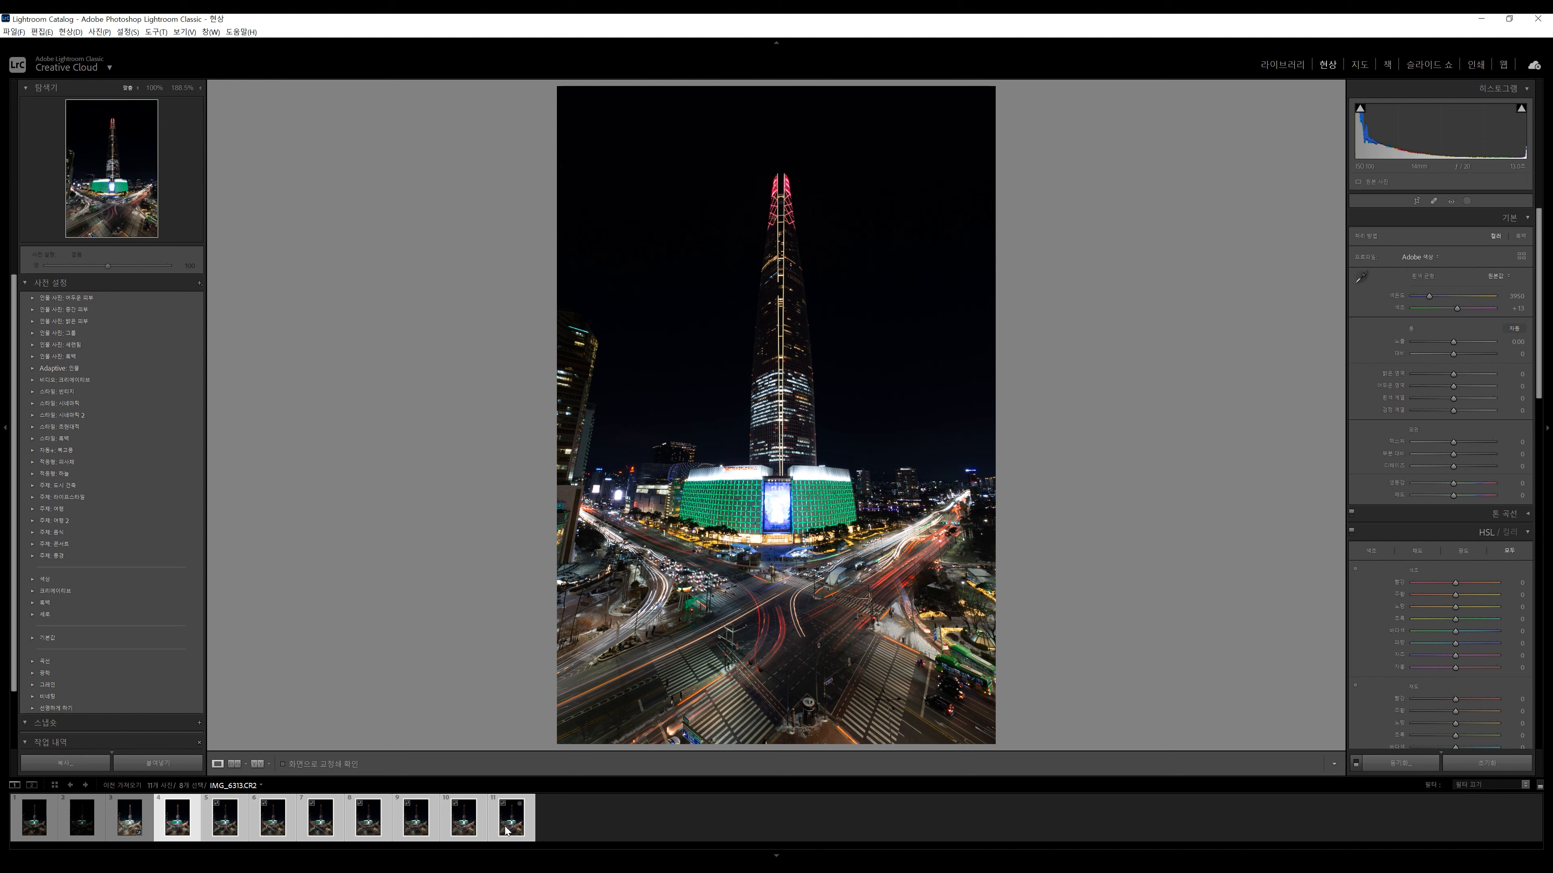
- Select the first three bracketed exposures and compare them, examining the mall's video screen in the darkest one
left_click(130, 817)
left_click(33, 830, "shift")
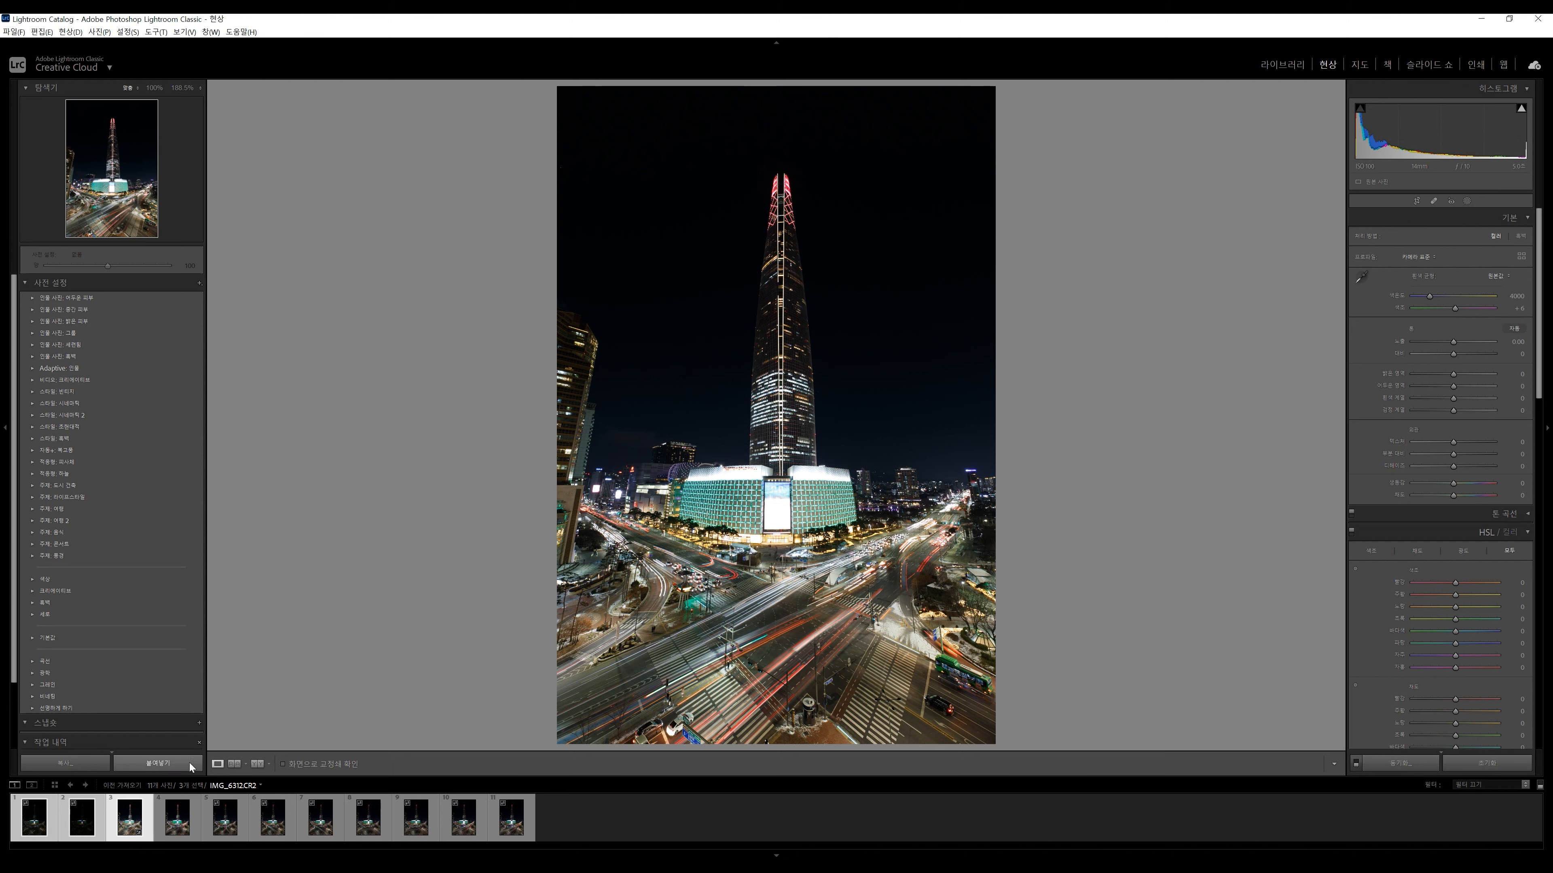
left_click(88, 825)
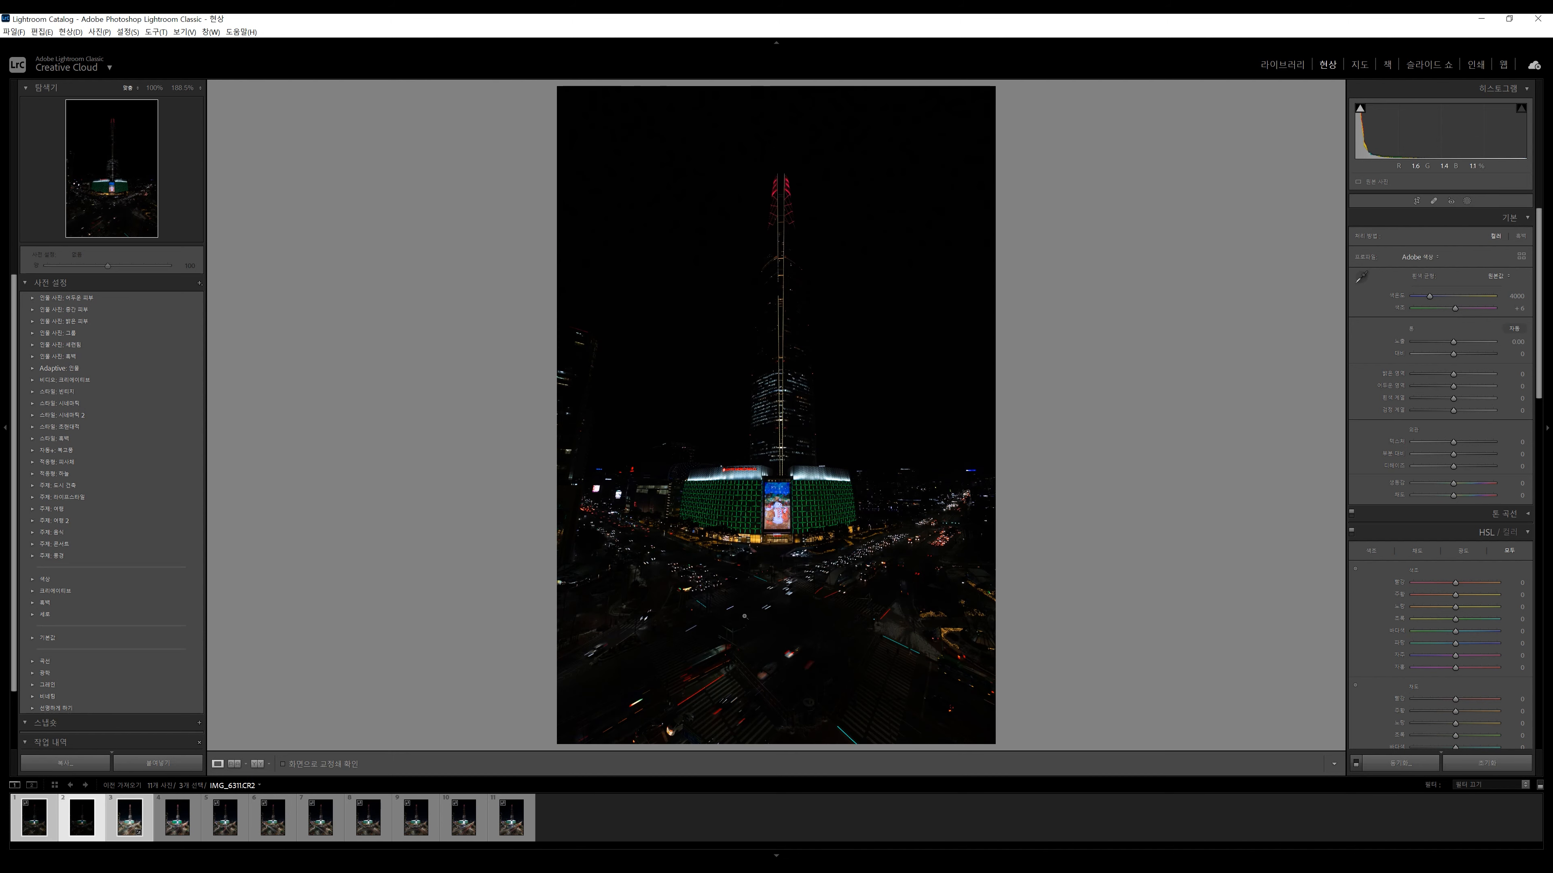
left_click(790, 503)
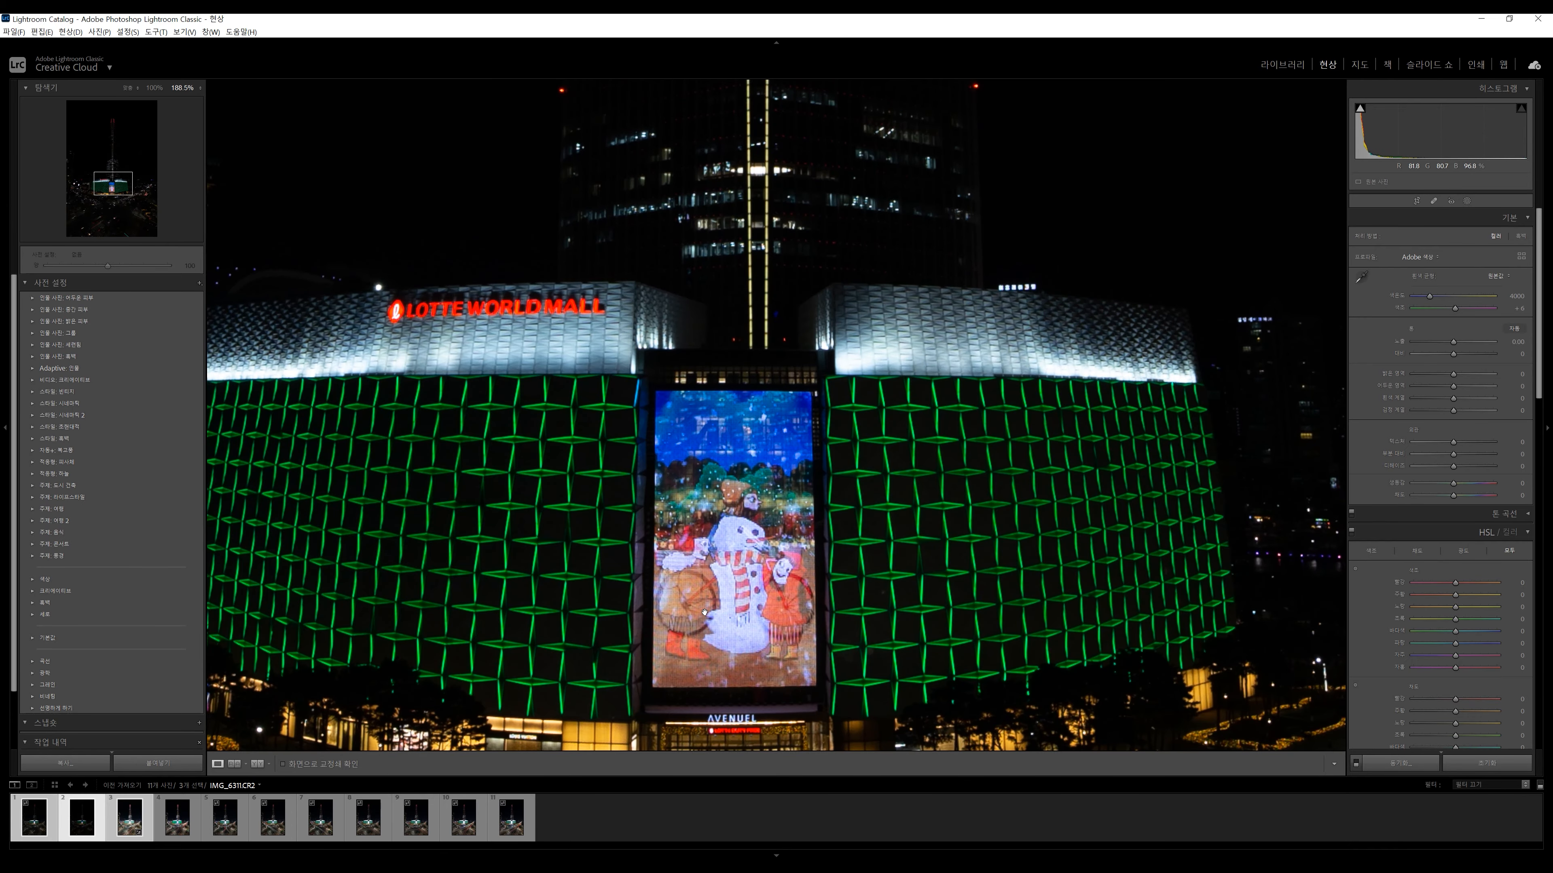
left_click(717, 456)
key("Left")
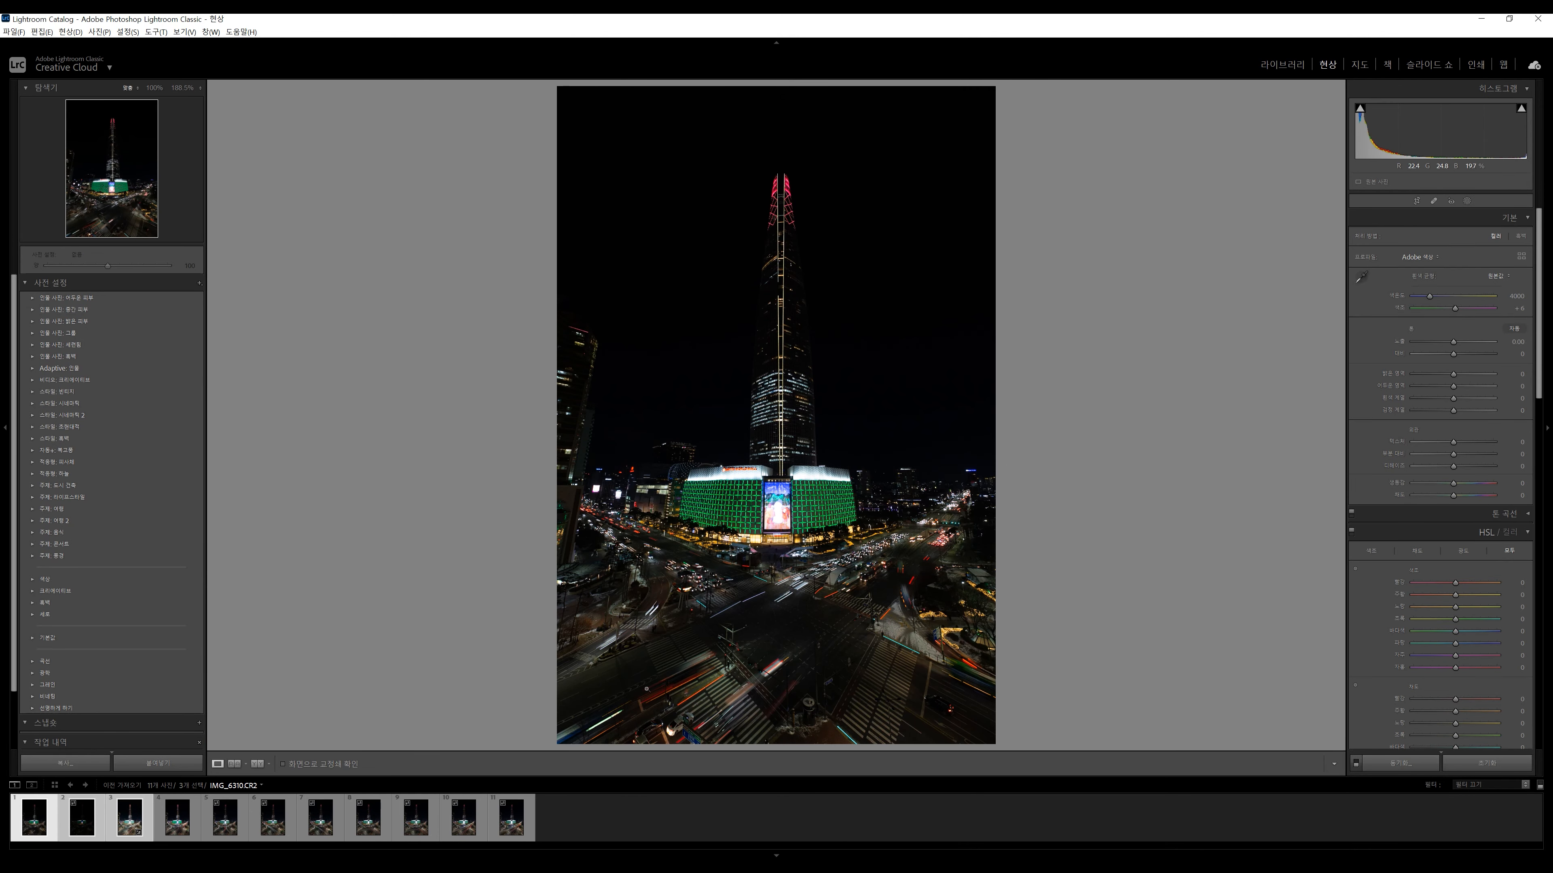
- Select the light-trail photos from the fourth to the last and examine the traffic trails in IMG_6313.CR2 and IMG_6314.CR2
left_click(184, 835)
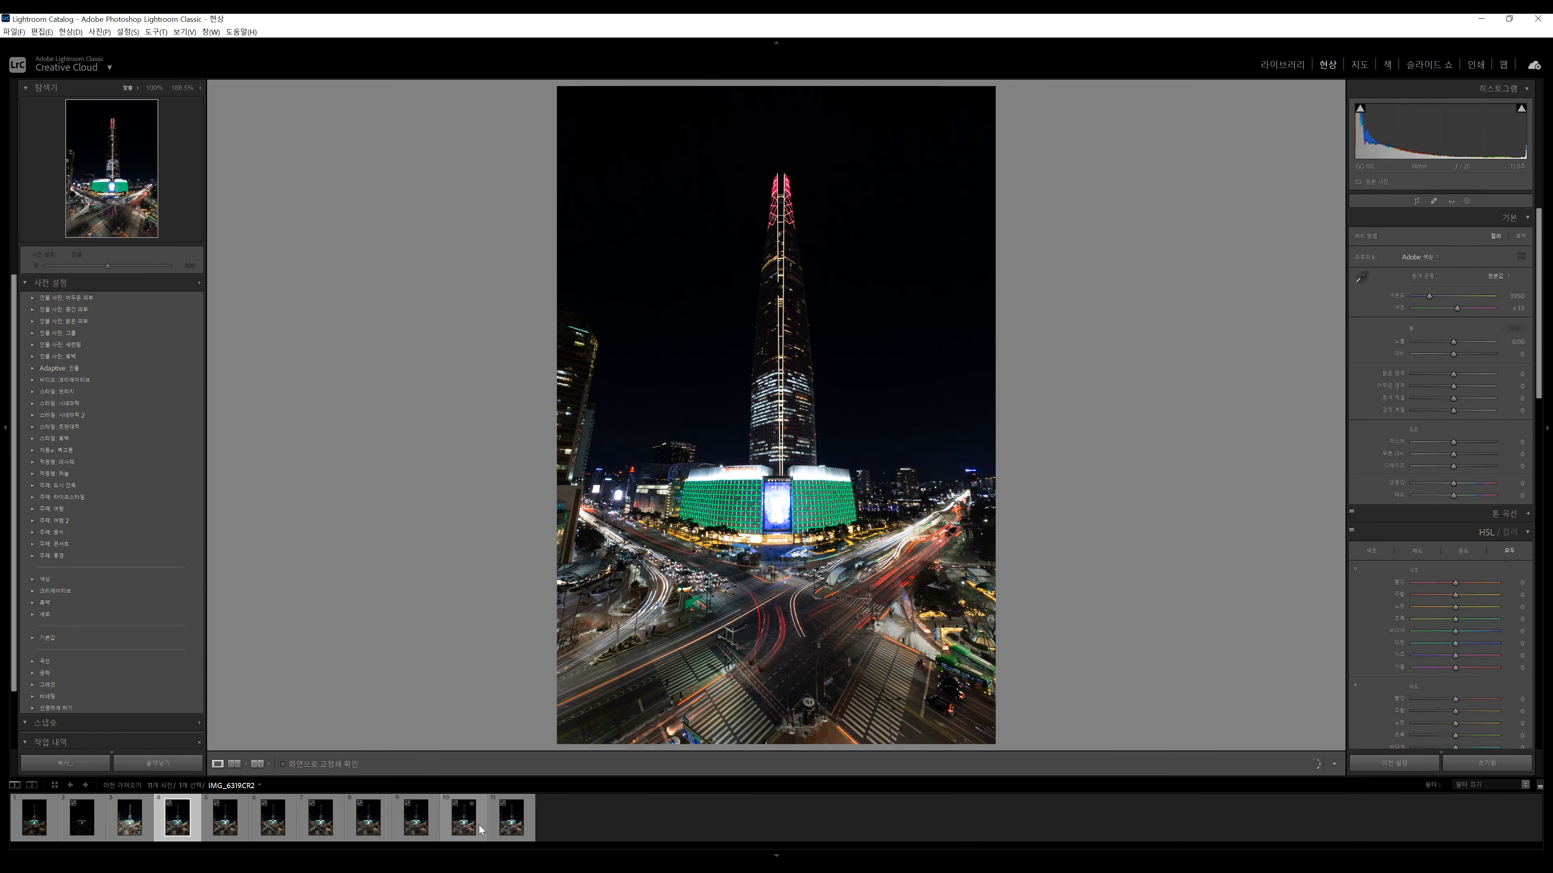
left_click(511, 822, "shift")
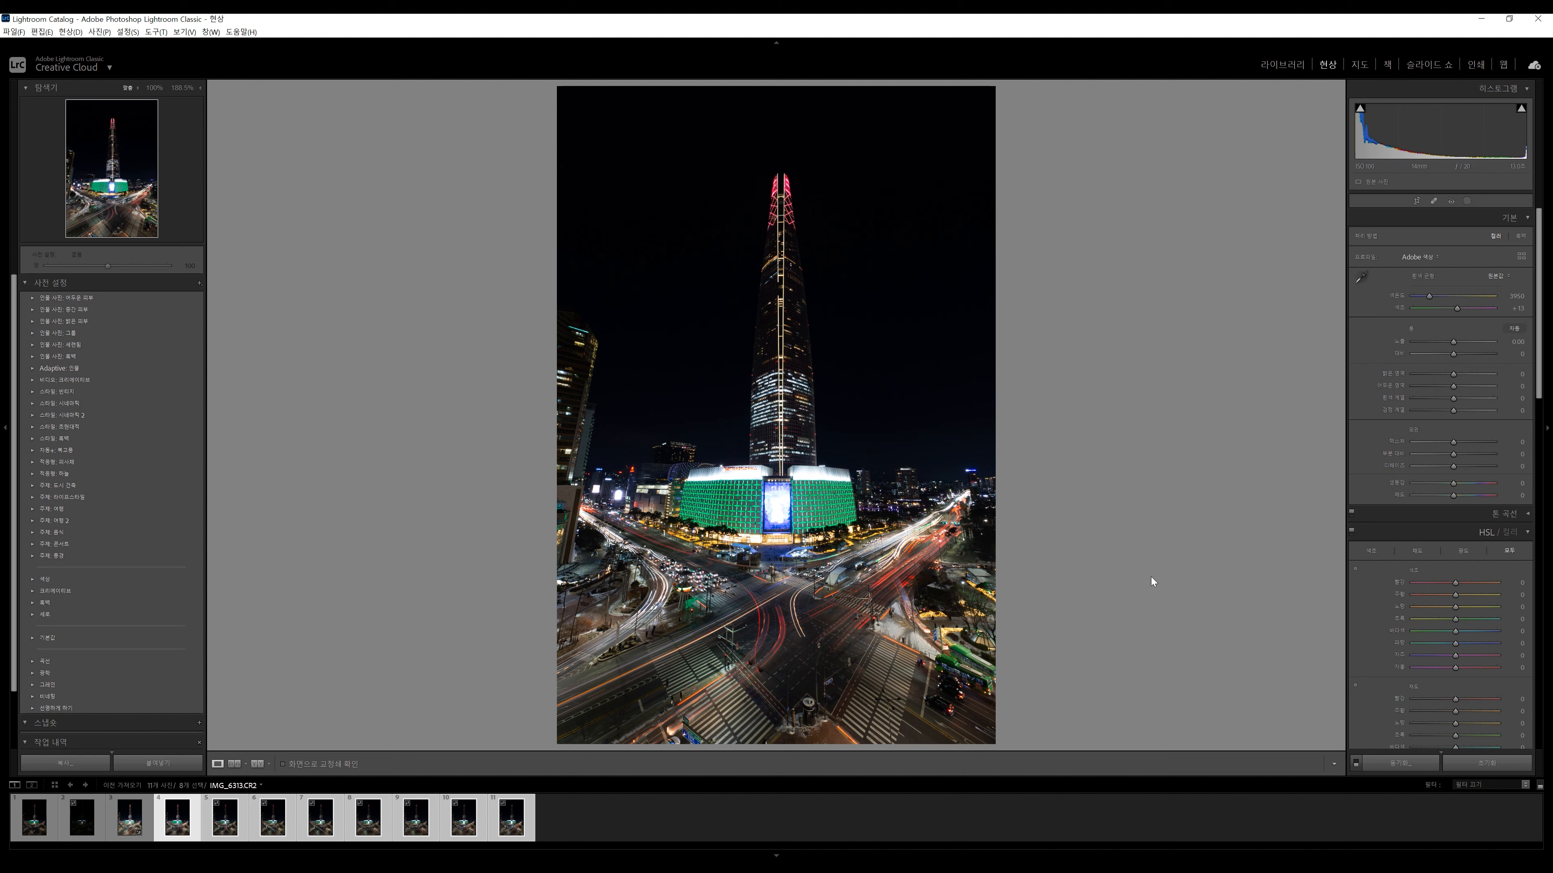
left_click(415, 821)
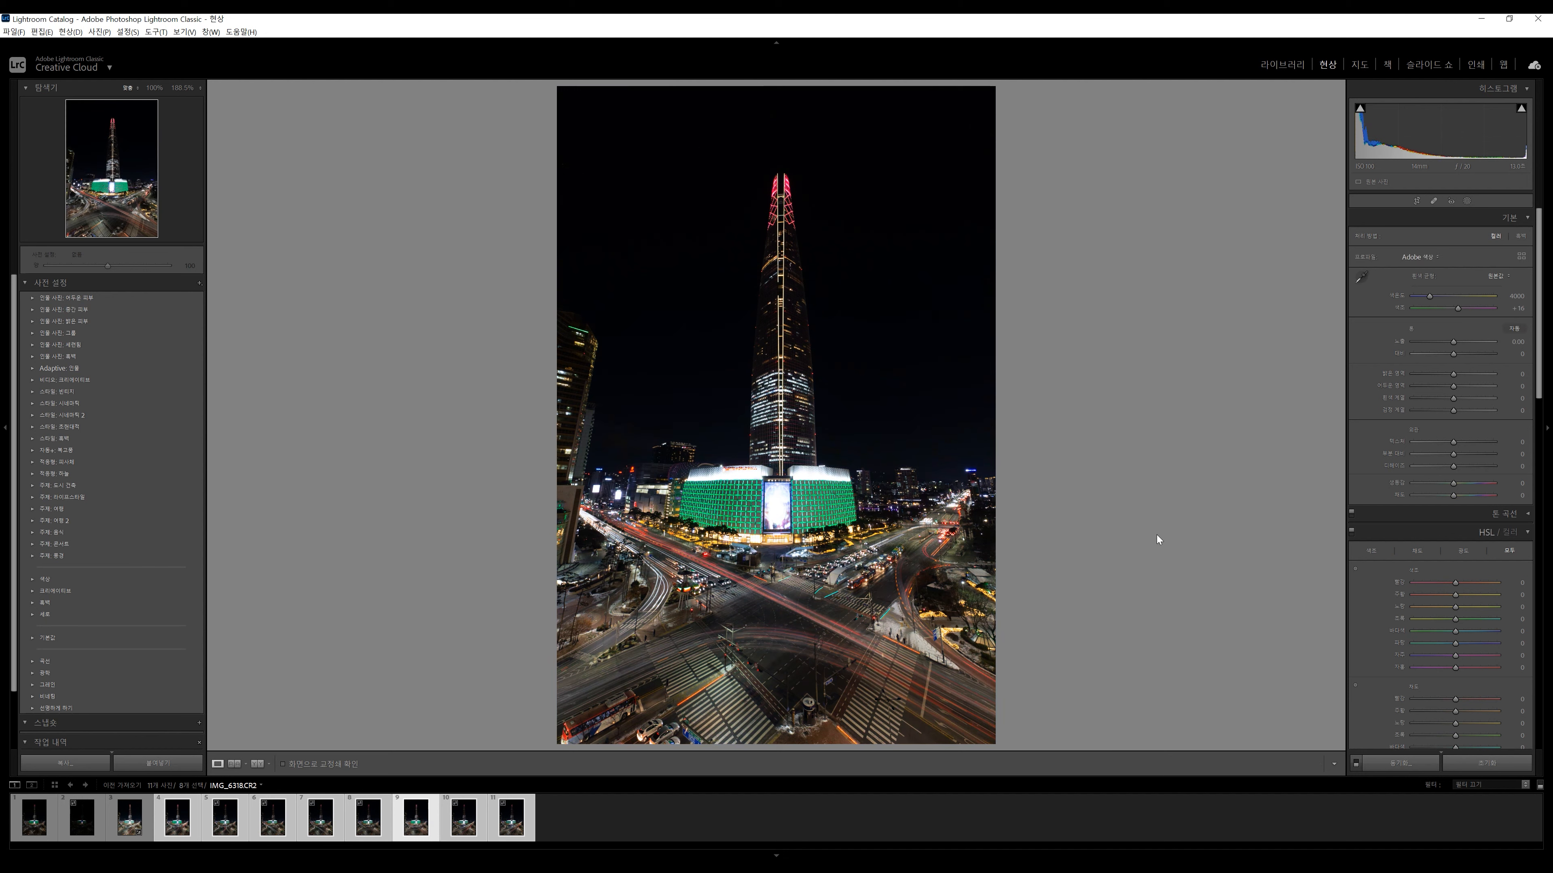
left_click(175, 821)
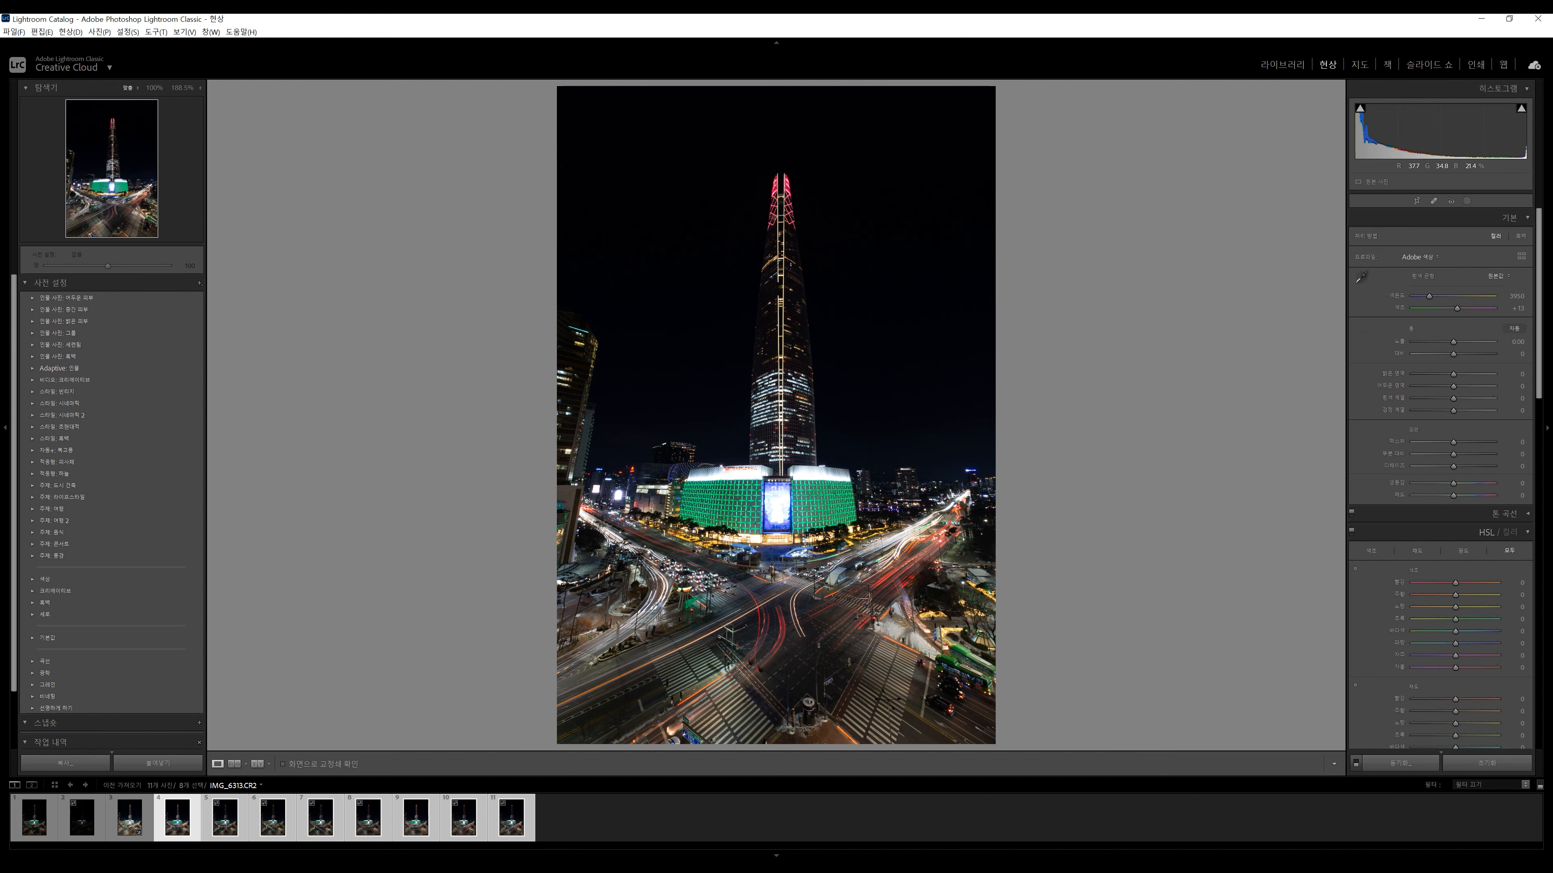
left_click(799, 642)
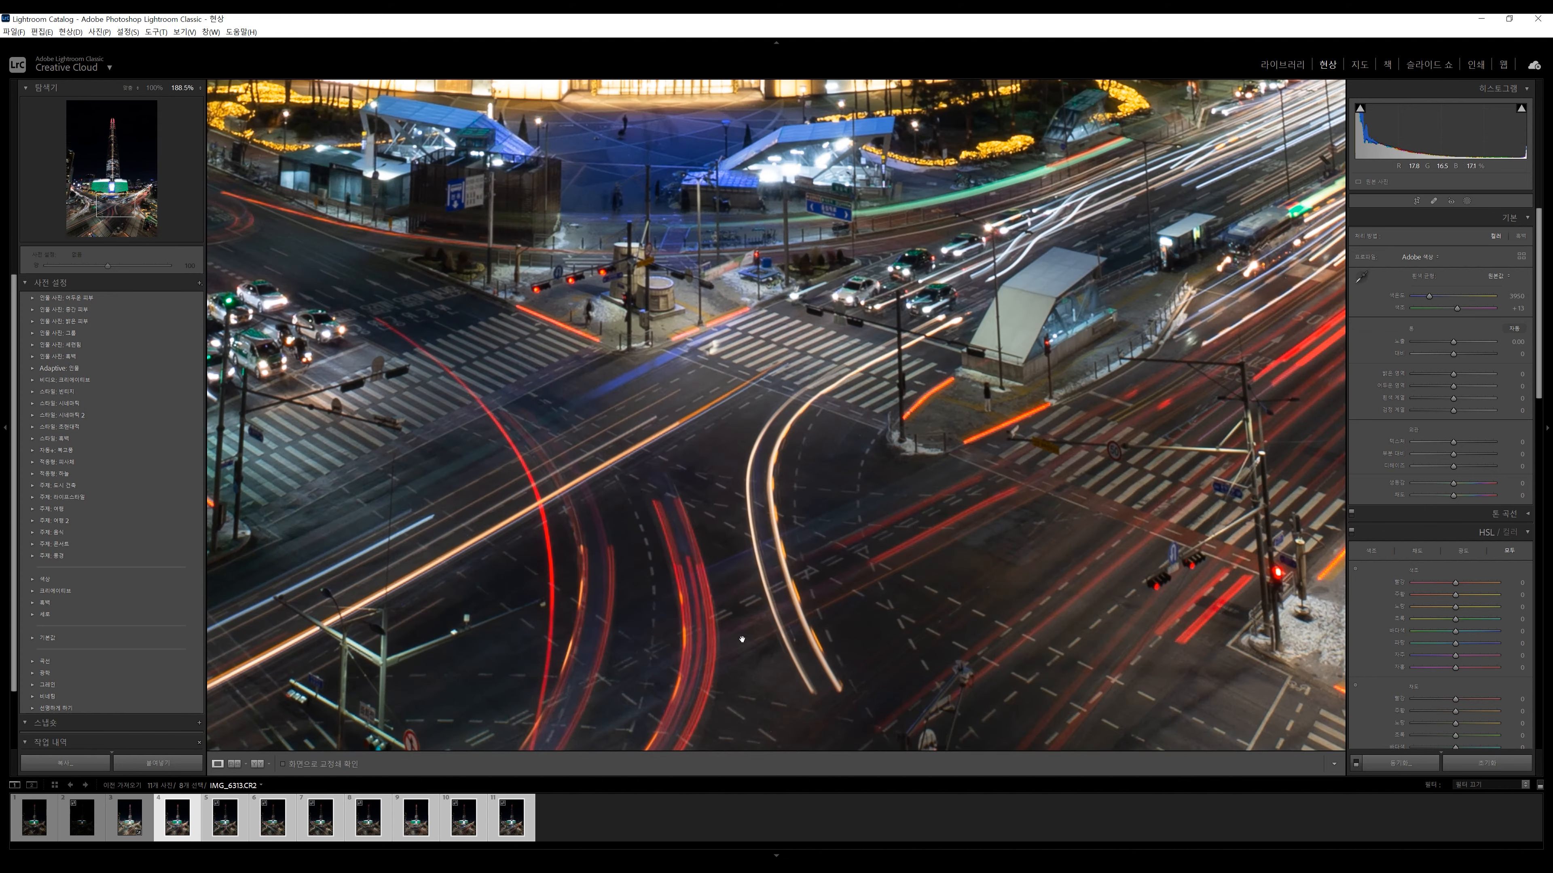
left_click(227, 833)
left_click(890, 588)
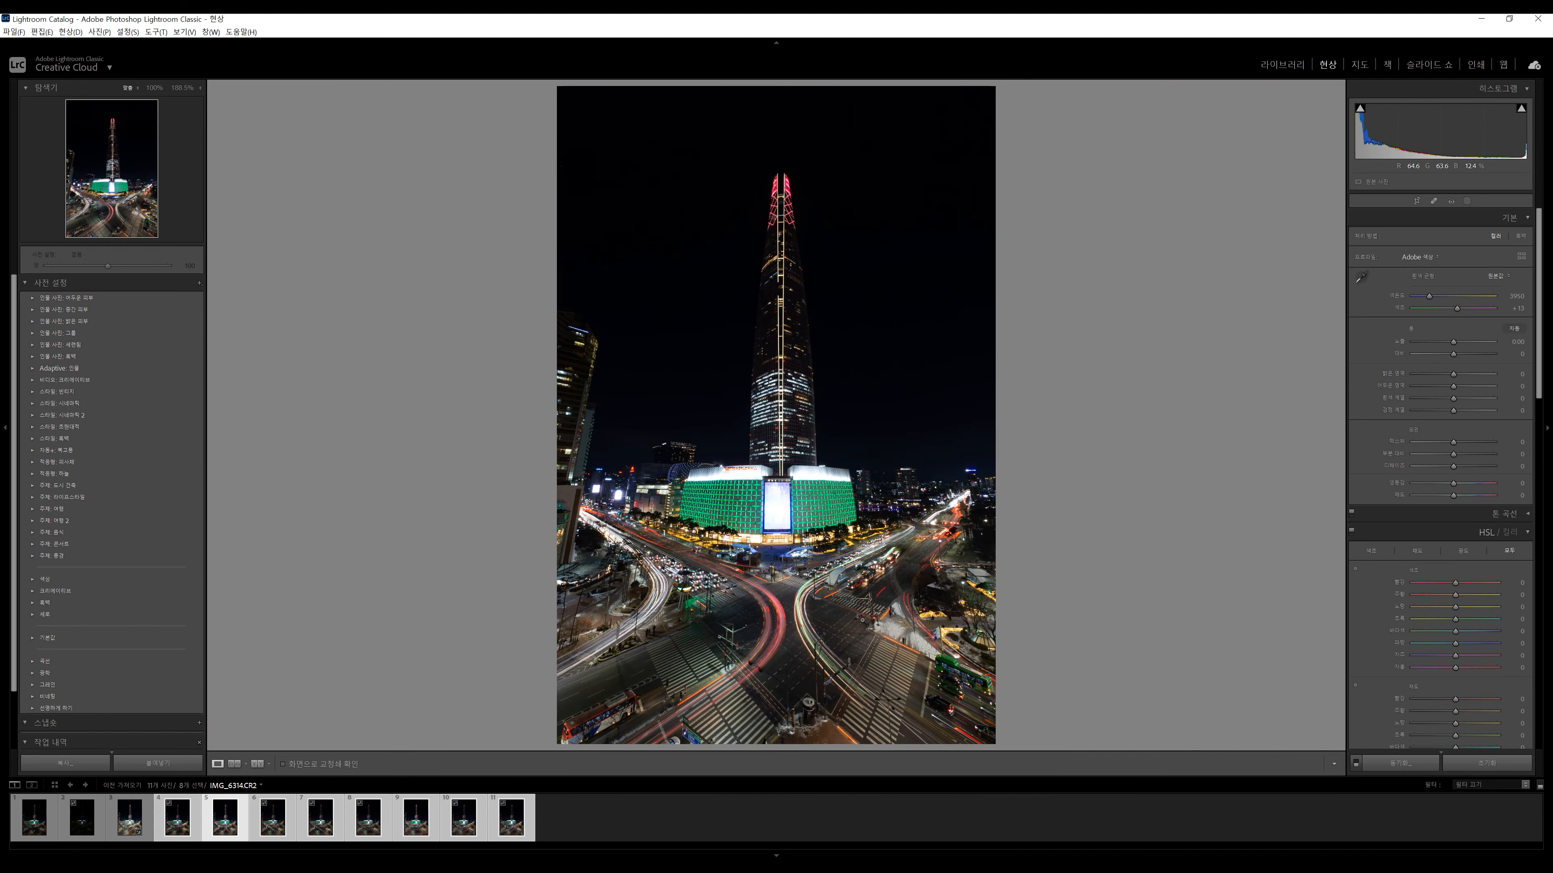
left_click(804, 668)
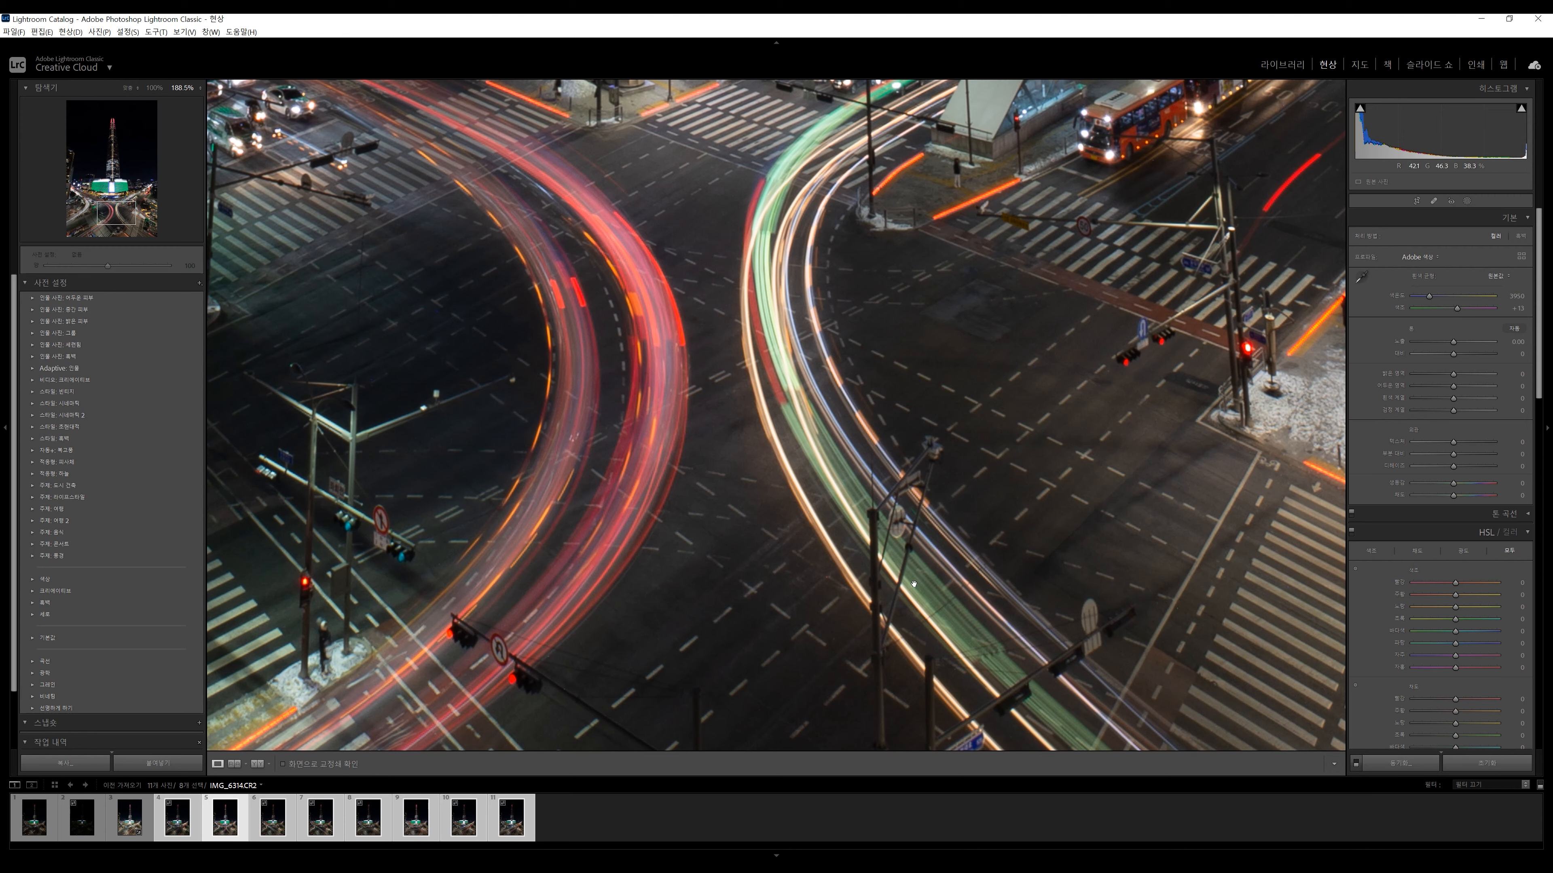
left_click(637, 668)
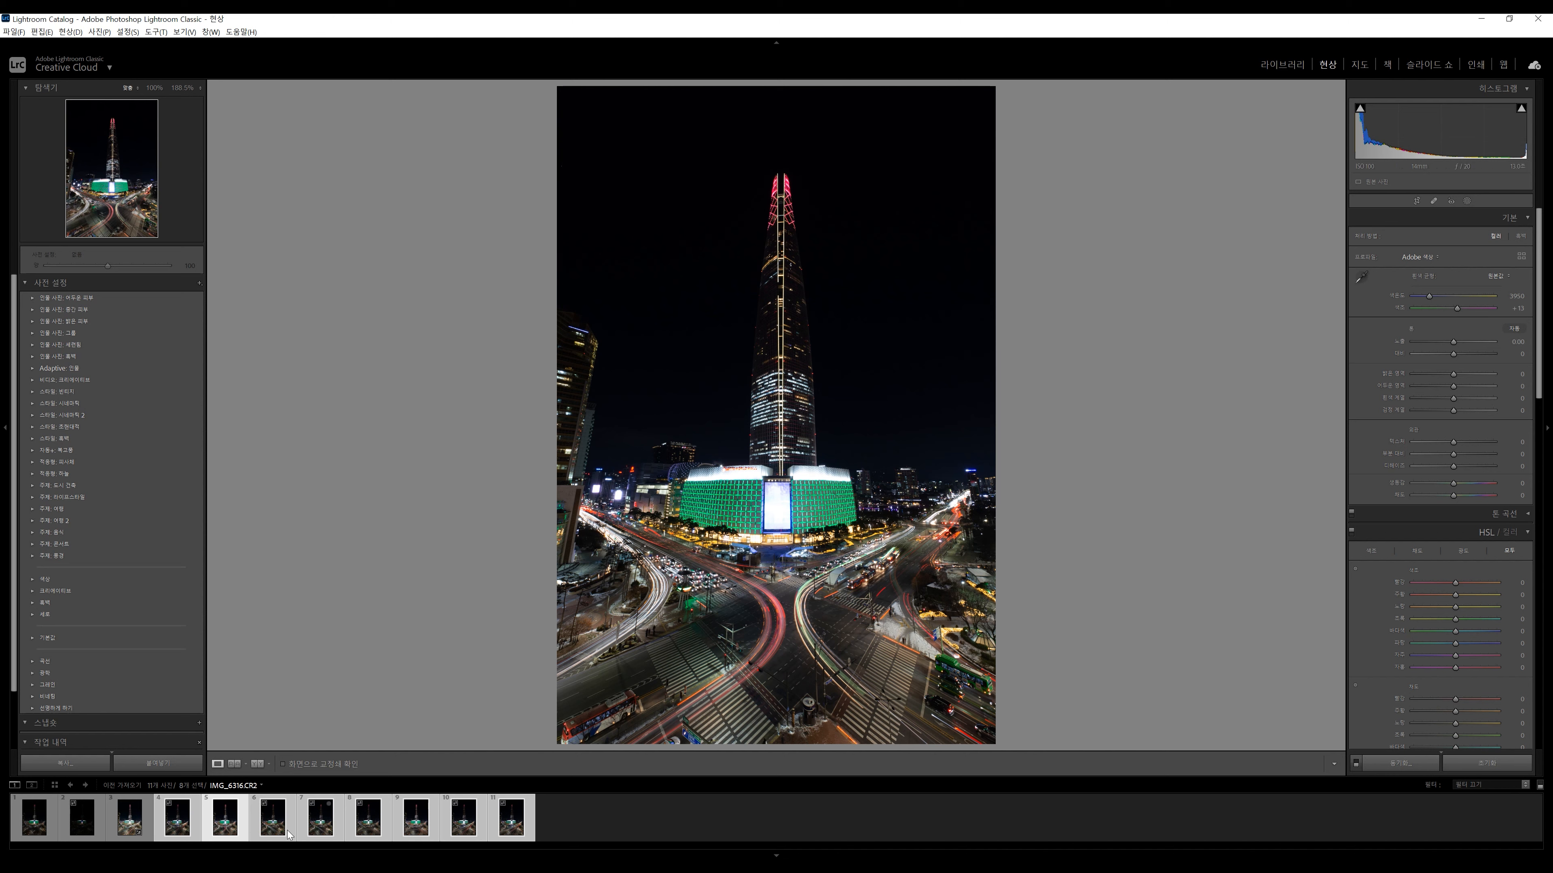
- Review the remaining light-trail photos one after another, from IMG_6315.CR2 to the last frame
left_click(268, 833)
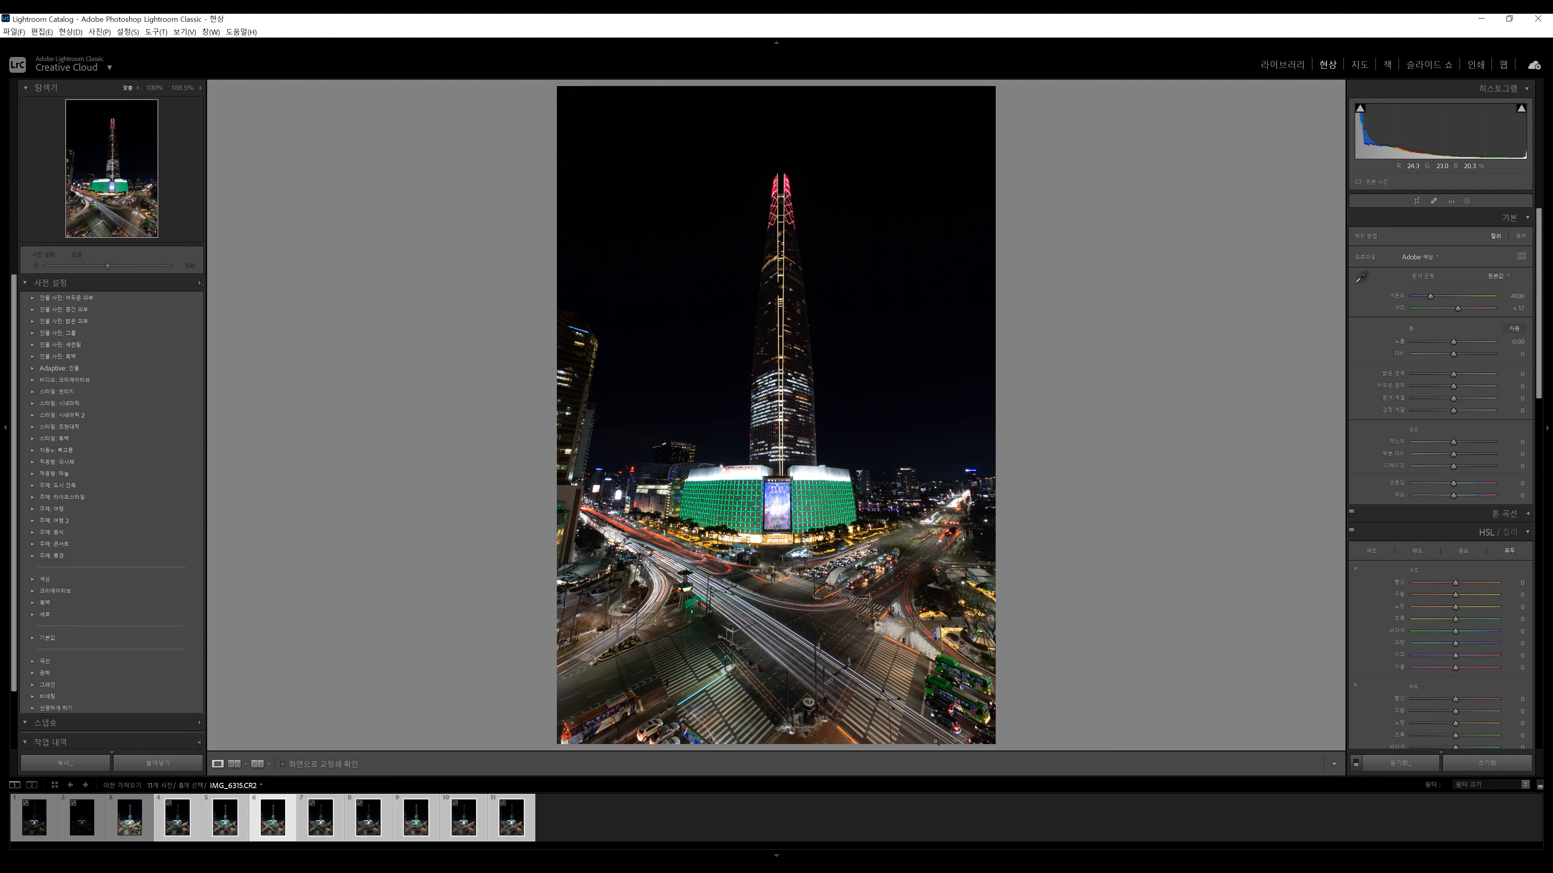
left_click(336, 831)
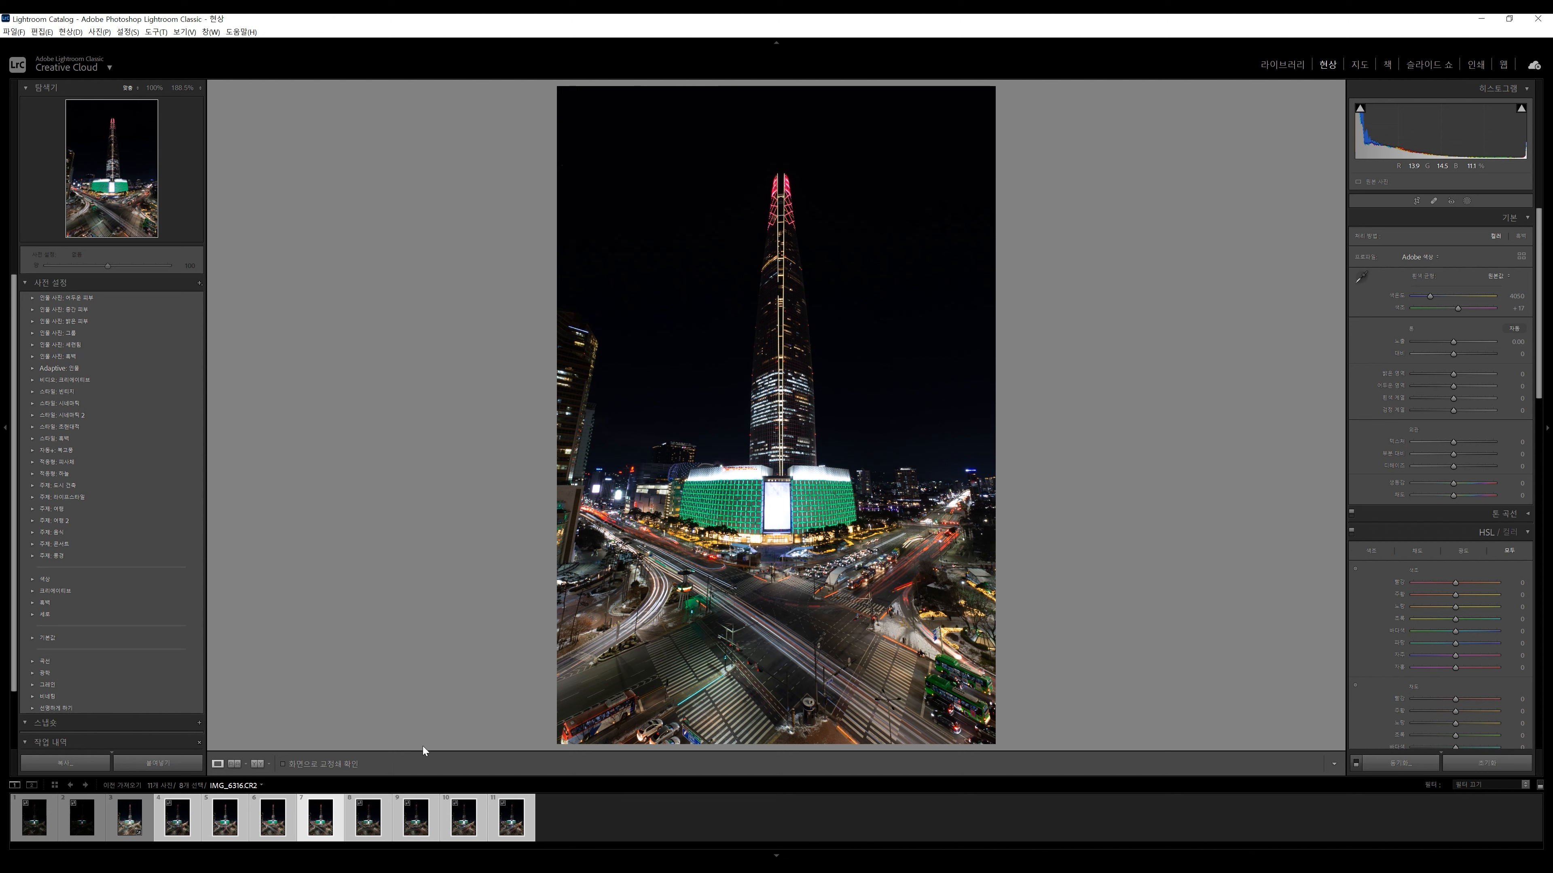
key("Right")
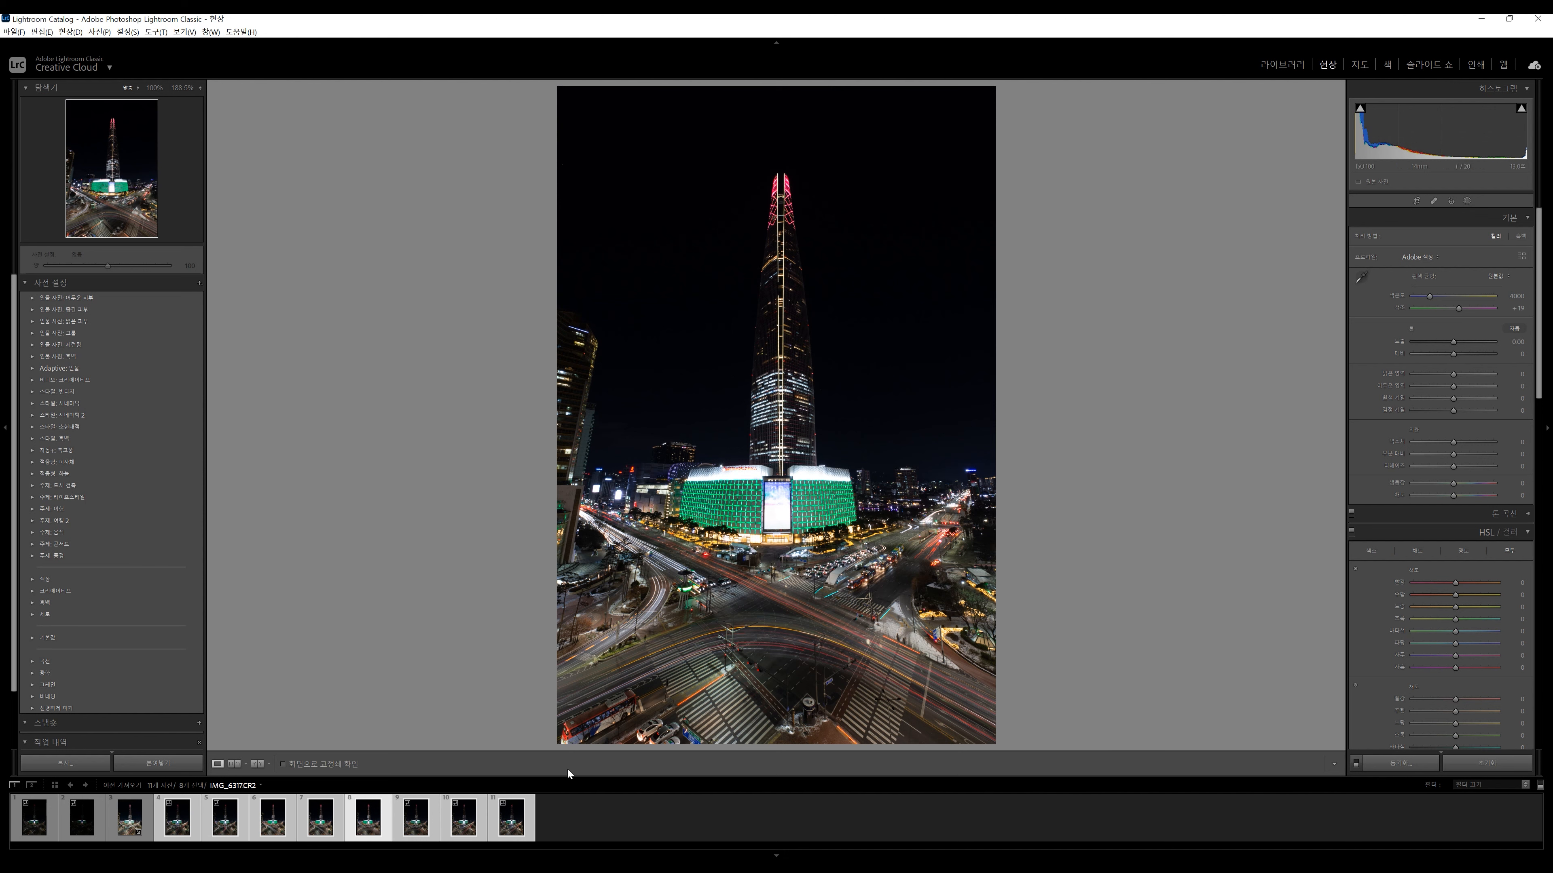
left_click(422, 833)
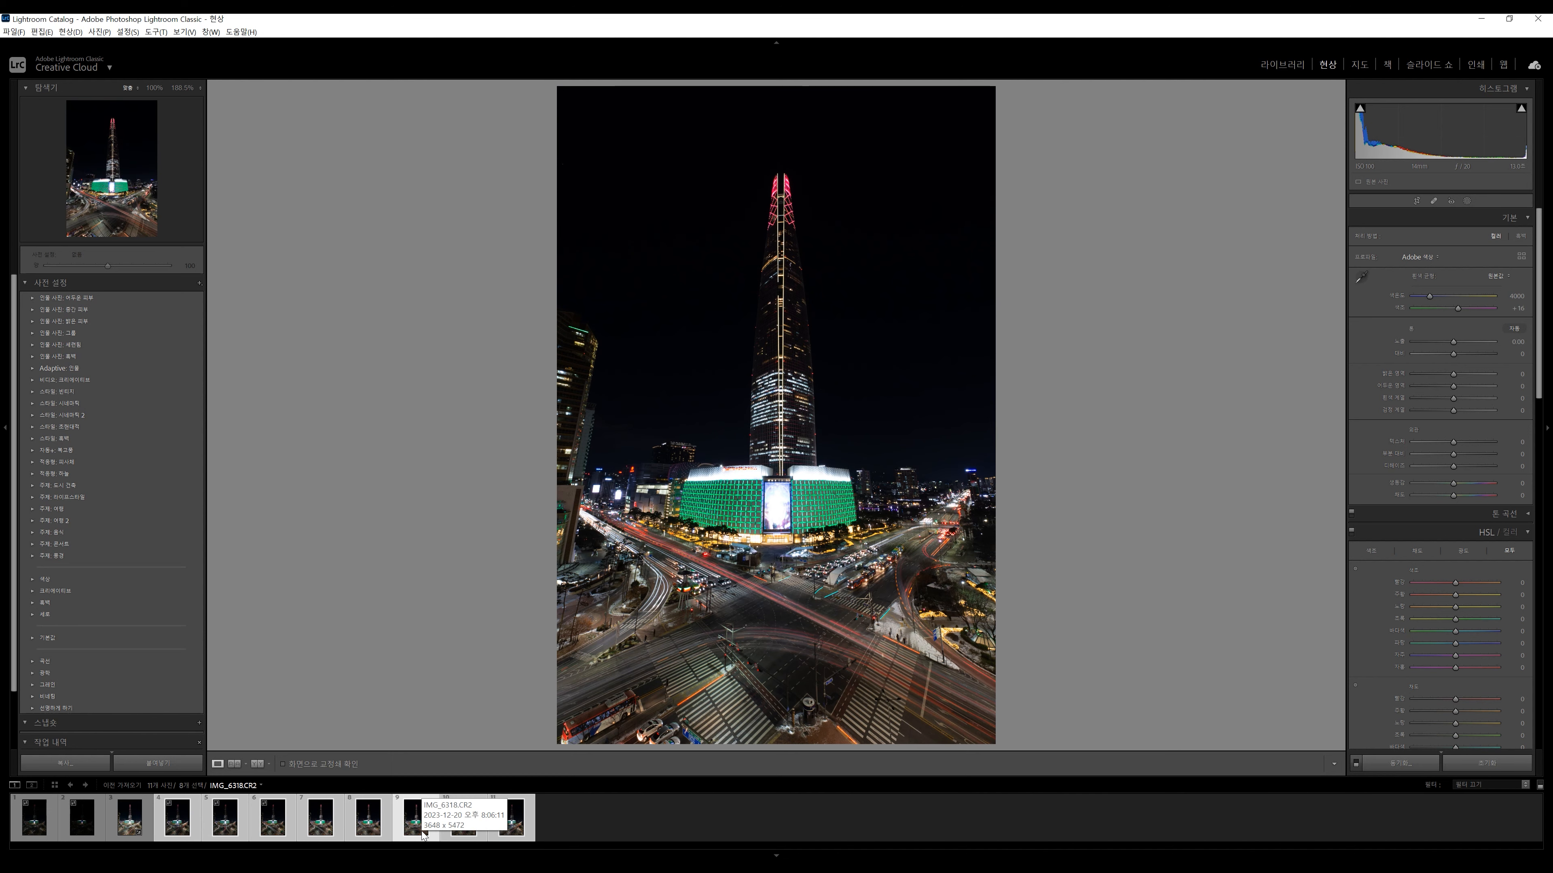
left_click(464, 823)
left_click(515, 831)
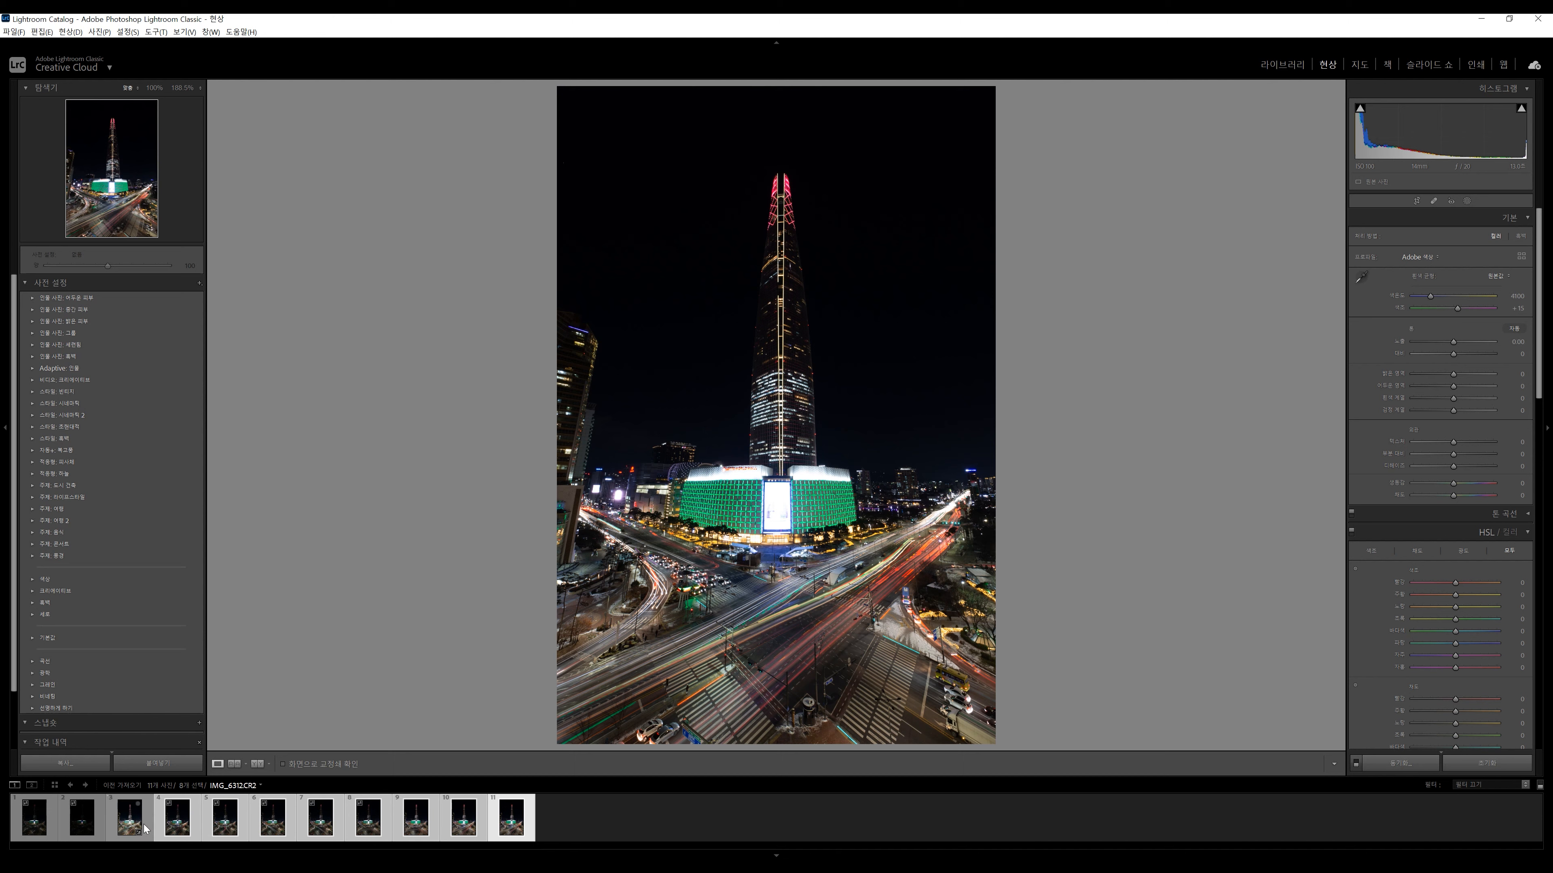
- Select only IMG_6312.CR2 and review the camera matching profiles available for it
left_click(127, 820)
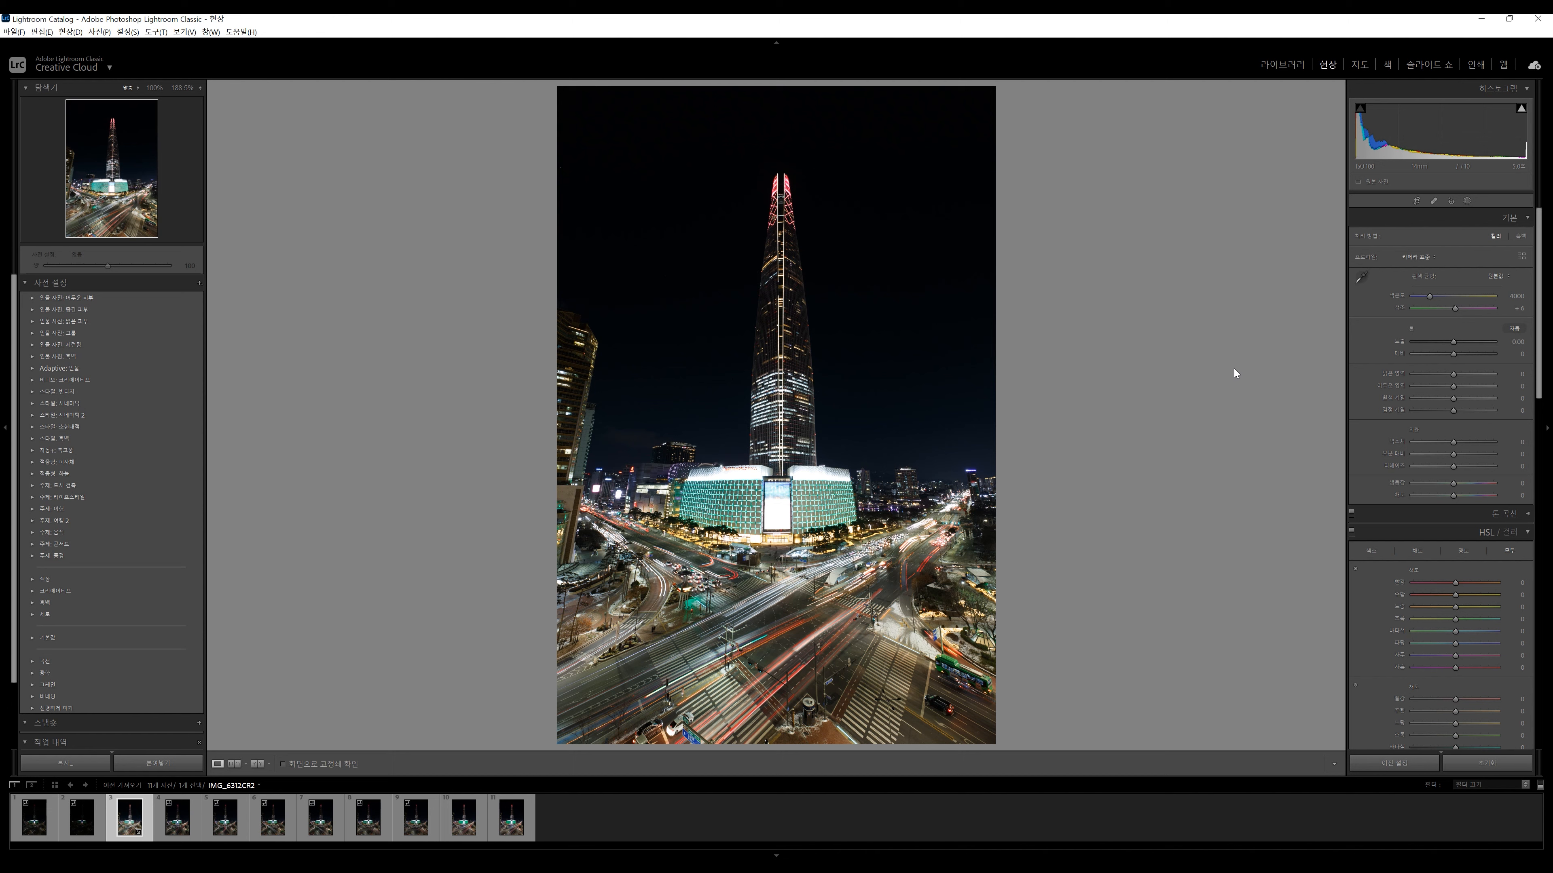
left_click(1417, 257)
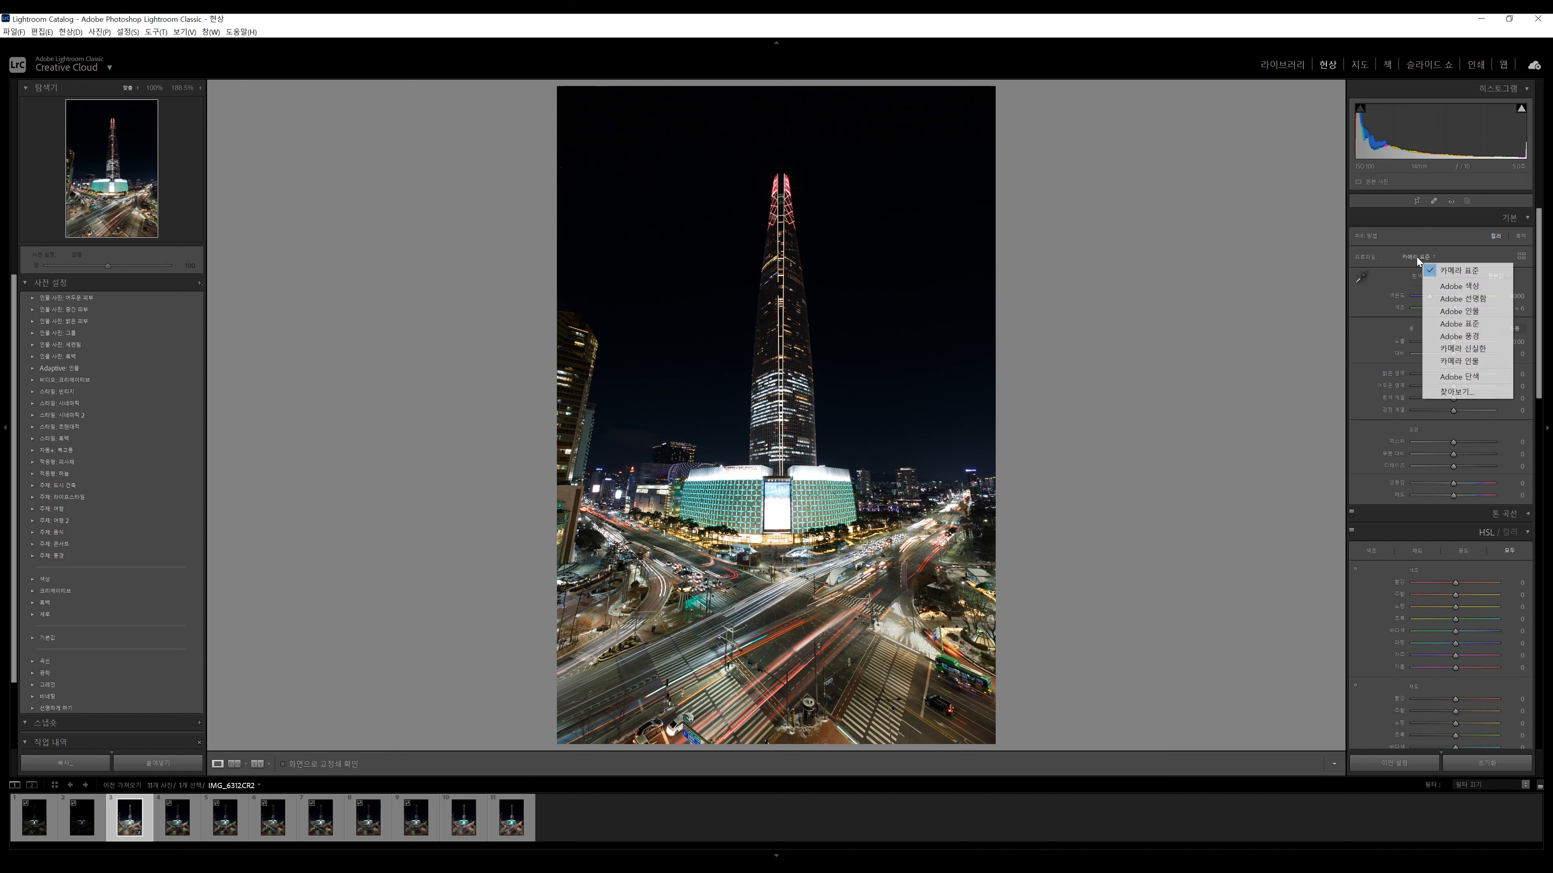
left_click(1467, 393)
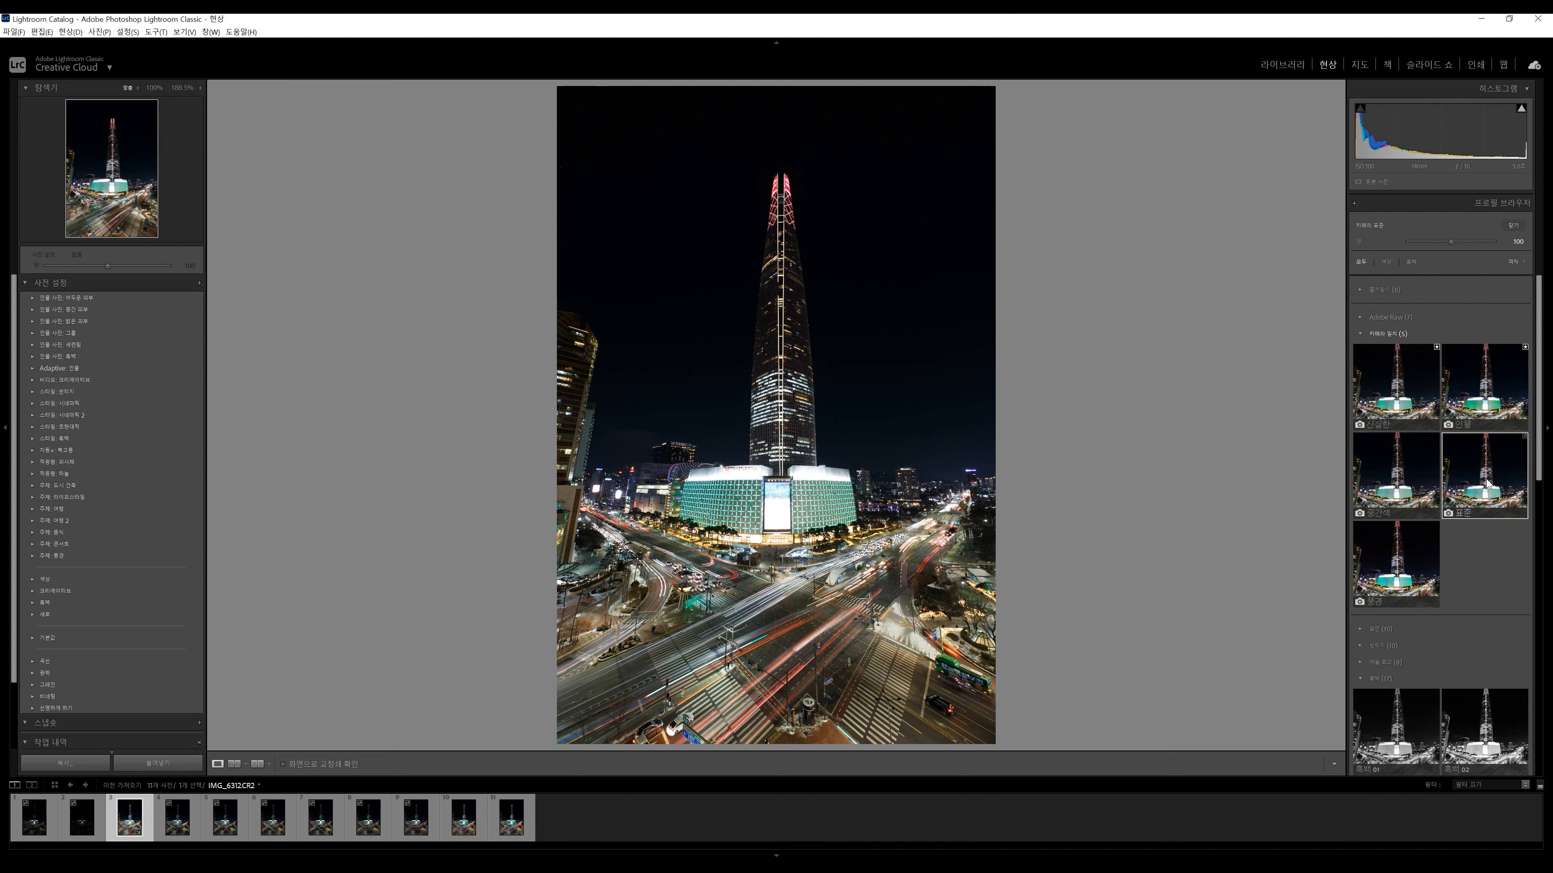
left_click(1513, 225)
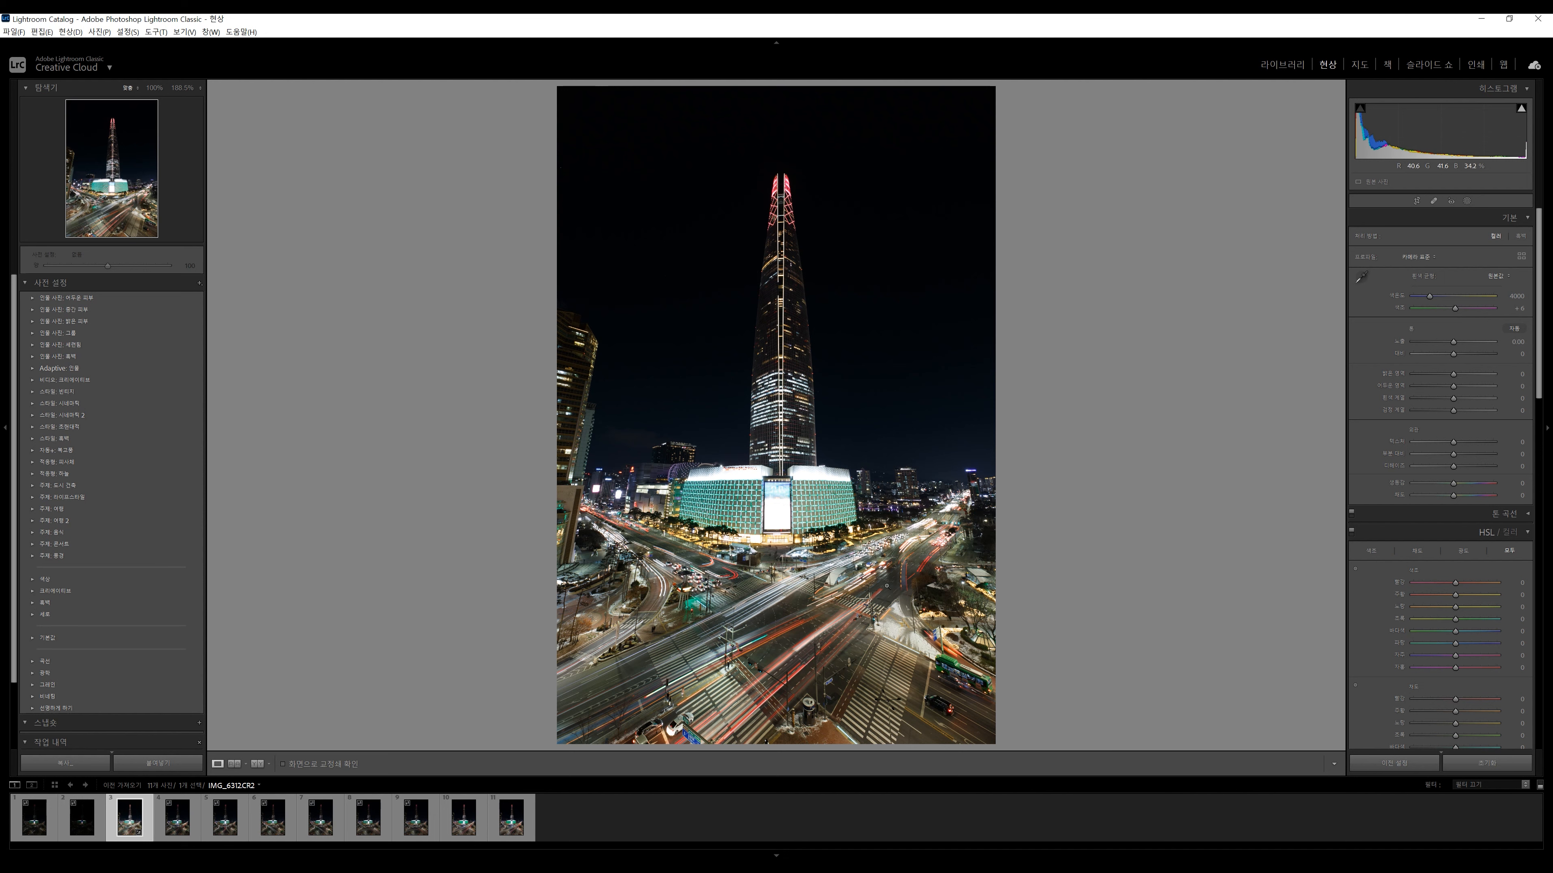
- Apply automatic tone adjustments to IMG_6312.CR2 and inspect the buildings and streets on both sides of the mall
left_click(1514, 329)
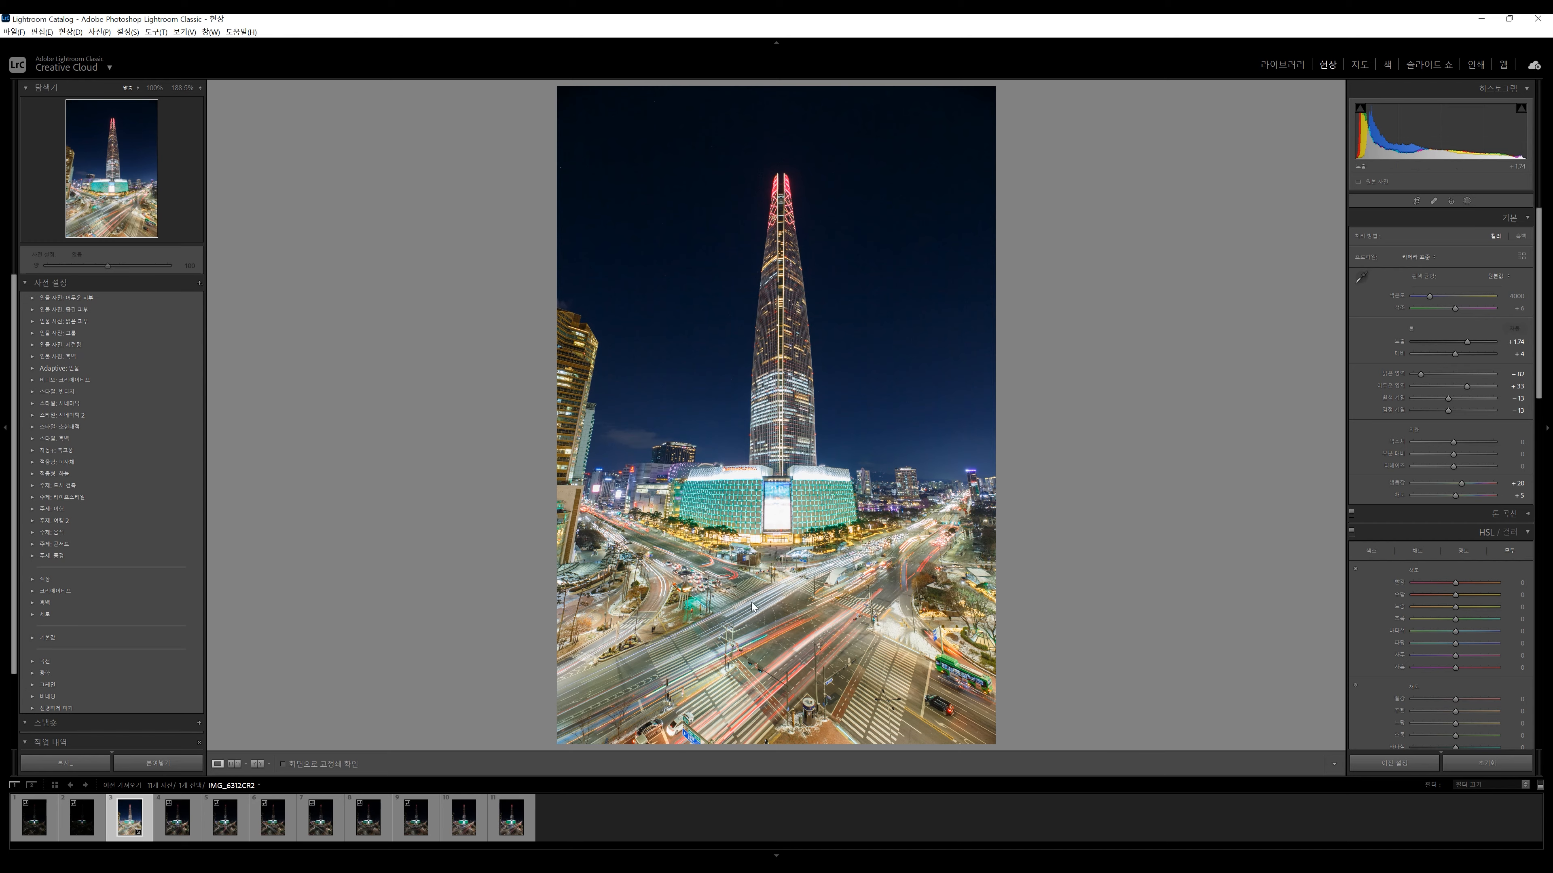
left_click(965, 519)
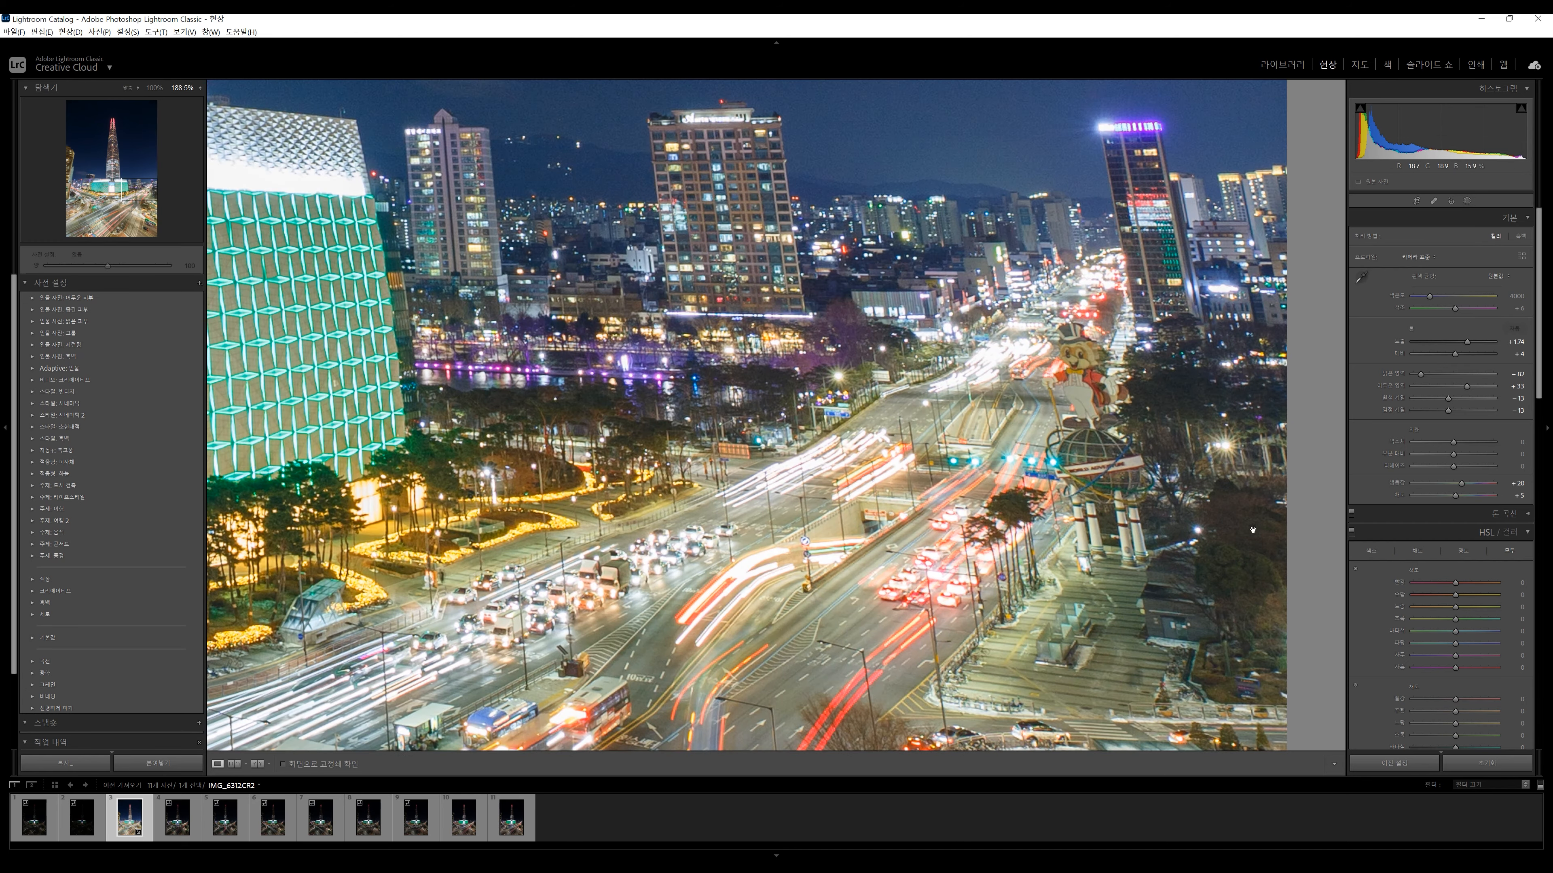
left_click_drag(378, 405, 781, 446)
left_click_drag(676, 483, 1046, 487)
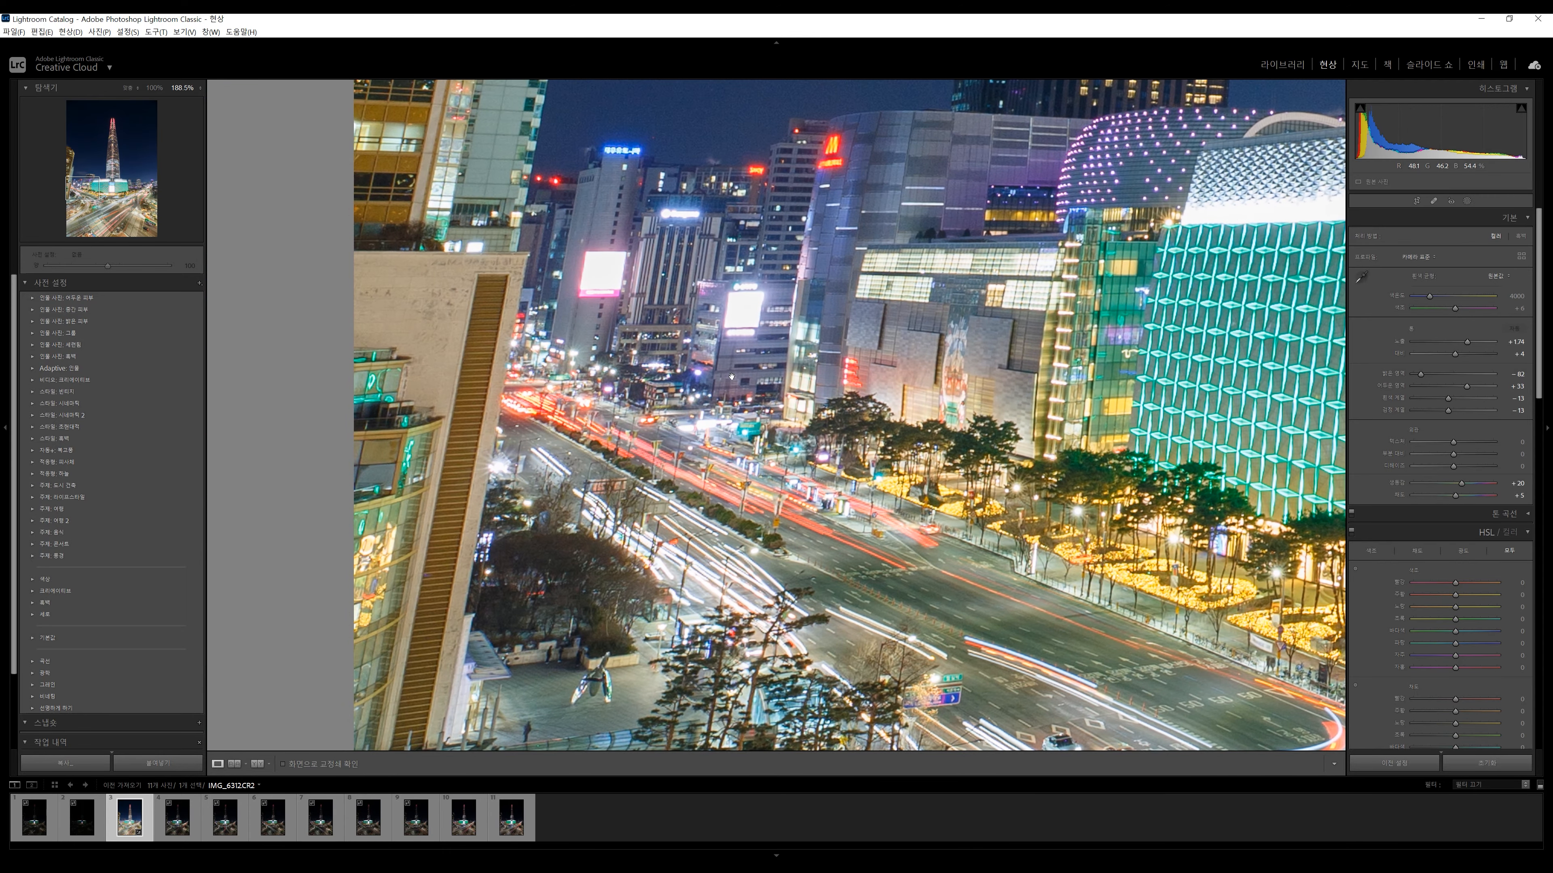
left_click_drag(975, 265, 674, 422)
left_click_drag(1112, 453, 848, 482)
- Set IMG_6312.CR2's clarity to +24, reset its vibrance, and set its shadows to +91
left_click_drag(1453, 453, 1463, 454)
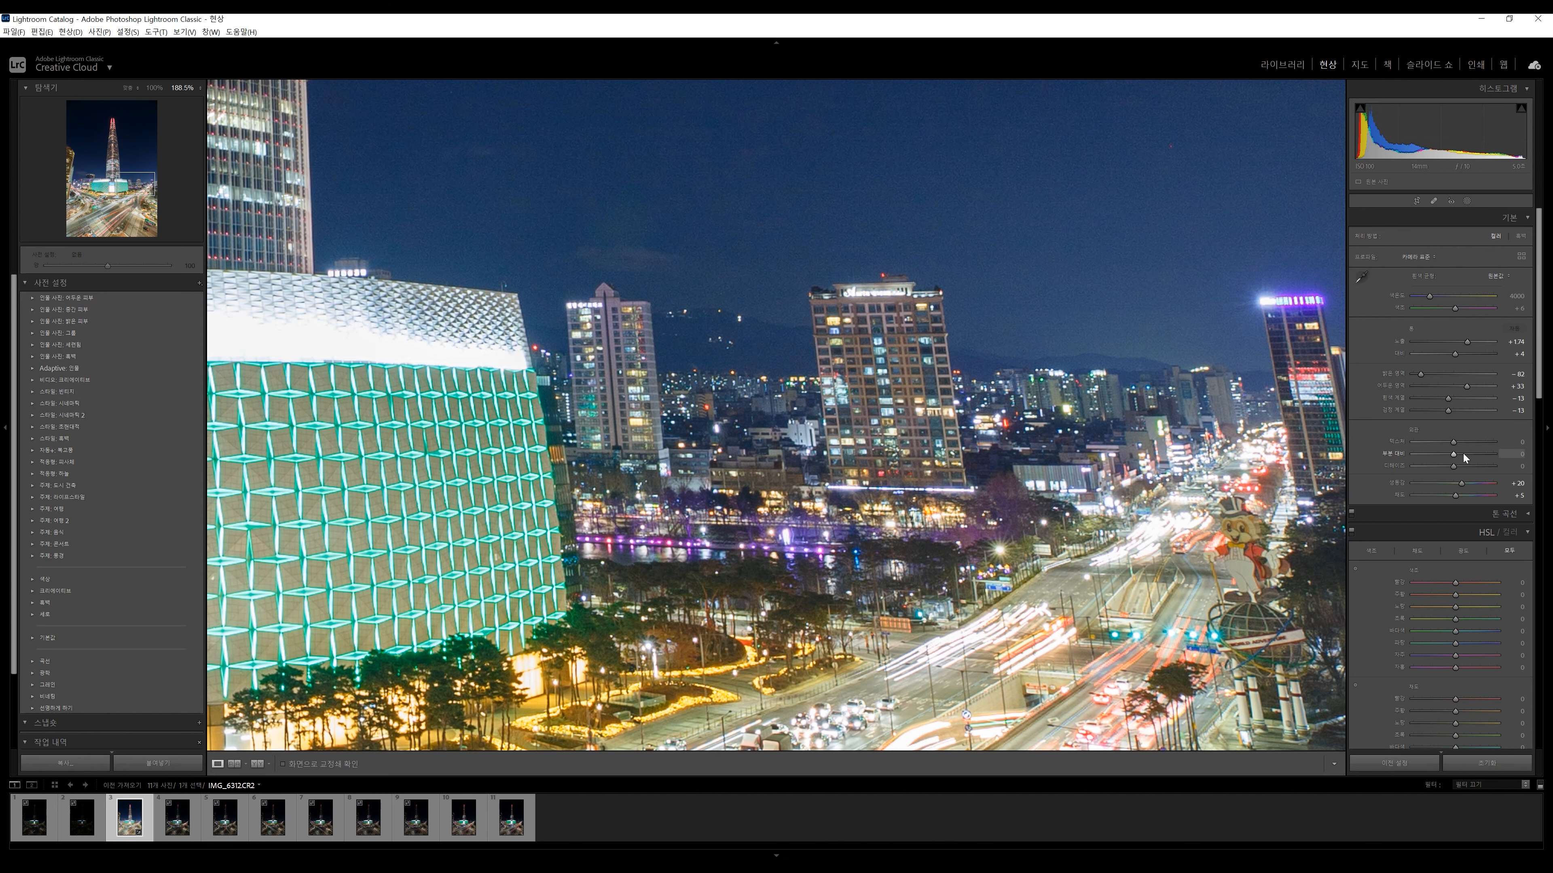
double_click(1461, 484)
left_click(930, 522)
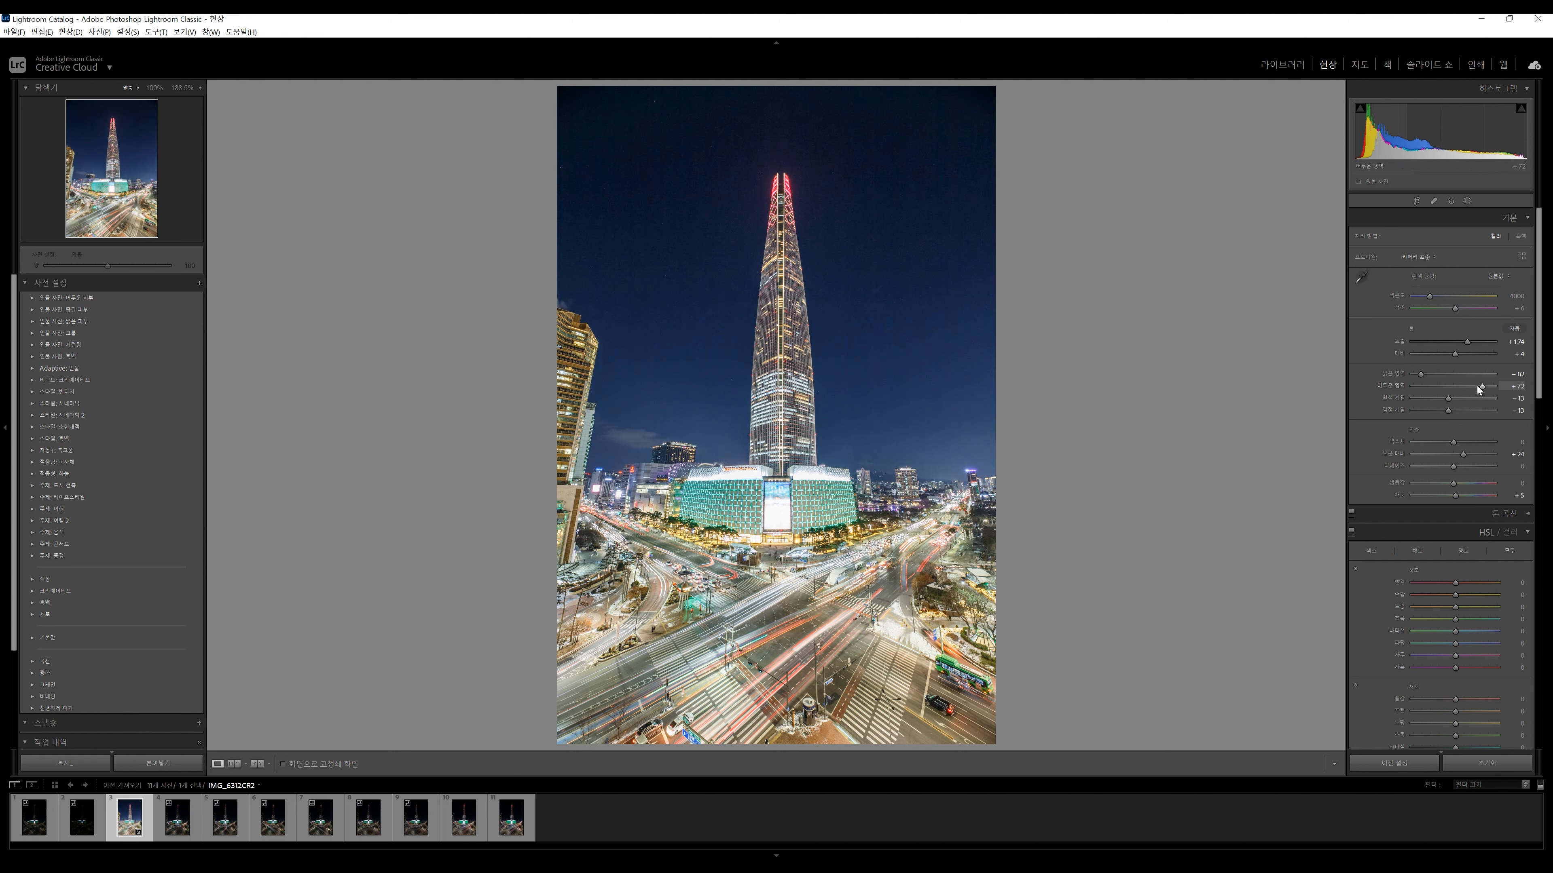
left_click_drag(1482, 386, 1490, 386)
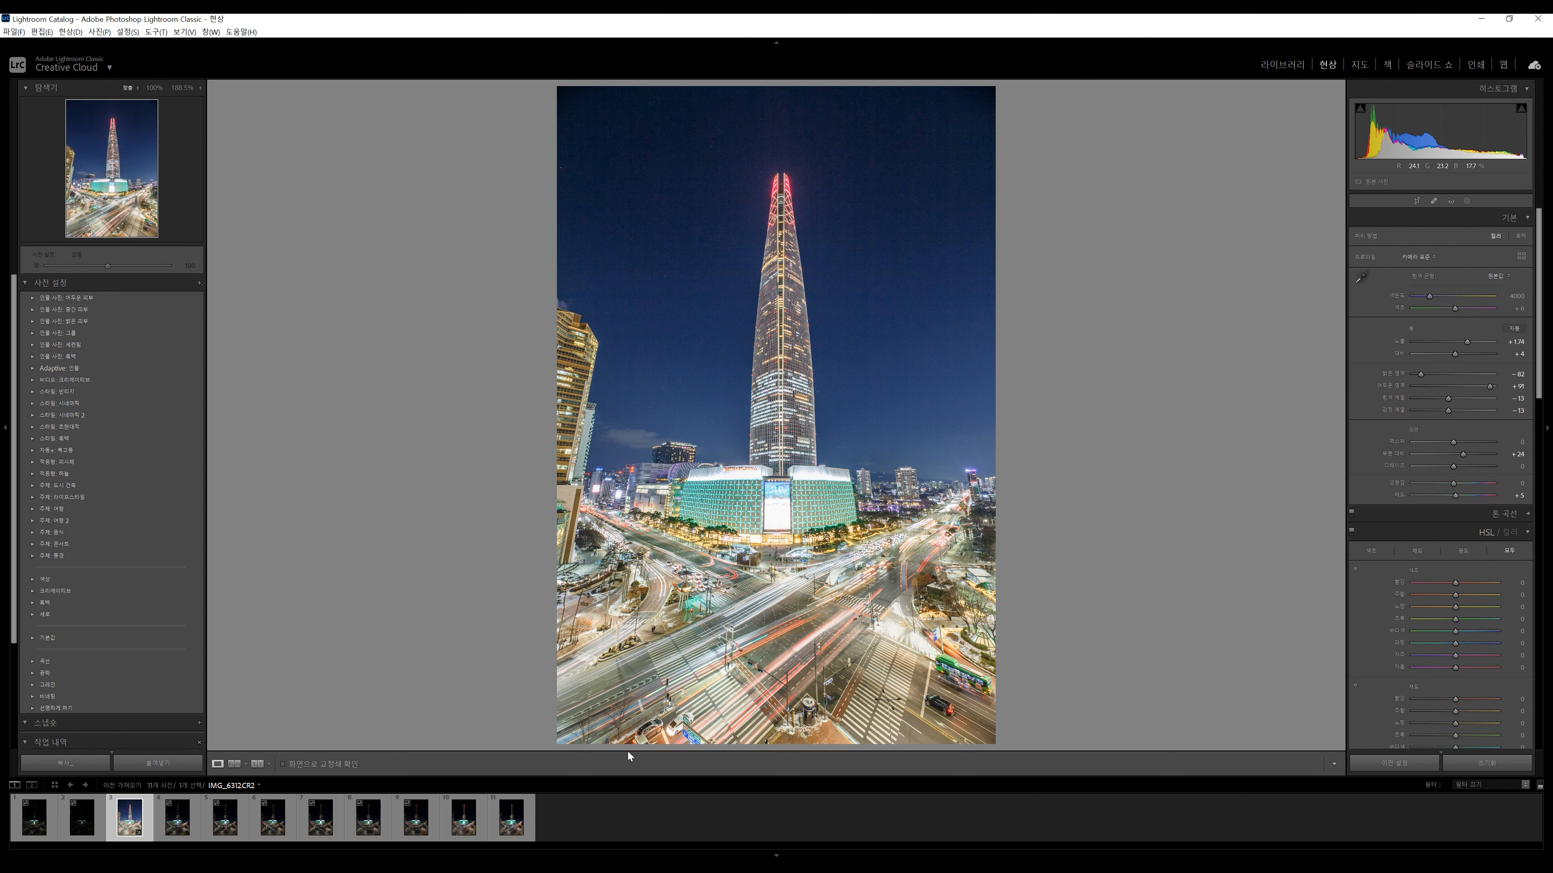
- Synchronize IMG_6312.CR2's develop settings to the other two bracketed exposures
left_click(34, 817, "shift")
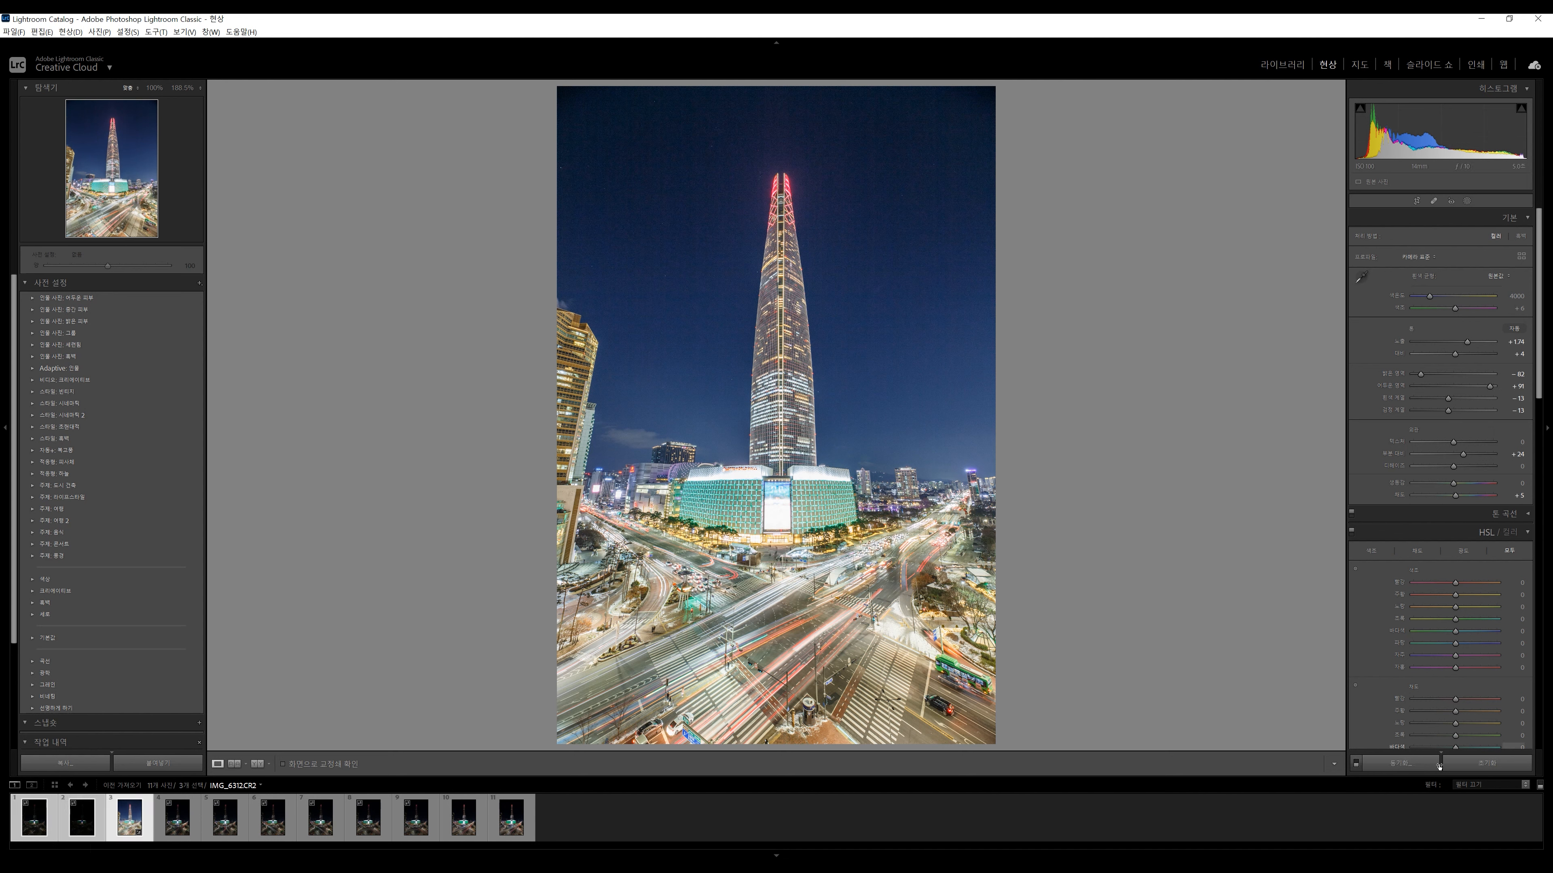
left_click(1399, 763)
key("Return")
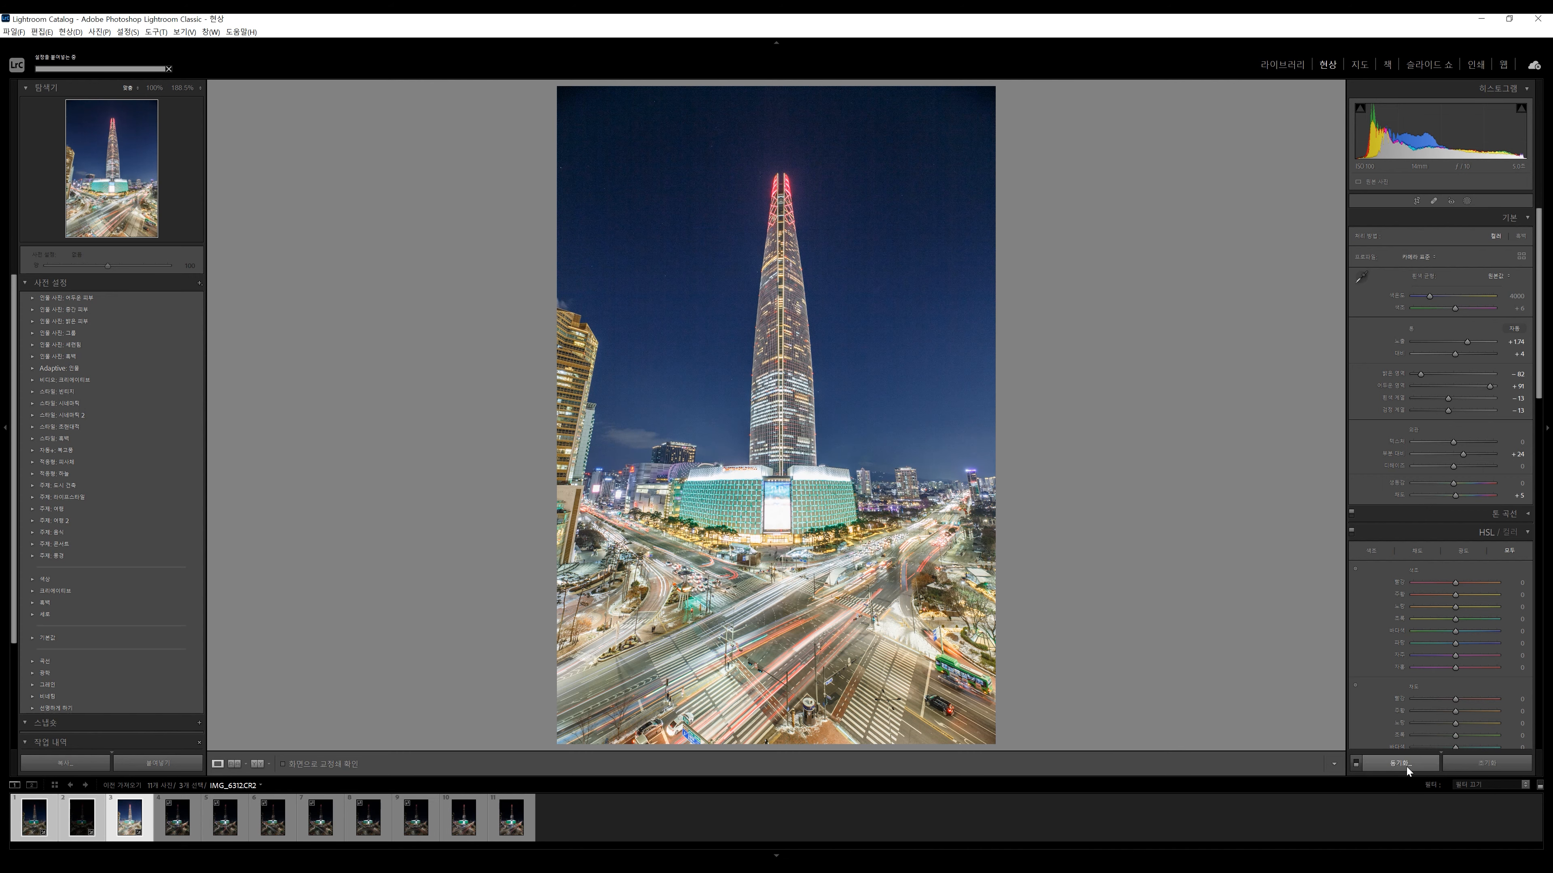
- Set the exposure to +3.08 on IMG_6311.CR2 and to +2.53 on IMG_6310.CR2
left_click(34, 817)
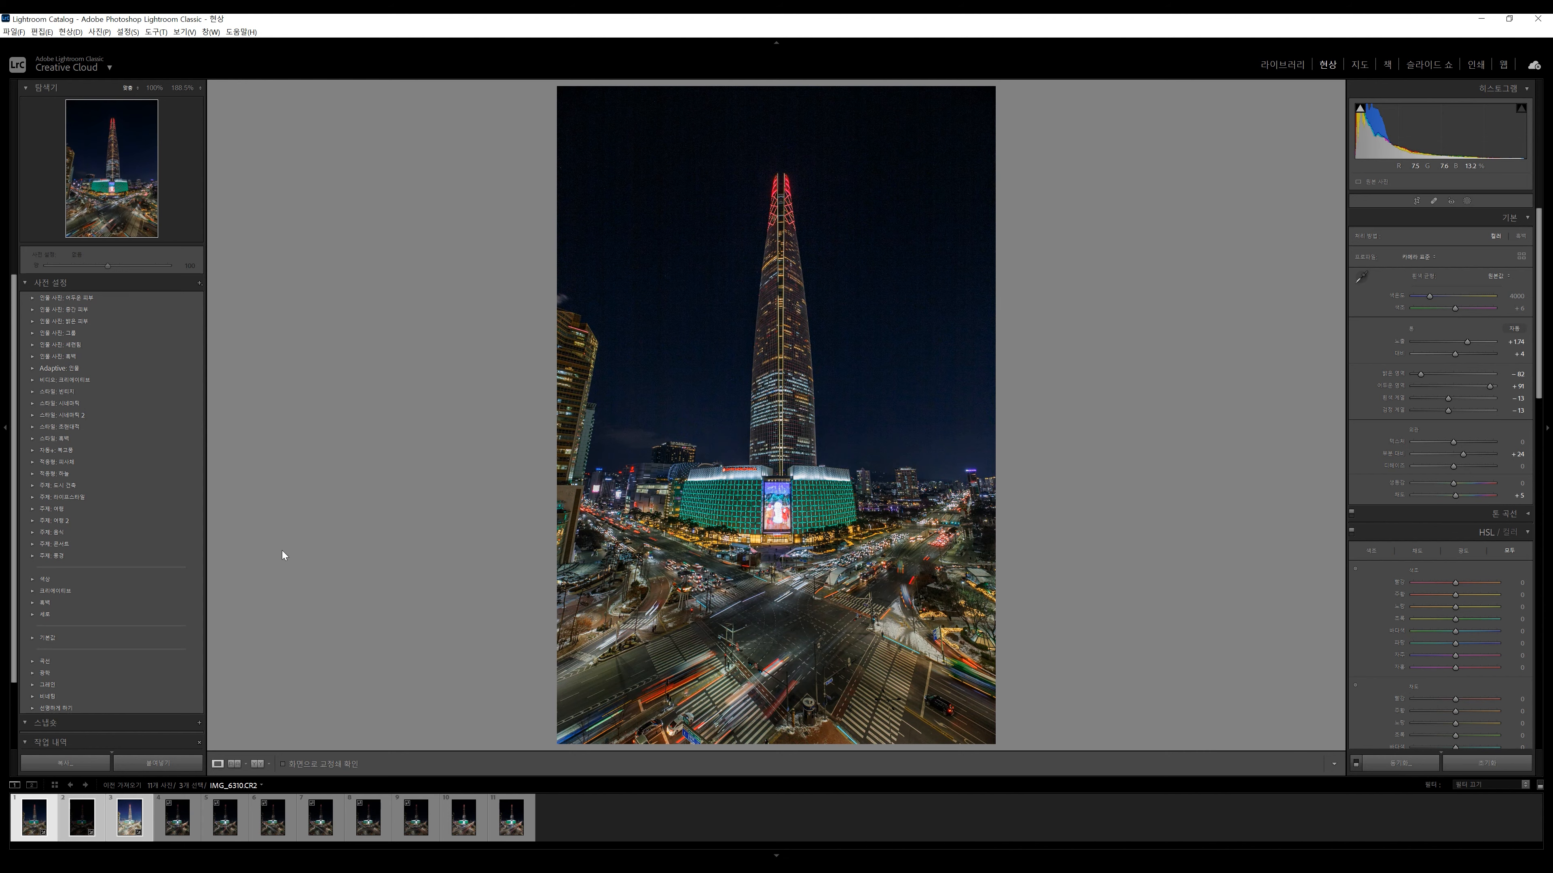
left_click(69, 805)
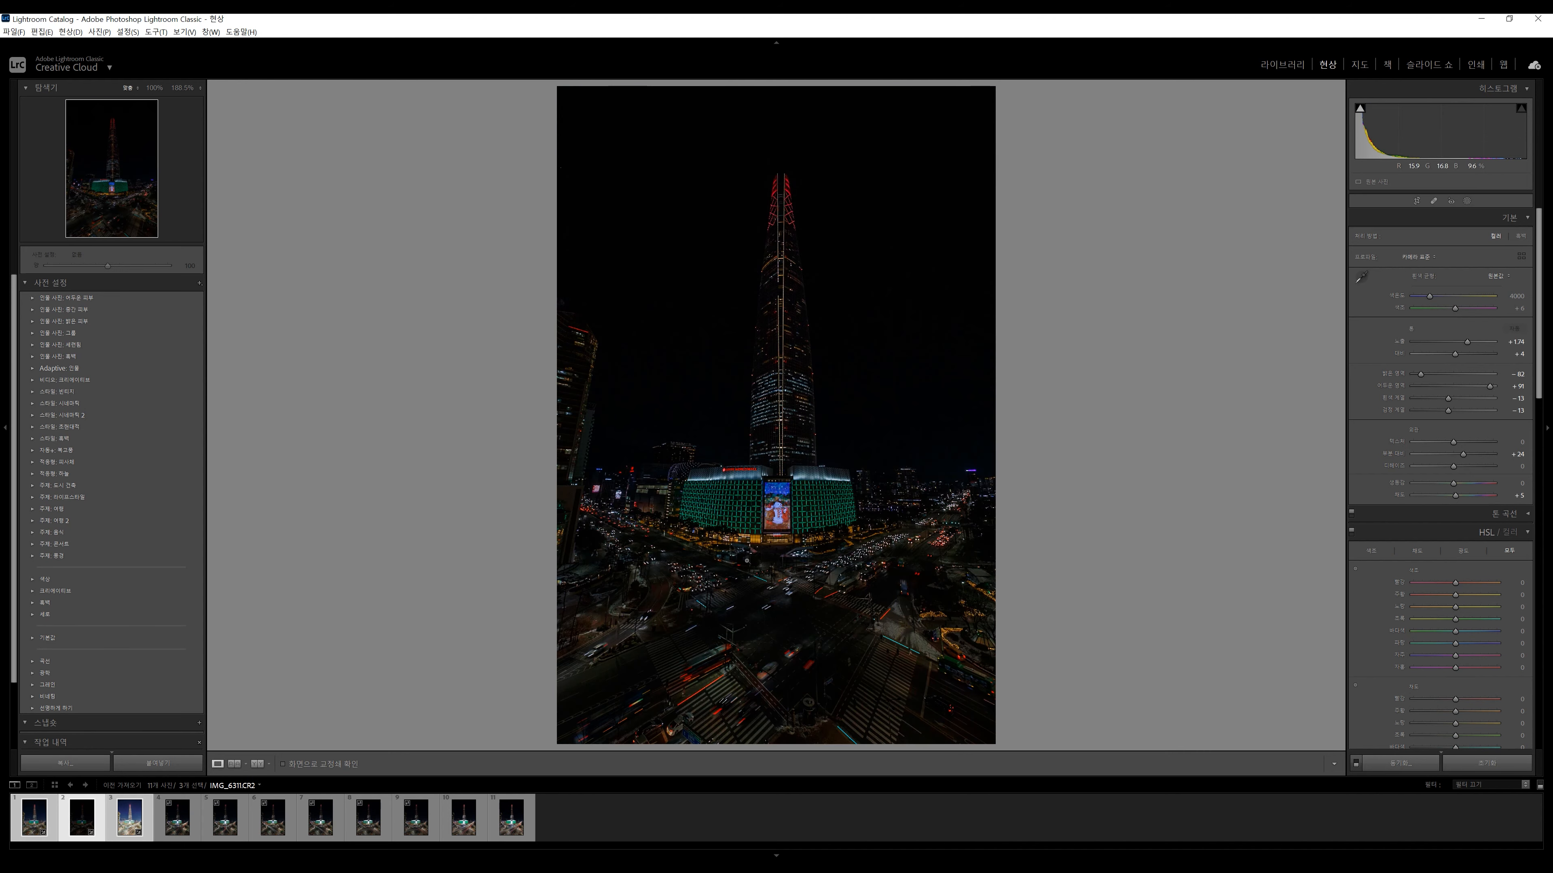
left_click(759, 511)
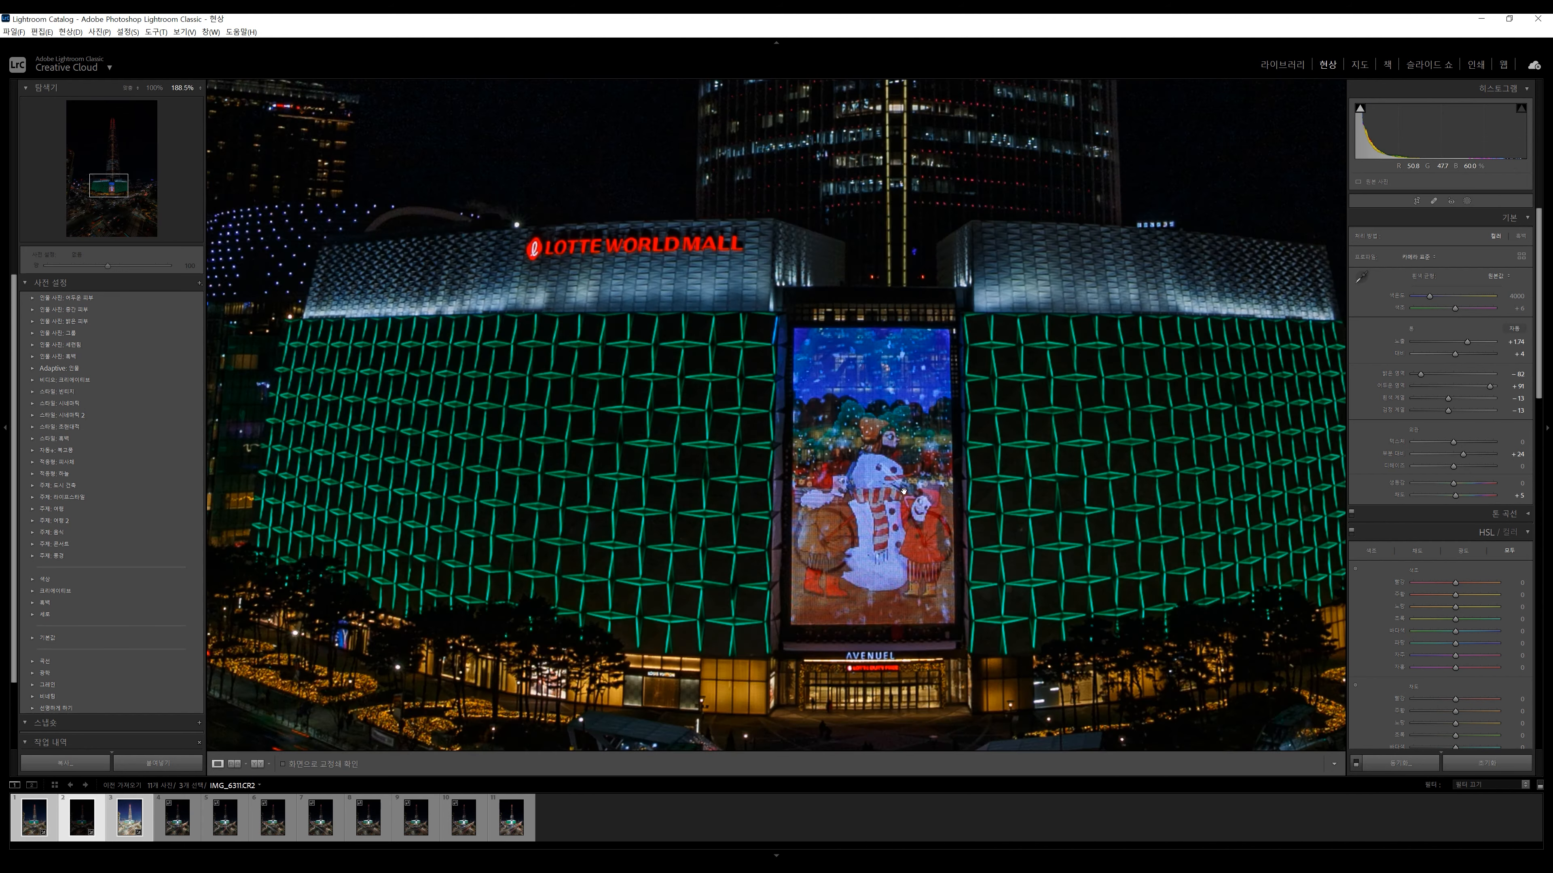
left_click(1253, 431)
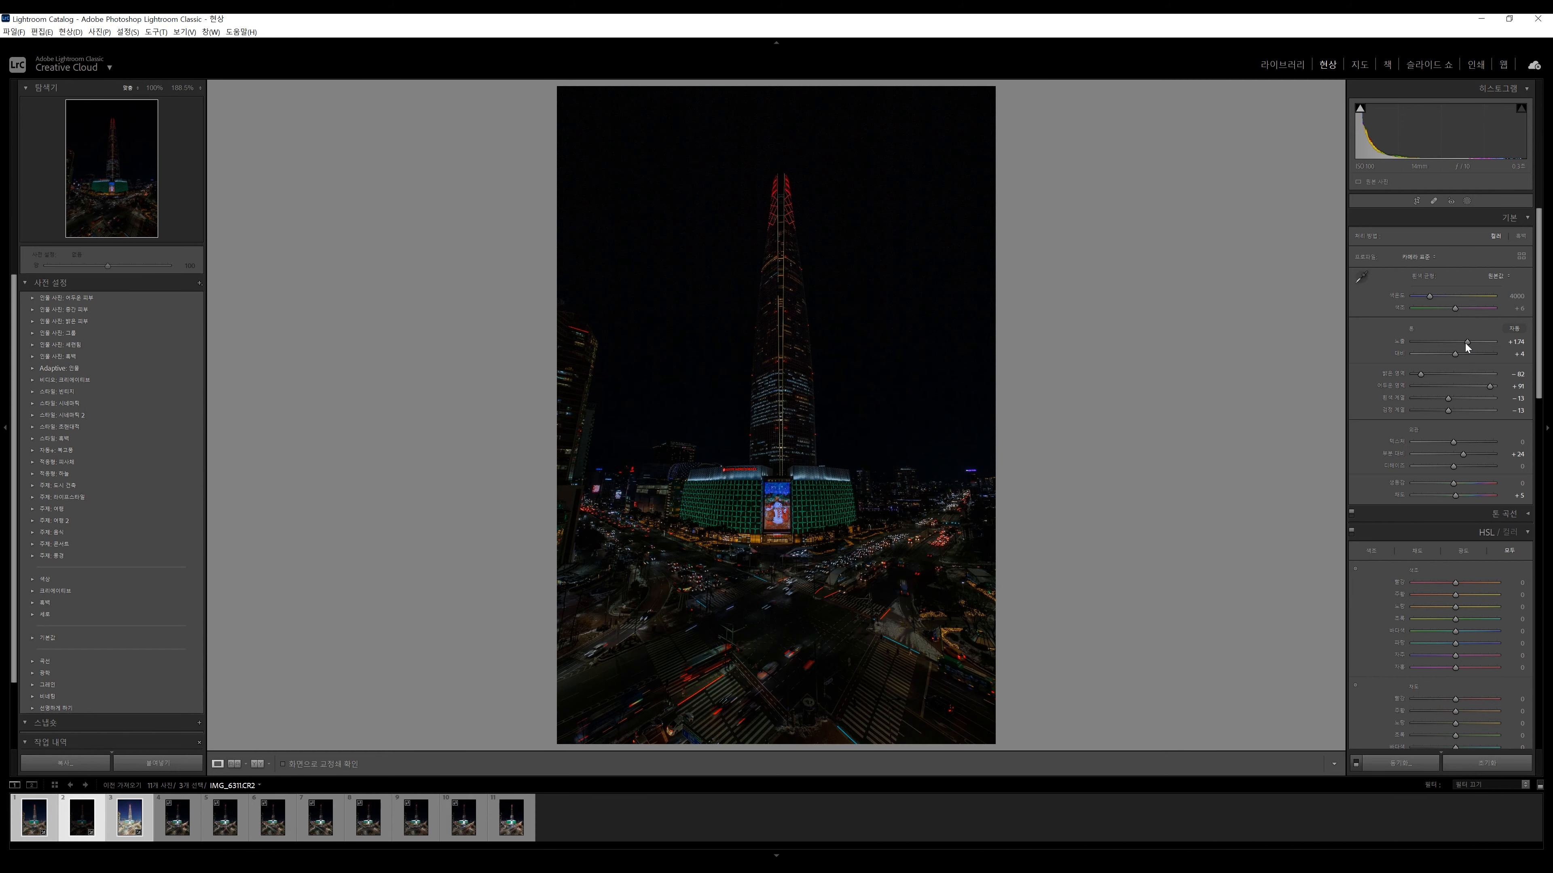
left_click_drag(1466, 342, 1476, 343)
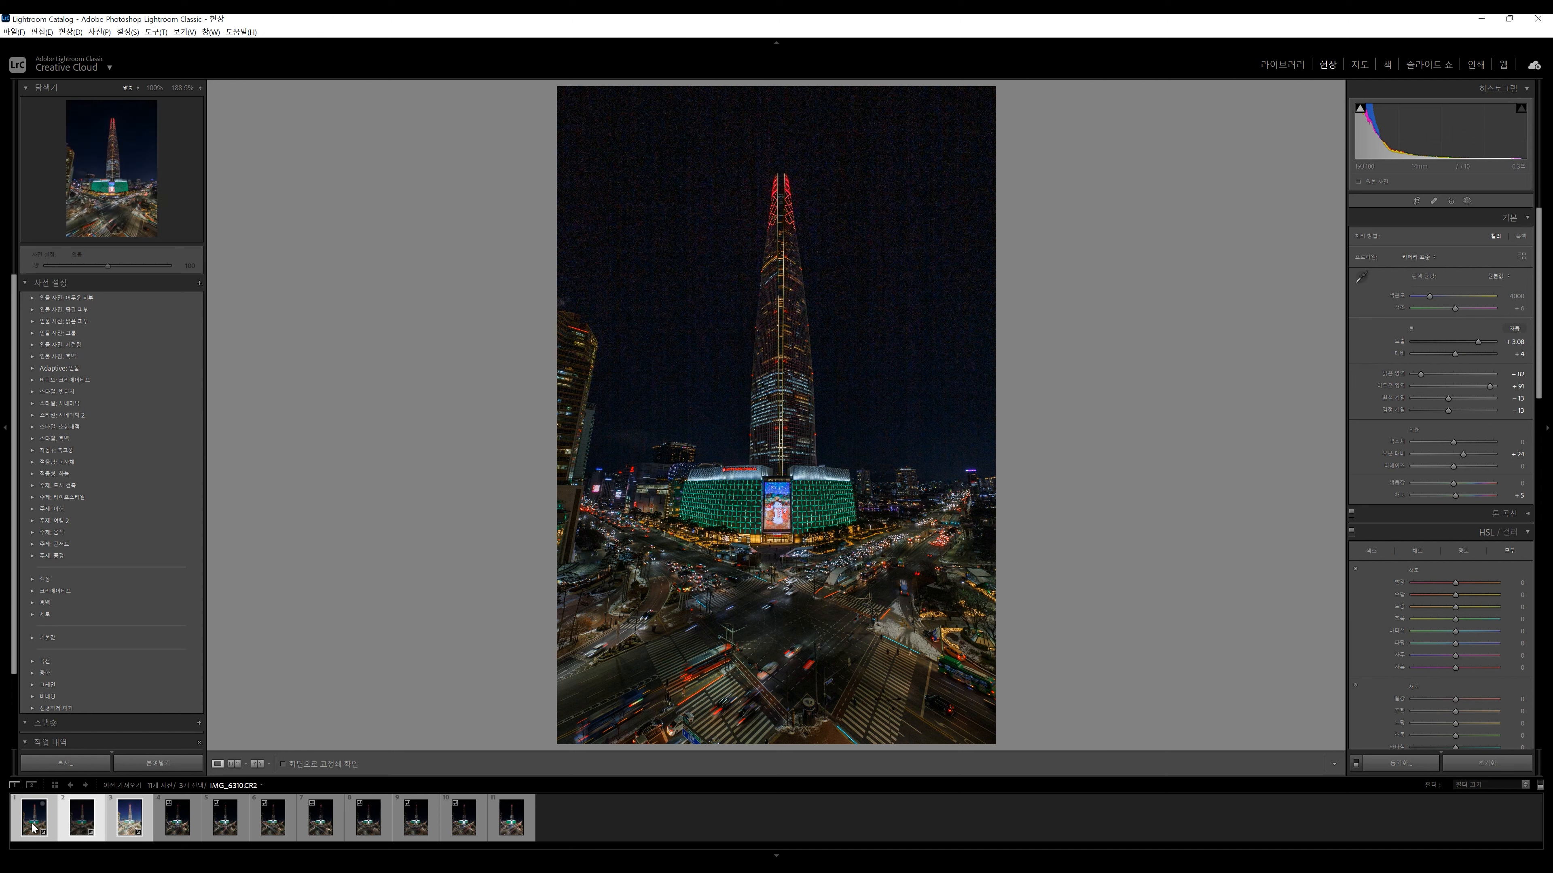
left_click(36, 824)
left_click_drag(1467, 346, 1473, 343)
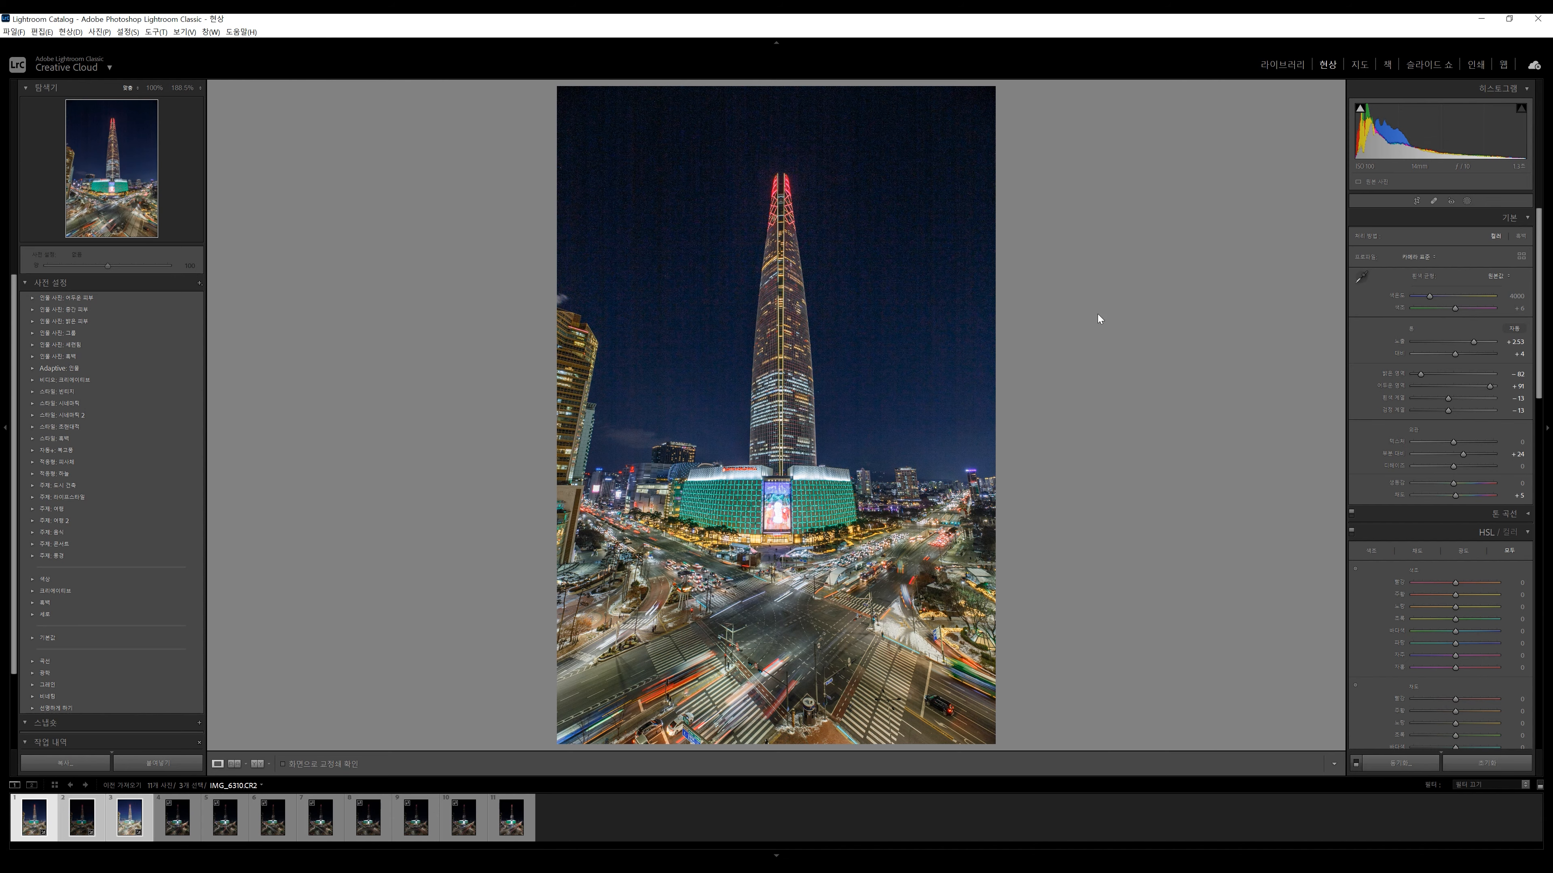
- Examine the sky noise and the buildings beside the tower in IMG_6310.CR2 at high magnification
left_click(911, 263)
left_click_drag(1006, 296, 1118, 363)
scroll(1115, 363, "down", 15)
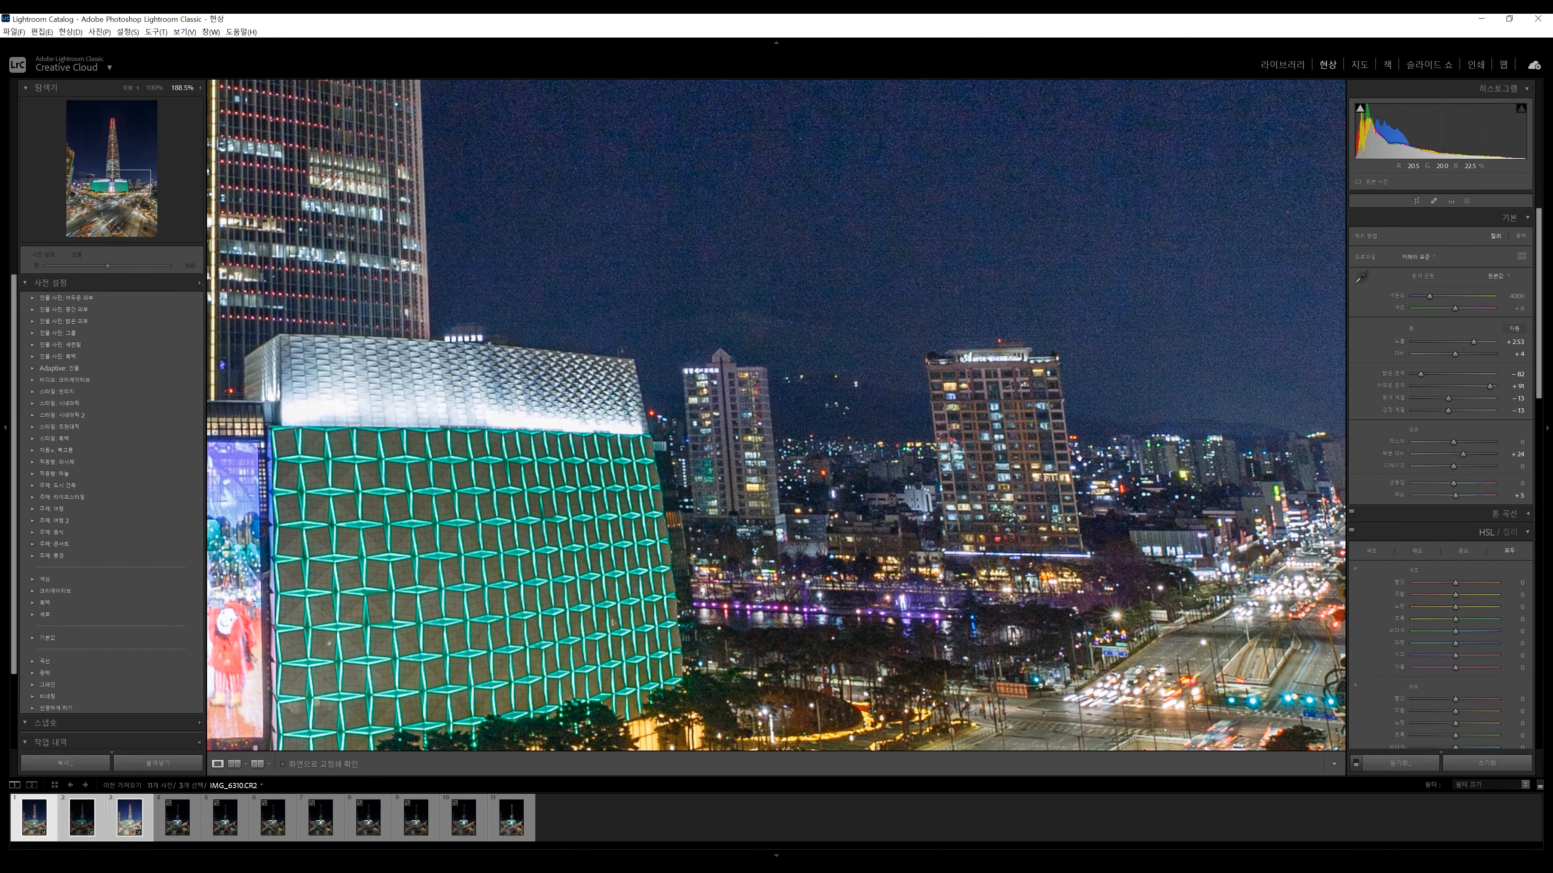
left_click_drag(1079, 457, 747, 517)
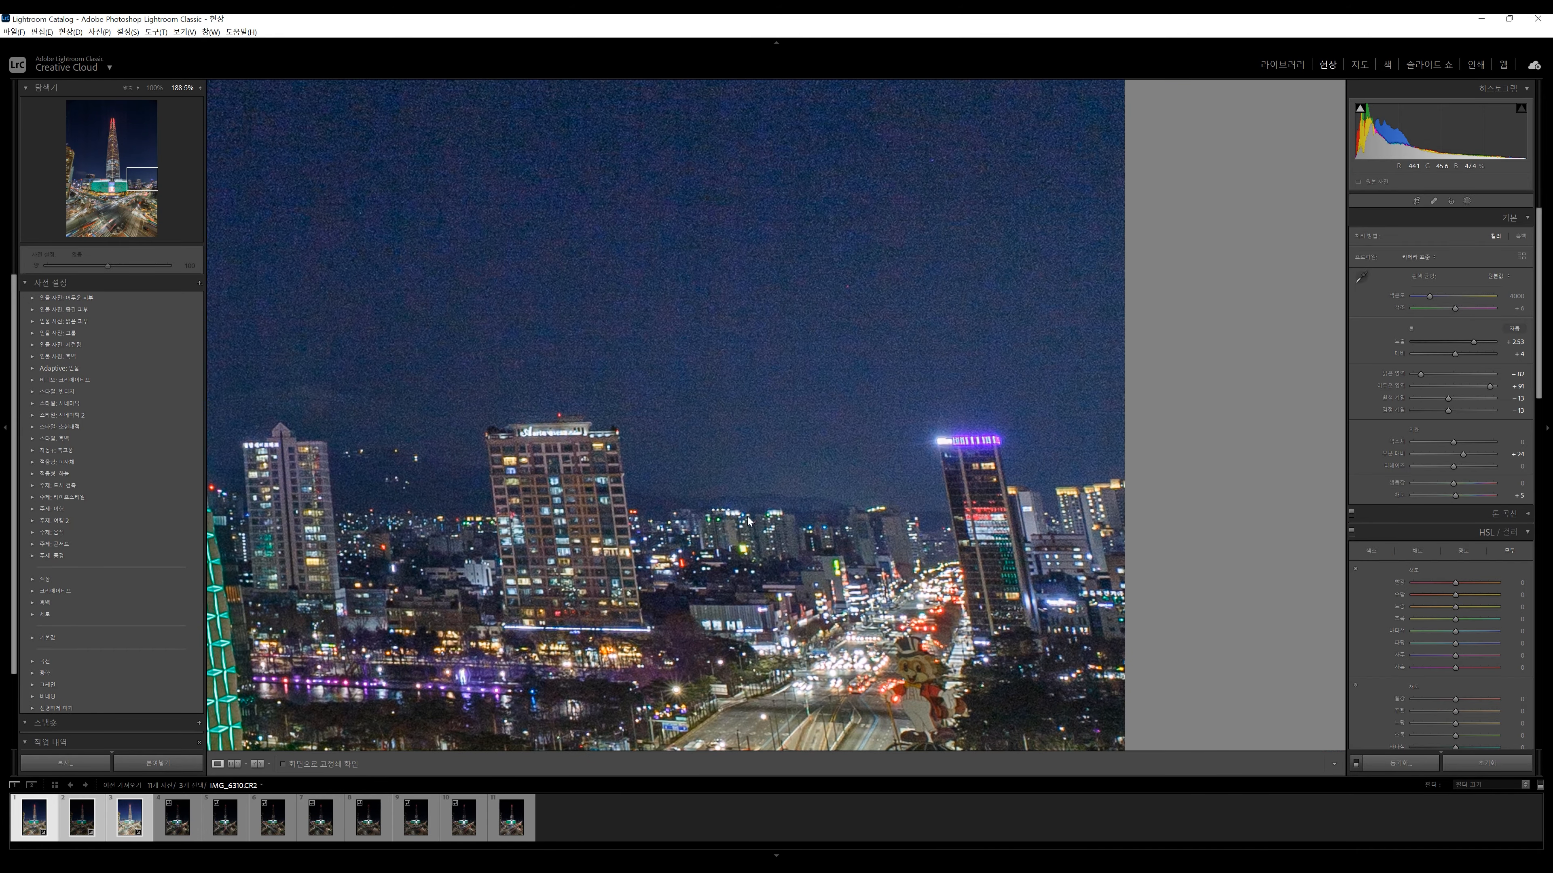
left_click_drag(616, 234, 869, 371)
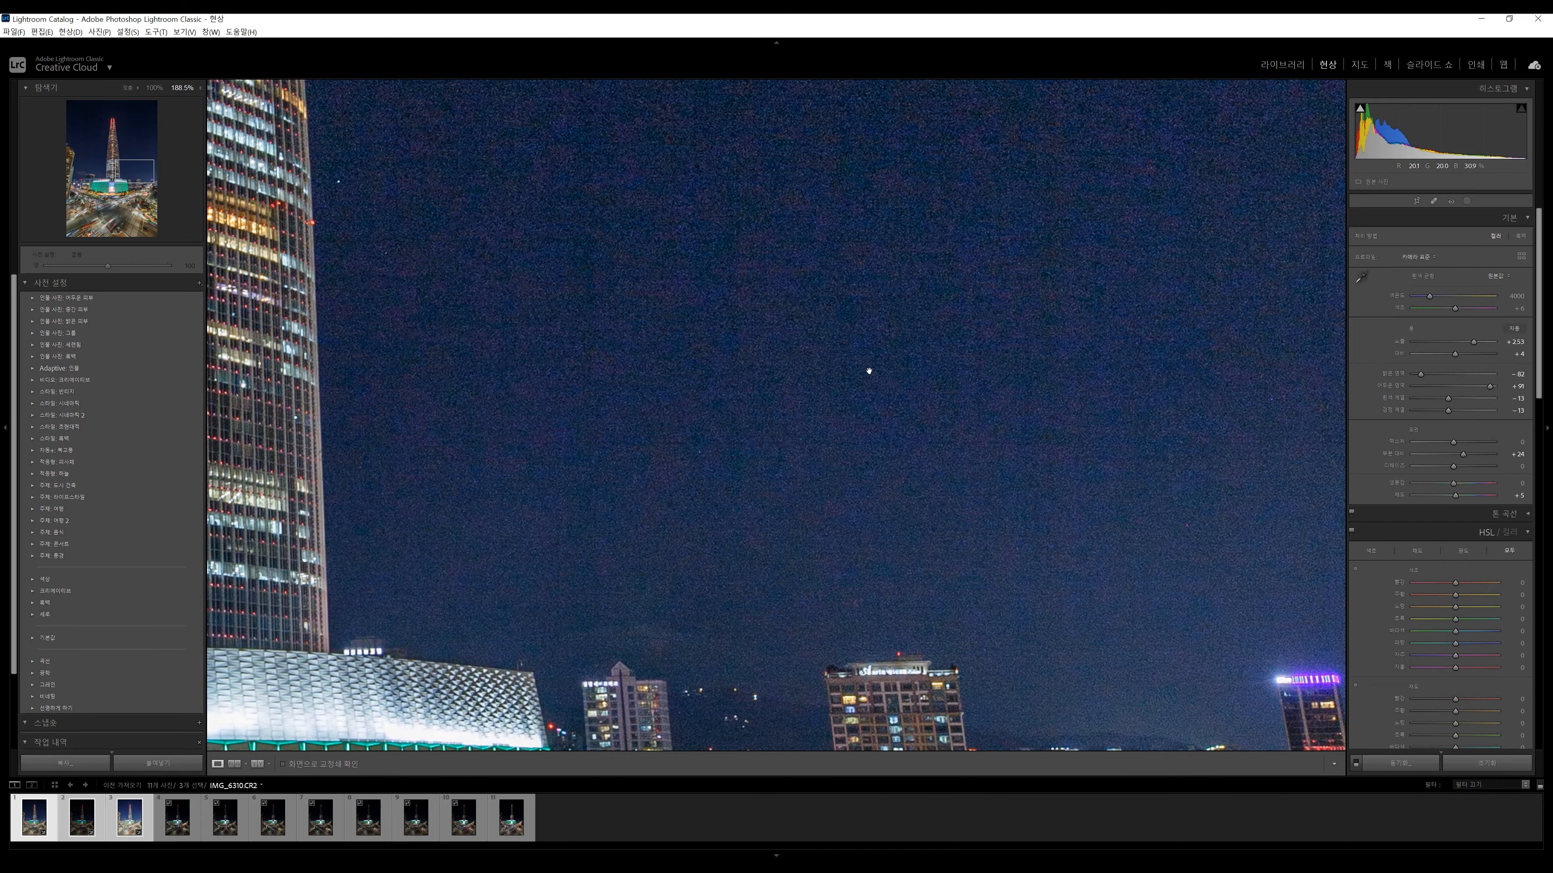
left_click(997, 328)
- Set IMG_6313.CR2's profile to Camera Standard (카메라 표준) and apply automatic tone adjustments
left_click(177, 817)
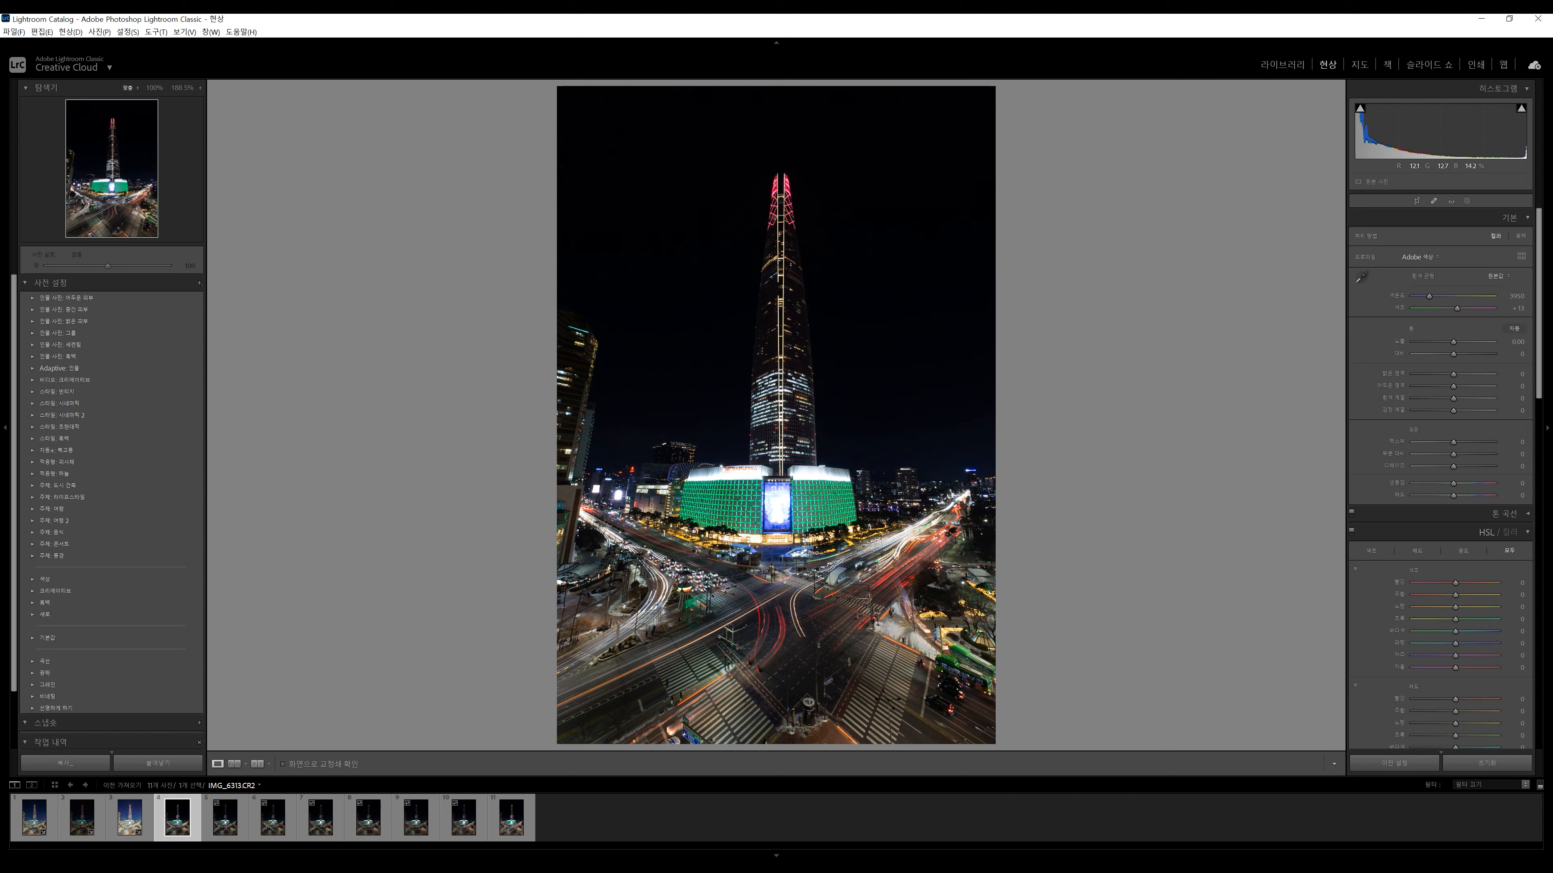
left_click(1431, 260)
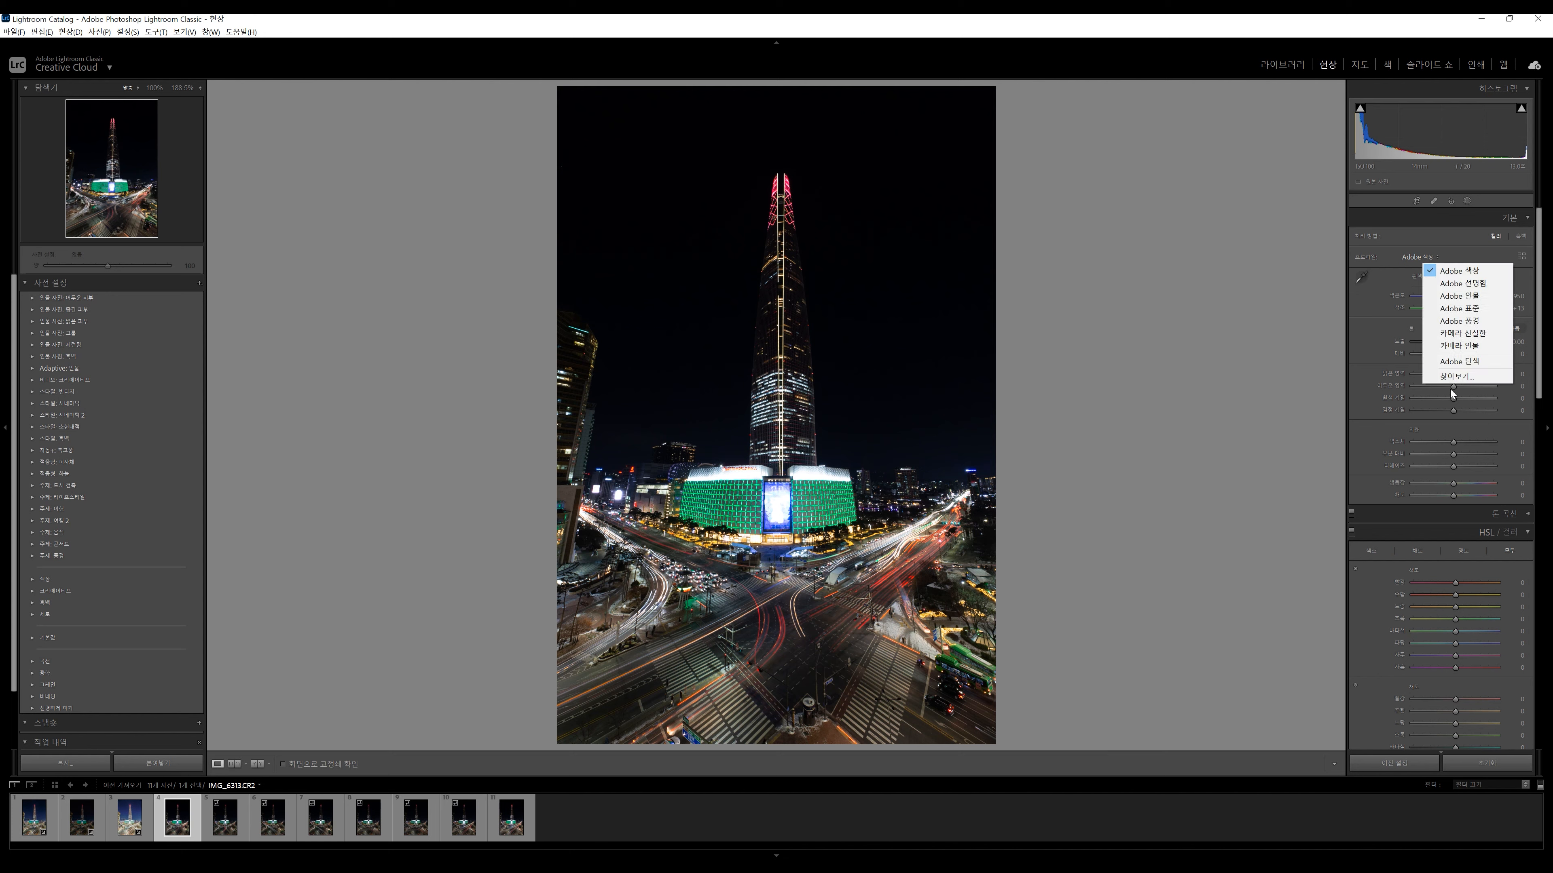
left_click(1463, 378)
double_click(1488, 471)
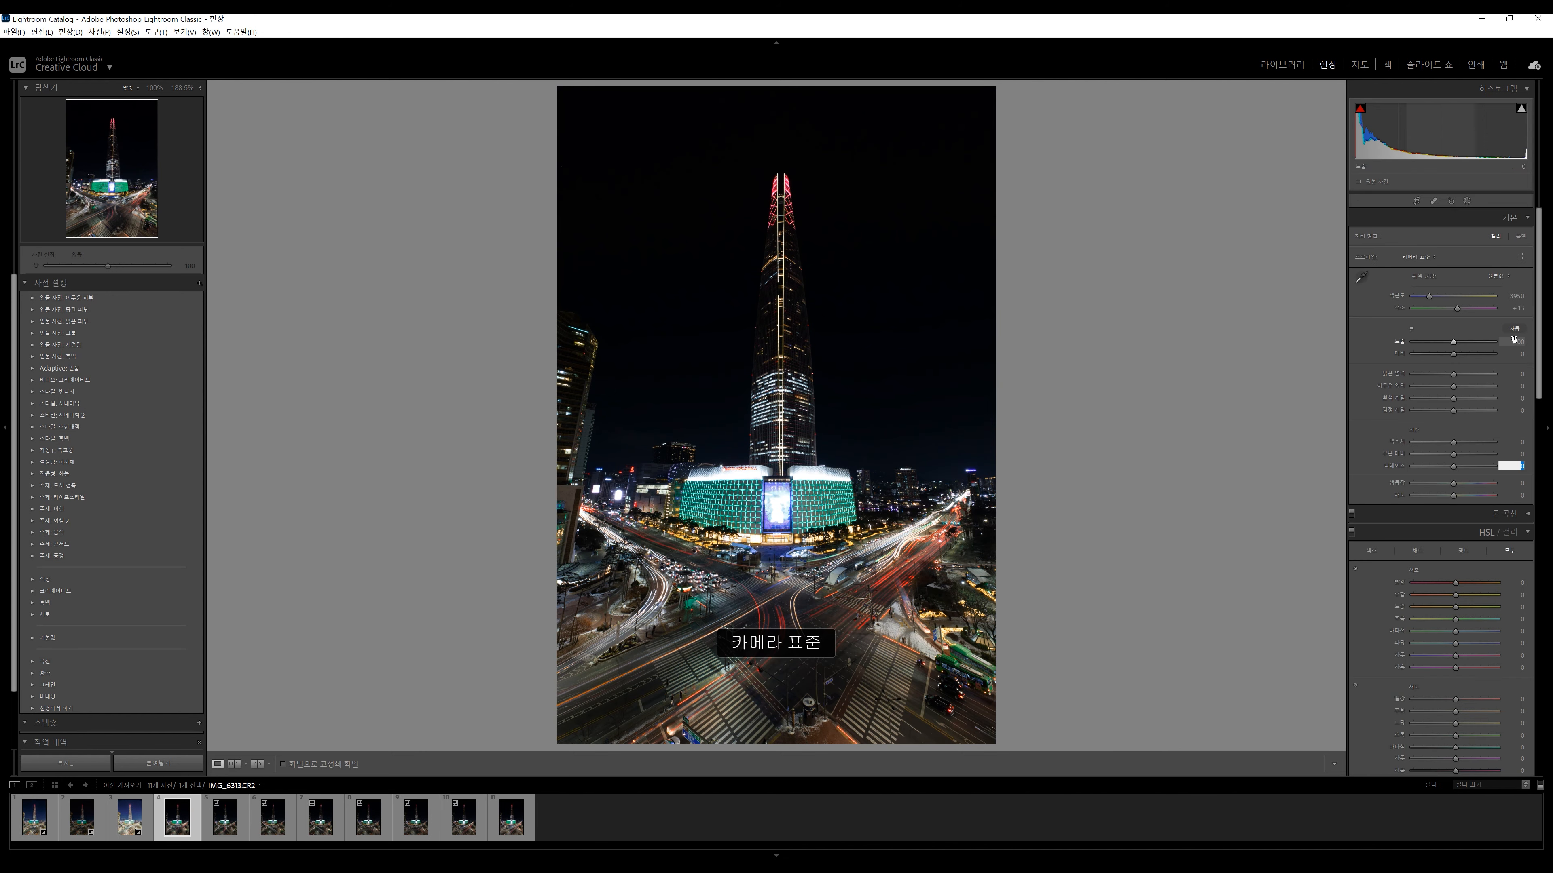
key("ctrl+u")
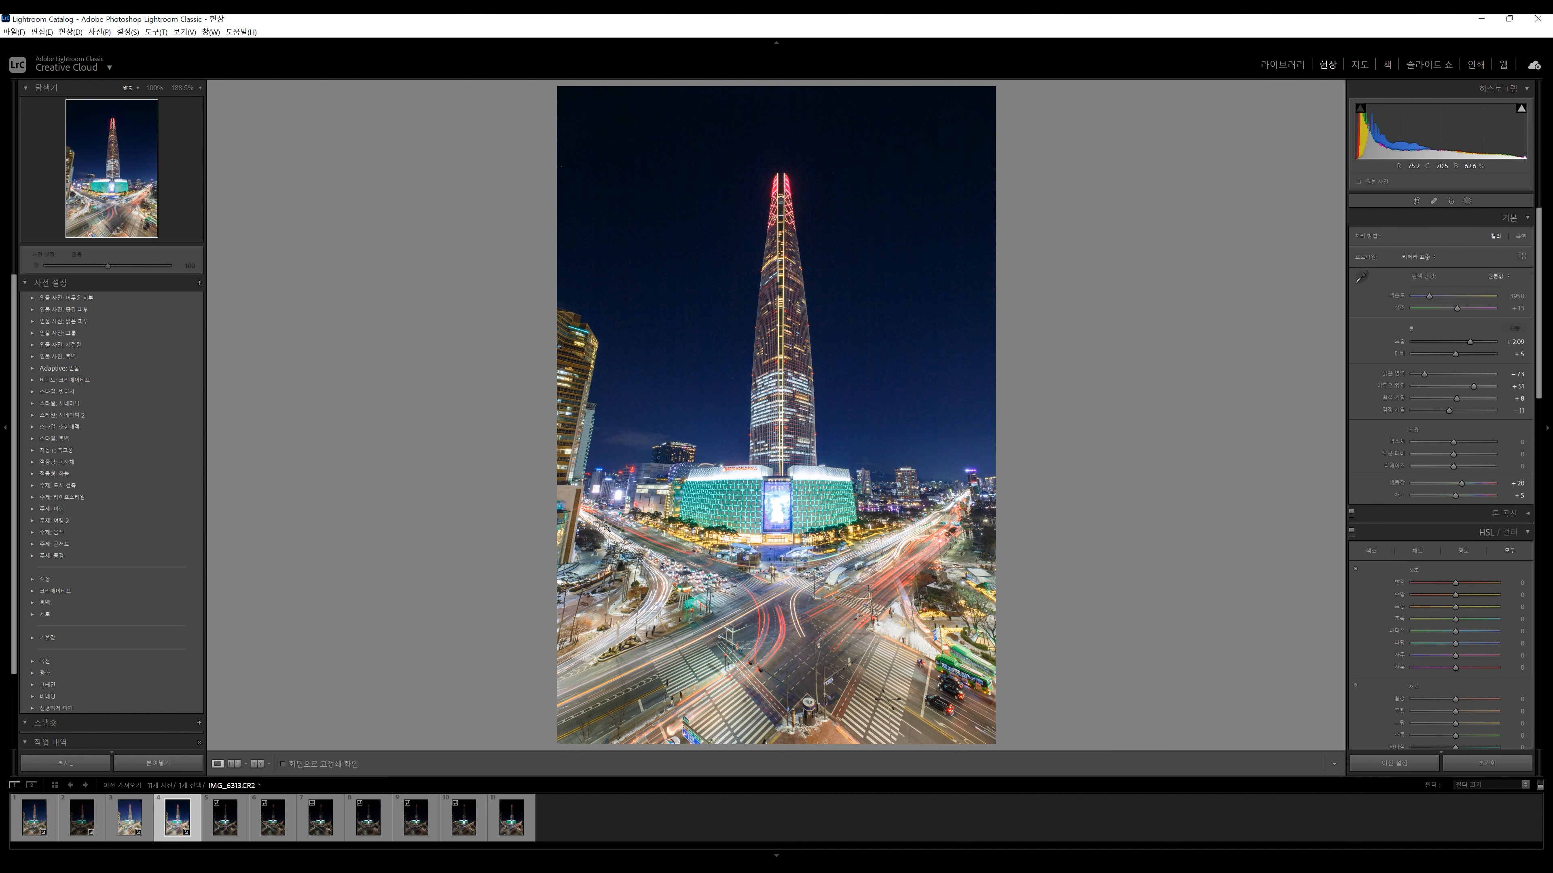
- Set IMG_6313.CR2's clarity to +25, exposure to +1.36 and highlights to -86, and reset its vibrance
left_click(1463, 454)
double_click(1461, 483)
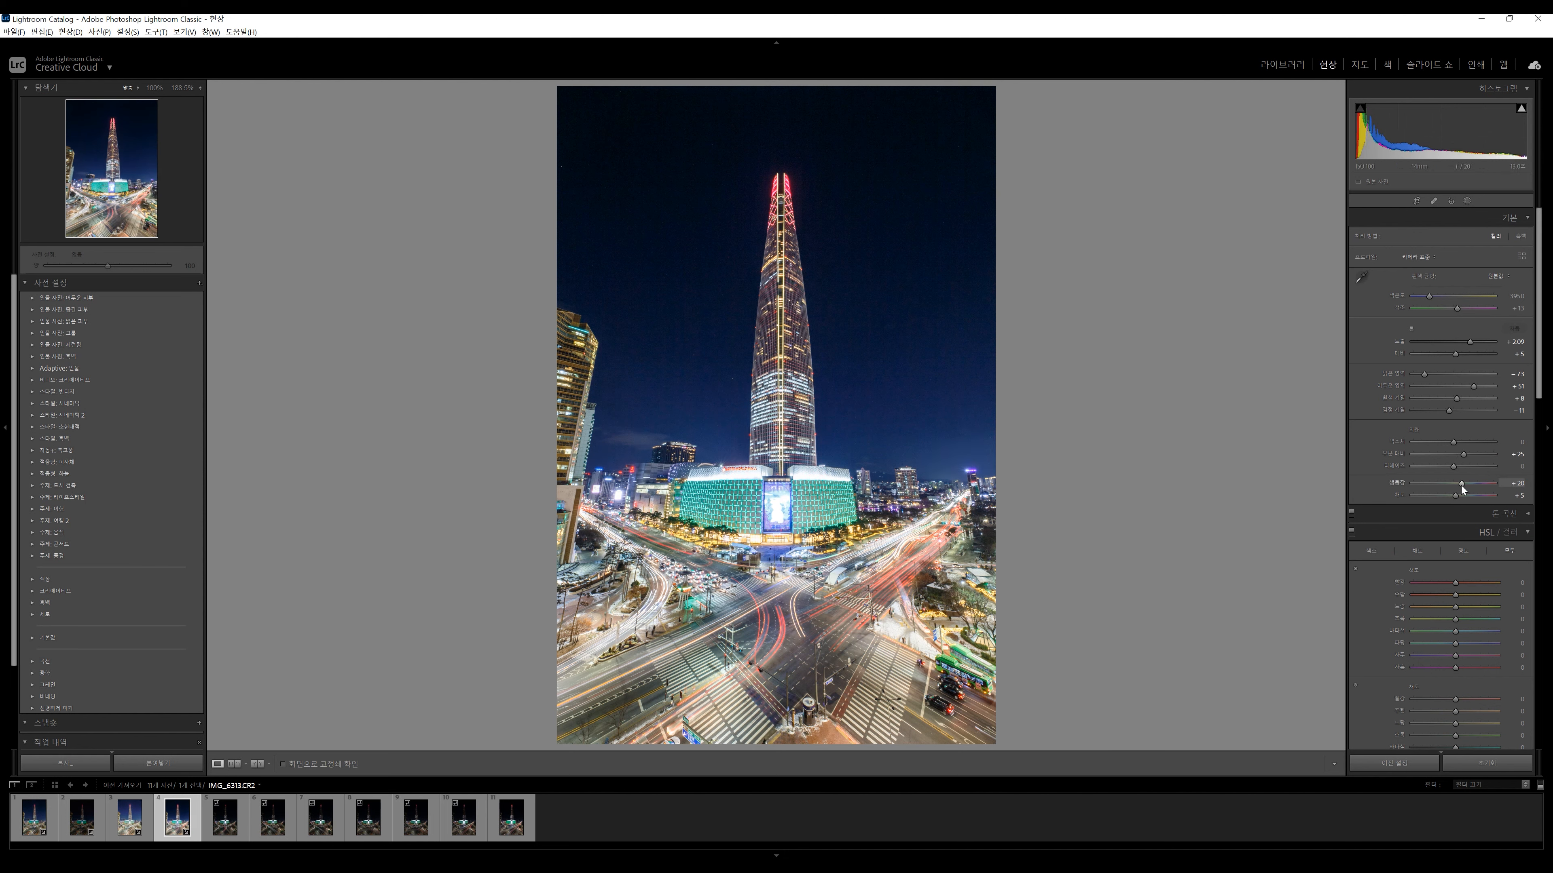
left_click_drag(1471, 341, 1466, 342)
left_click(1420, 375)
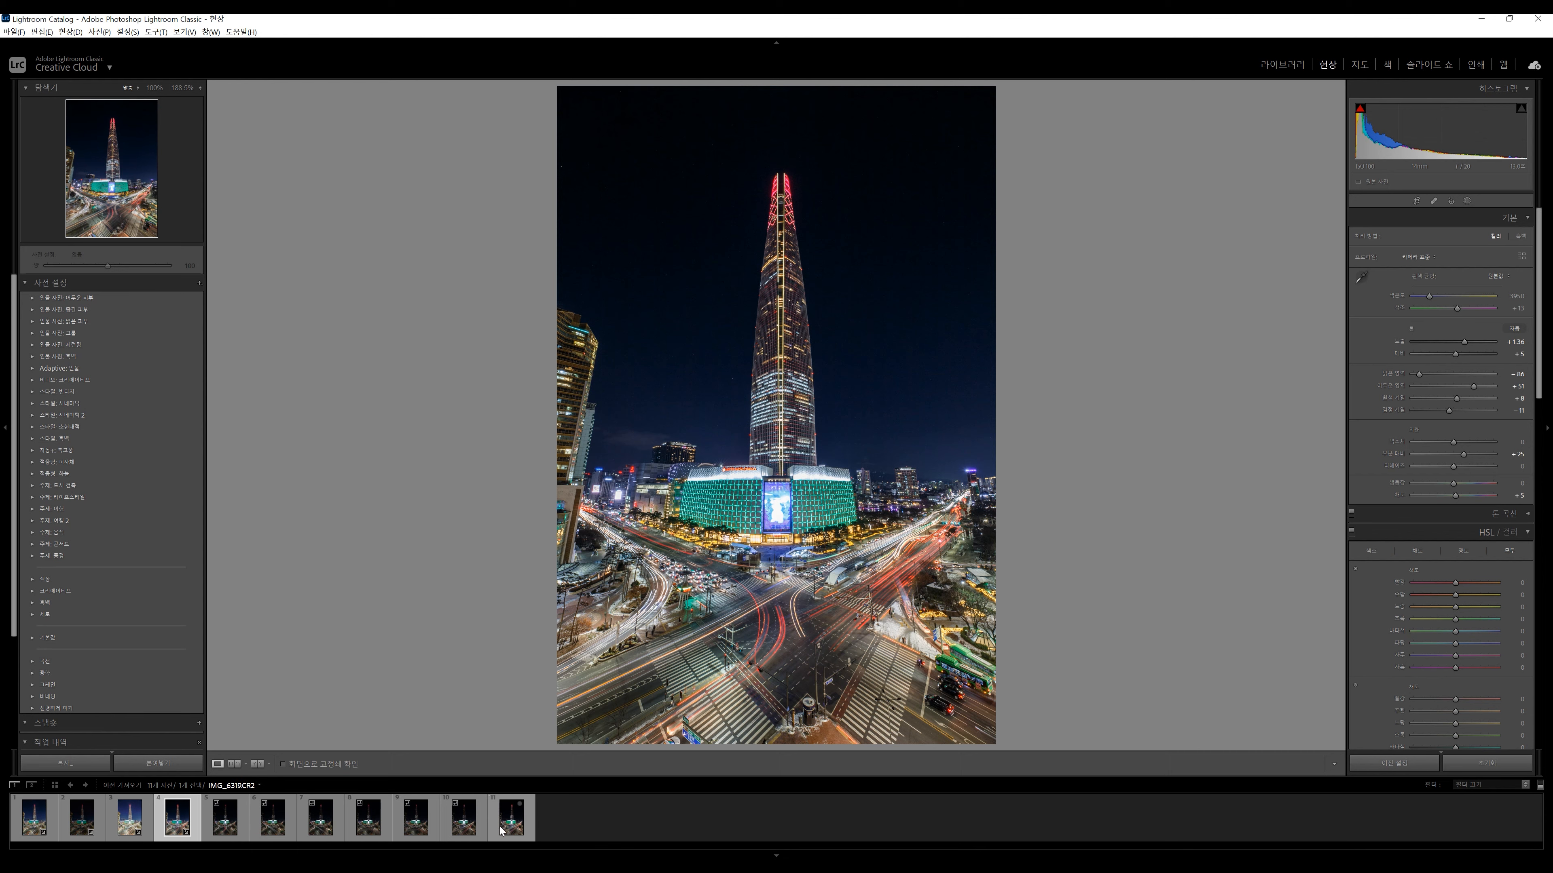
- Synchronize IMG_6313.CR2's develop settings to all the following light-trail photos and check the last ones
left_click(511, 819, "shift")
left_click(1402, 766)
key("Return")
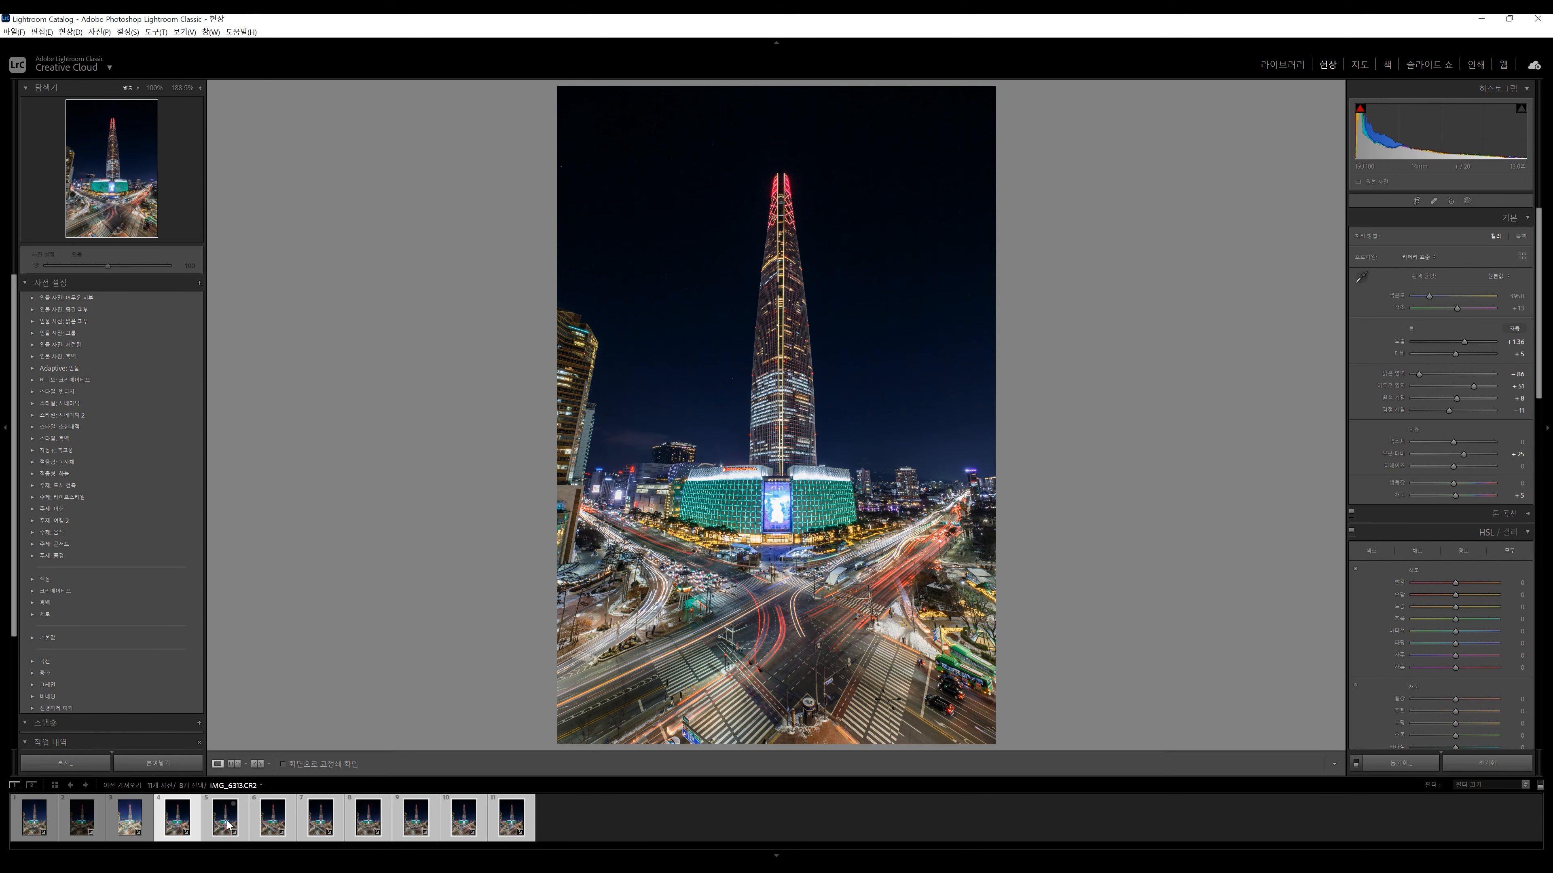
left_click(449, 823)
left_click(519, 827)
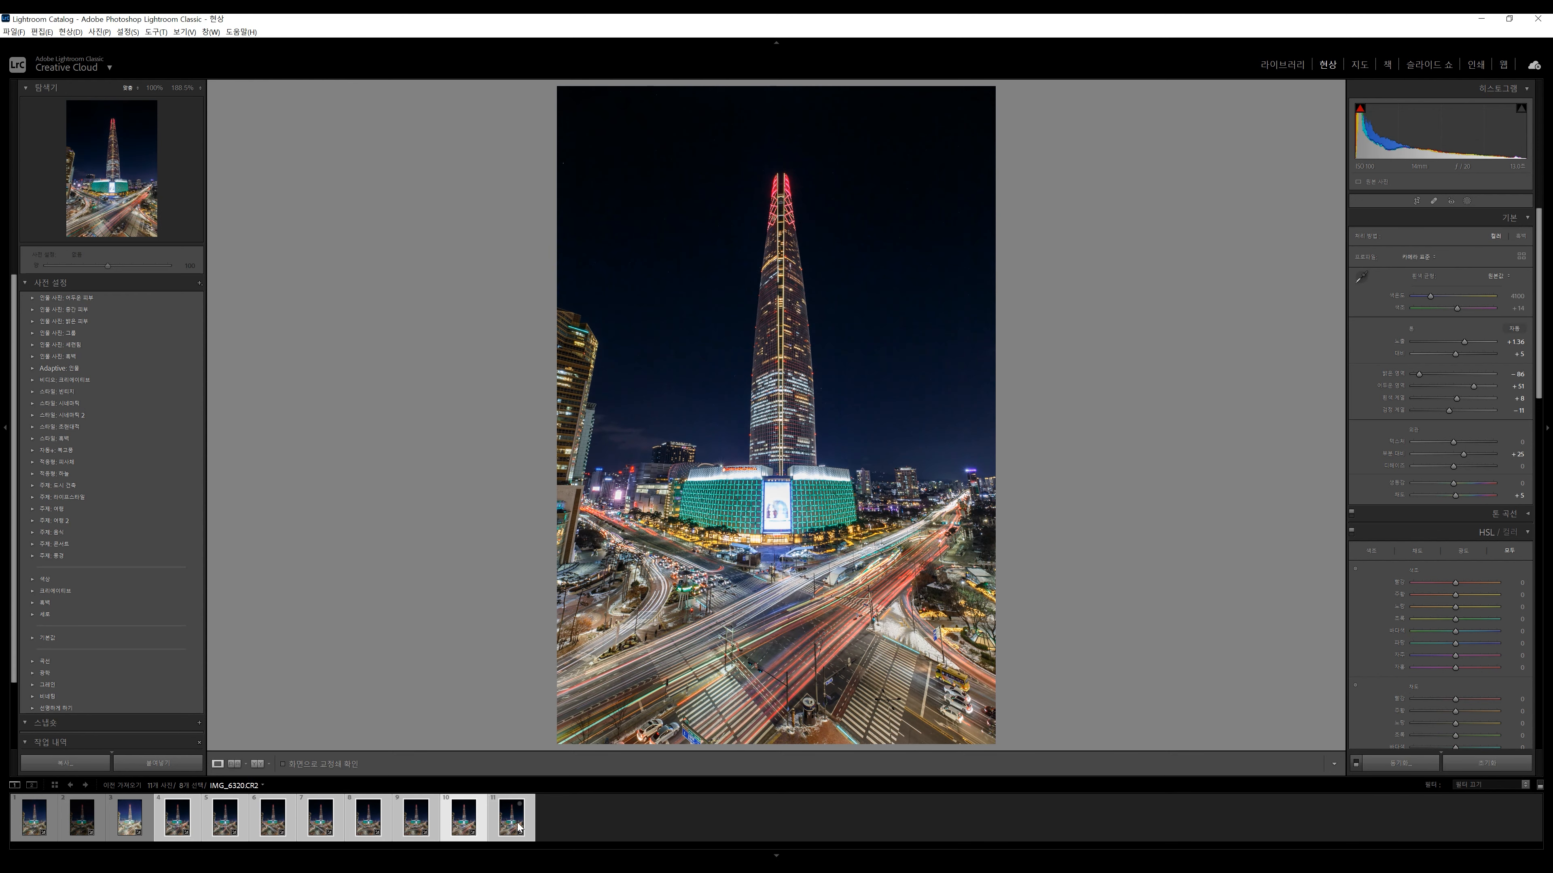
- Correct IMG_6317.CR2's perspective with automatic Upright and synchronize the settings to the other selected light-trail photos
left_click(364, 830)
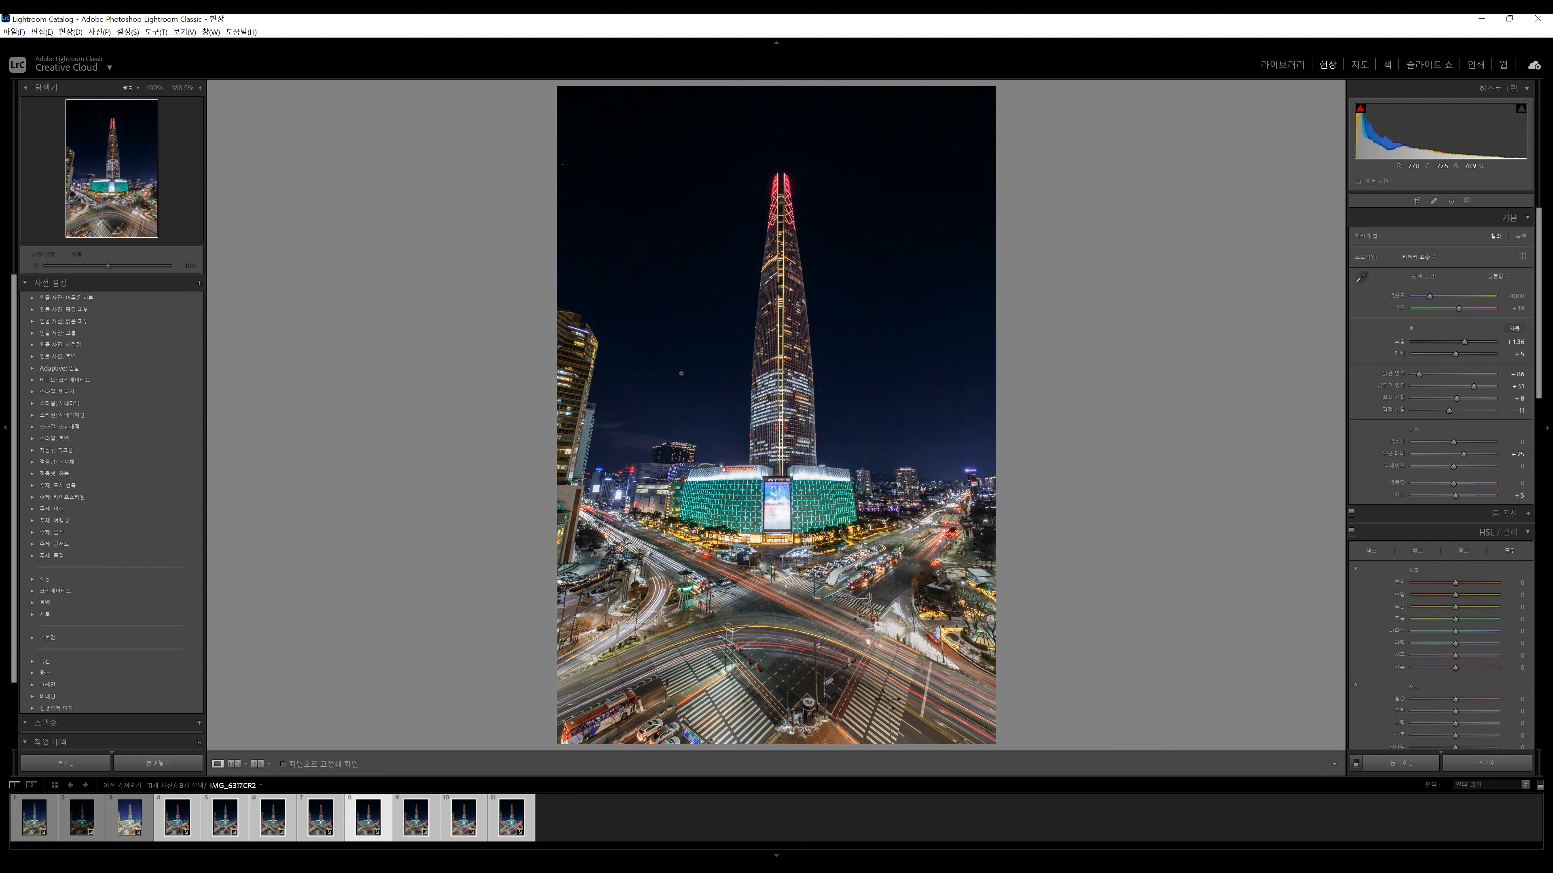
scroll(1448, 548, "down", 15)
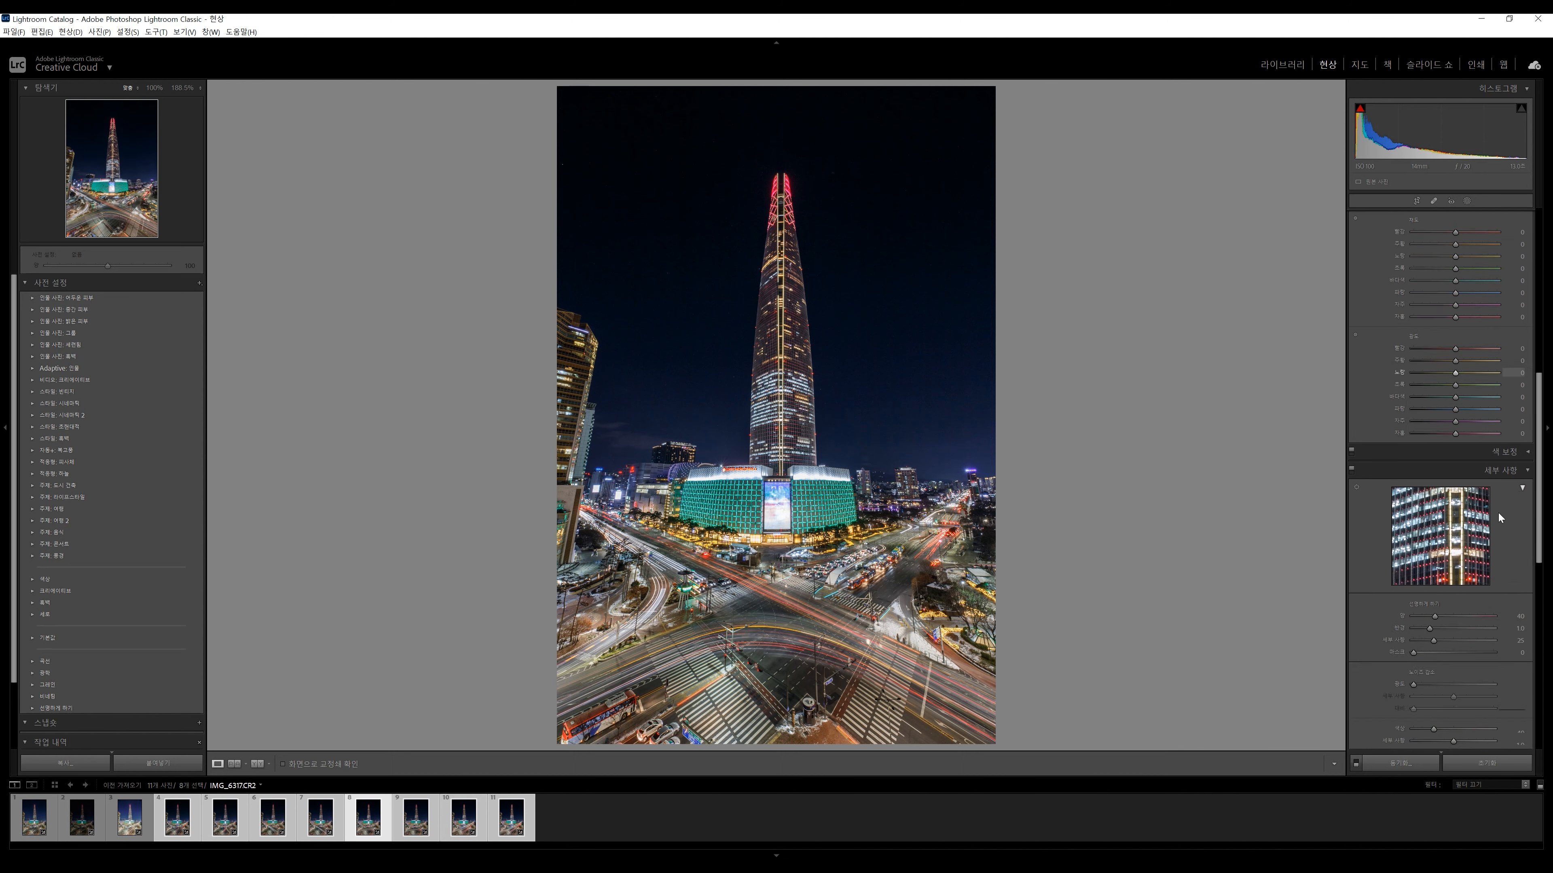
left_click(1439, 525)
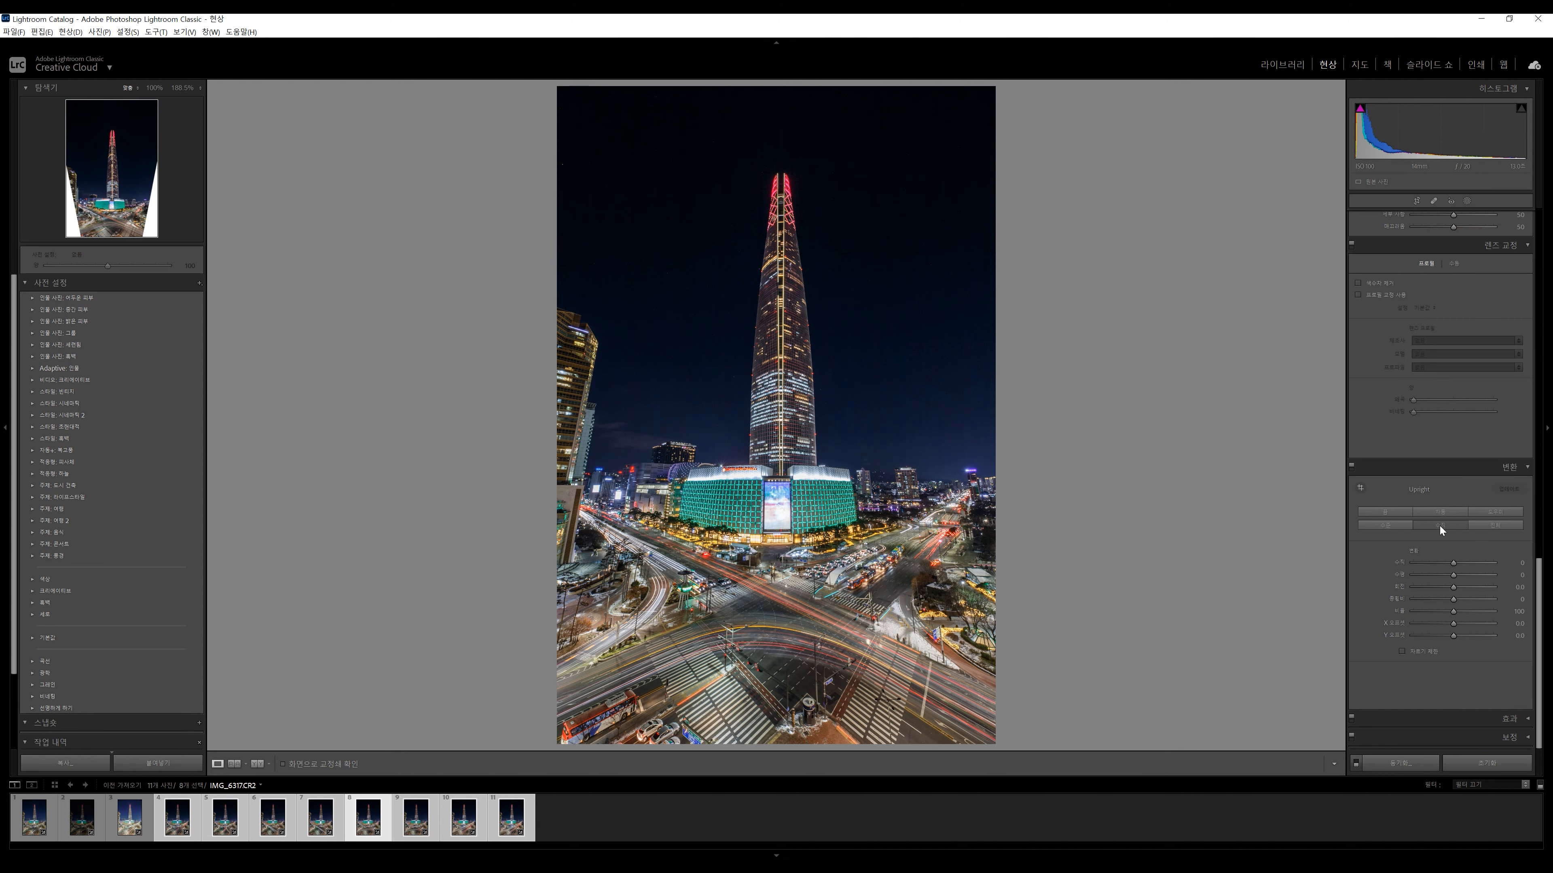
left_click(1442, 513)
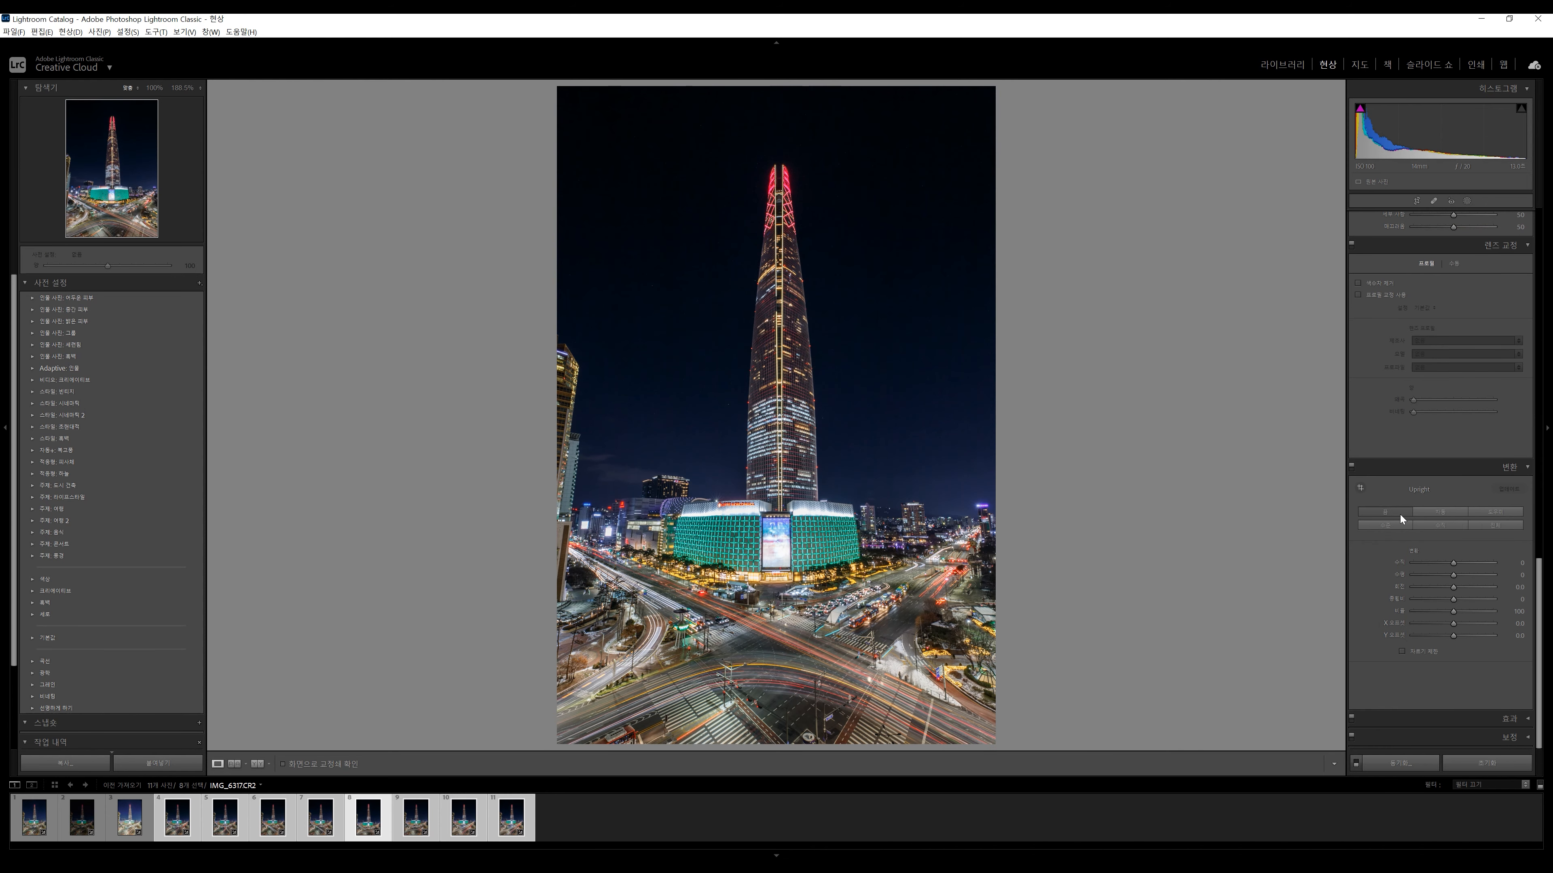
left_click(1400, 514)
left_click(1450, 513)
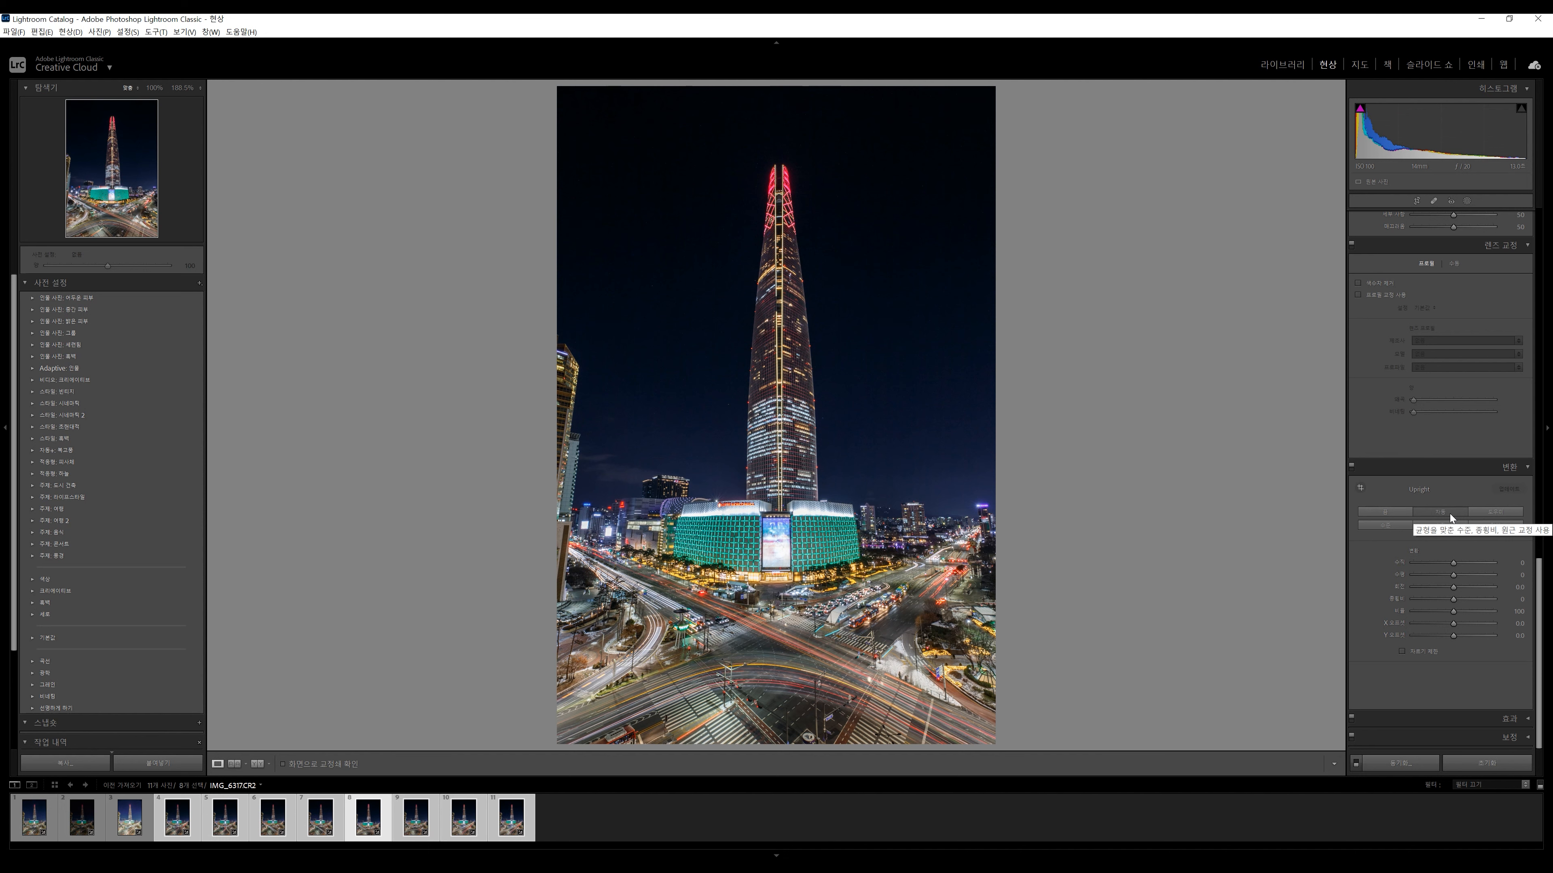
left_click(1415, 768)
key("Return")
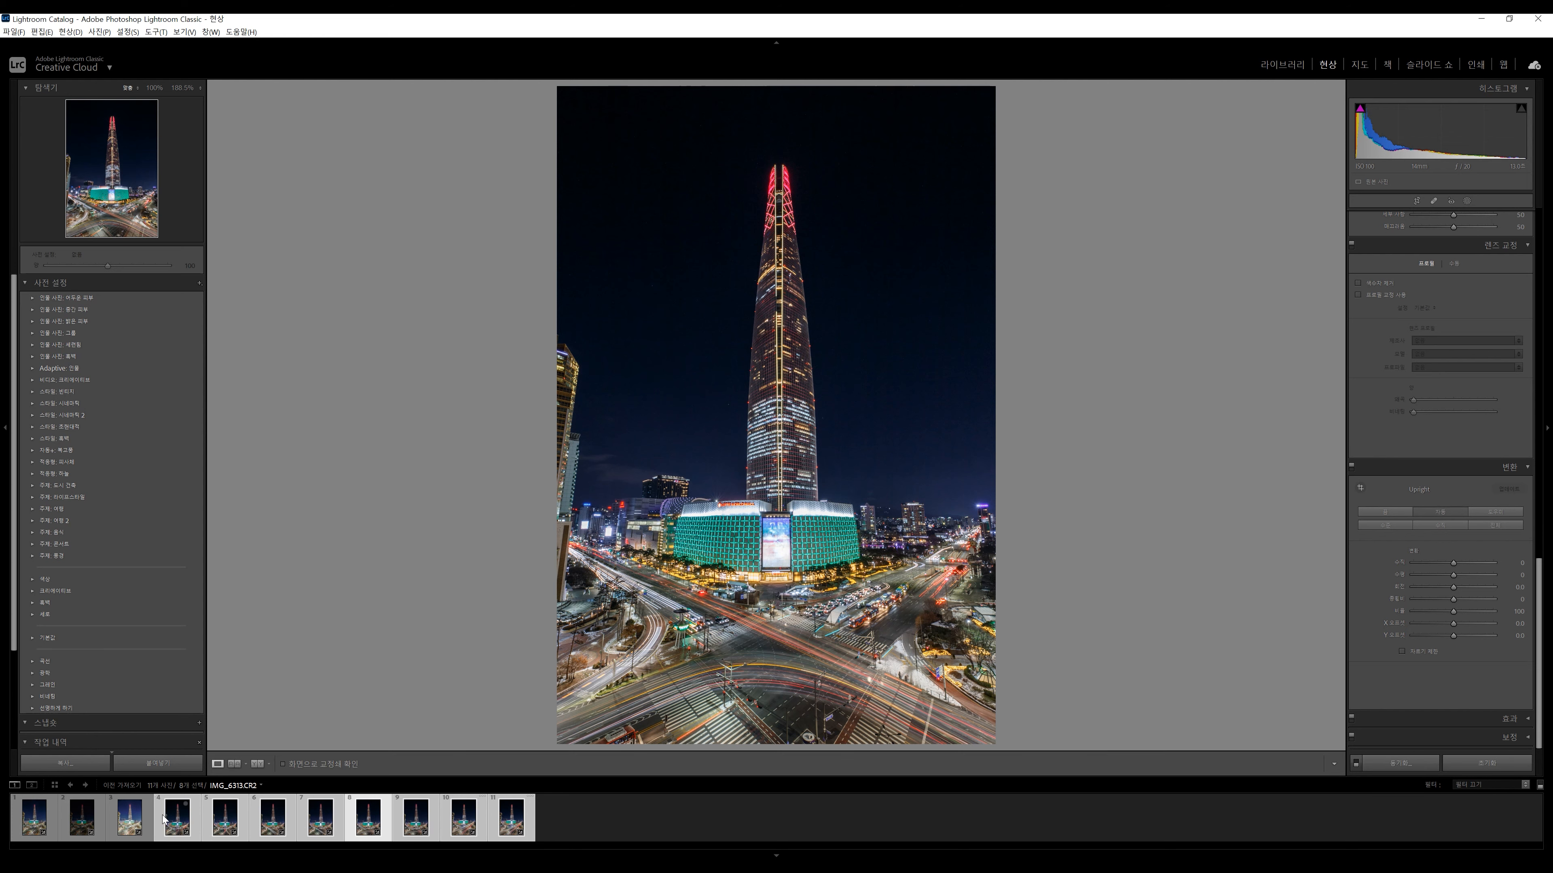
- Synchronize IMG_6313.CR2's develop settings, including the Upright correction, to the three bracketed exposures
left_click(175, 824, "shift")
left_click(663, 829)
left_click(178, 818)
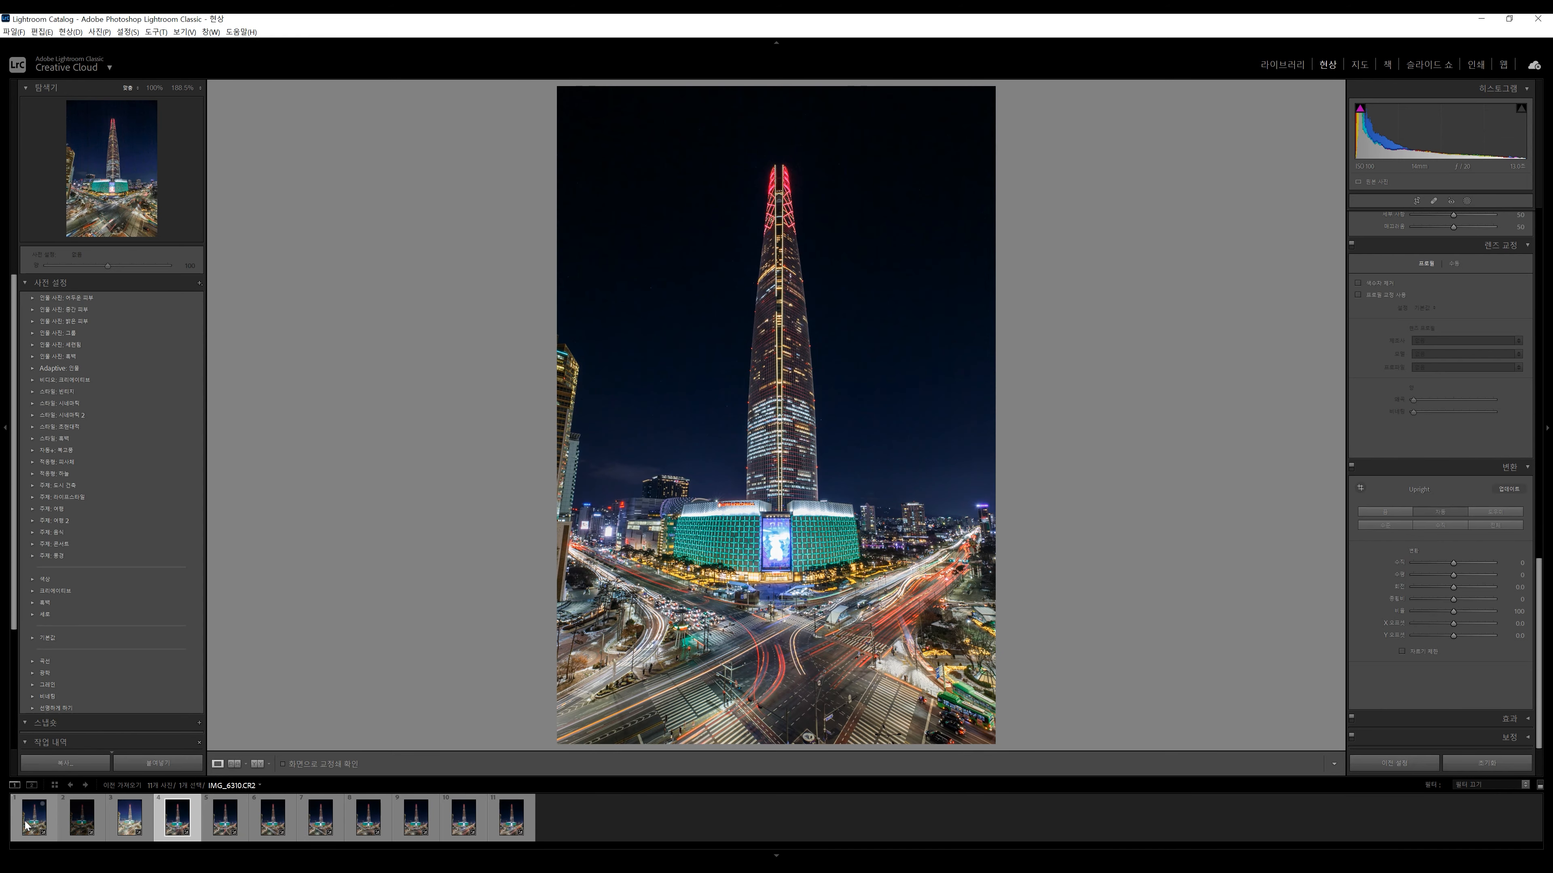
left_click(26, 825, "shift")
left_click(1411, 764)
key("Return")
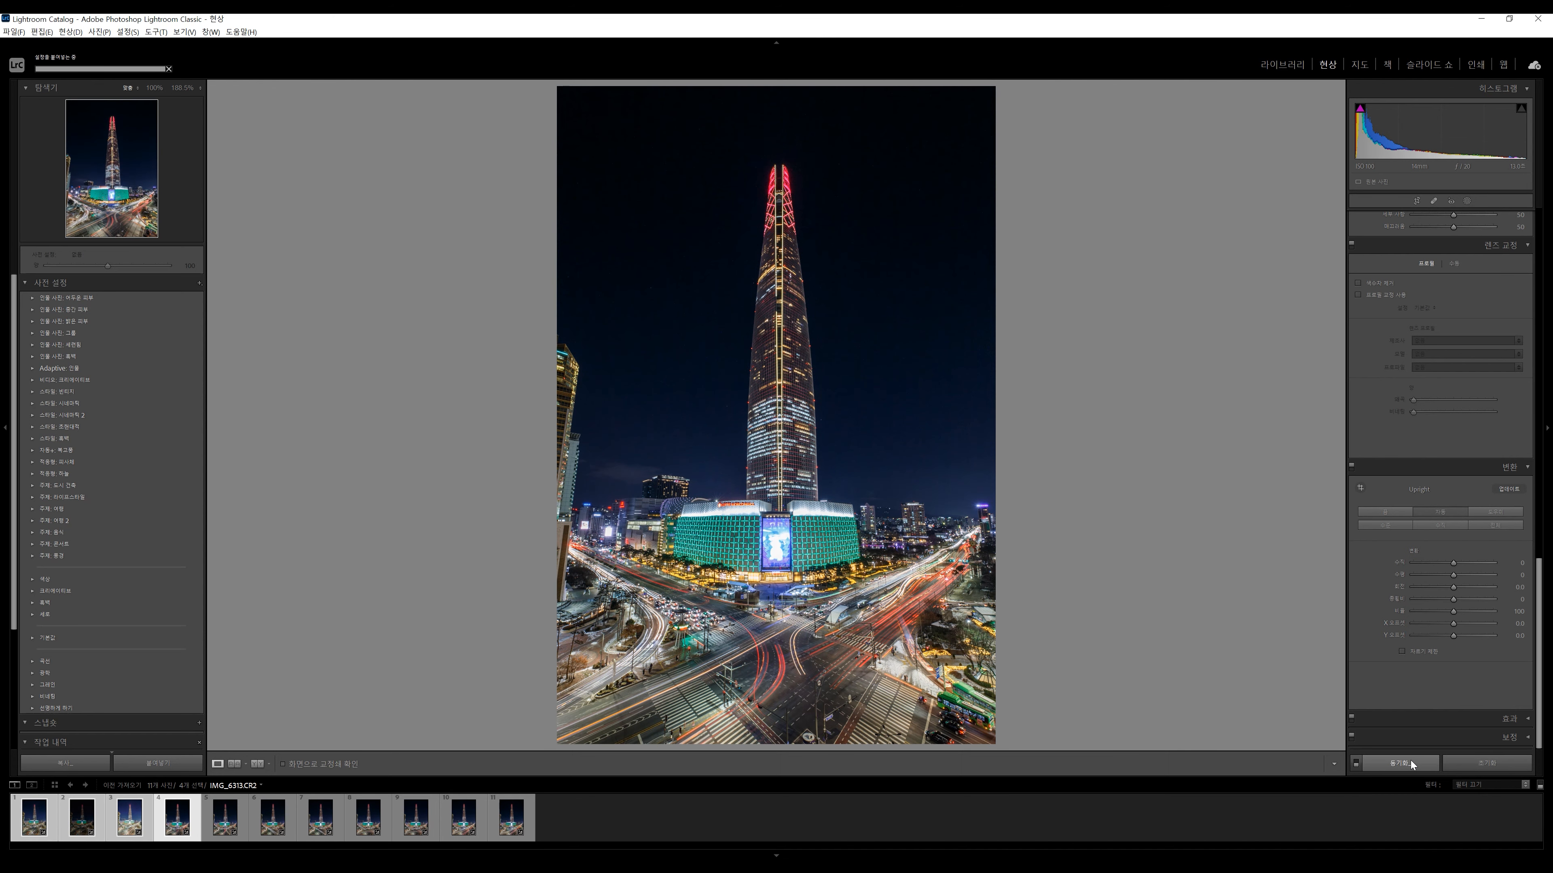
- Set IMG_6312.CR2's exposure to +1.97
left_click(114, 835, "shift")
left_click(148, 830)
scroll(1460, 374, "up", 5)
scroll(1460, 374, "up", 8)
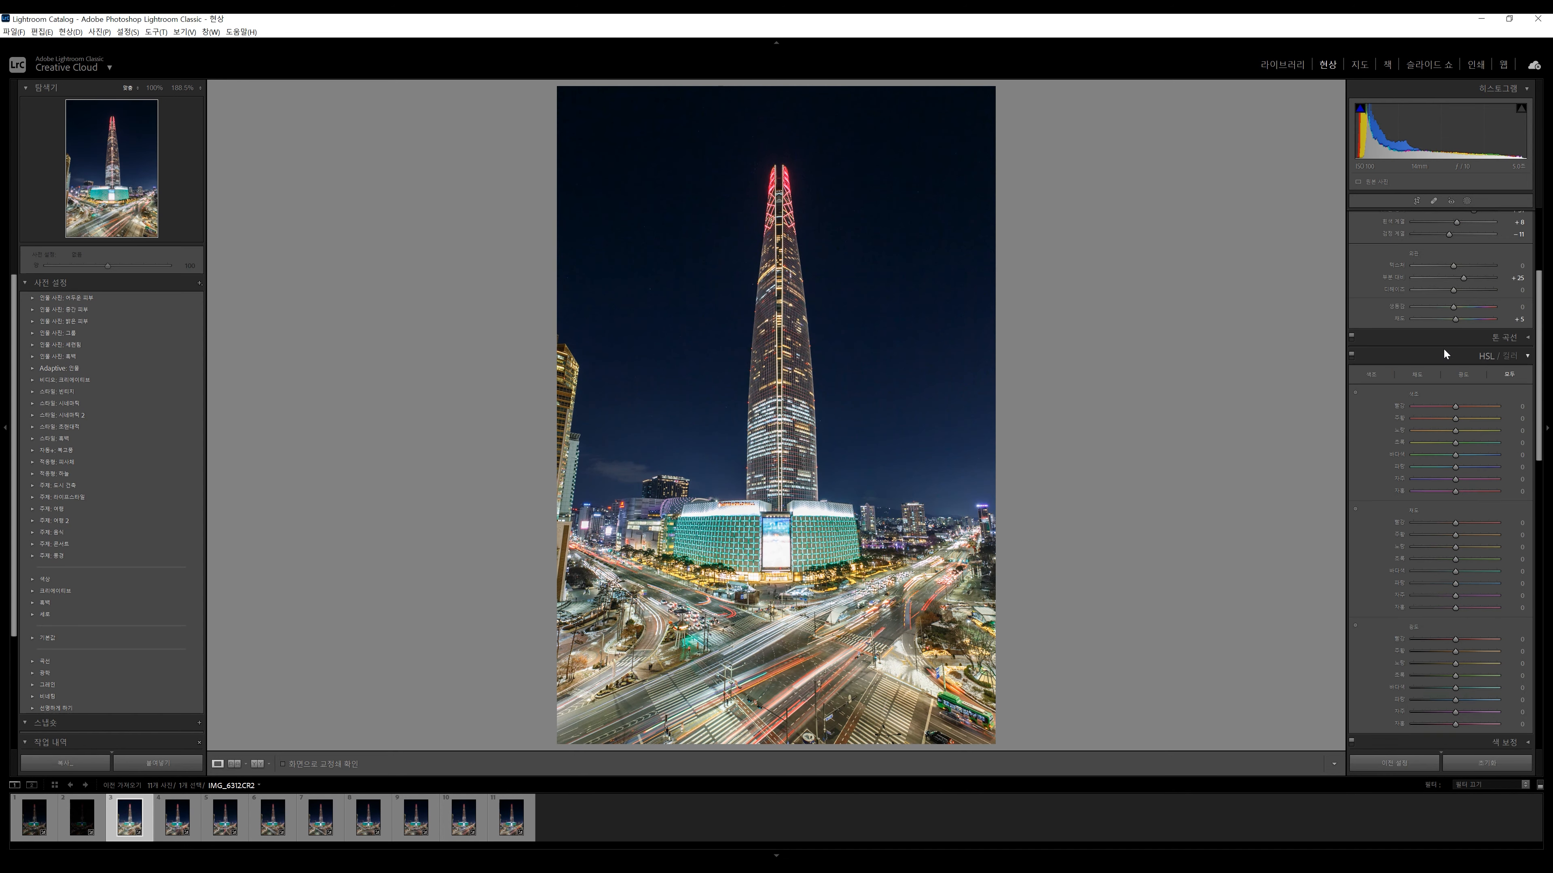
scroll(1452, 352, "up", 3)
left_click_drag(1464, 346, 1470, 347)
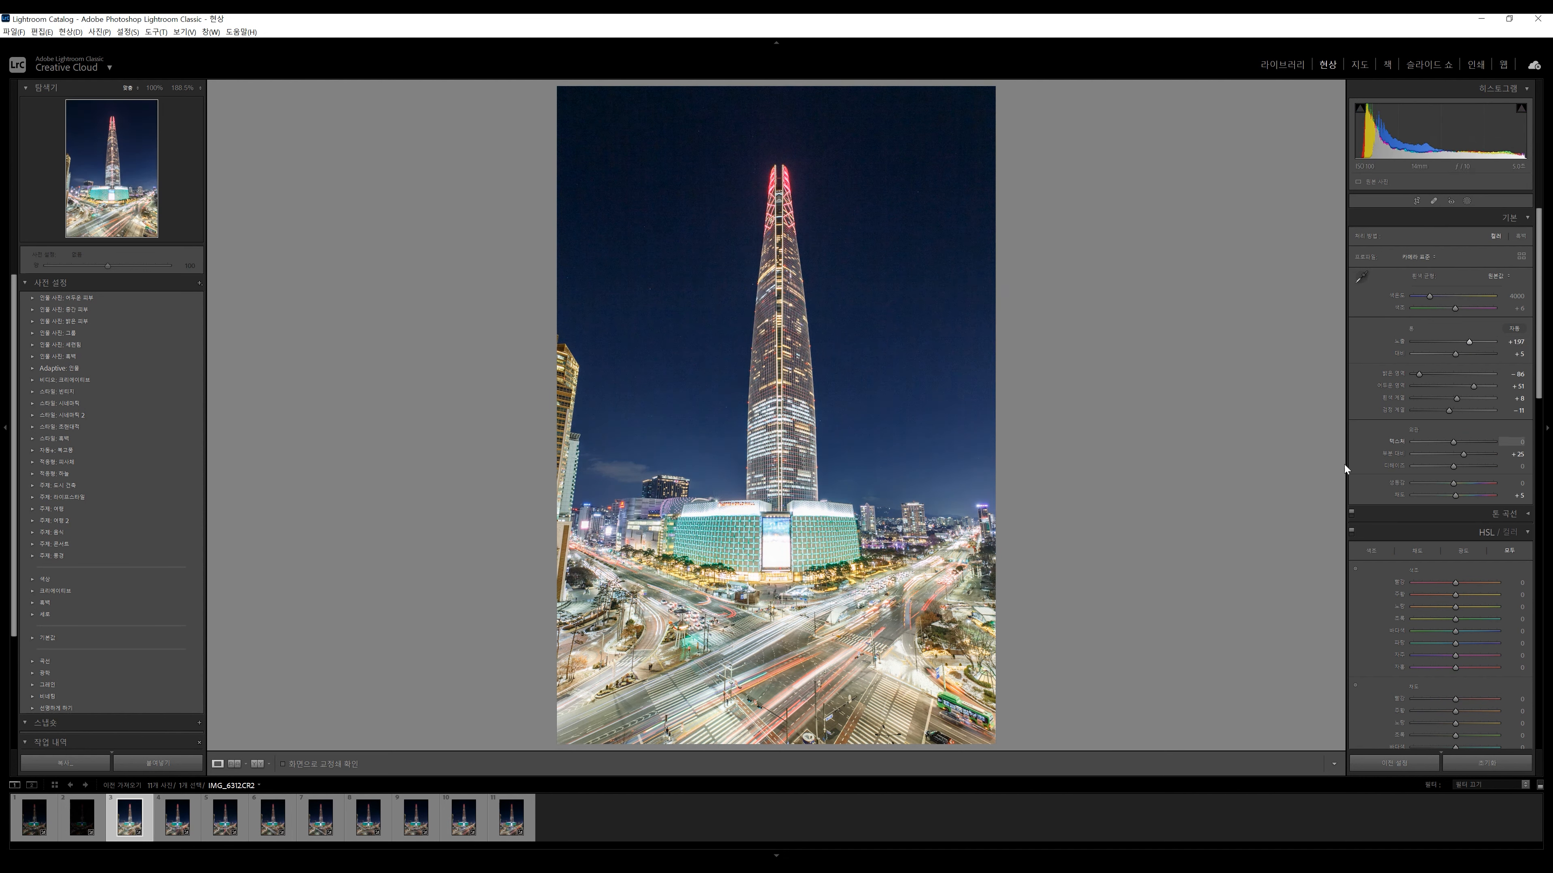
- Synchronize IMG_6312.CR2's develop settings to IMG_6310.CR2 and IMG_6311.CR2
left_click(24, 827, "shift")
left_click(1388, 763)
left_click(914, 484)
- Set the exposure to +2.22 on IMG_6310.CR2 and to +3.59 on IMG_6311.CR2
left_click(34, 823)
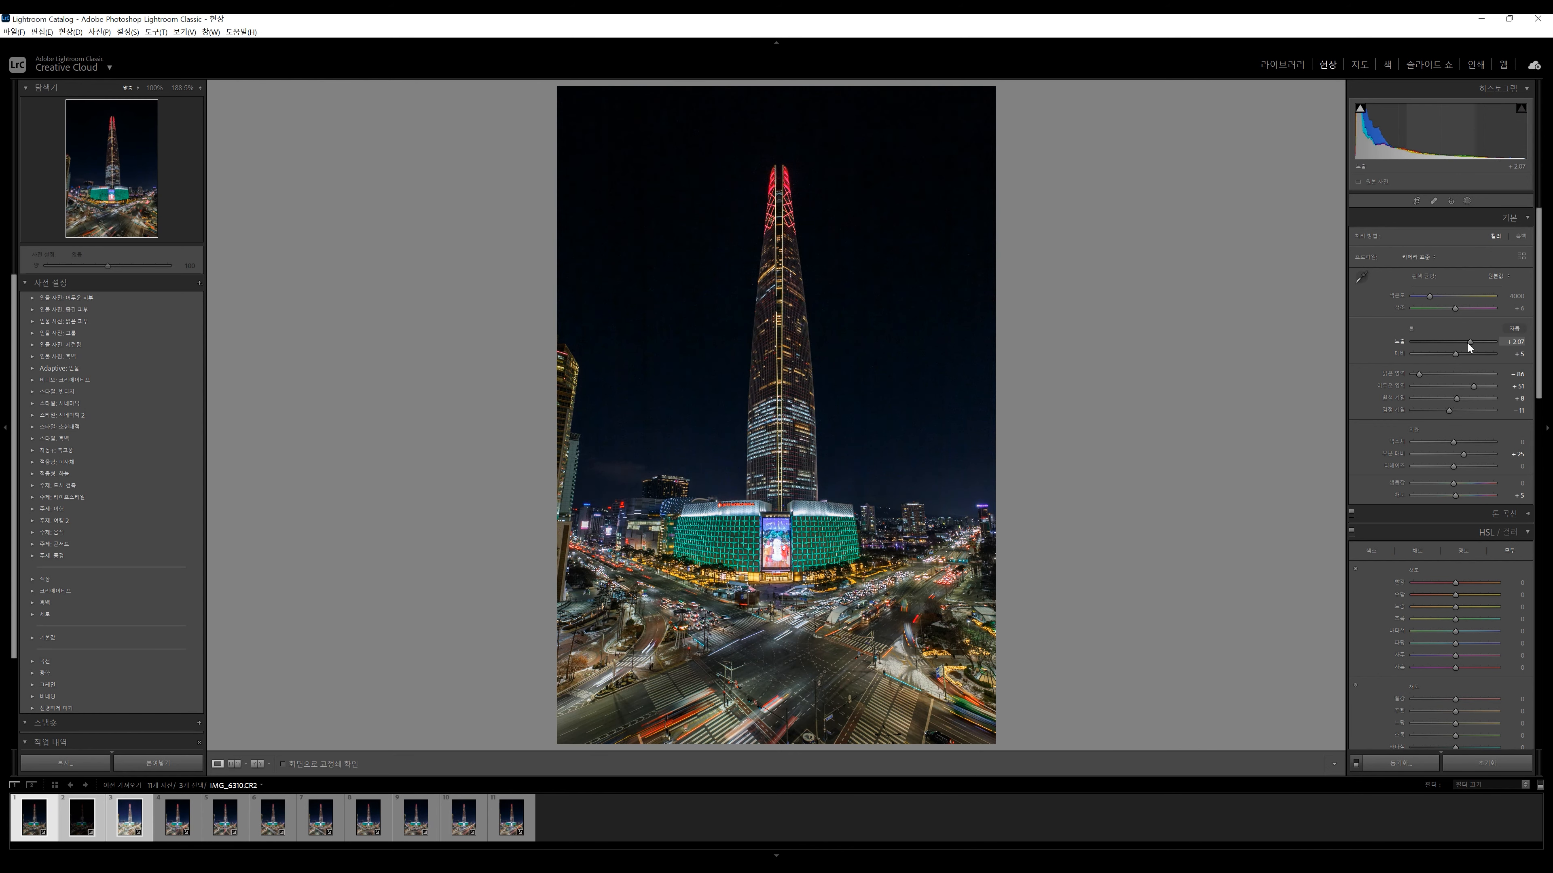
key("Right")
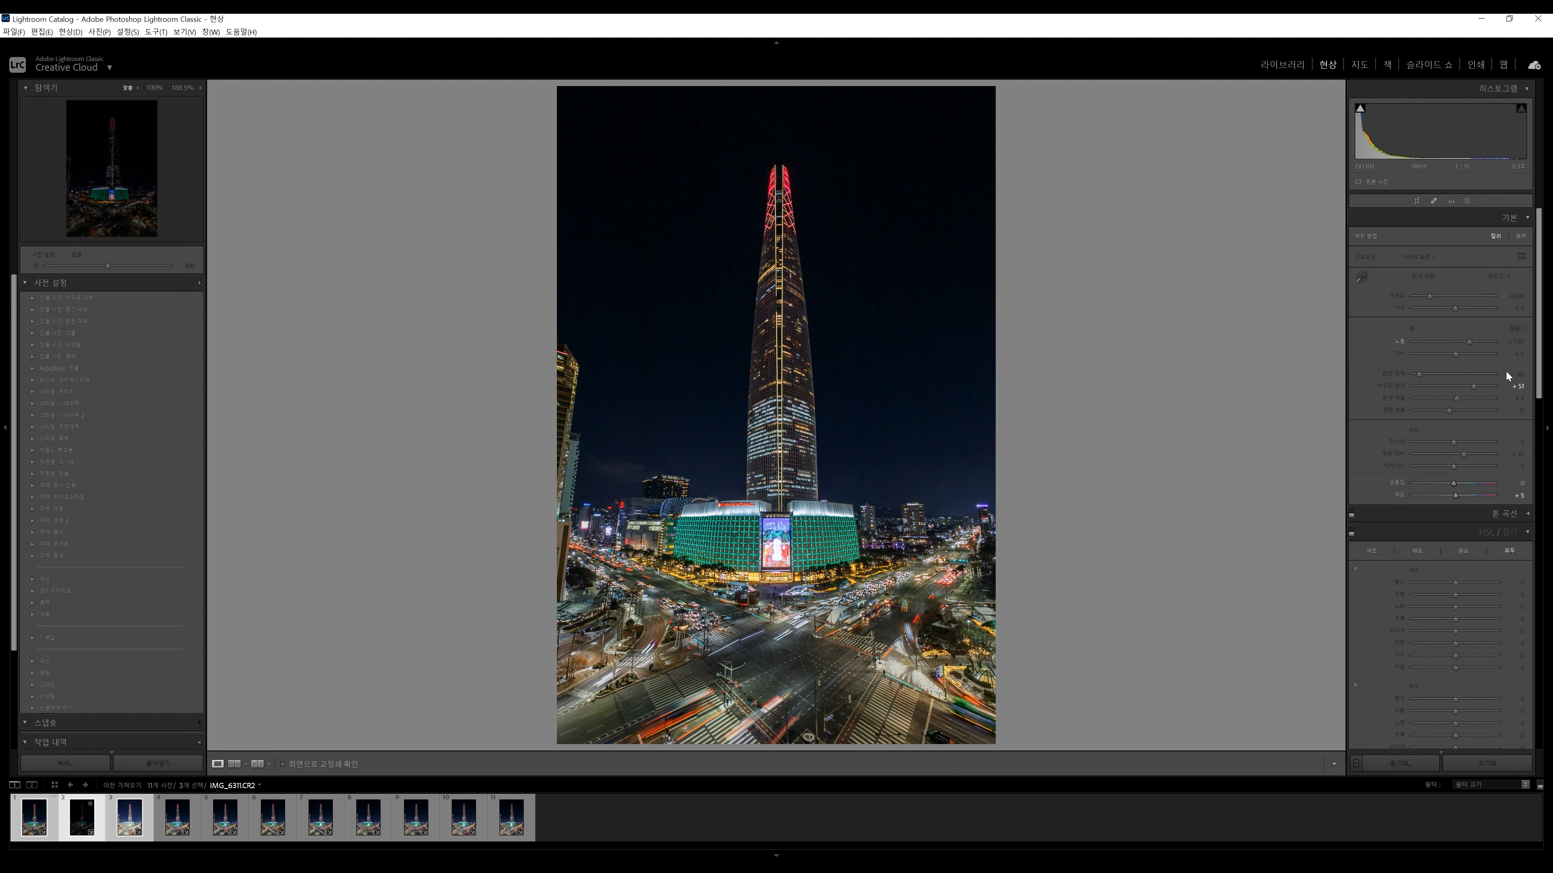
left_click_drag(1470, 343, 1482, 344)
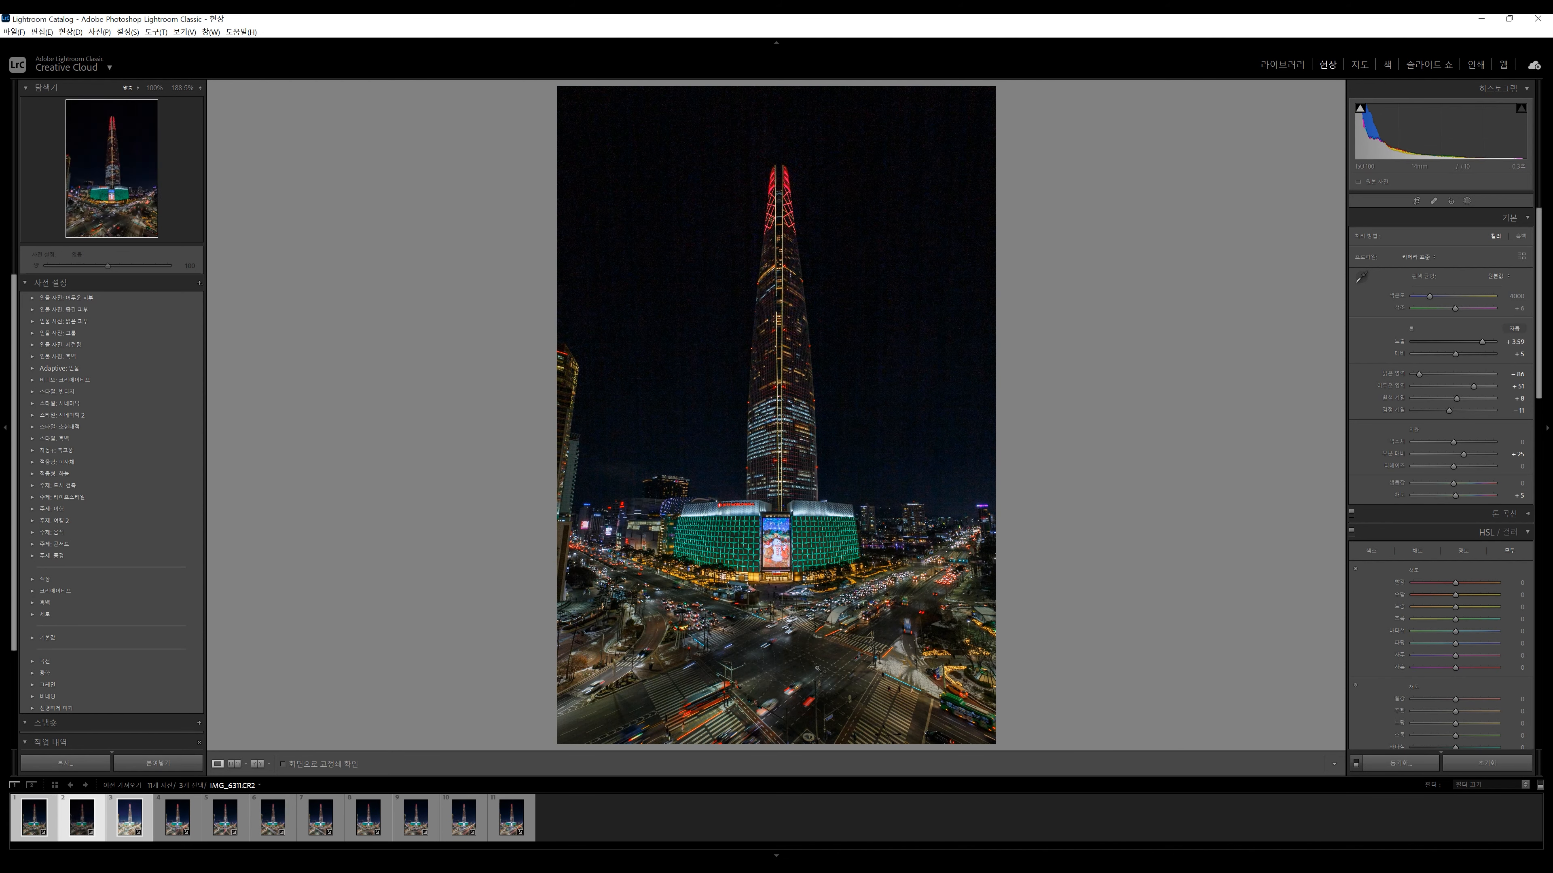
- Select all the photos and open them as layers of a single document in Photoshop
left_click(658, 825)
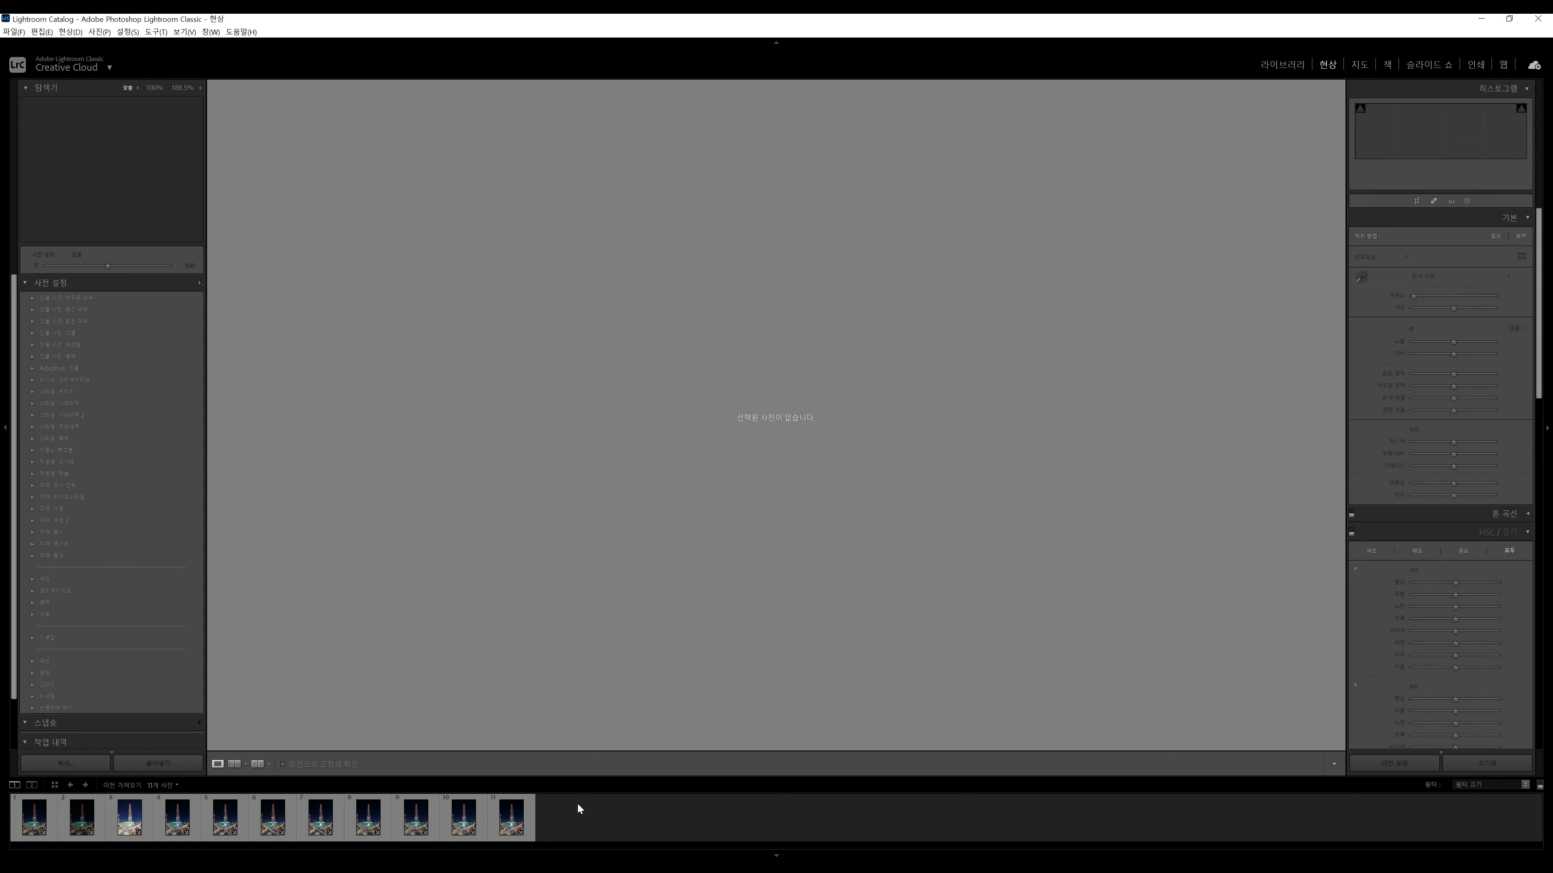
key("ctrl+a")
right_click(462, 817)
mouse_move(548, 564)
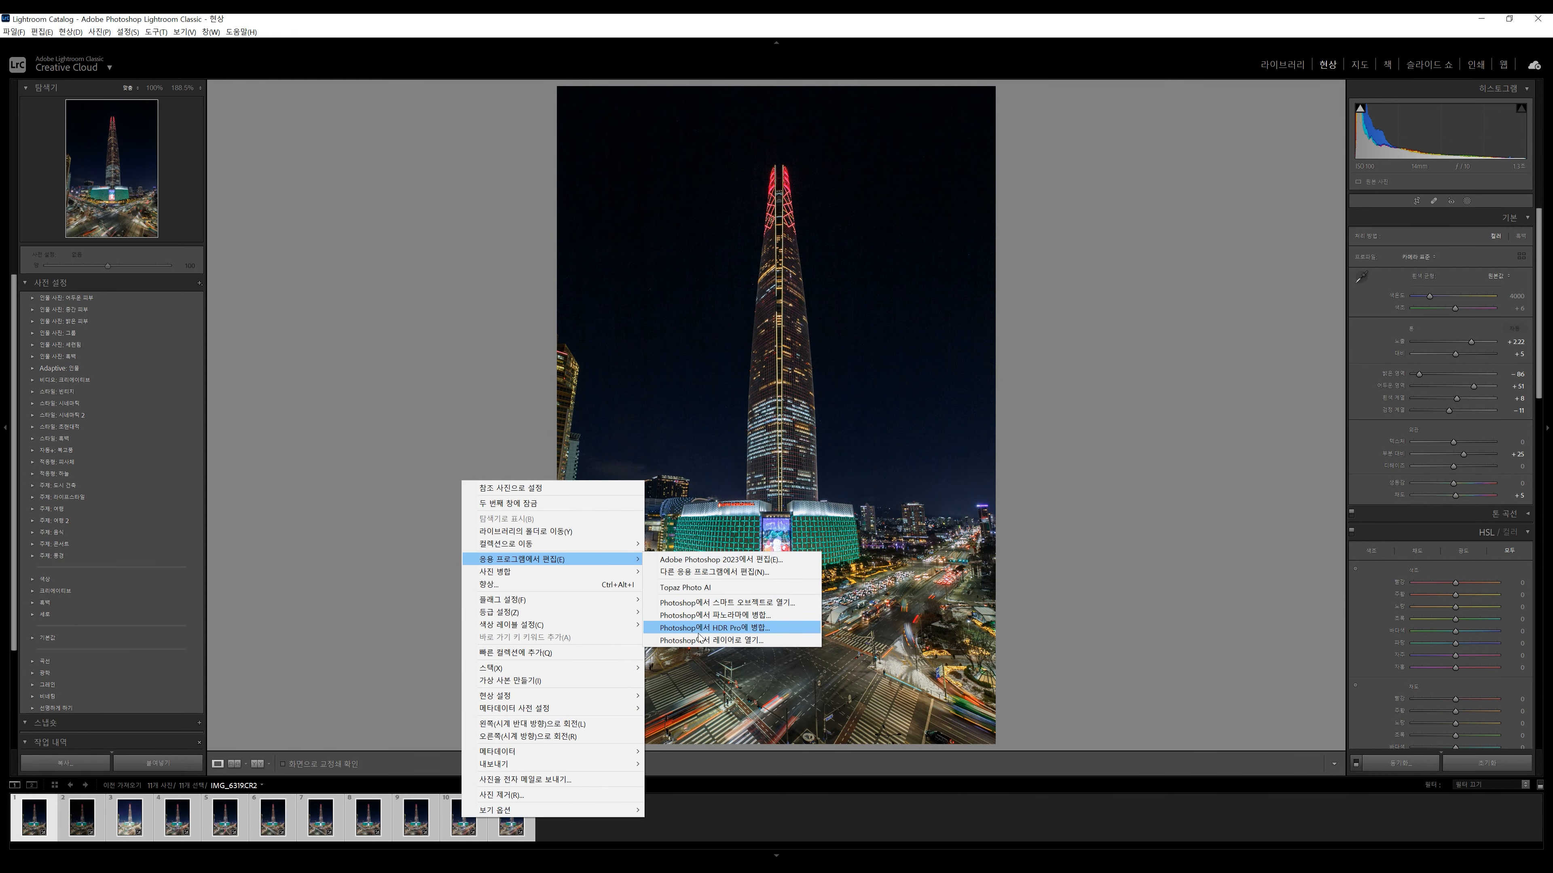
left_click(734, 641)
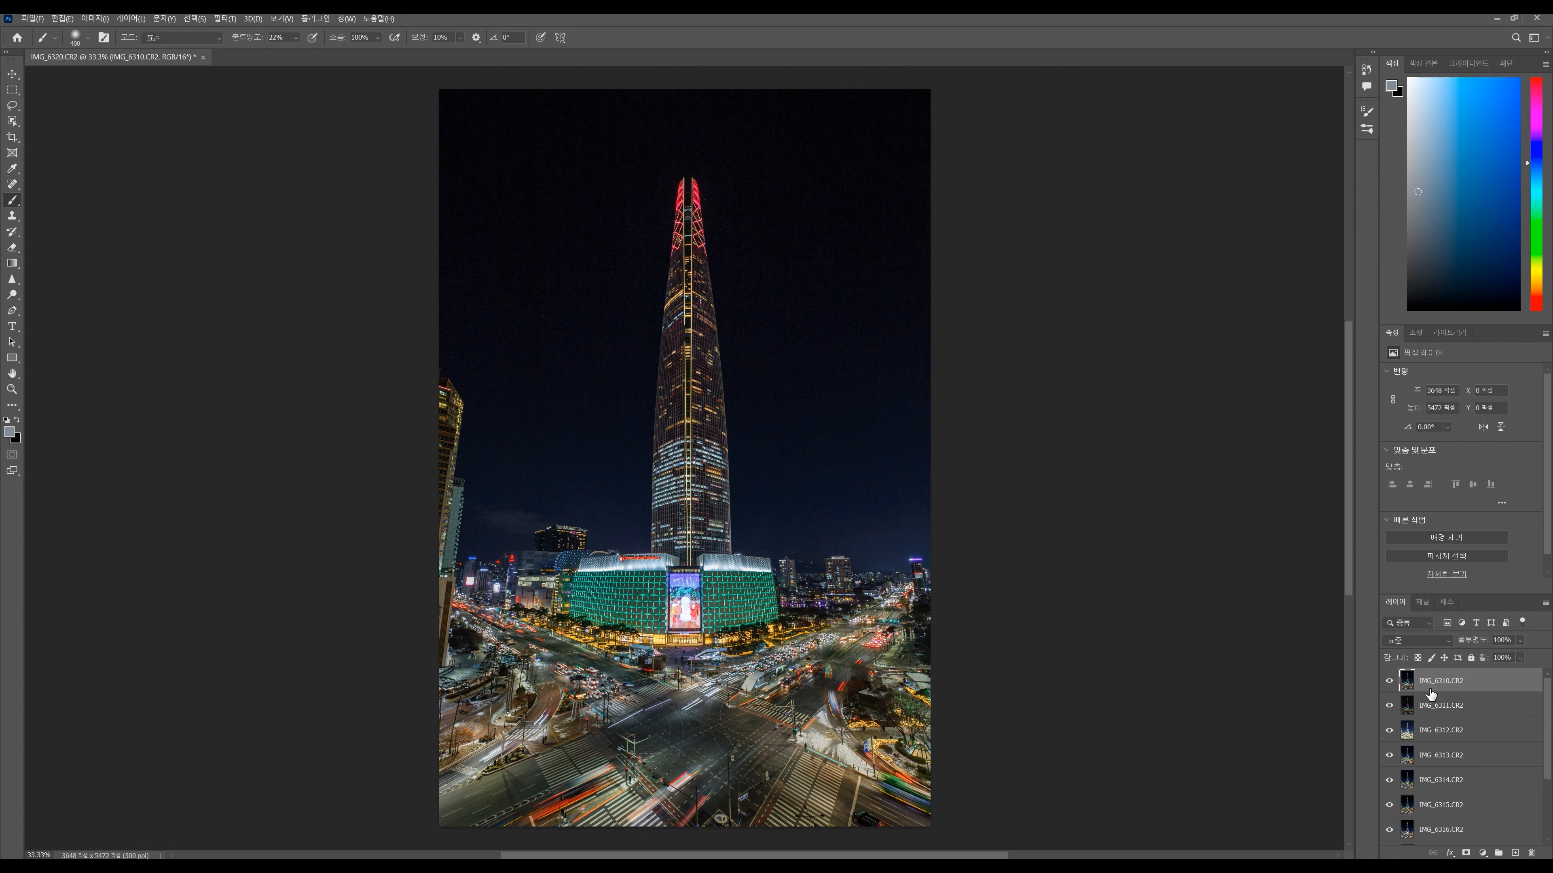
- Move the IMG_6311.CR2 layer above IMG_6310.CR2, comparing the image with both layer orders
left_click(1445, 707)
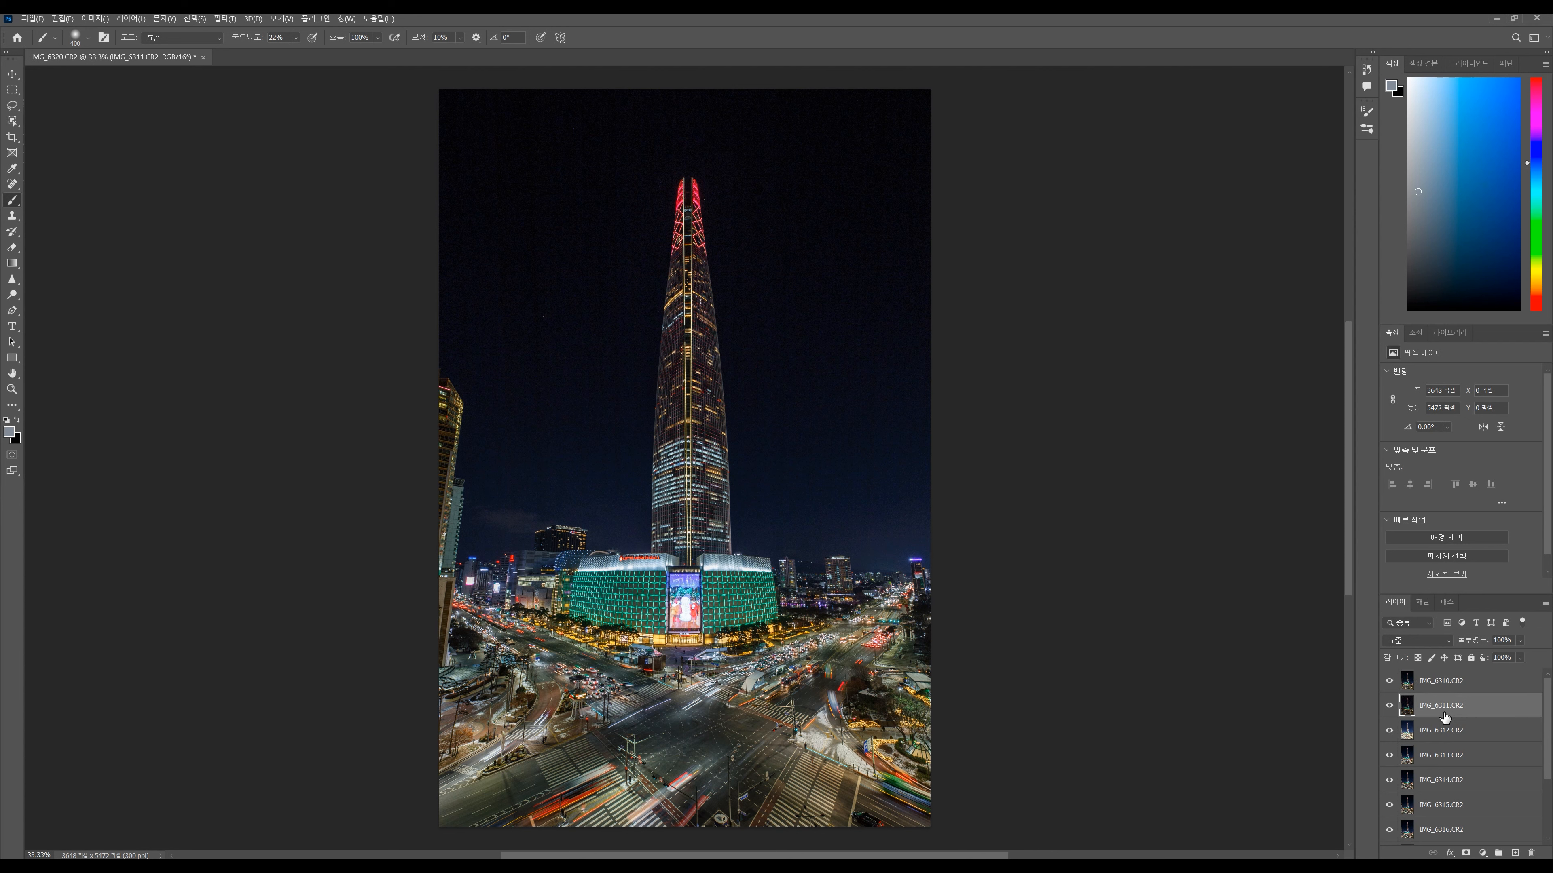
left_click_drag(1441, 709, 1441, 676)
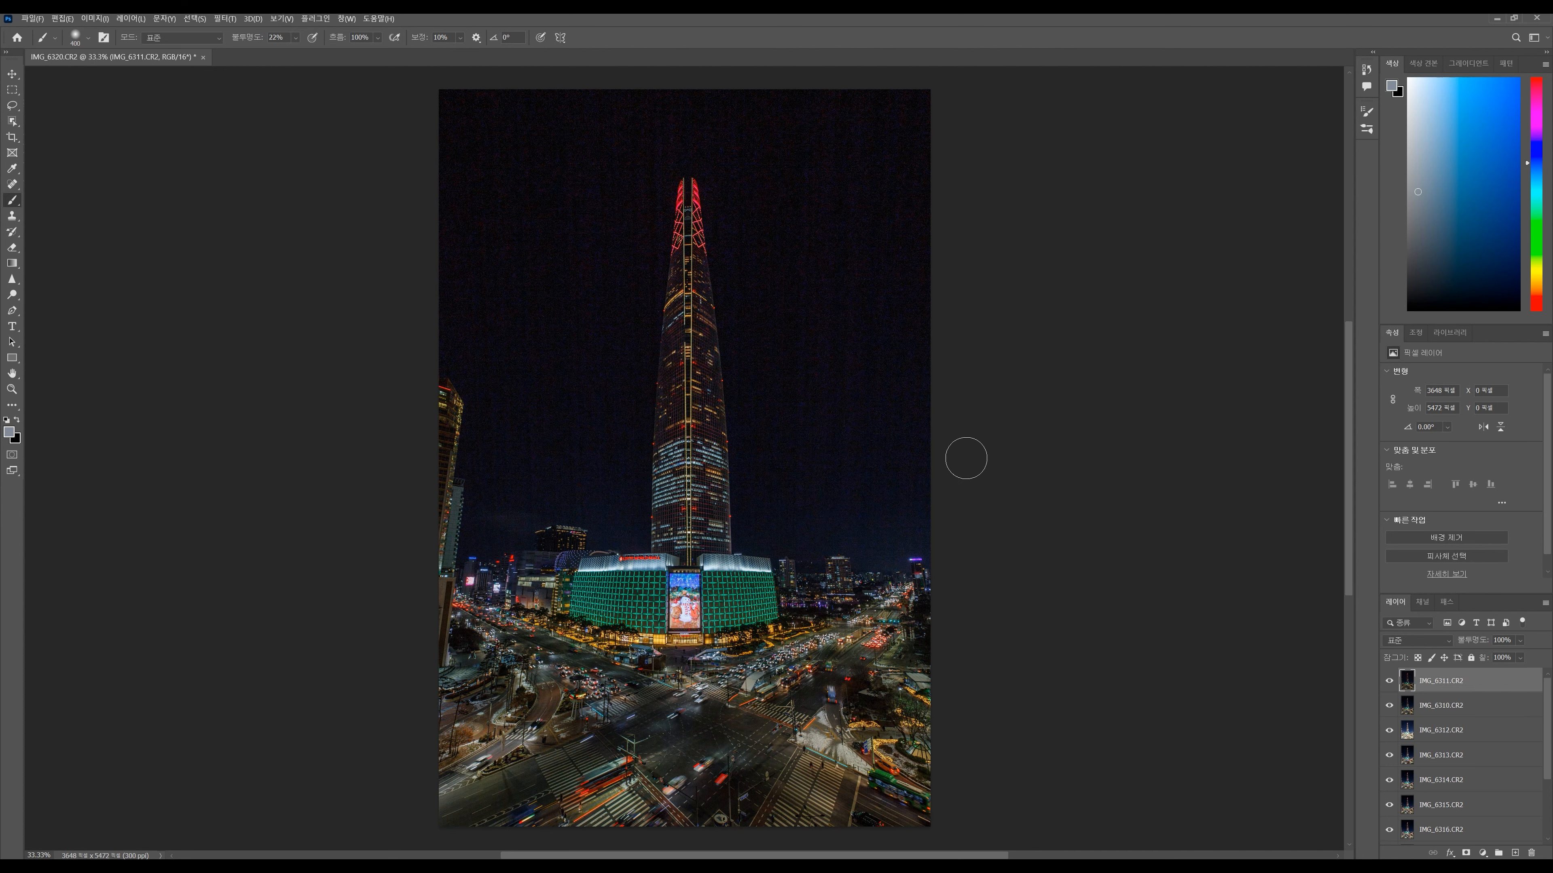
left_click_drag(1437, 681, 1441, 711)
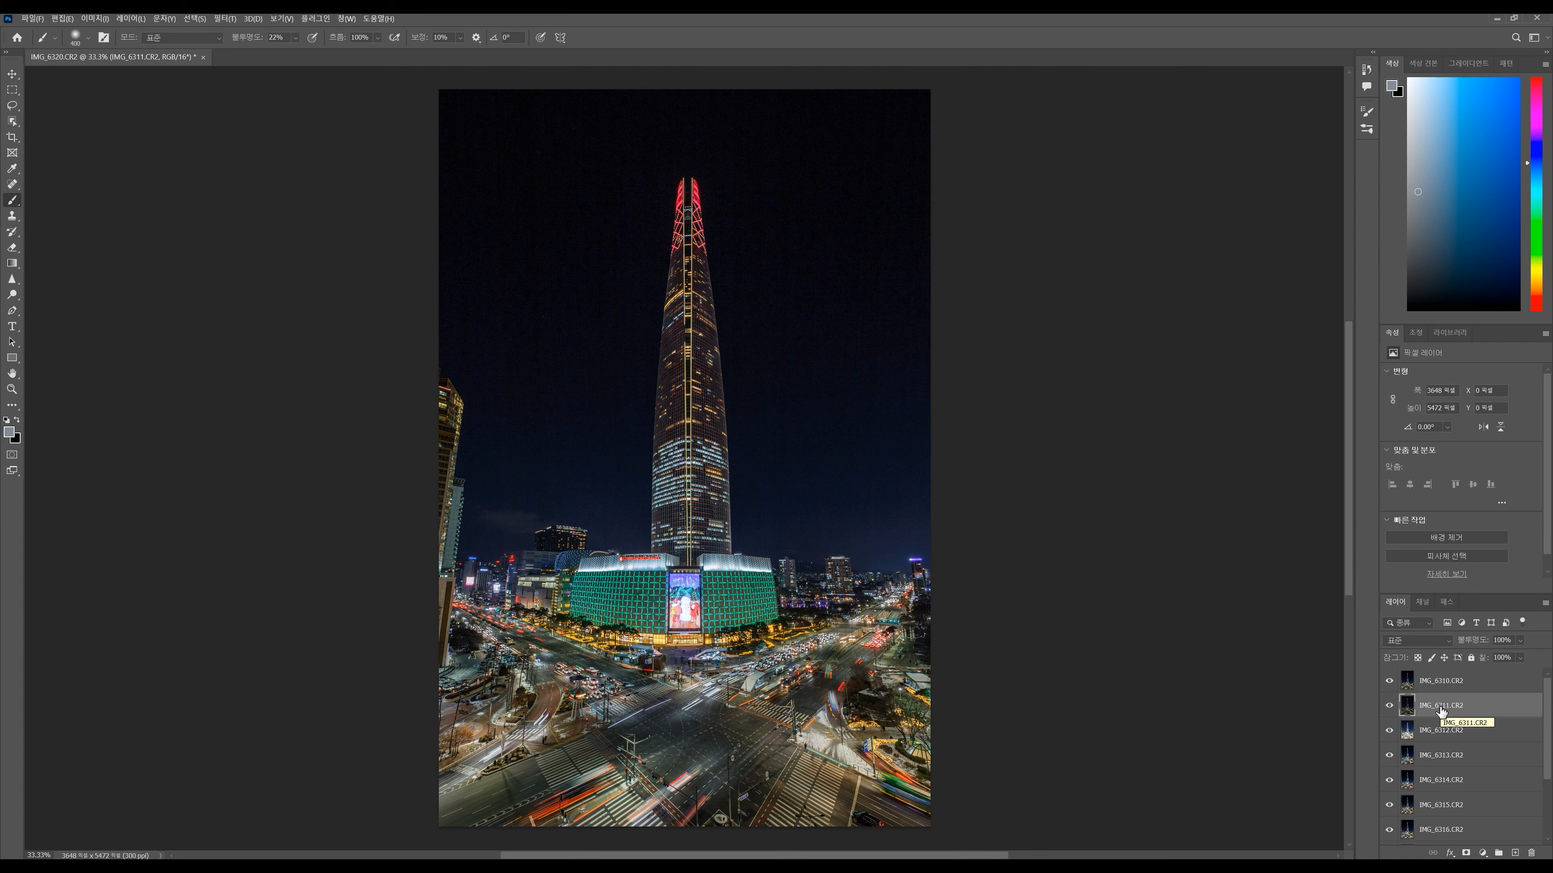
left_click_drag(1441, 710, 1448, 680)
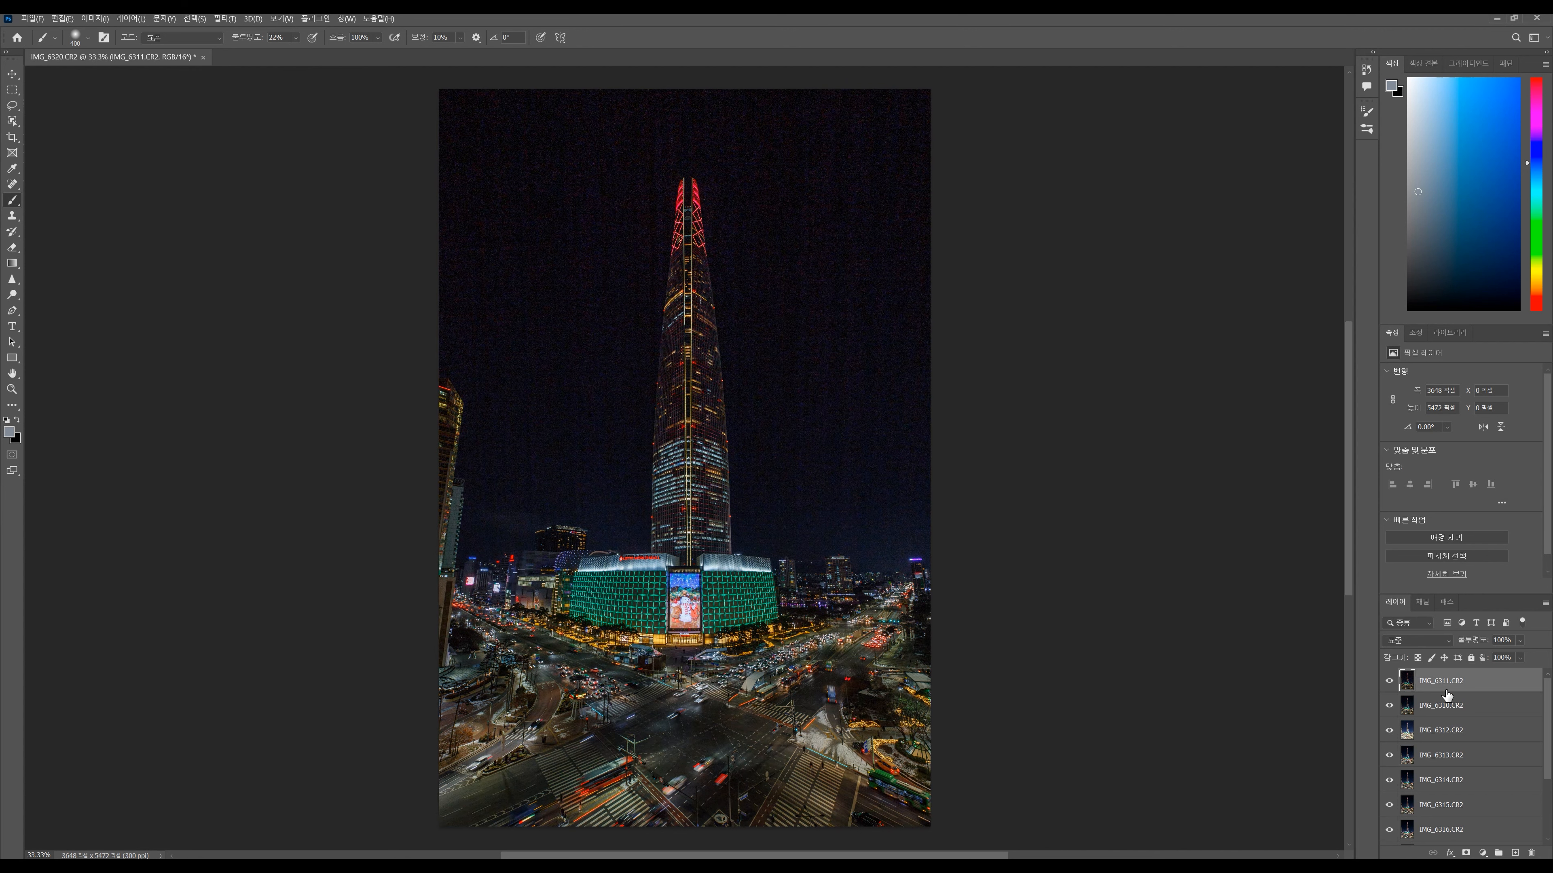
- Hide the IMG_6311.CR2, IMG_6310.CR2 and IMG_6312.CR2 layers one after another and review the light-trail layers below
left_click(1389, 682)
left_click(1389, 683)
left_click(1389, 683)
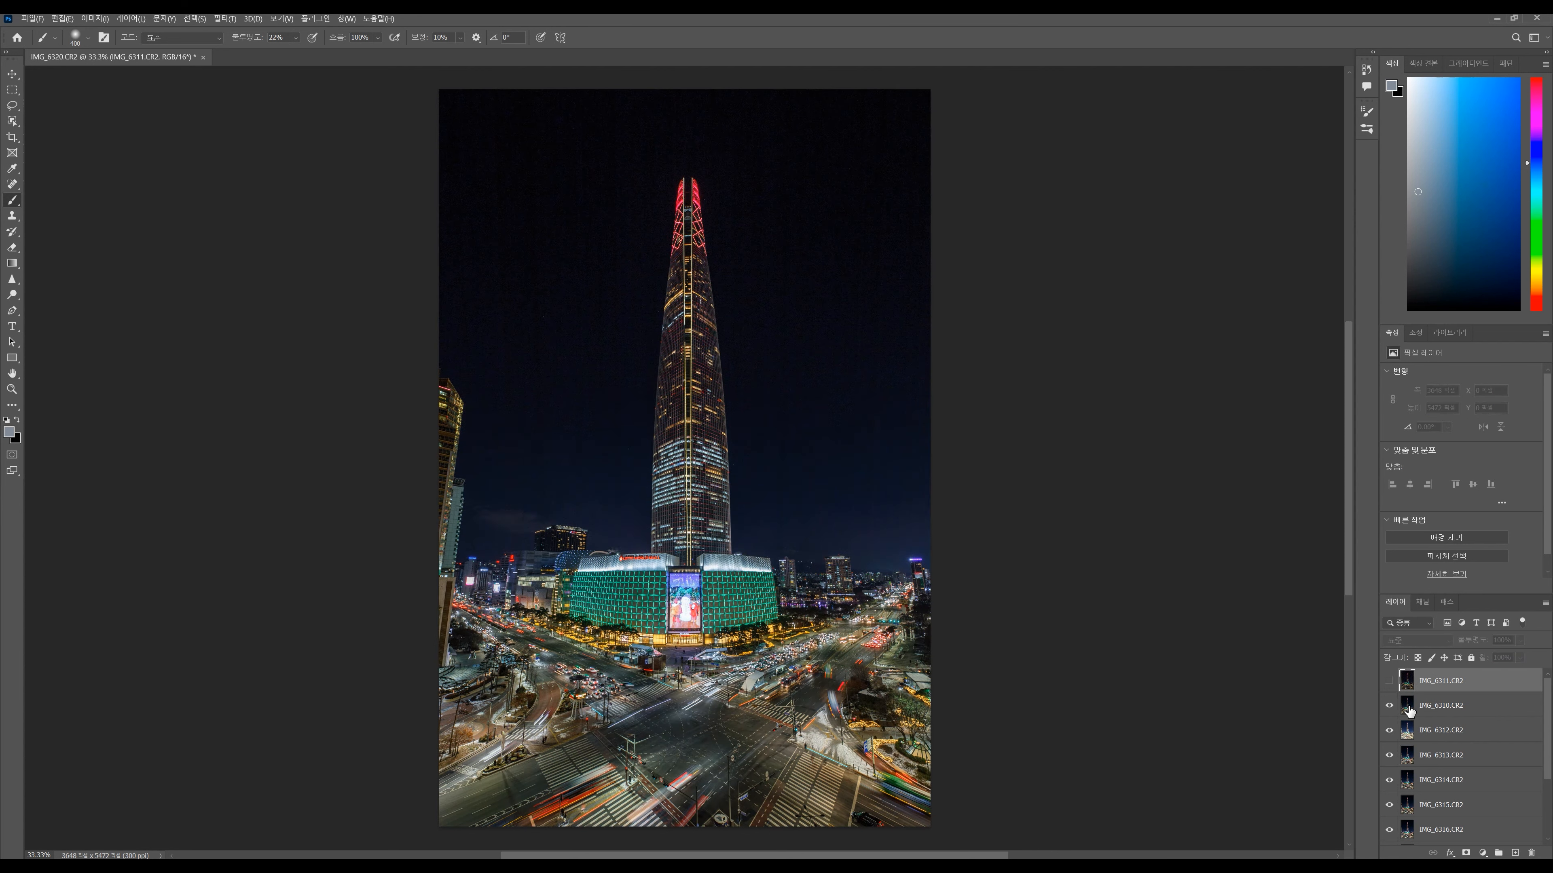
left_click(1388, 707)
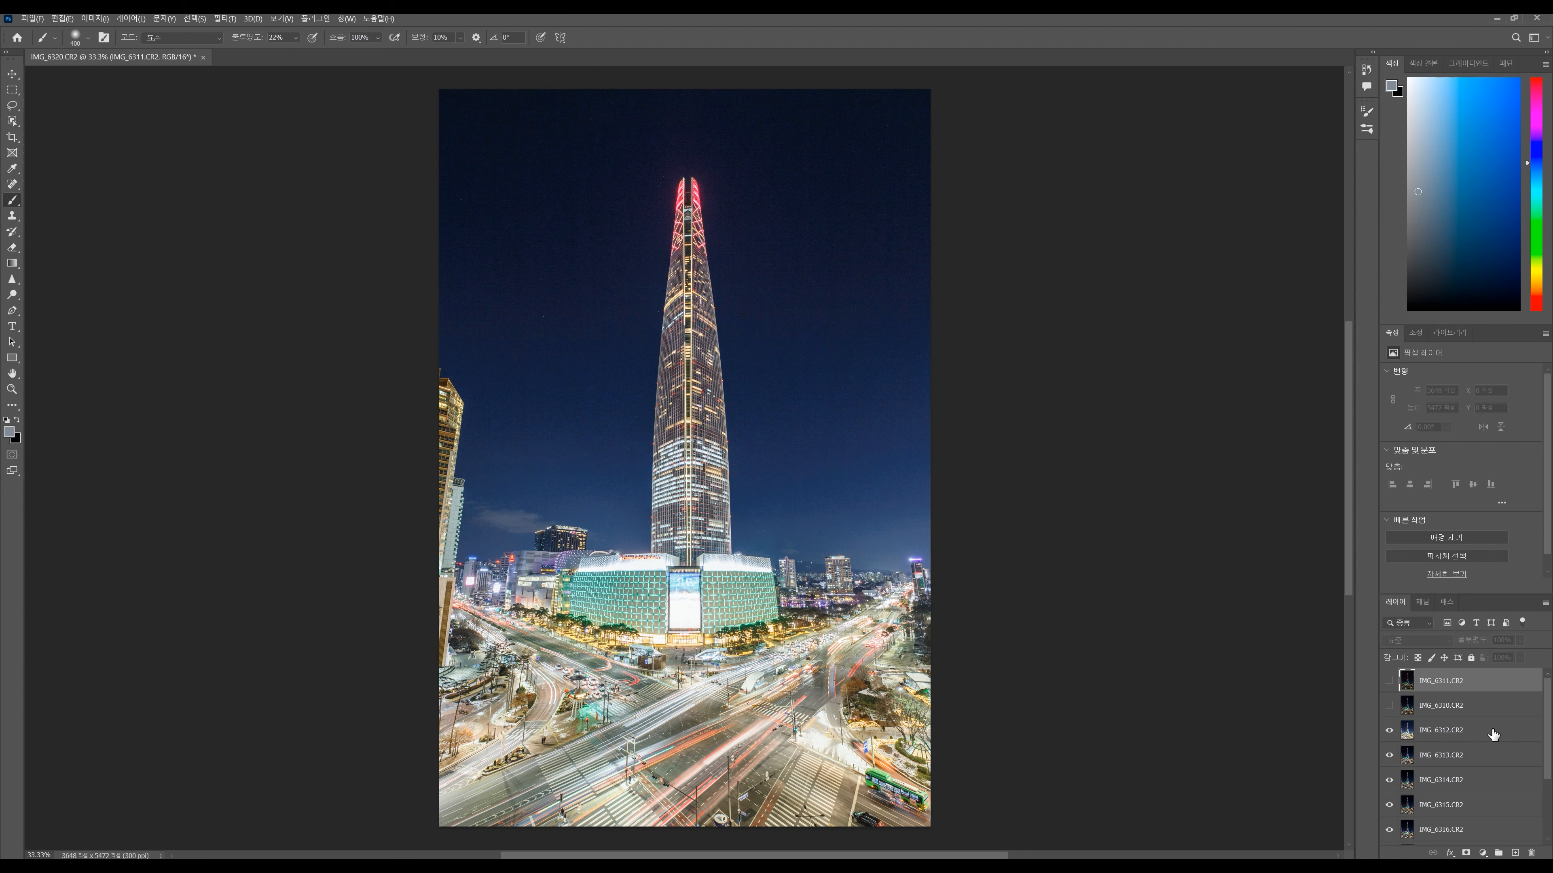
left_click(1391, 733)
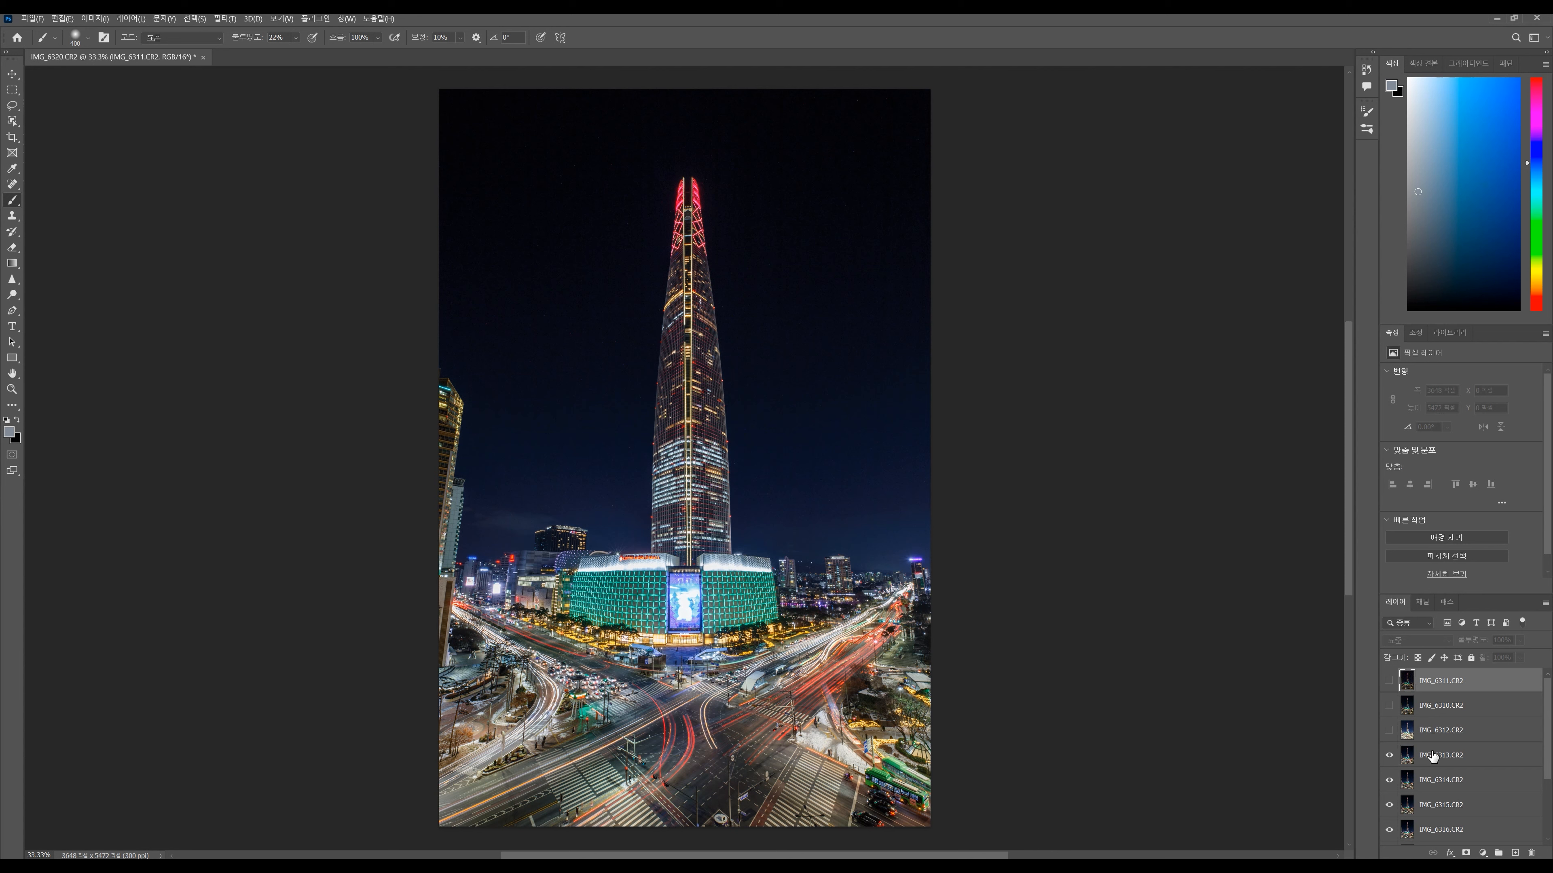
scroll(1434, 753, "down", 2)
scroll(1431, 720, "down", 1)
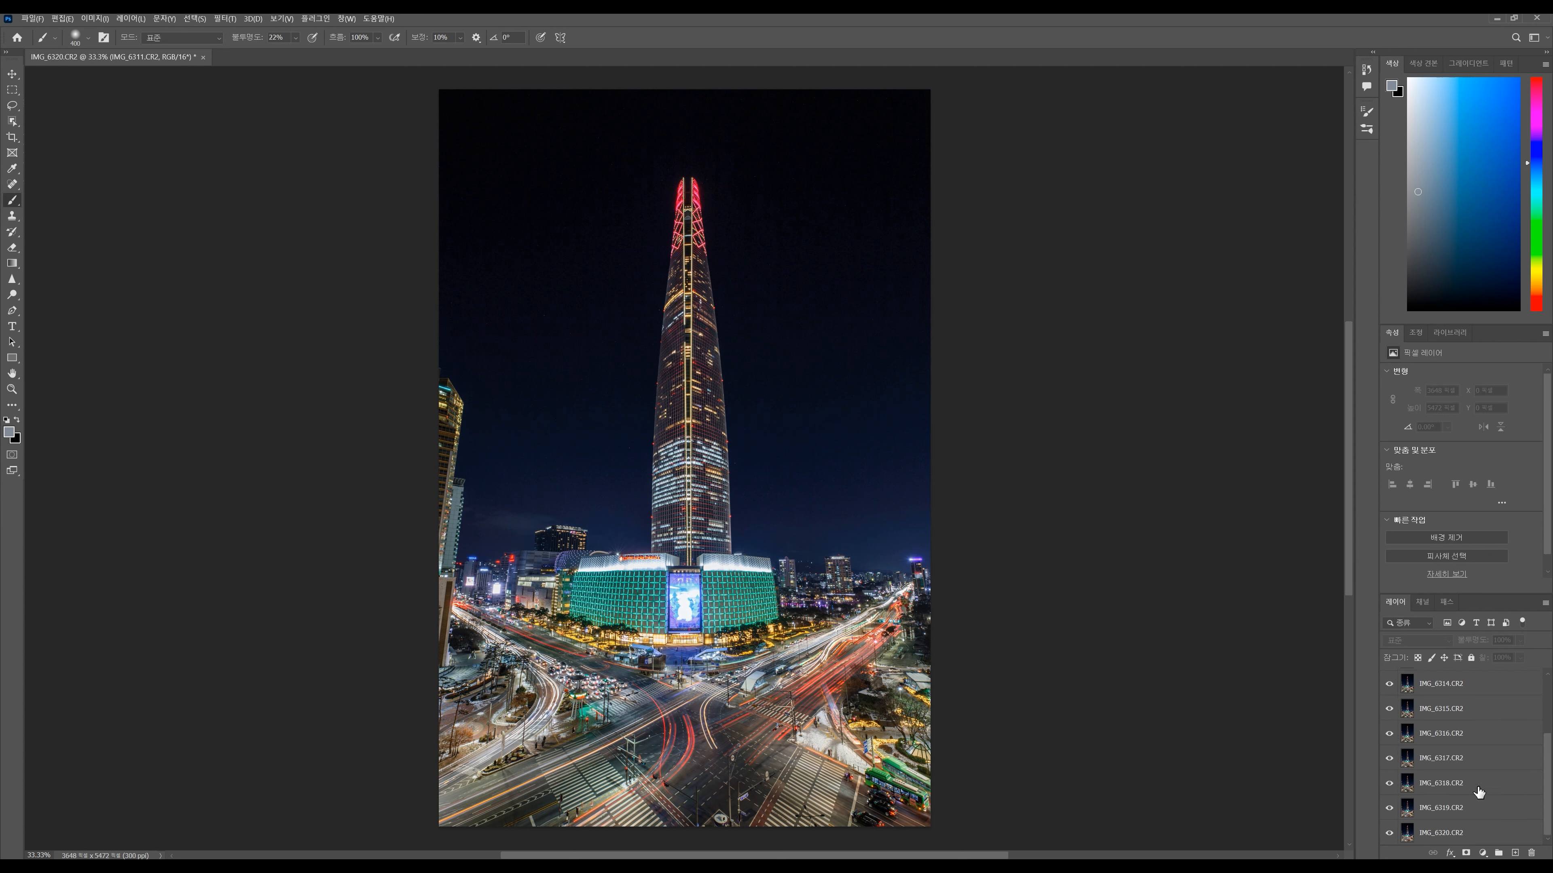
scroll(1461, 733, "up", 3)
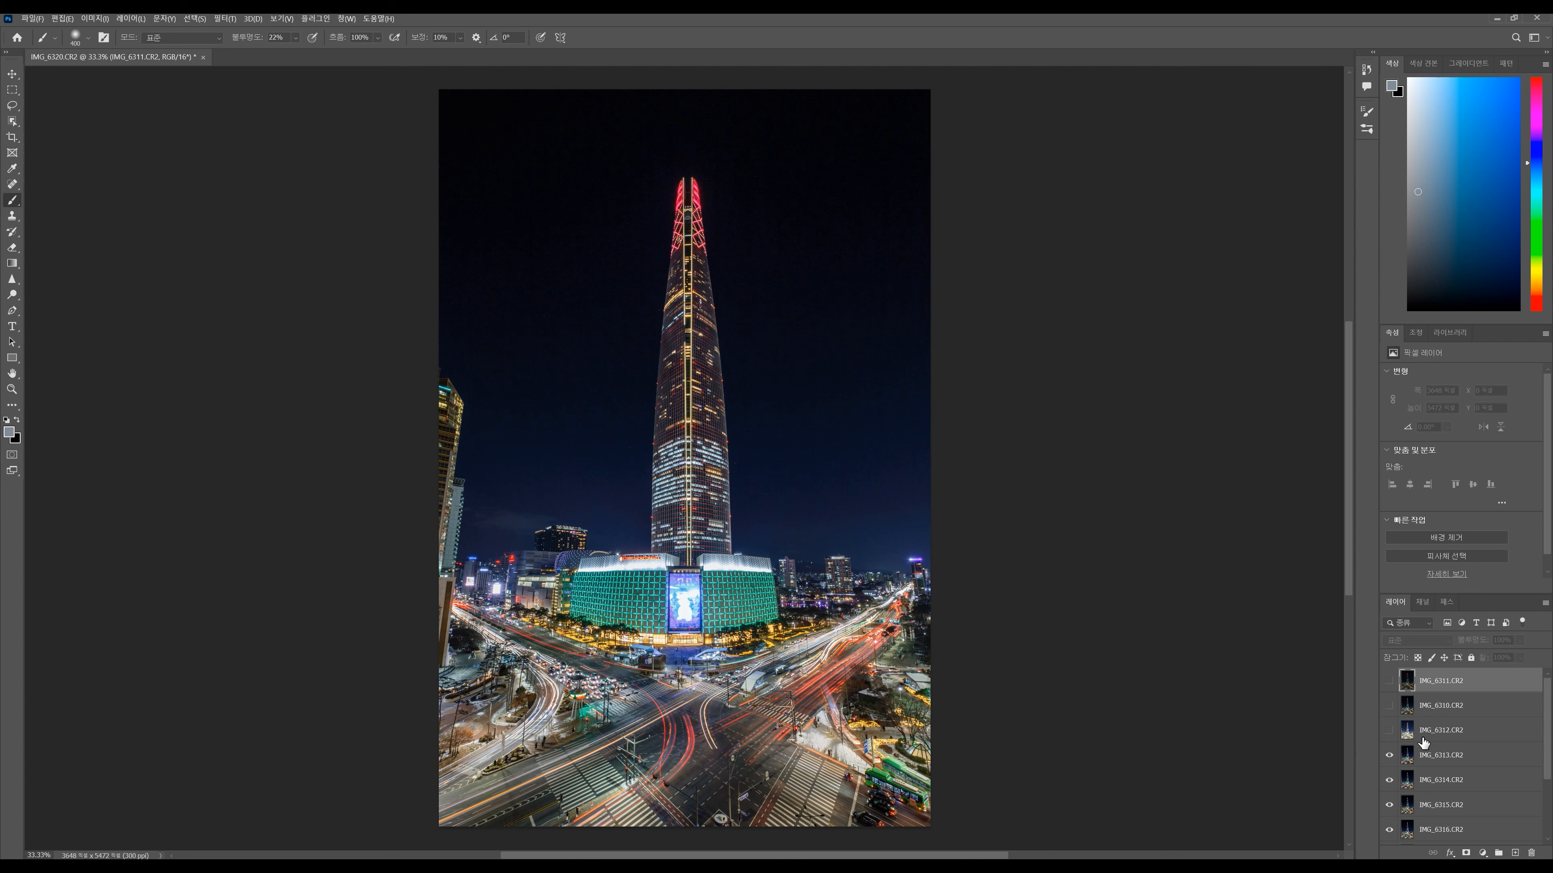
left_click(1439, 761)
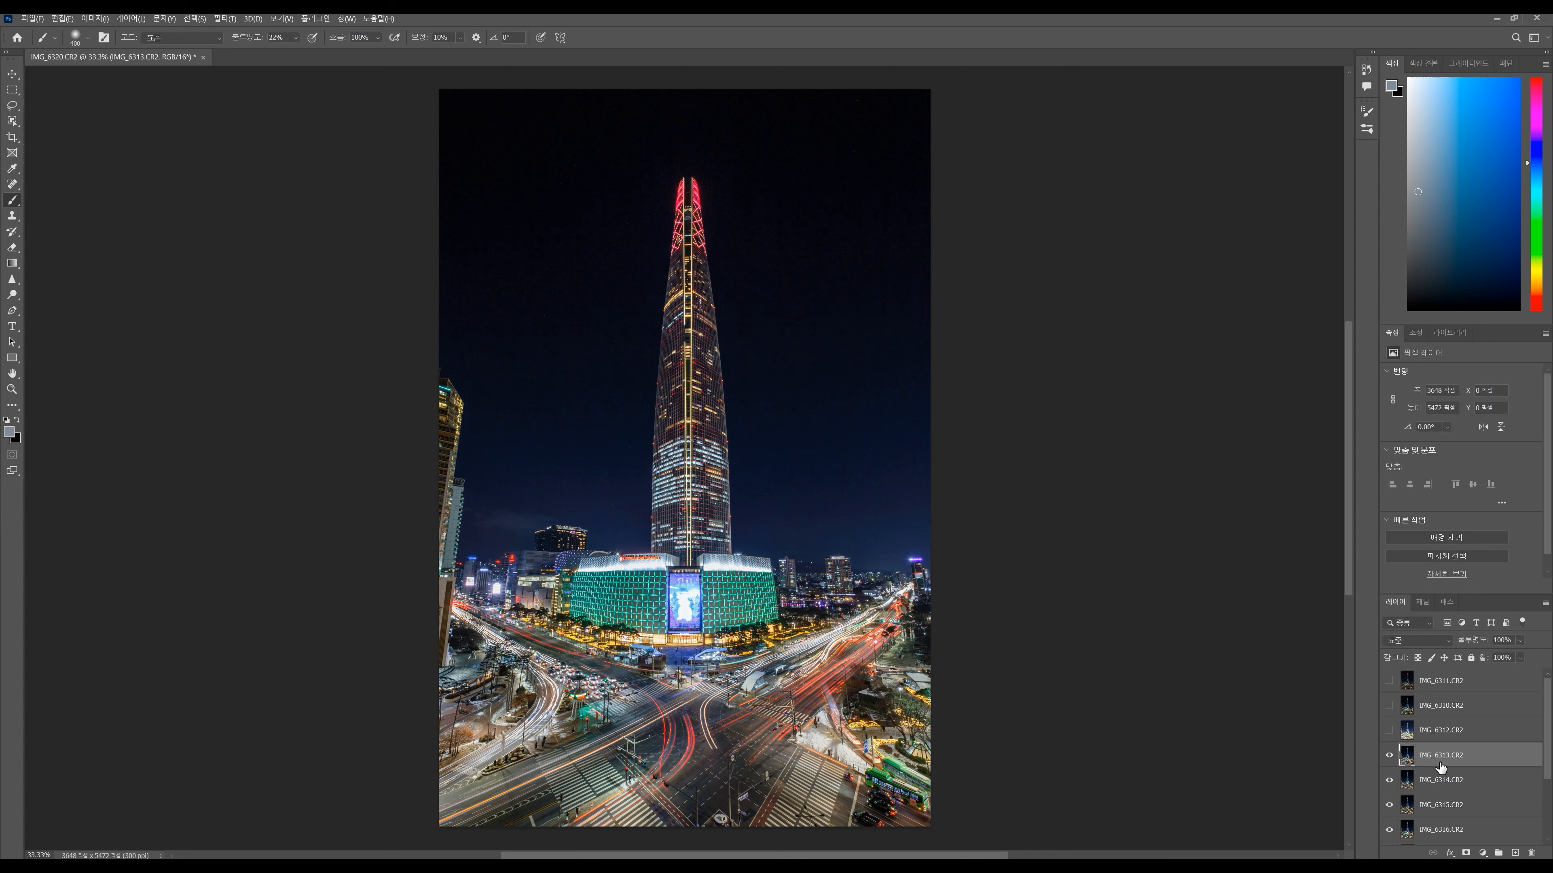
scroll(1468, 771, "down", 3)
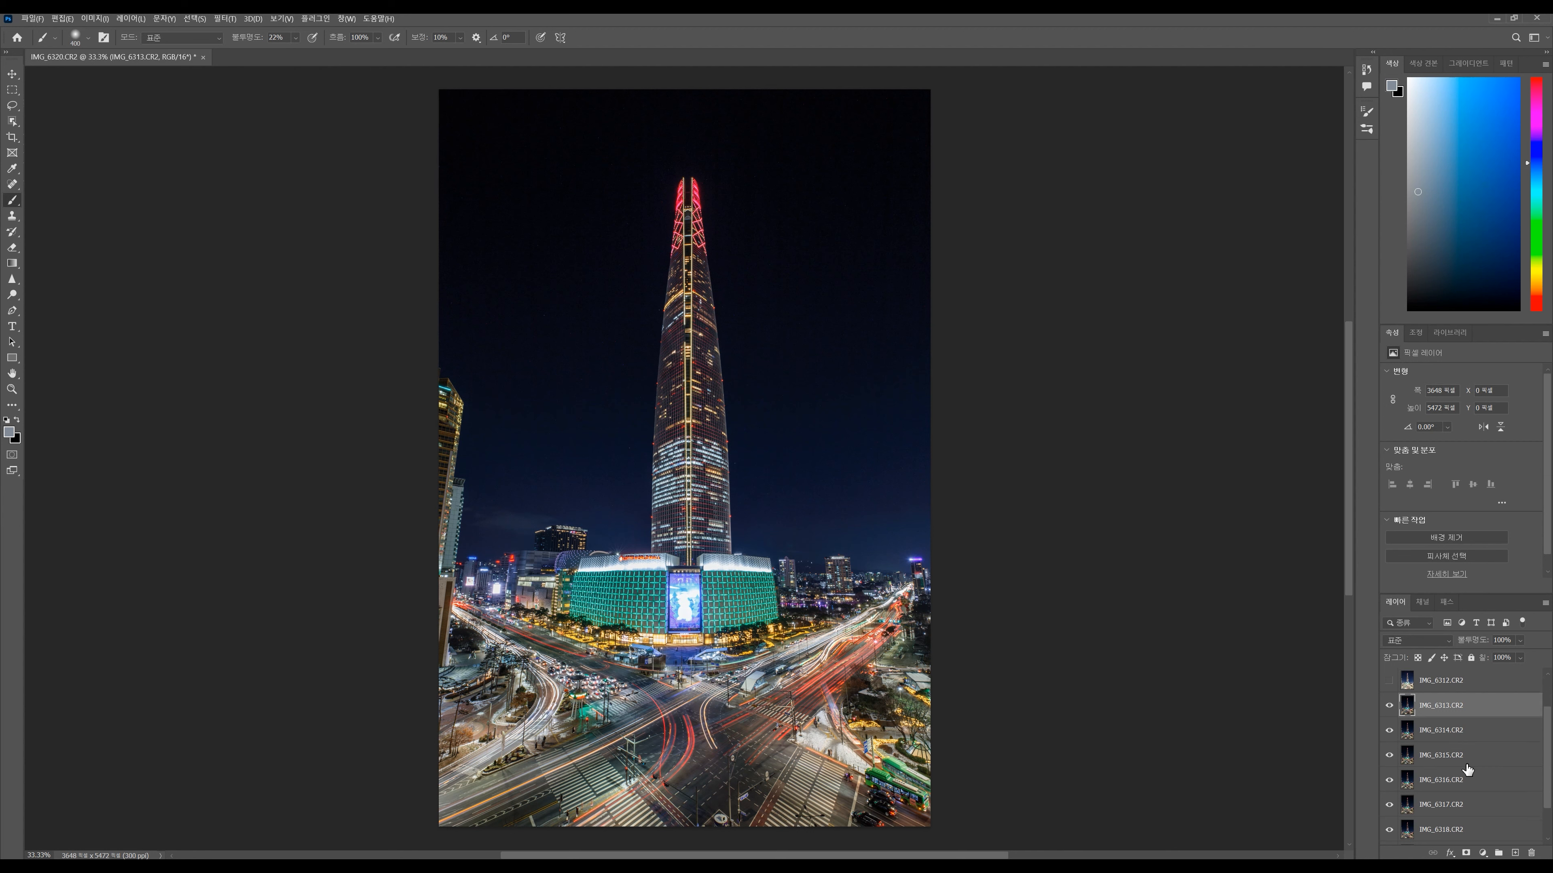
left_click(1474, 834, "shift")
scroll(1475, 800, "up", 2)
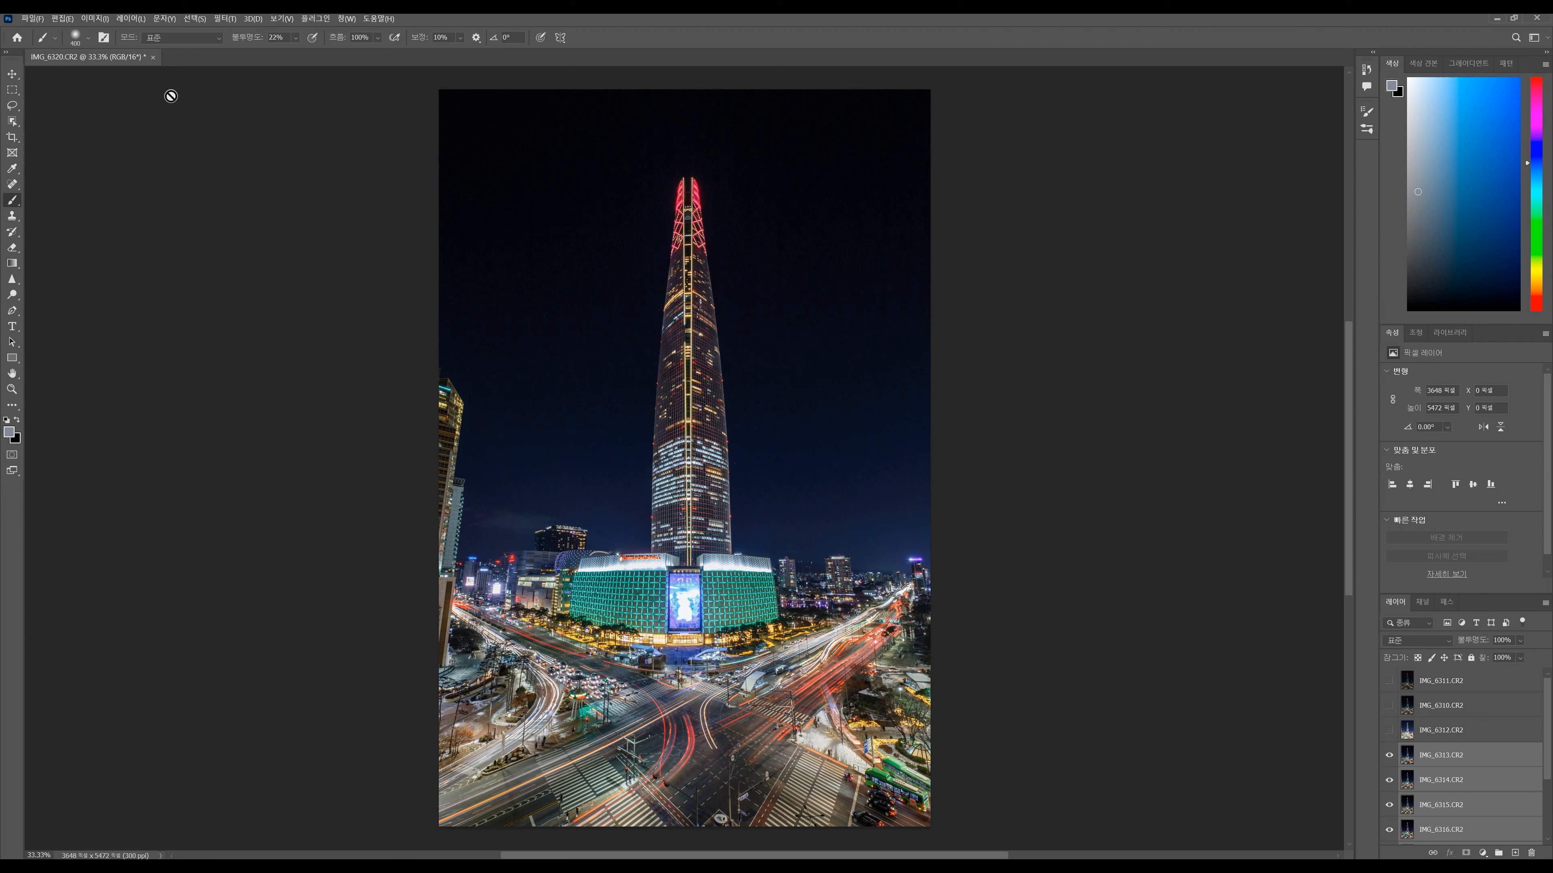
left_click(62, 18)
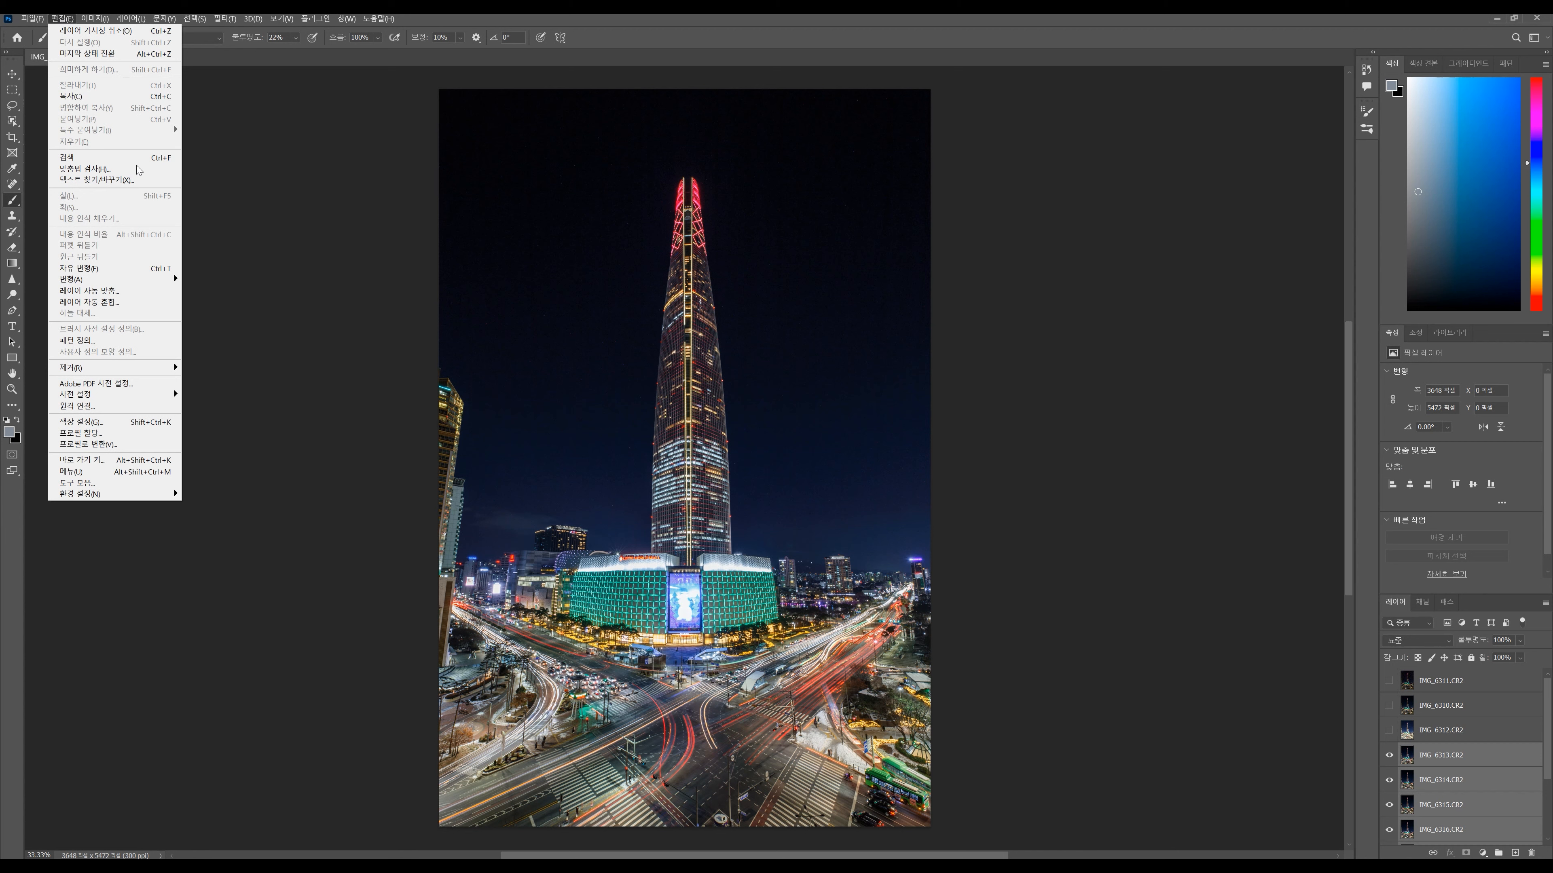
left_click(128, 291)
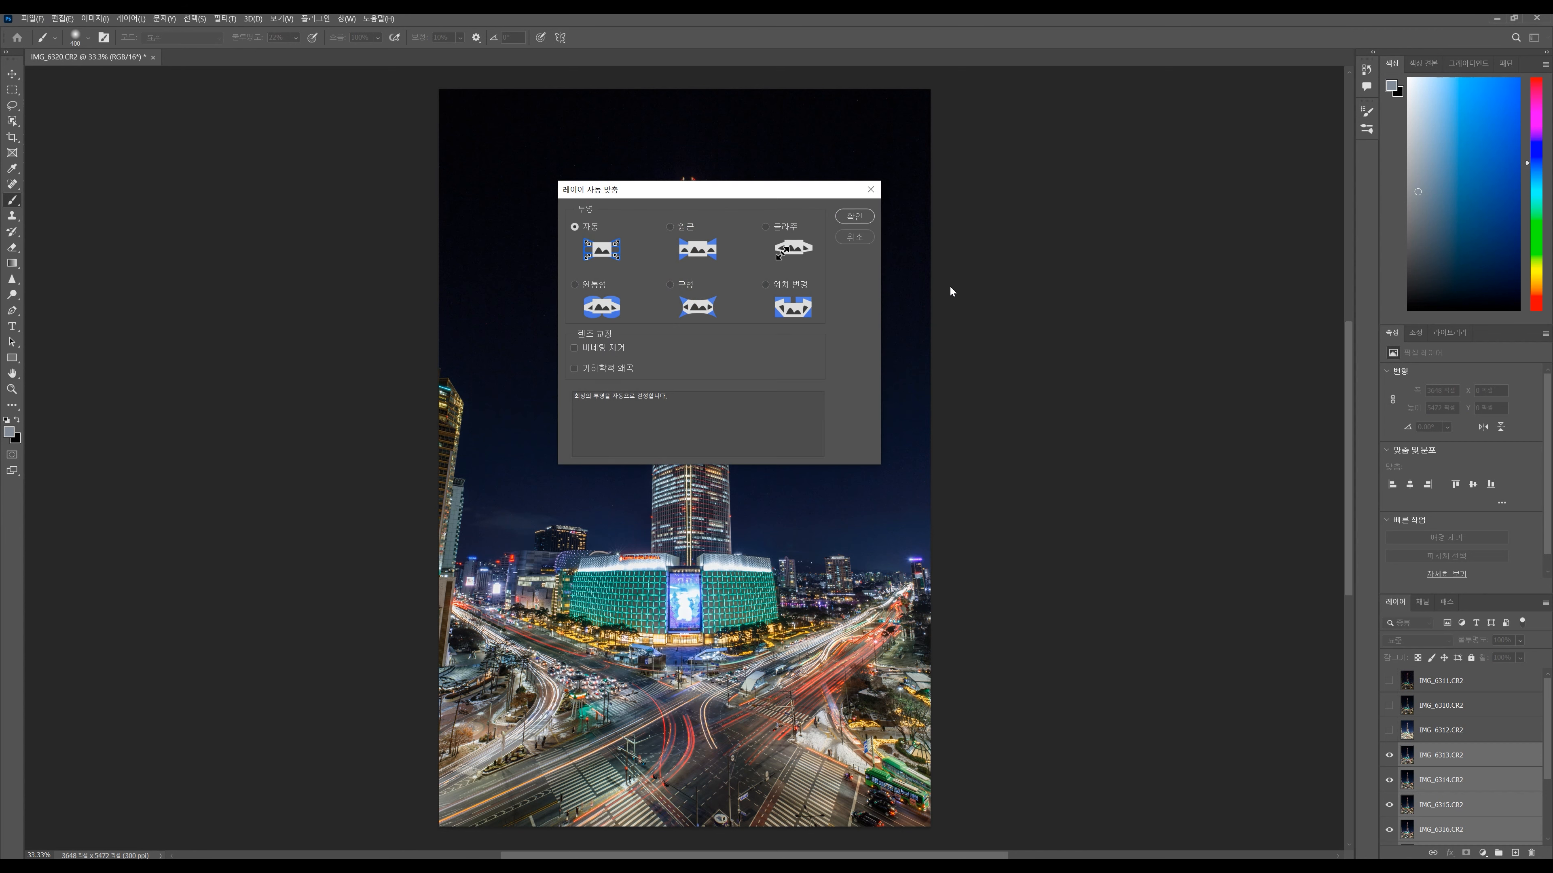
left_click(855, 238)
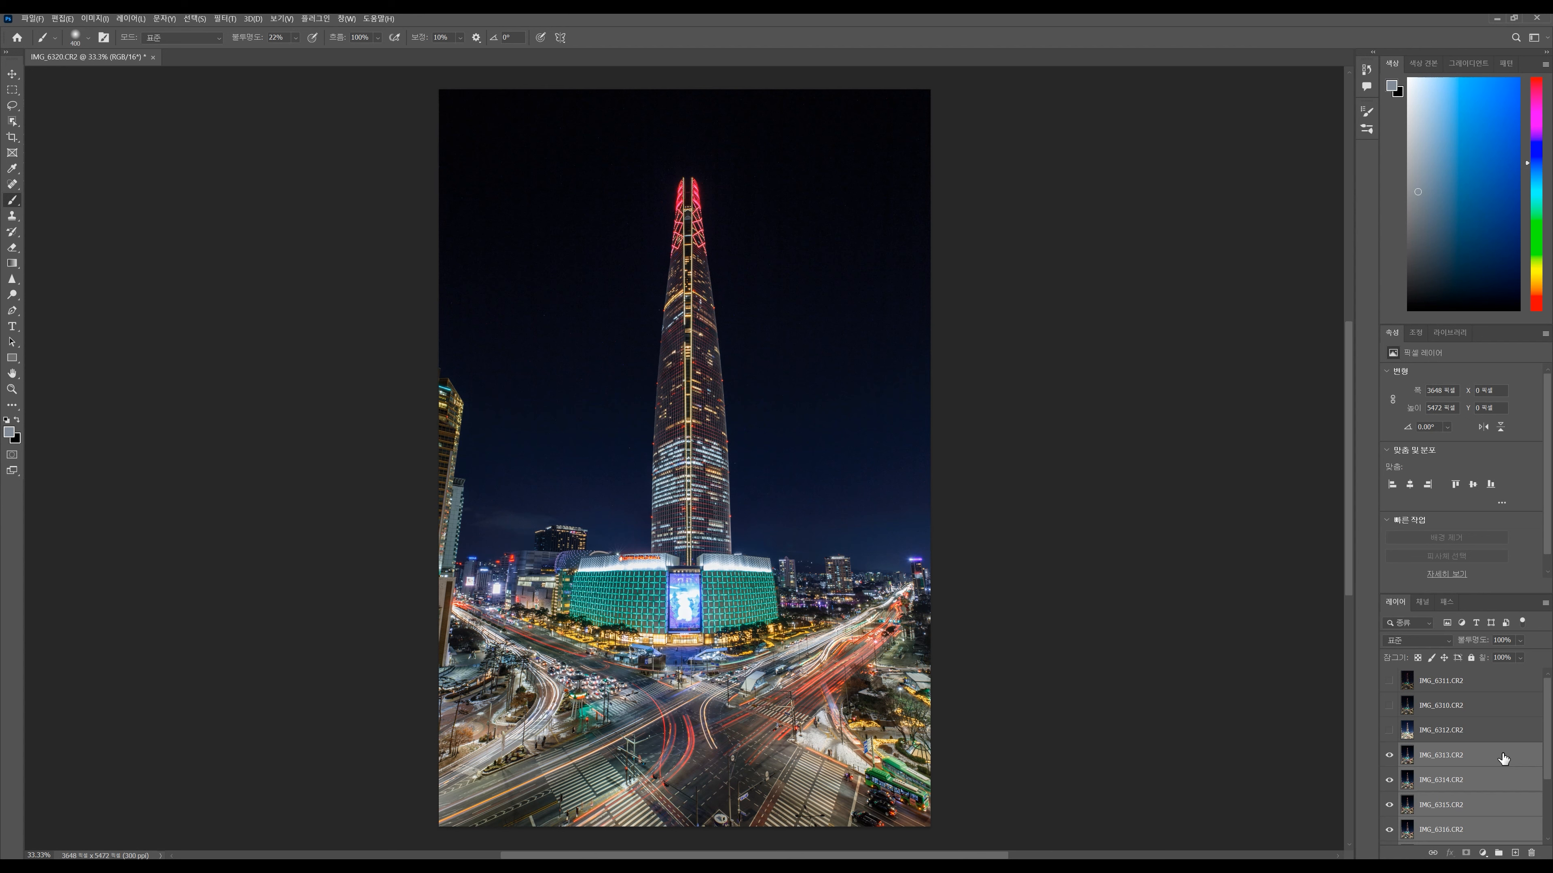
key("ctrl+a")
left_click(1478, 686)
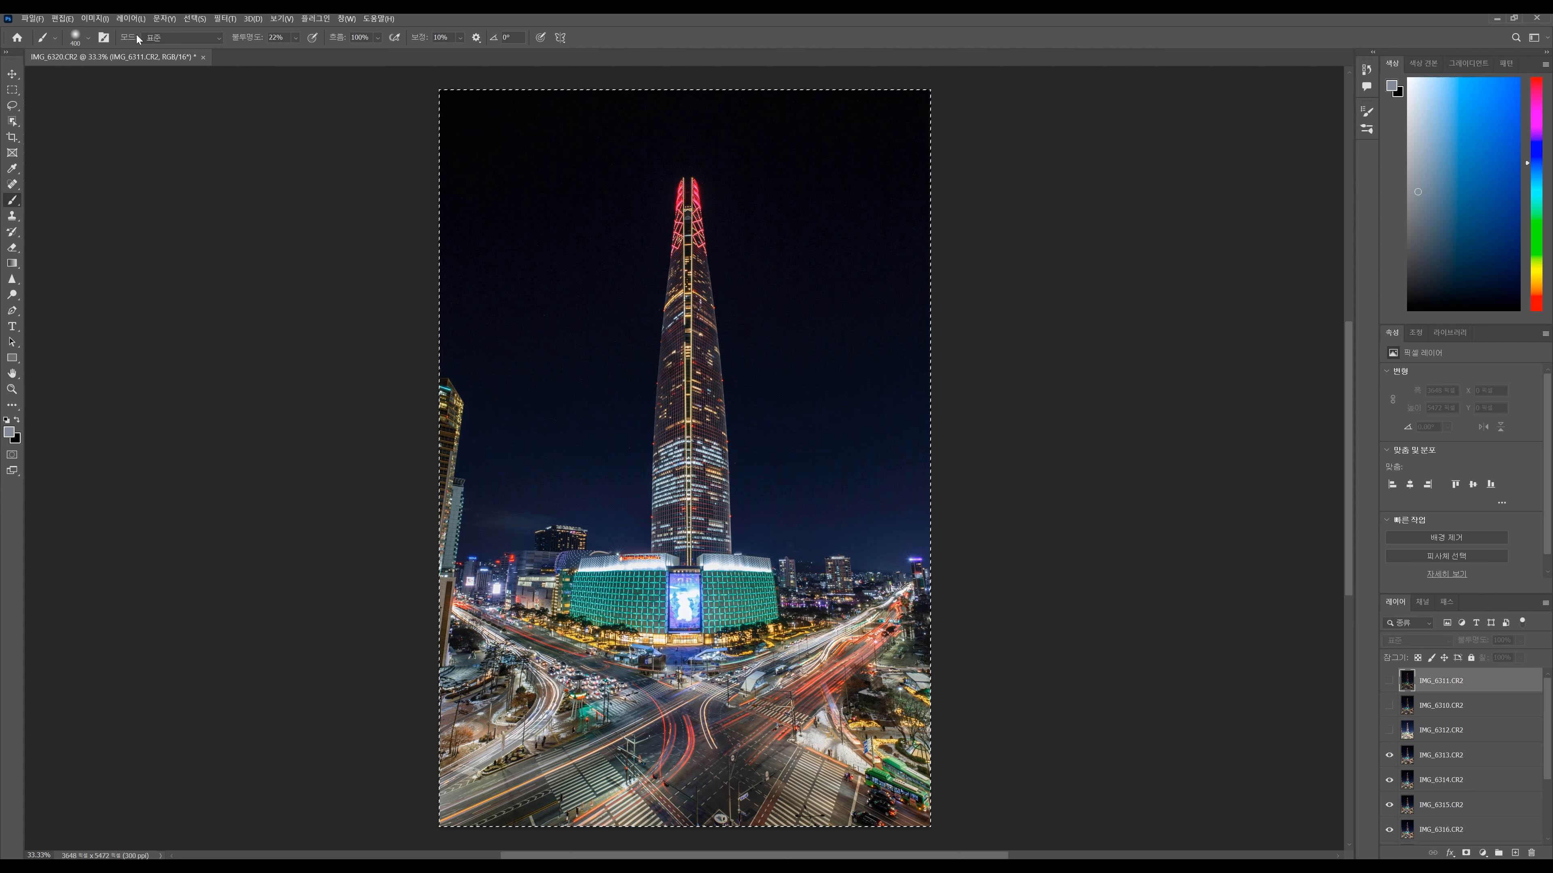
left_click(62, 19)
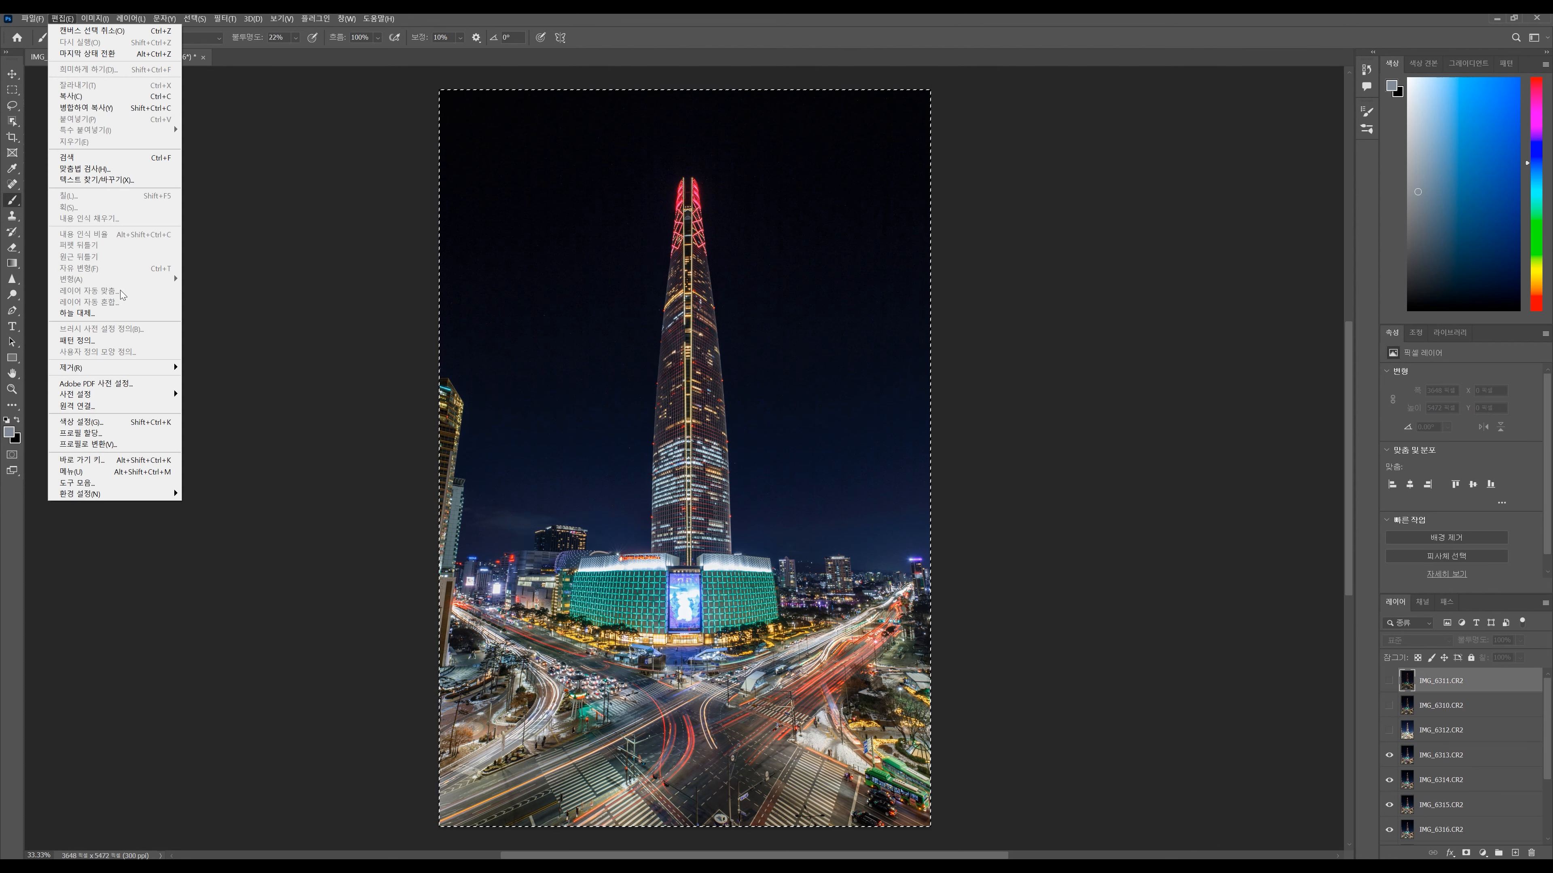
left_click(1139, 348)
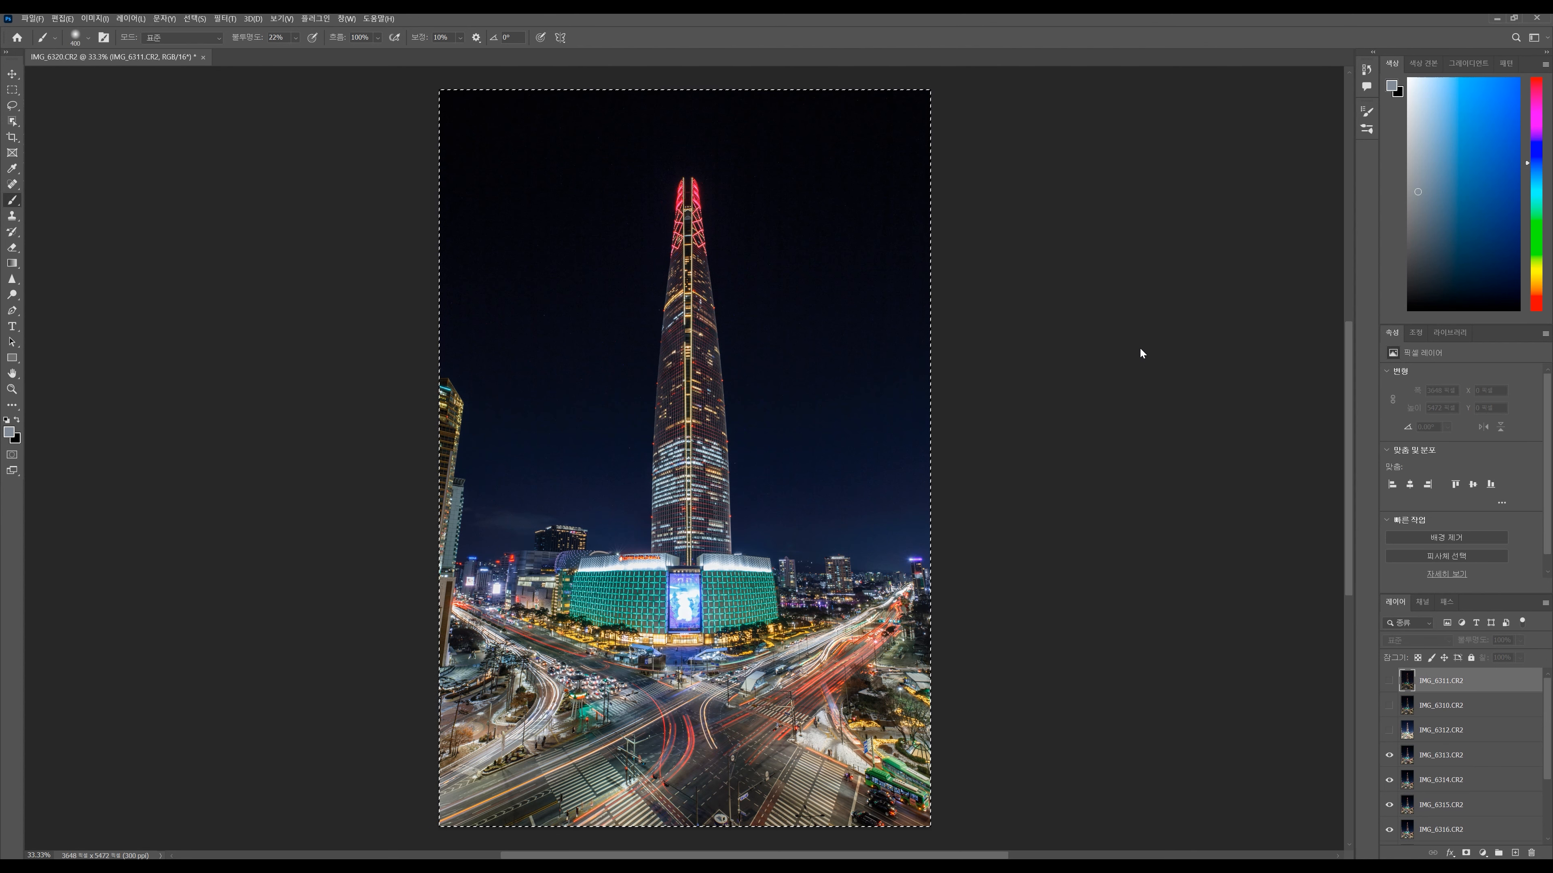
scroll(1480, 703, "down", 1)
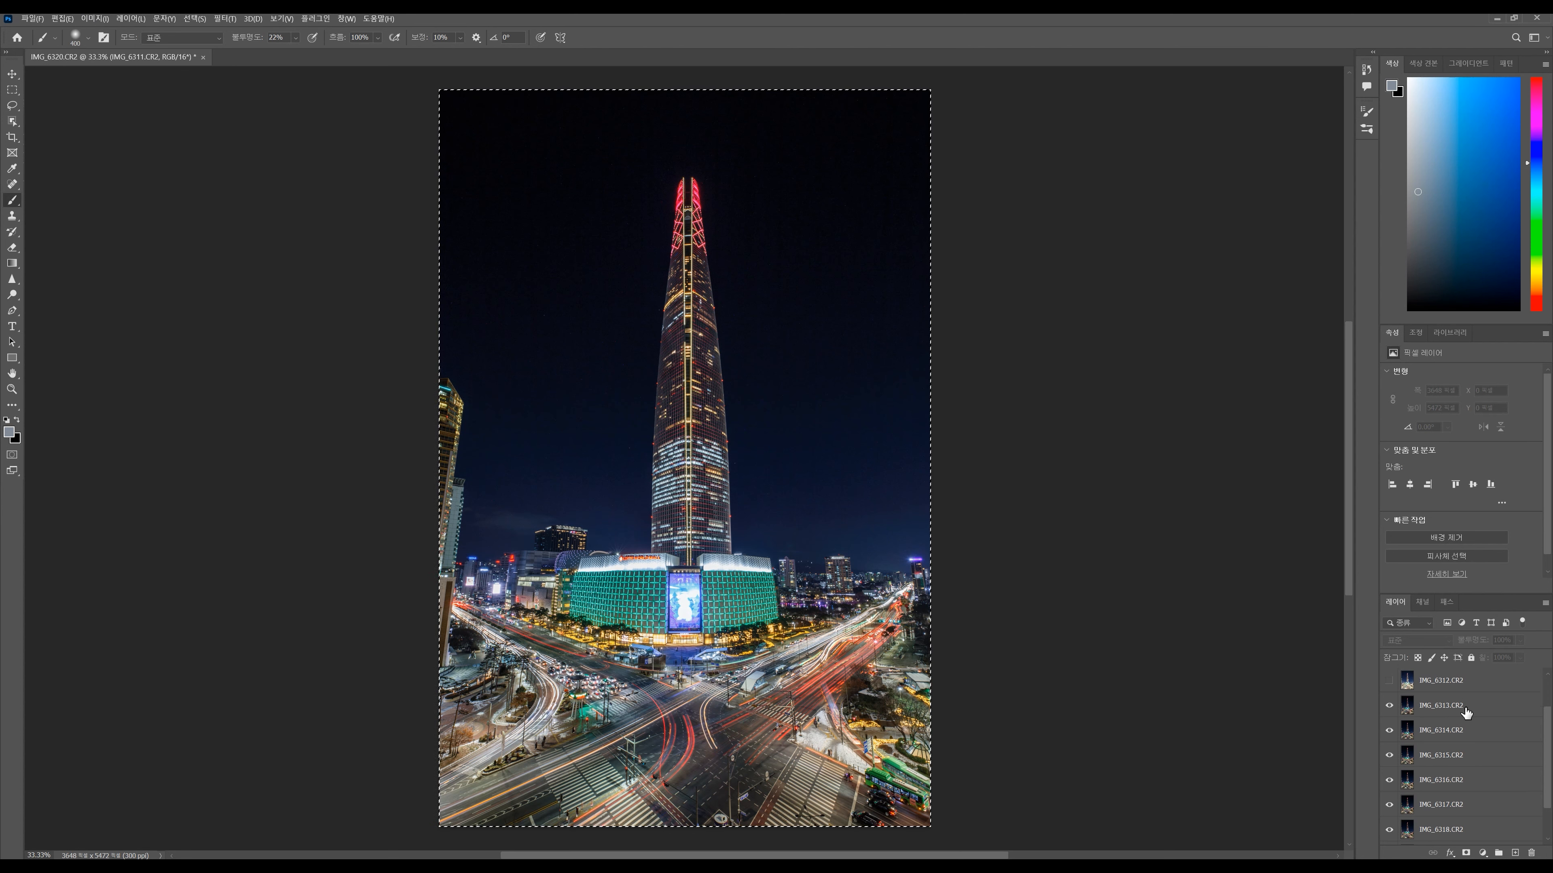
left_click(1447, 712)
scroll(1452, 716, "down", 1)
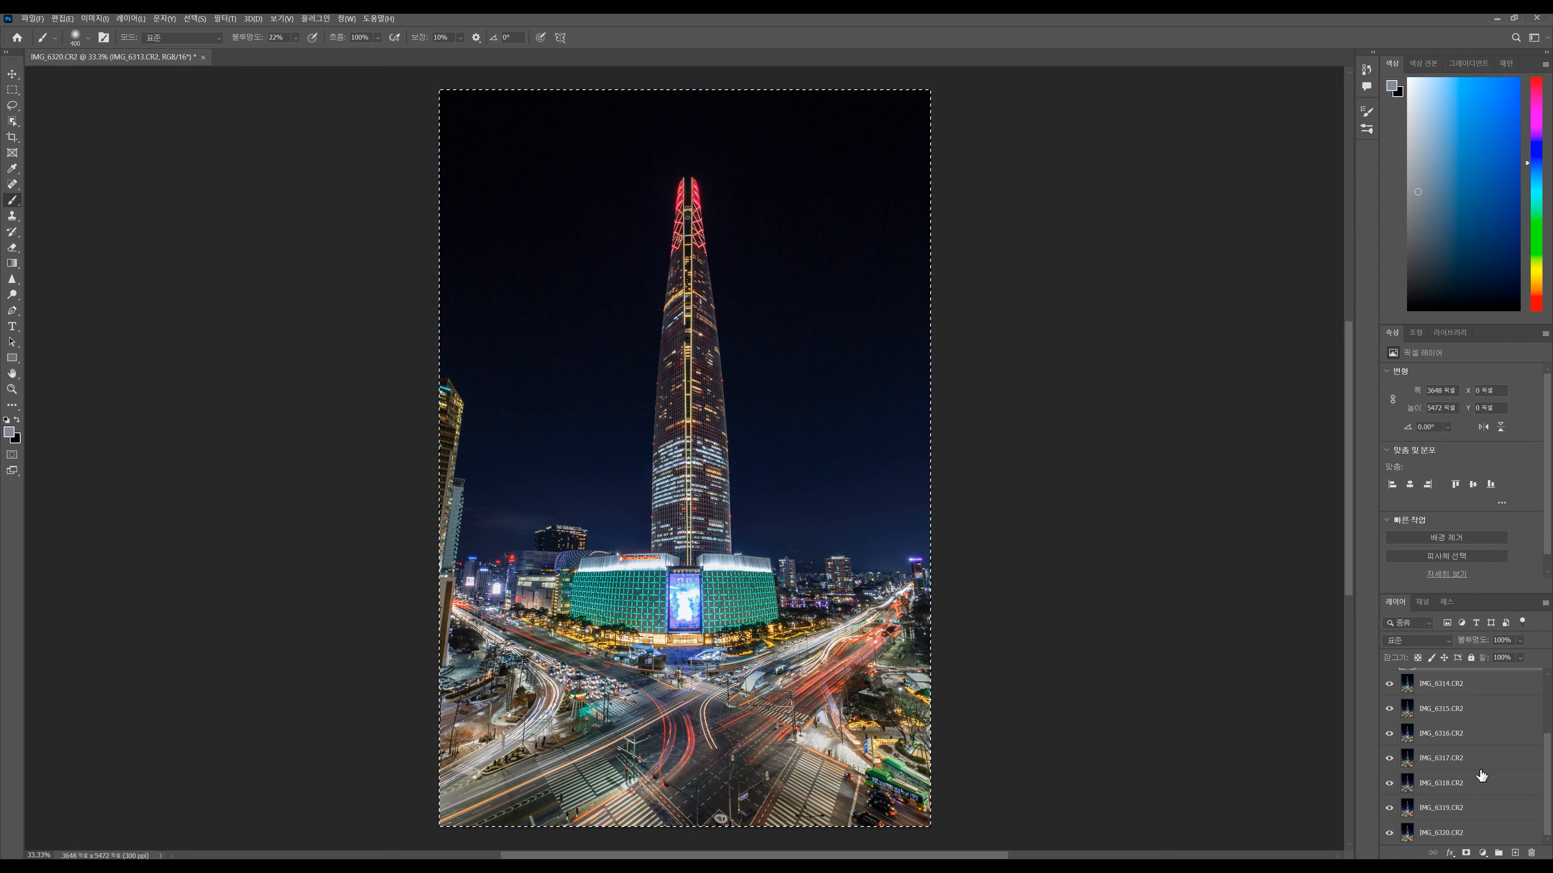
left_click(1465, 838, "shift")
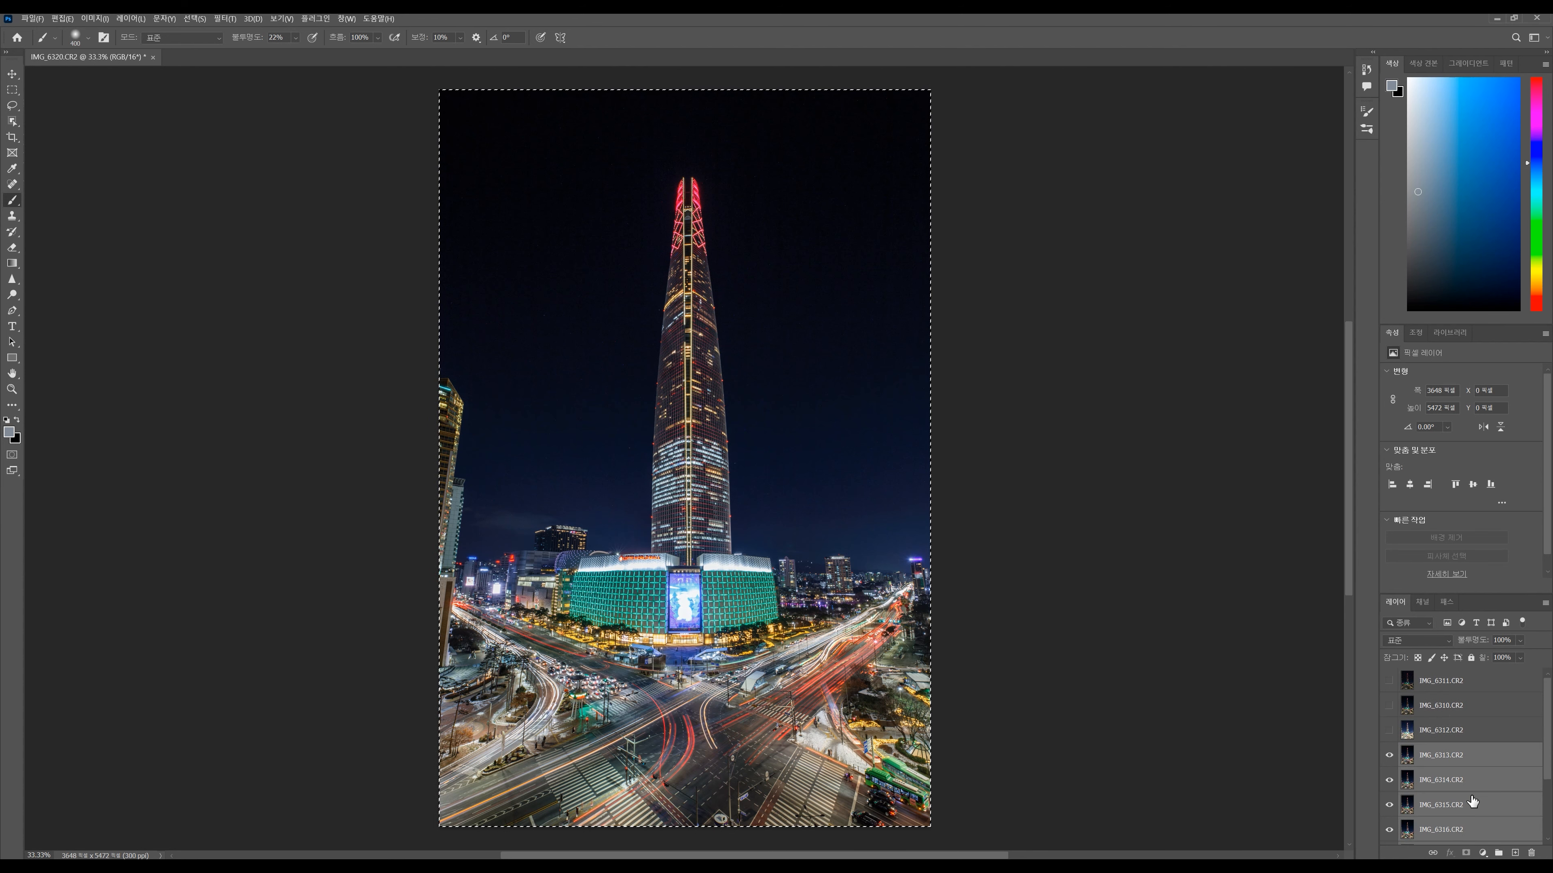
scroll(1472, 802, "up", 1)
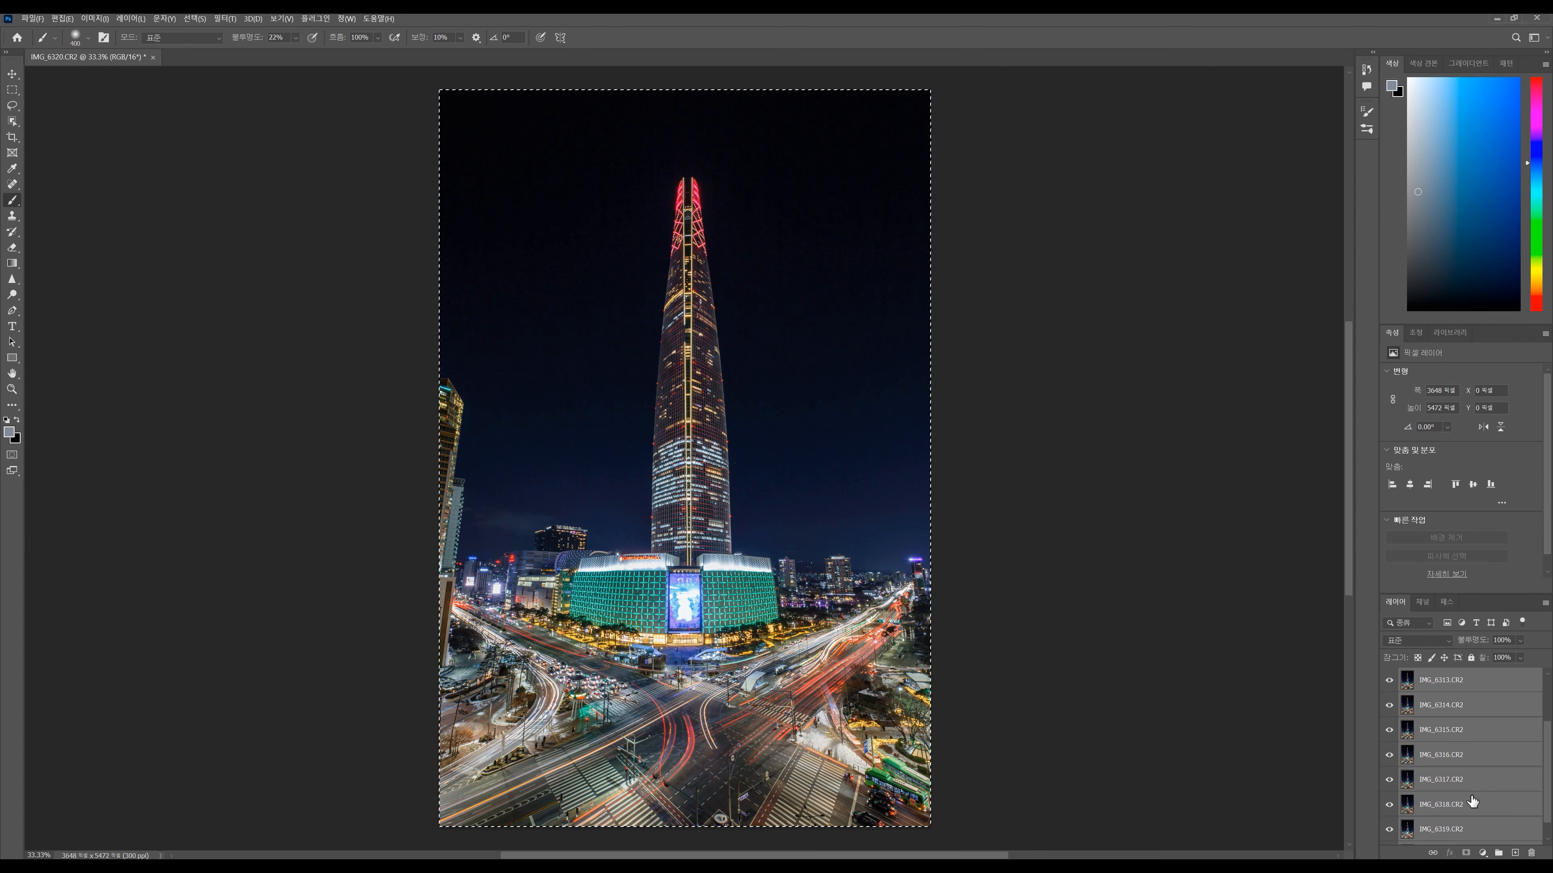
scroll(1476, 795, "up", 2)
- Select the layers IMG_6313.CR2 through IMG_6320.CR2 and convert them into a single smart object
left_click(1470, 758)
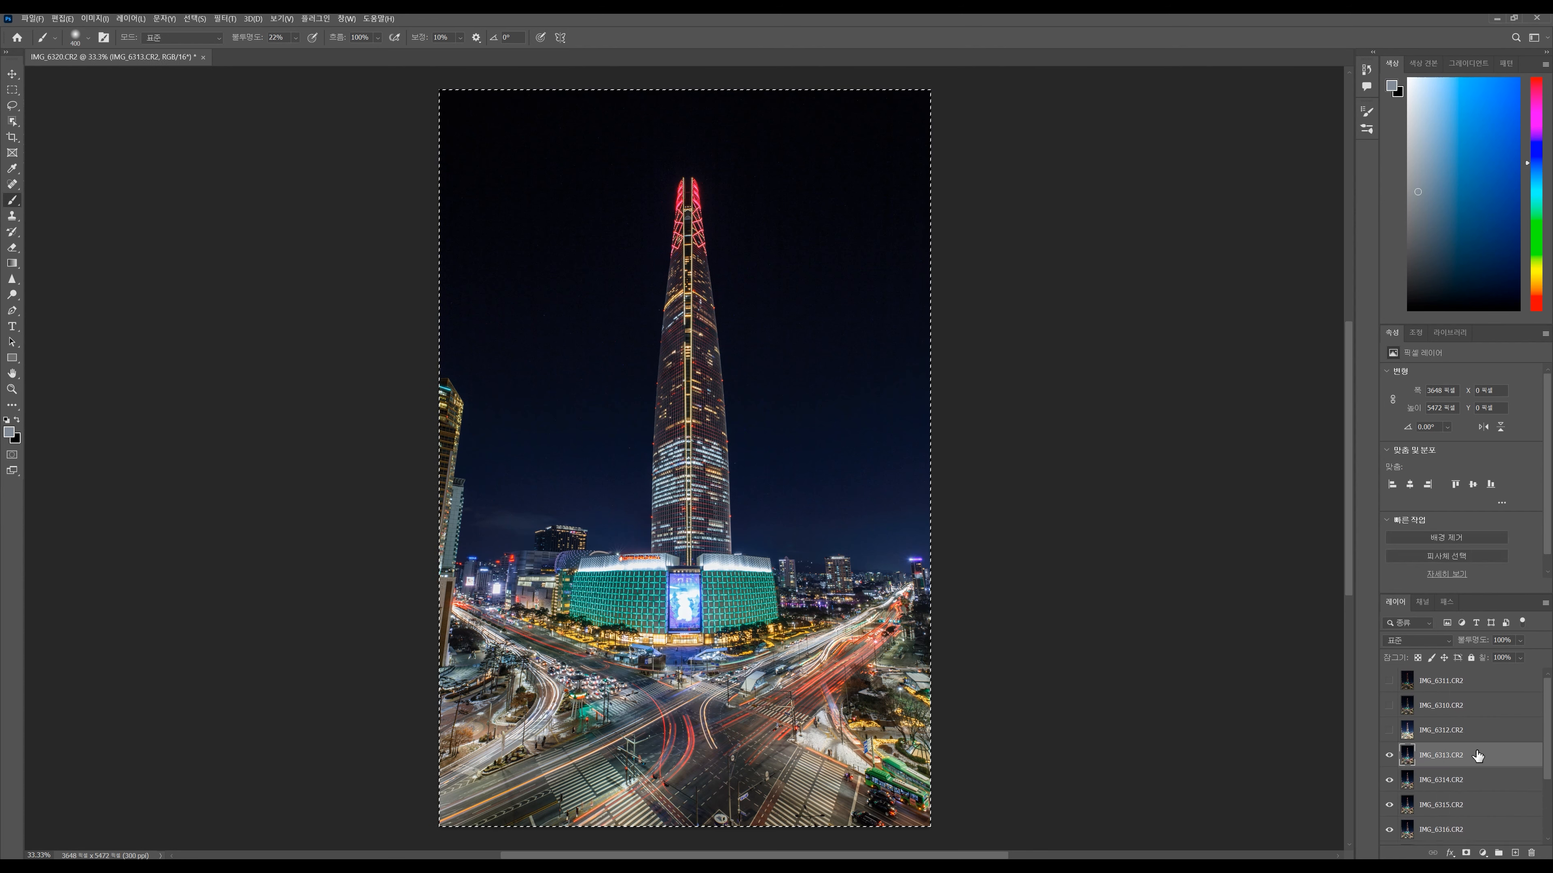
scroll(1473, 768, "down", 3)
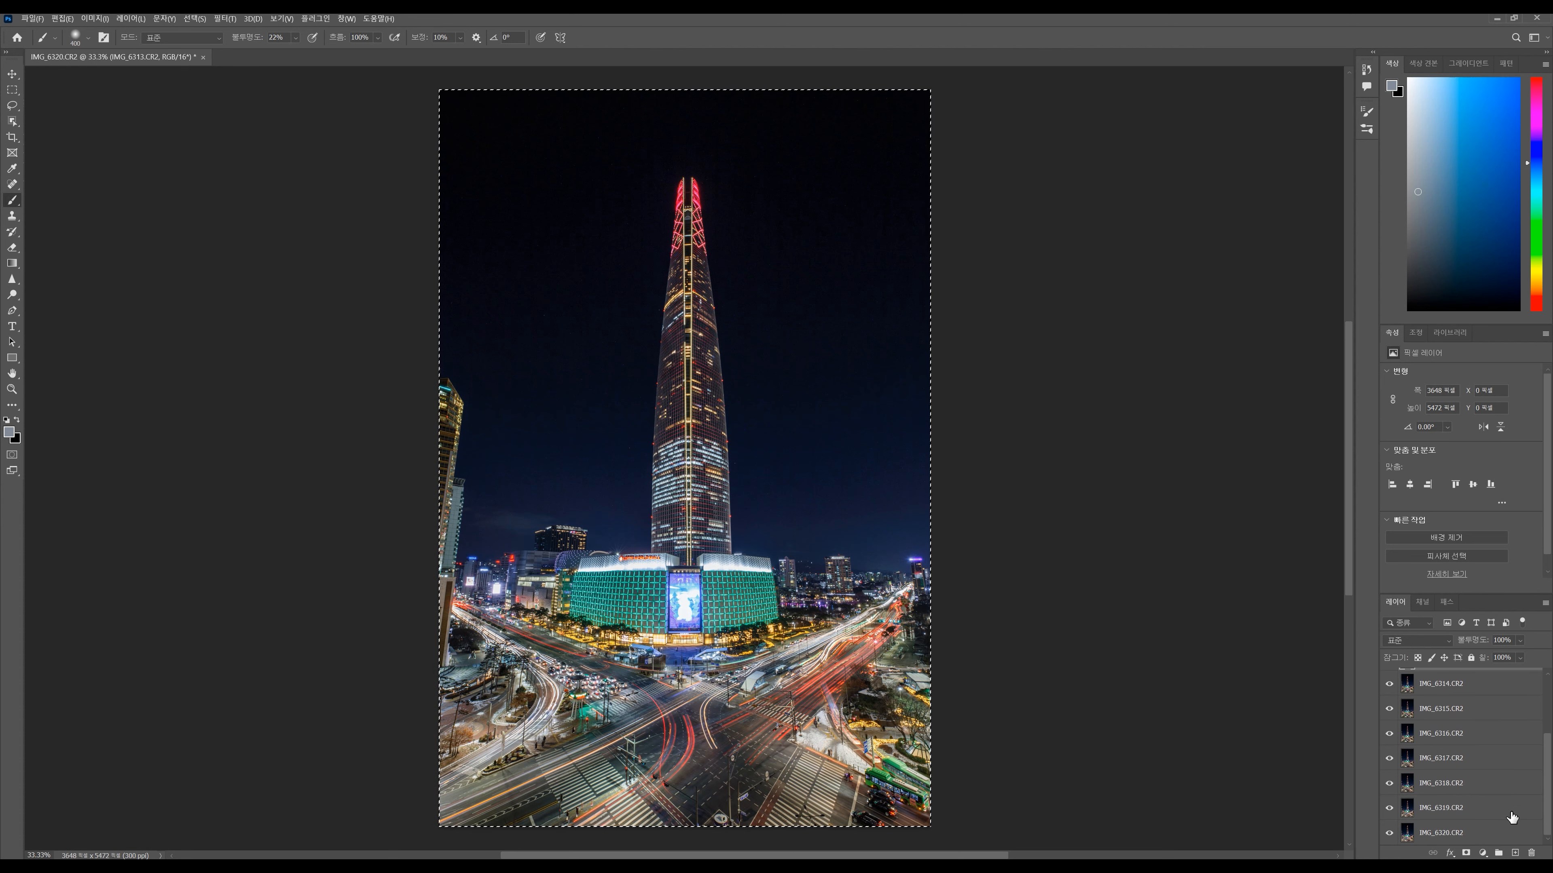
left_click(1486, 833, "shift")
scroll(1498, 784, "up", 3)
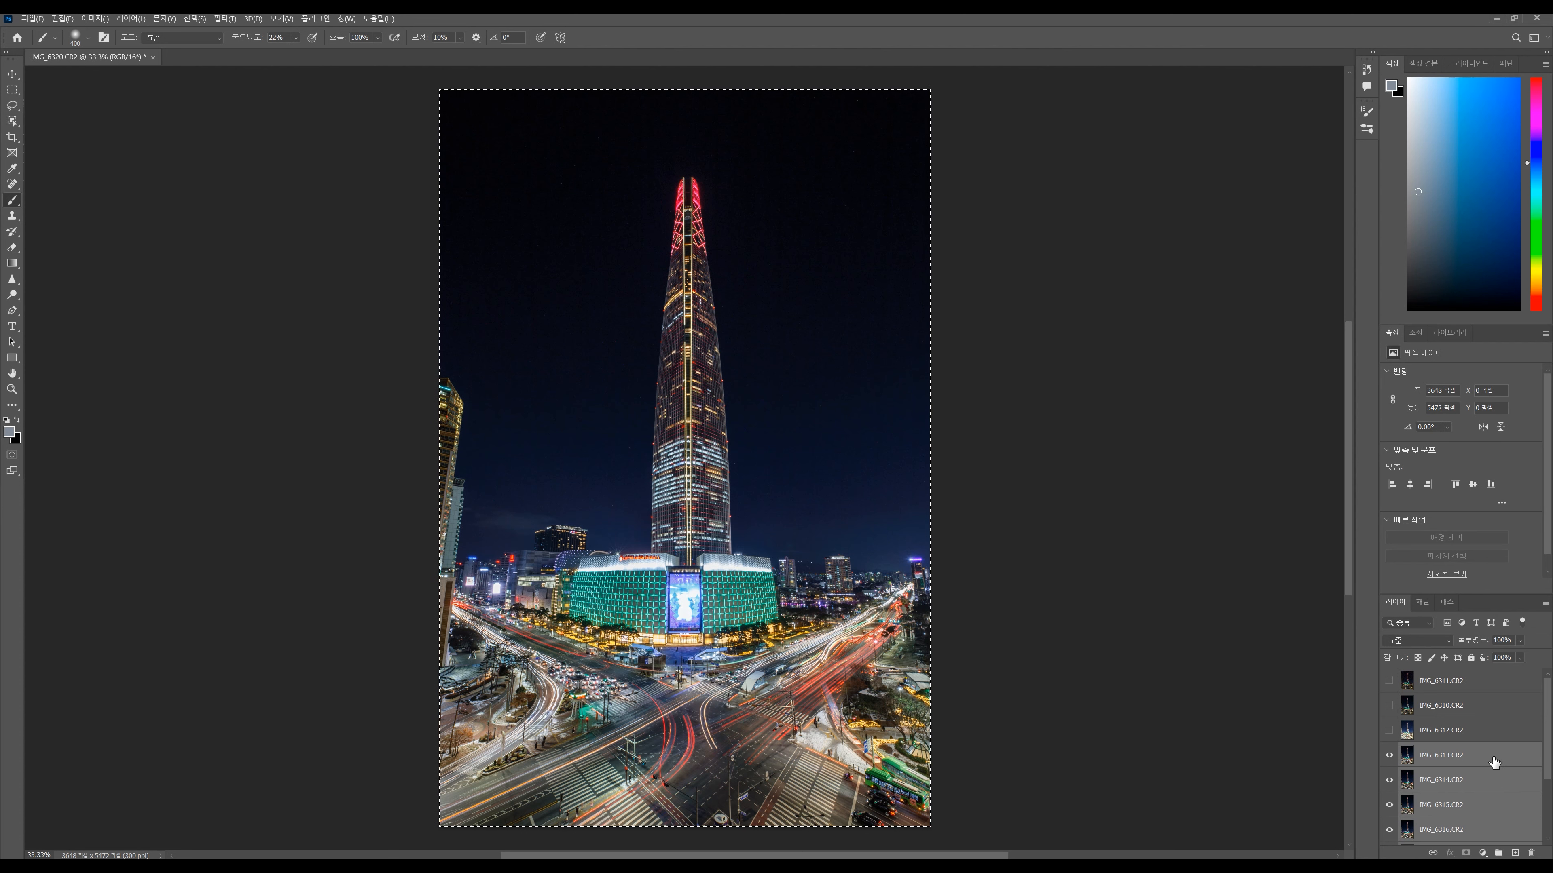
right_click(1493, 760)
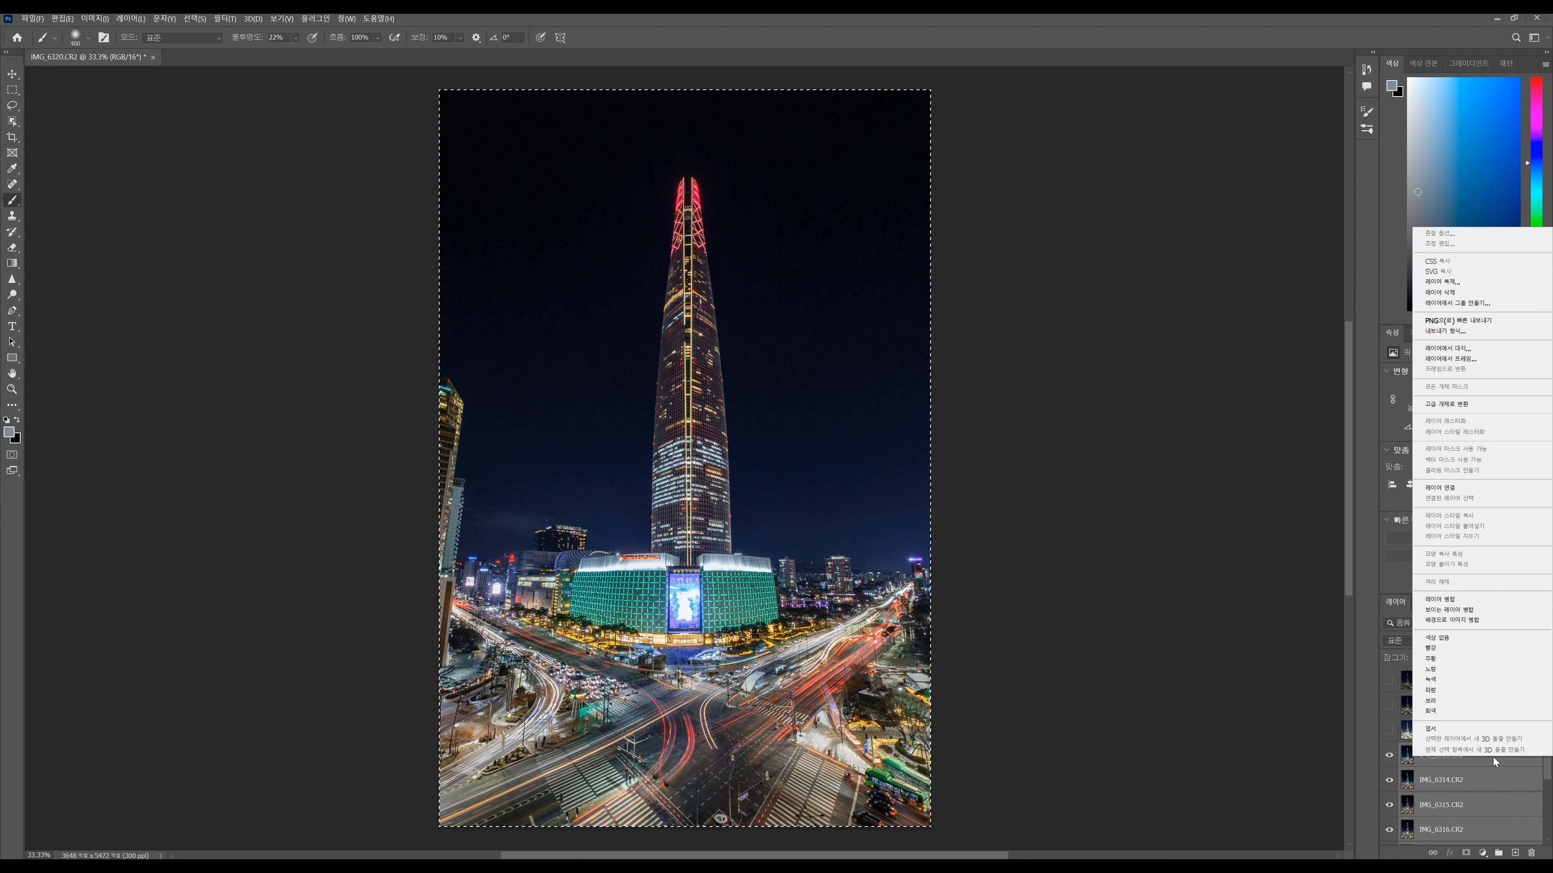
left_click(1462, 405)
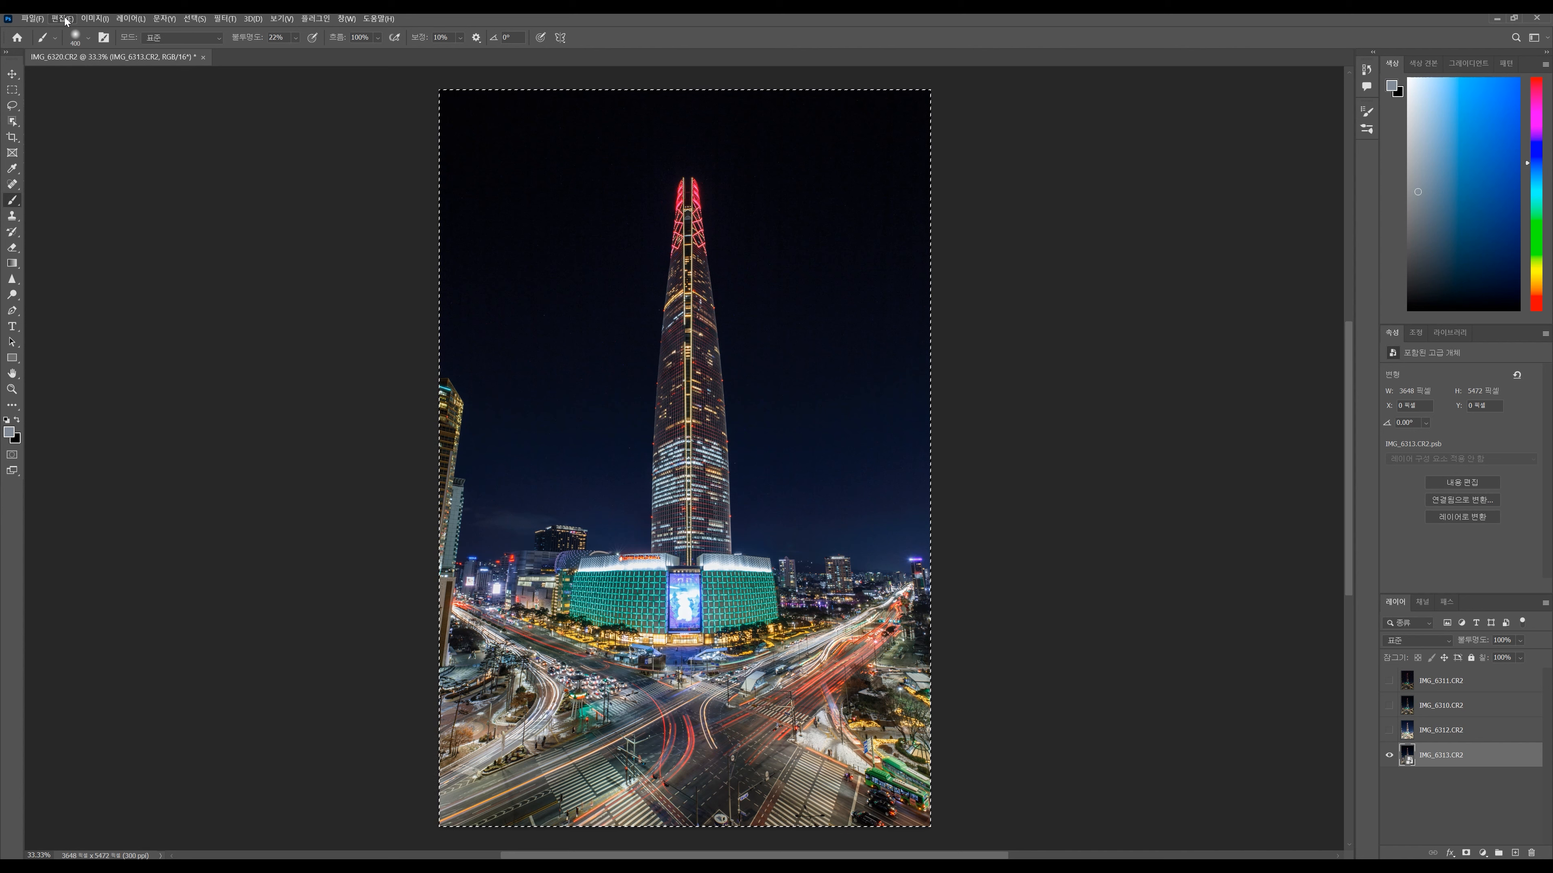
- Set the stack mode of the IMG_6313.CR2 smart object to Maximum to merge all the light trails
left_click(131, 19)
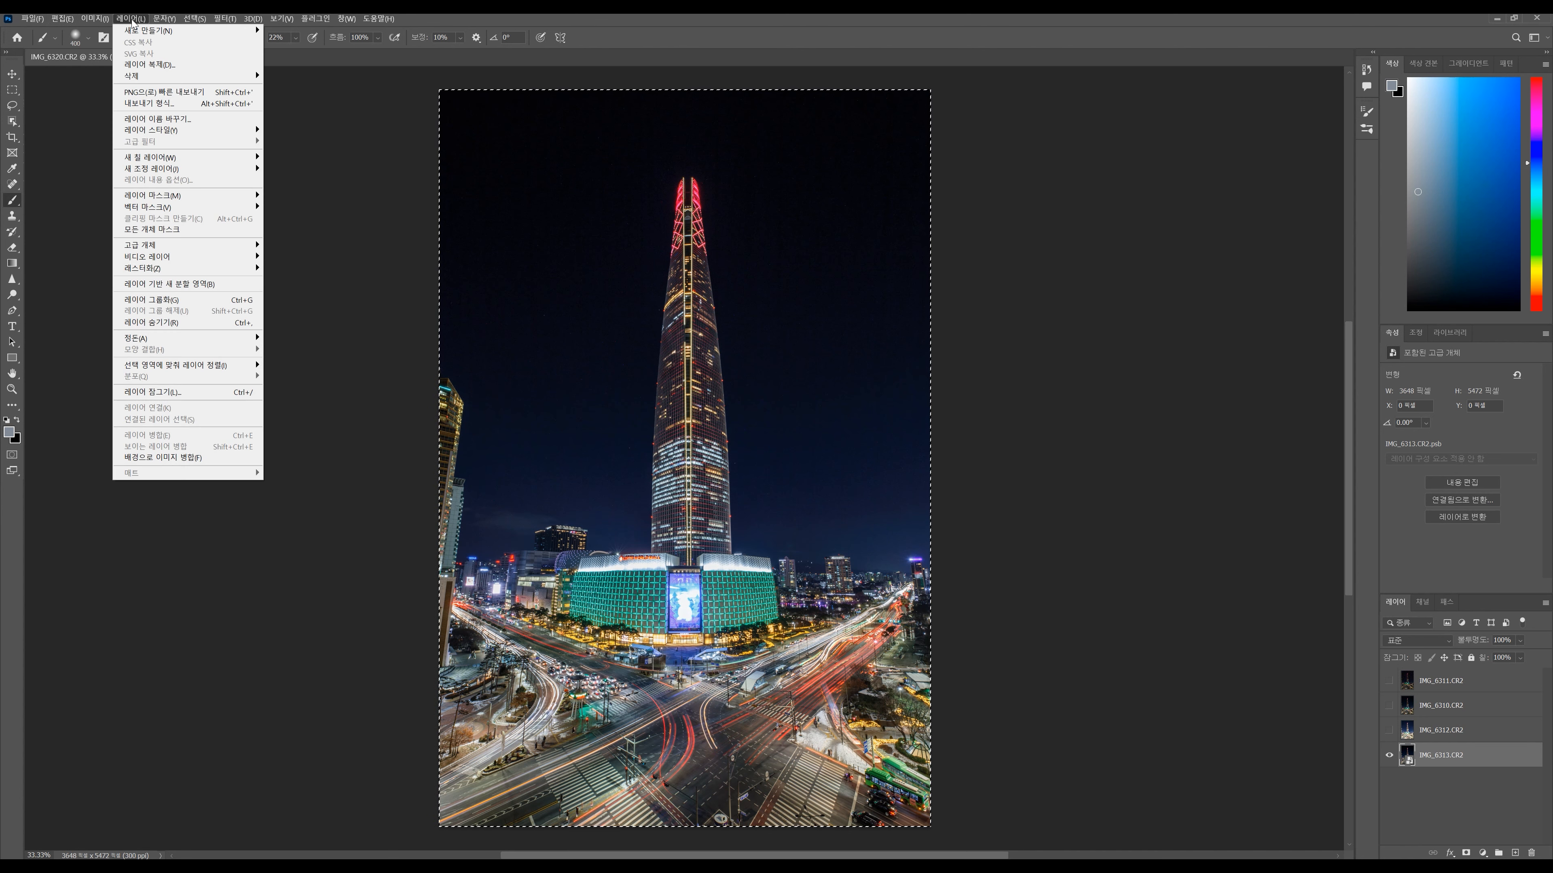
mouse_move(184, 243)
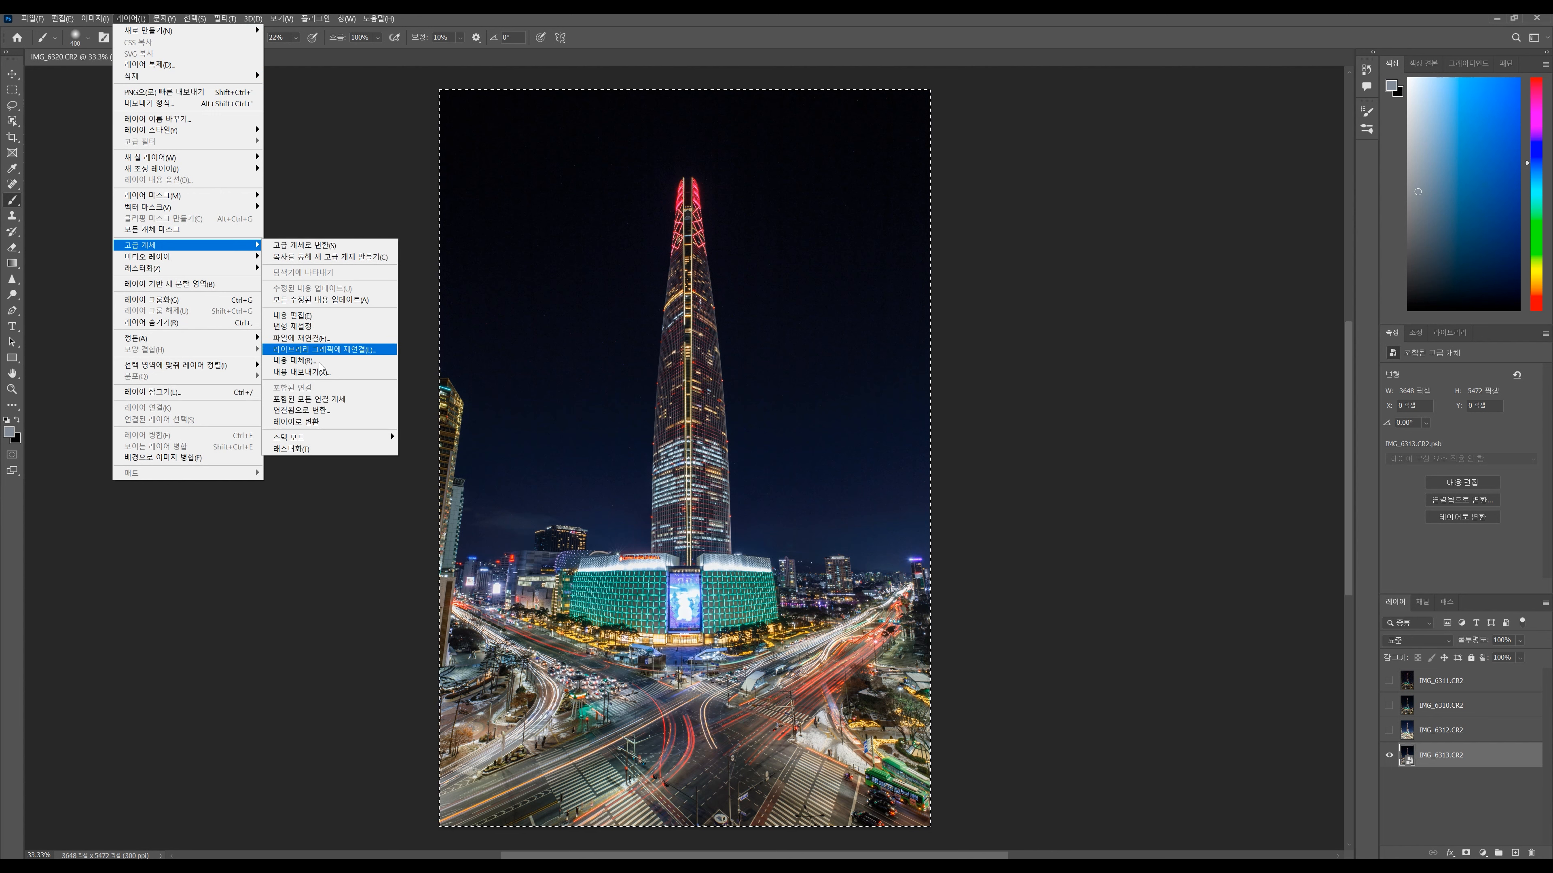
mouse_move(344, 439)
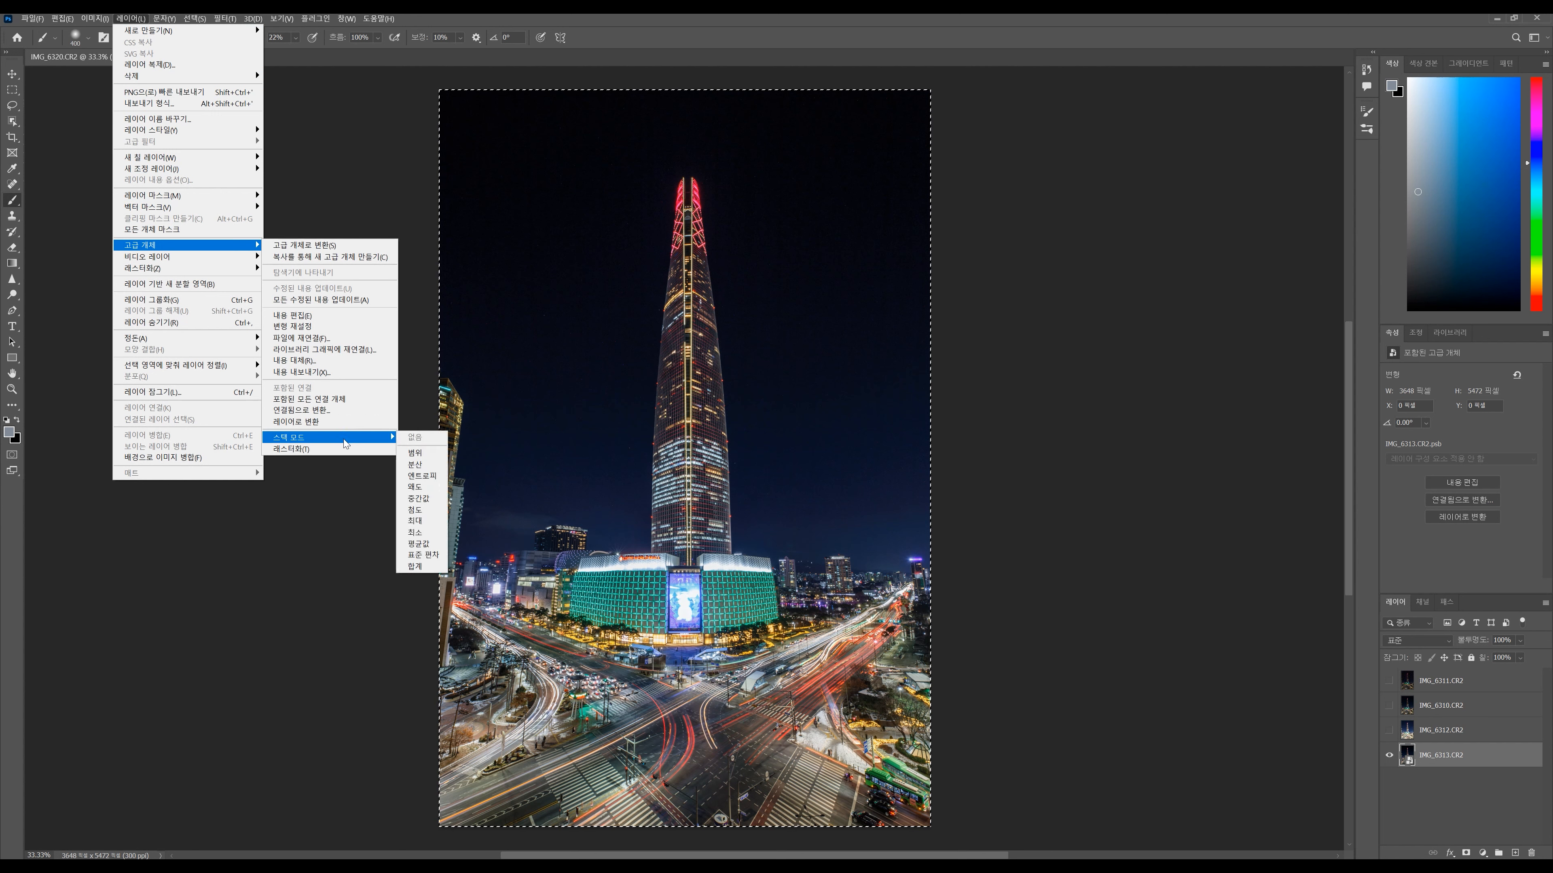
left_click(416, 522)
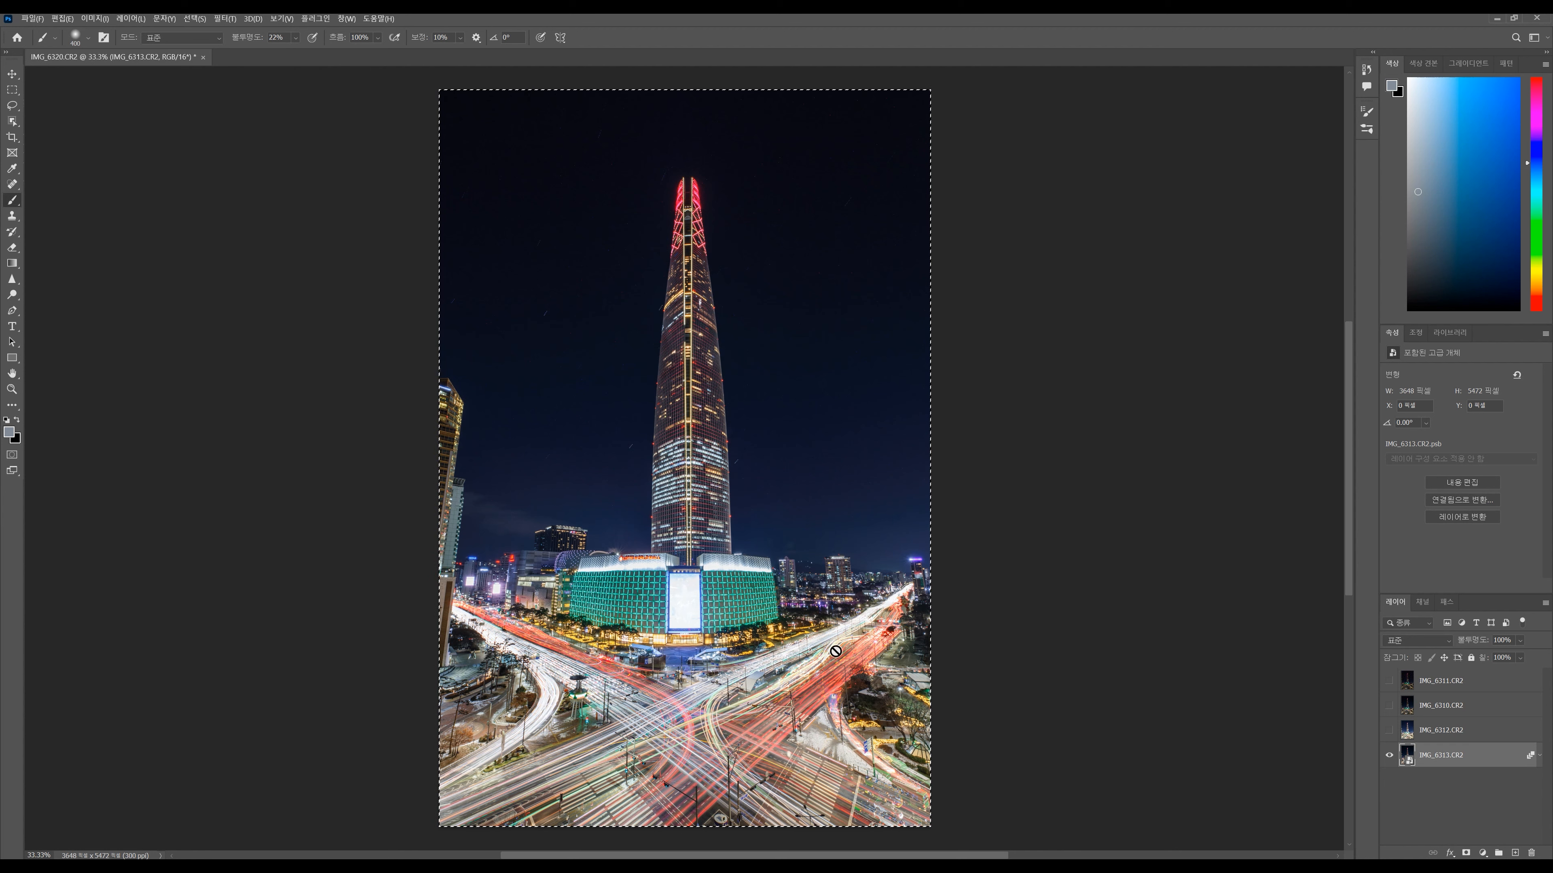
left_click(710, 678)
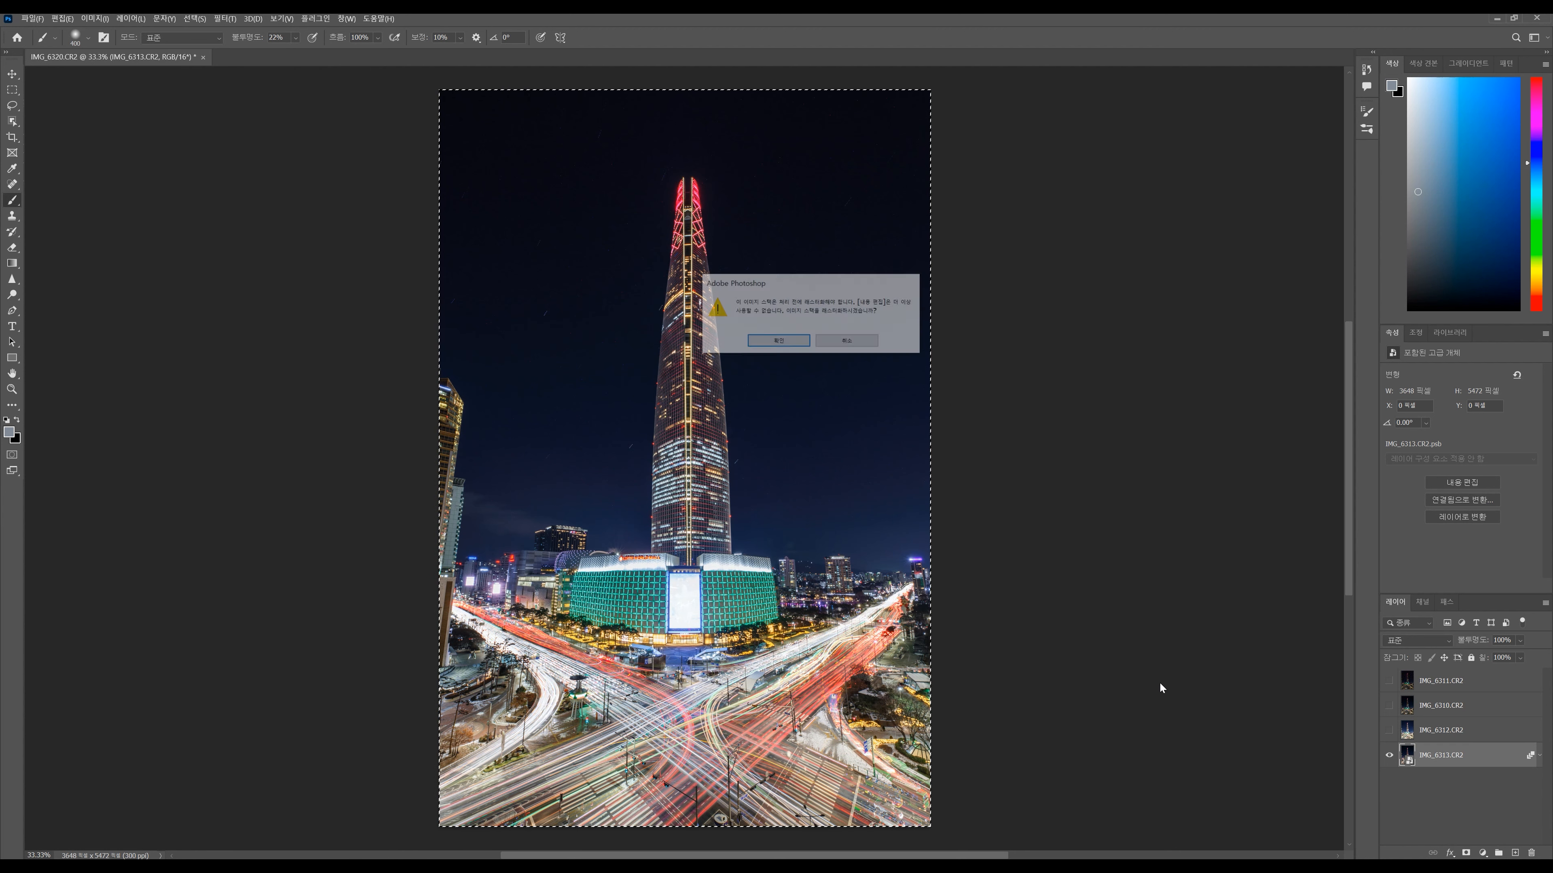
left_click(870, 342)
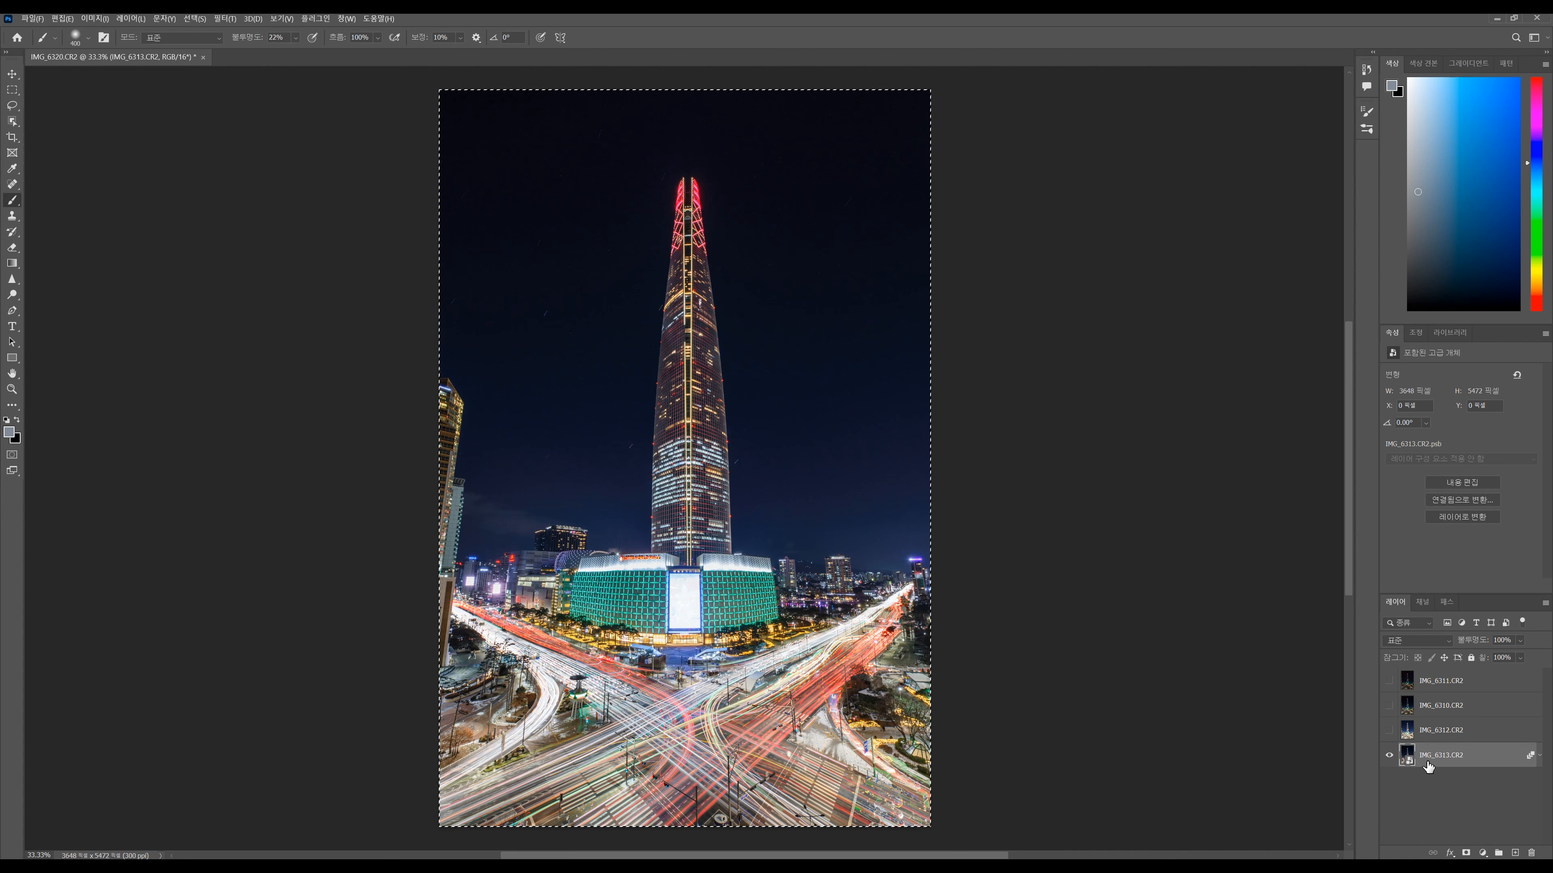
- Rasterize the combined IMG_6313.CR2 light-trail smart object into a normal layer
mouse_move(1389, 730)
left_mouse_down()
mouse_move(1397, 680)
mouse_move(1393, 716)
left_mouse_up()
left_click(1390, 731)
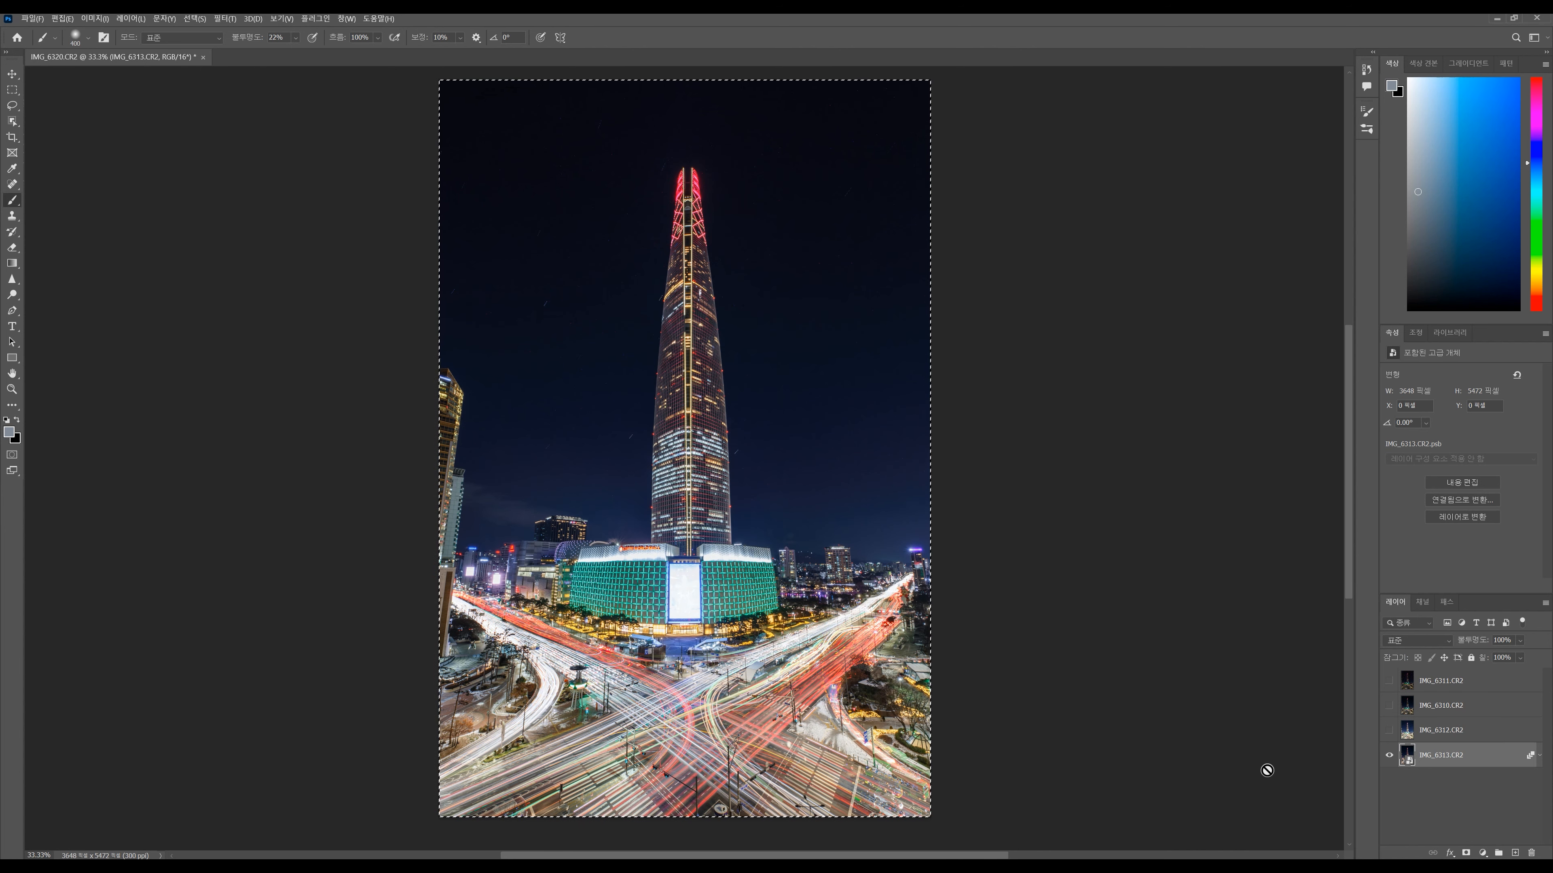
right_click(1473, 760)
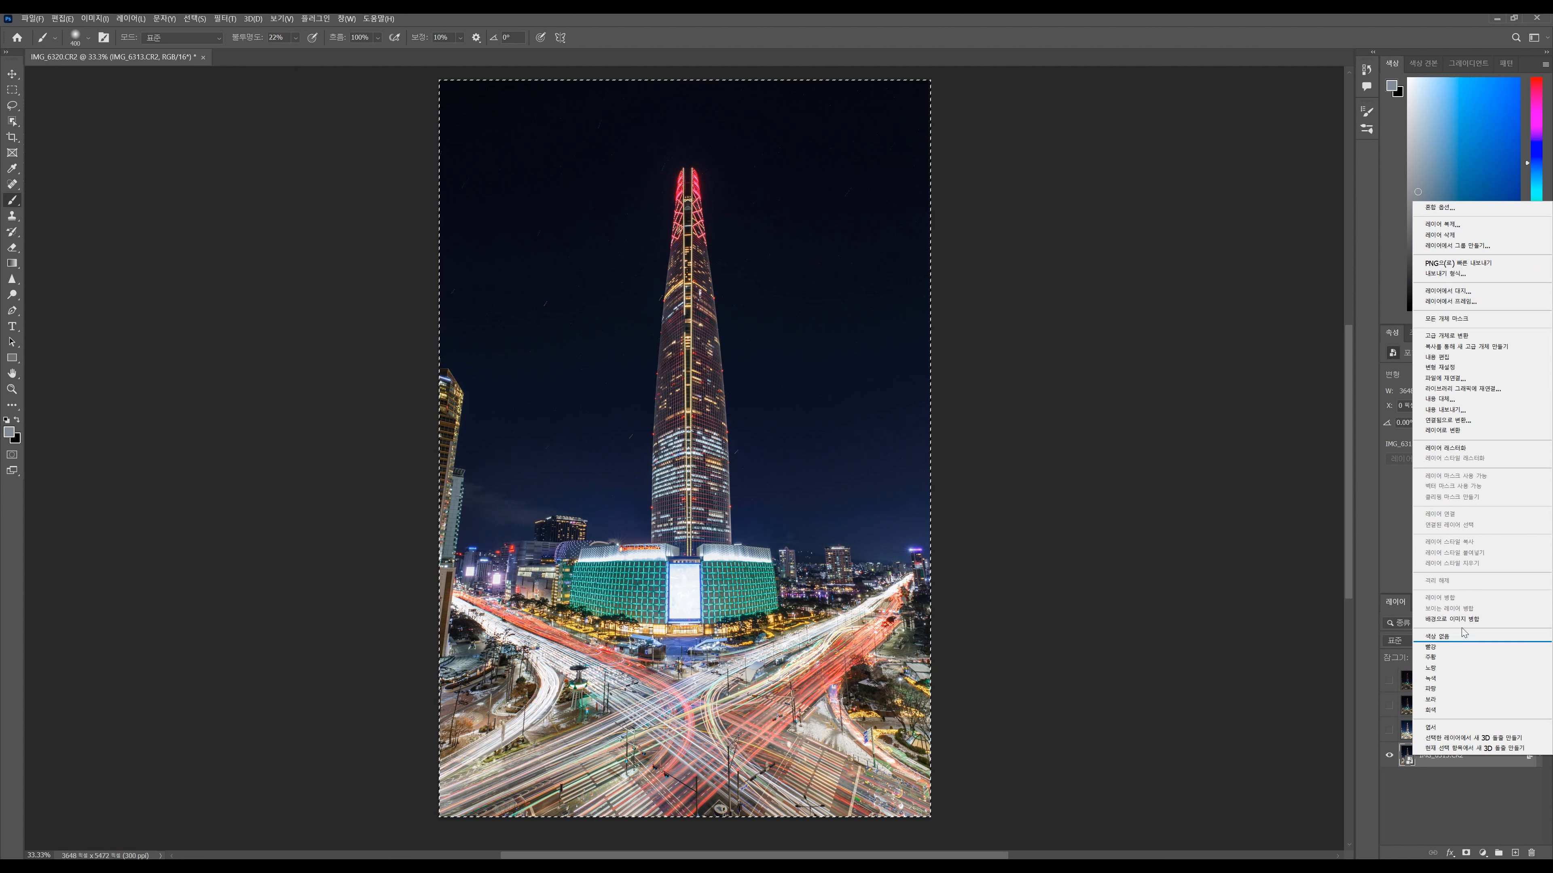
left_click(1472, 450)
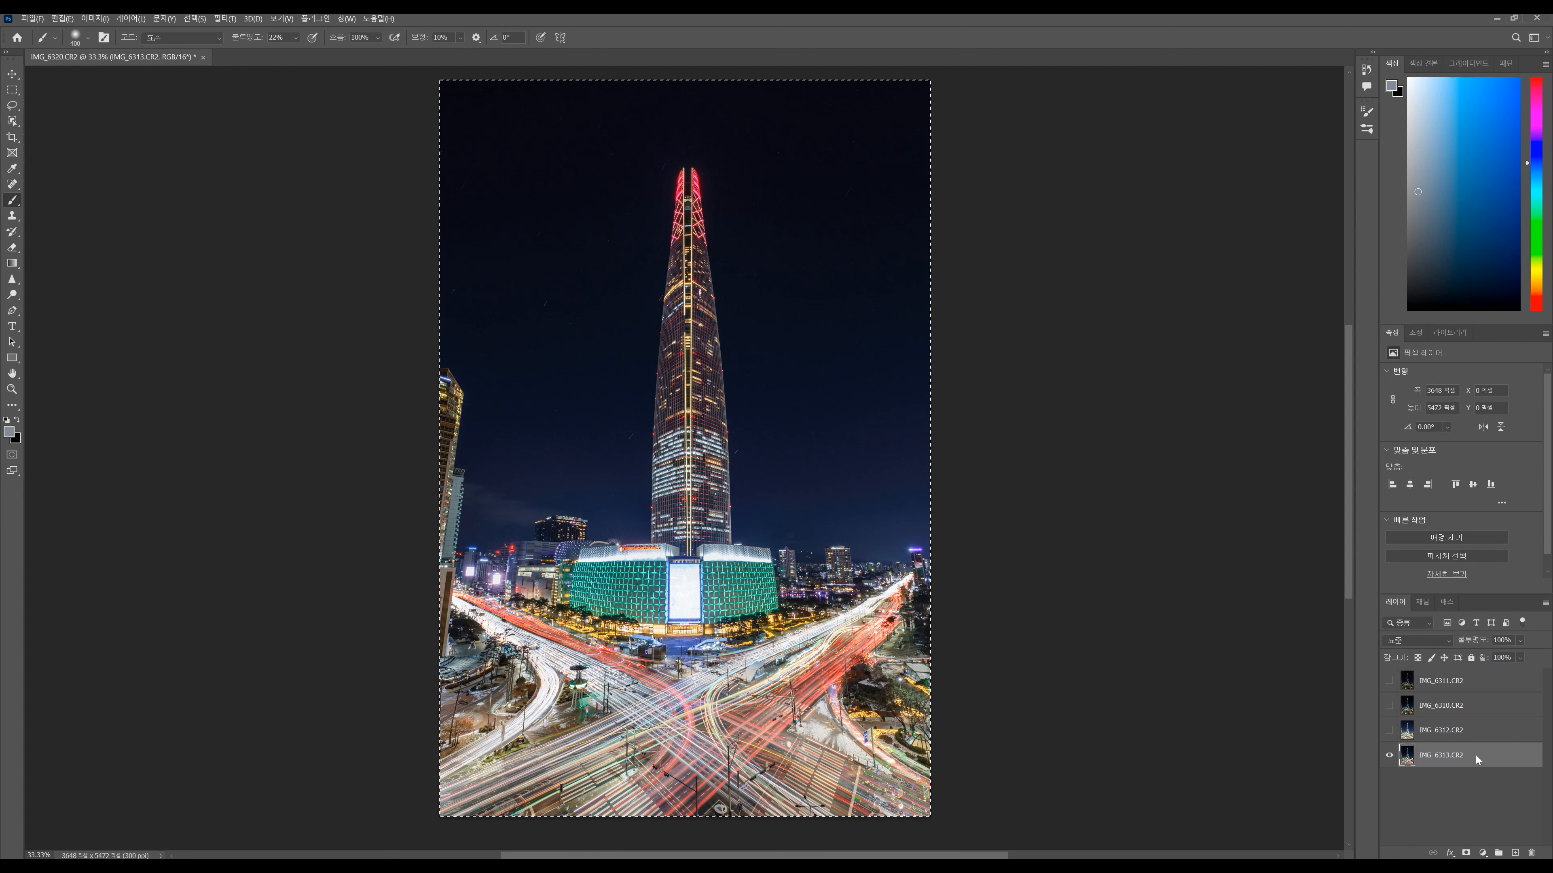
- Apply the Camera Raw filter to the IMG_6313.CR2 layer with highlights at -14 and whites at -9
key("ctrl+shift+a")
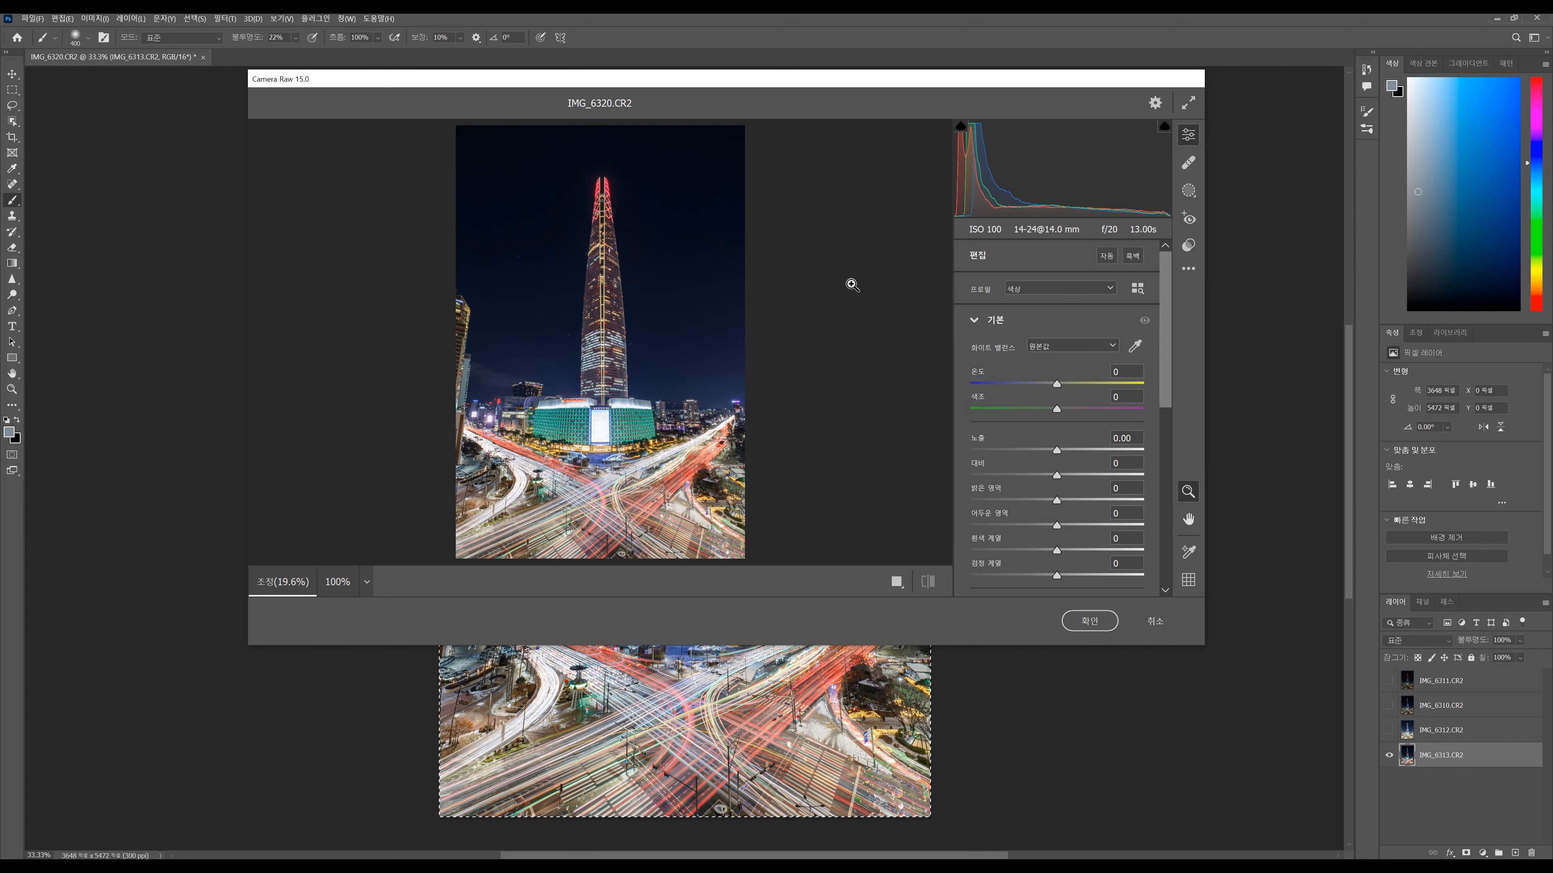
left_click_drag(698, 84, 774, 168)
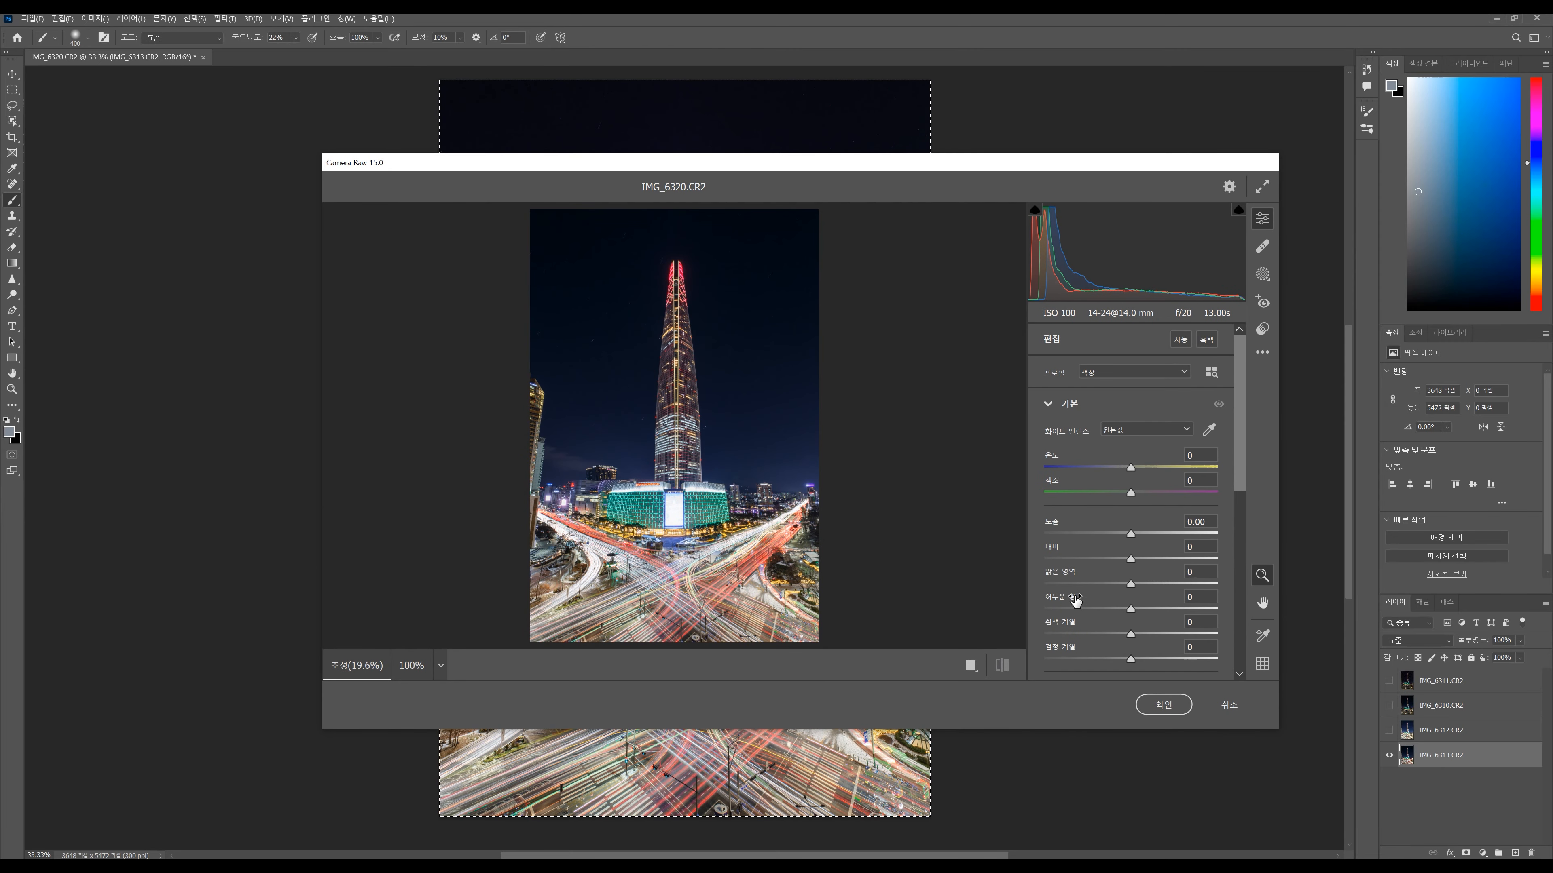
left_click_drag(700, 582, 752, 471)
left_click_drag(1130, 584, 1077, 586)
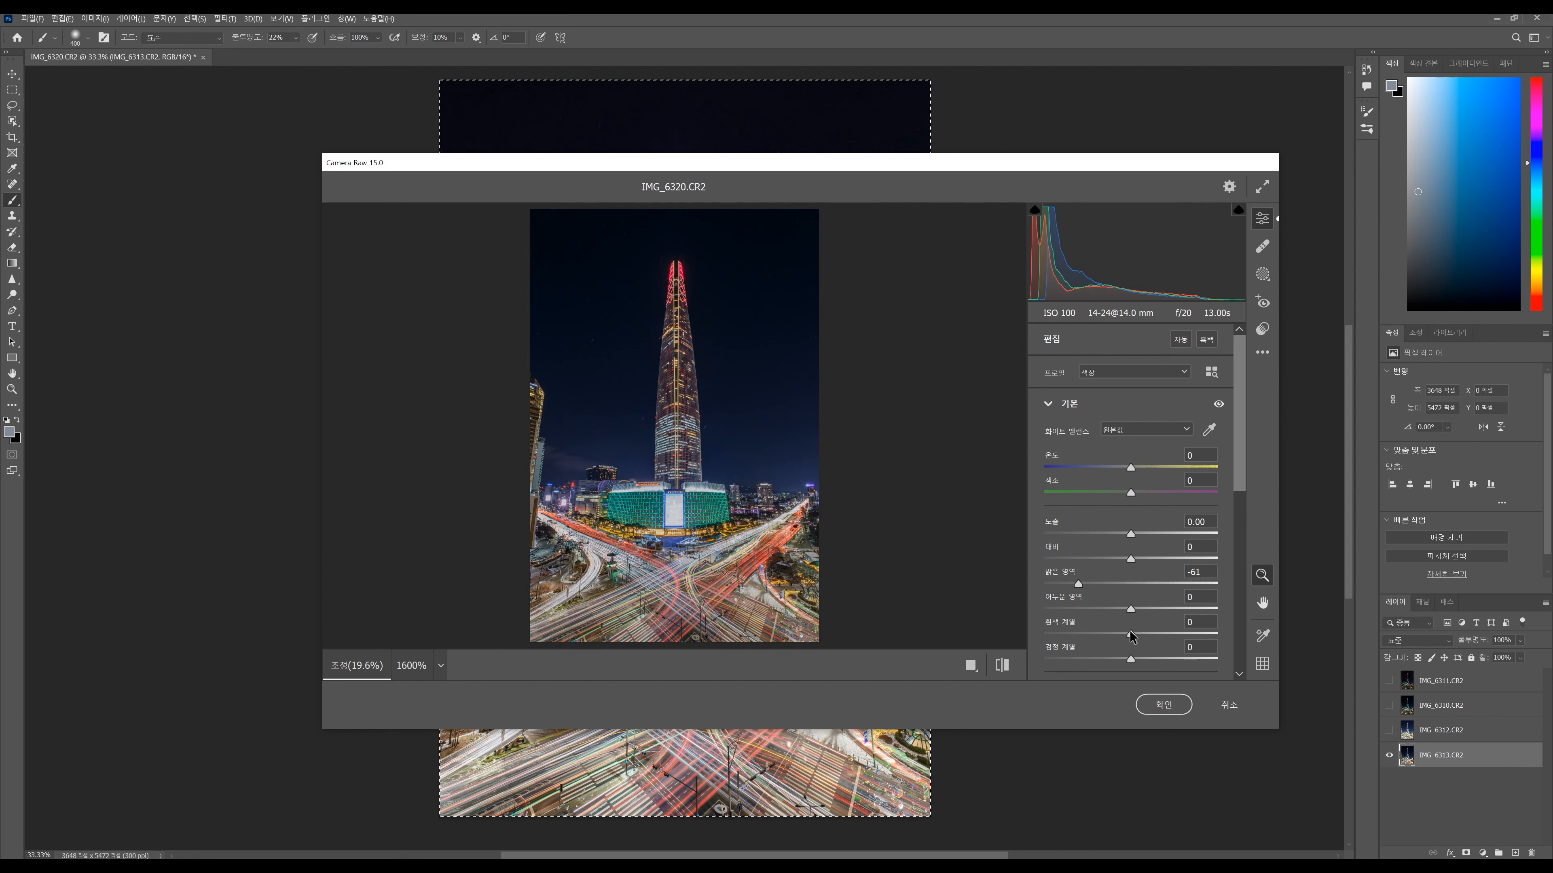
left_click_drag(1132, 634, 1123, 635)
left_click_drag(1079, 586, 1118, 586)
left_click(672, 582)
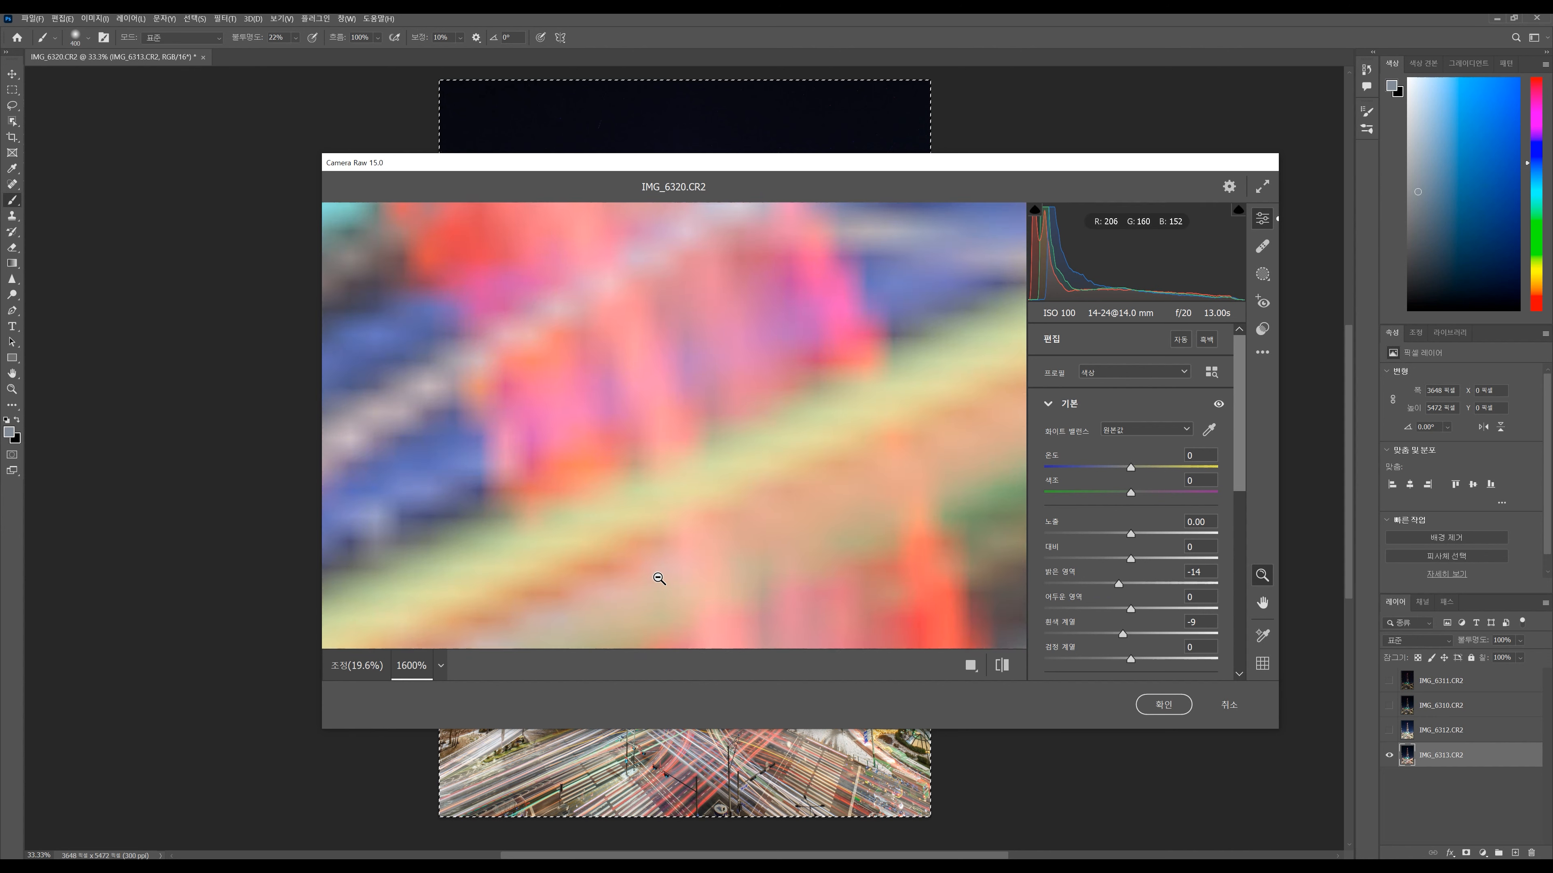
left_click(605, 498)
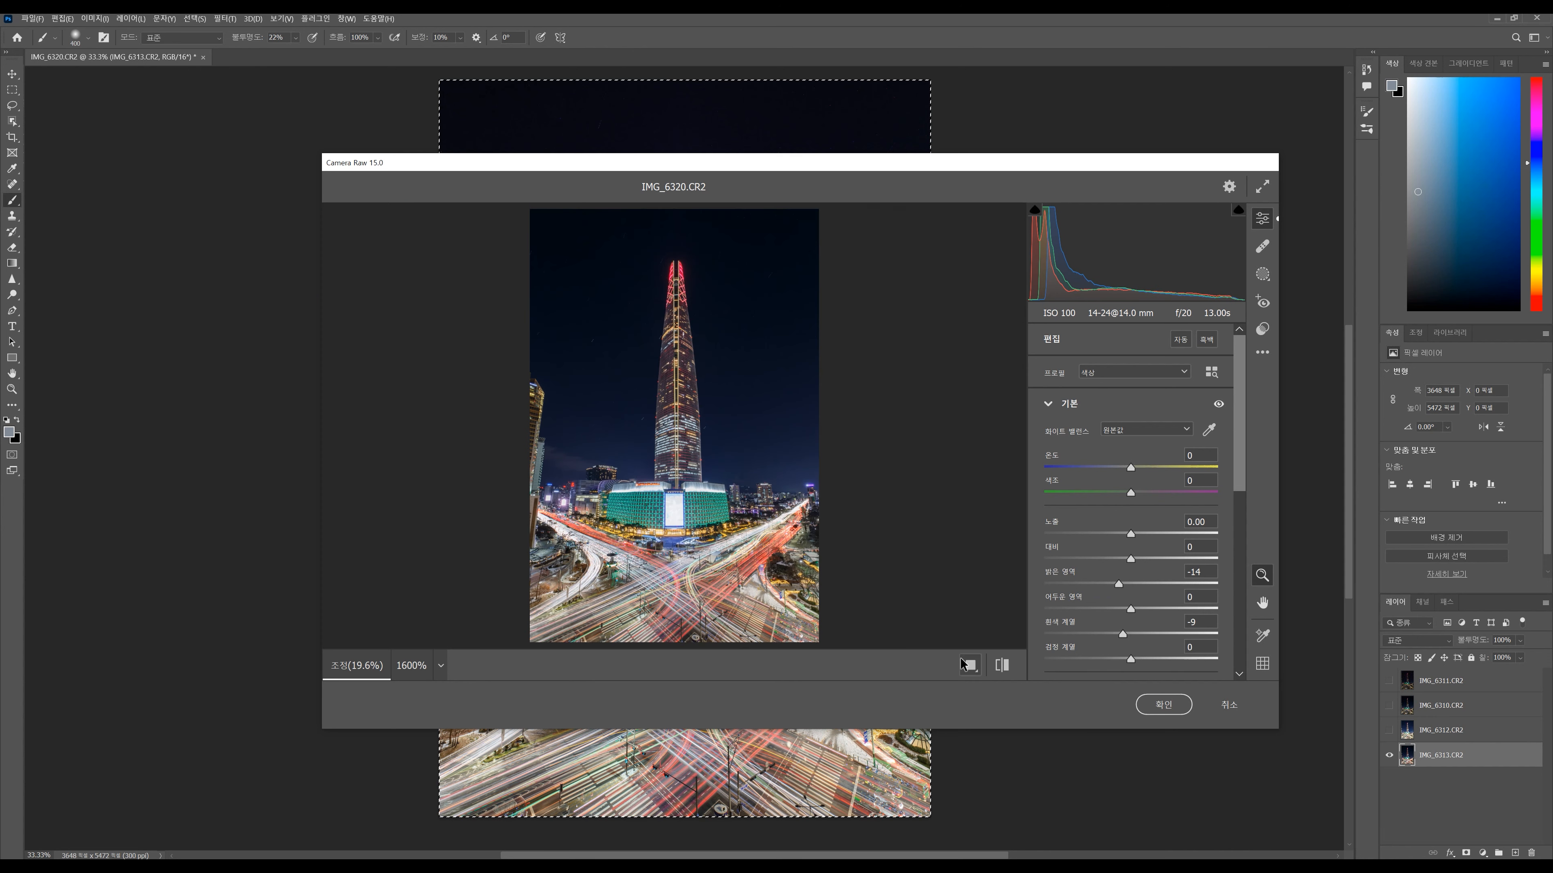
key("space")
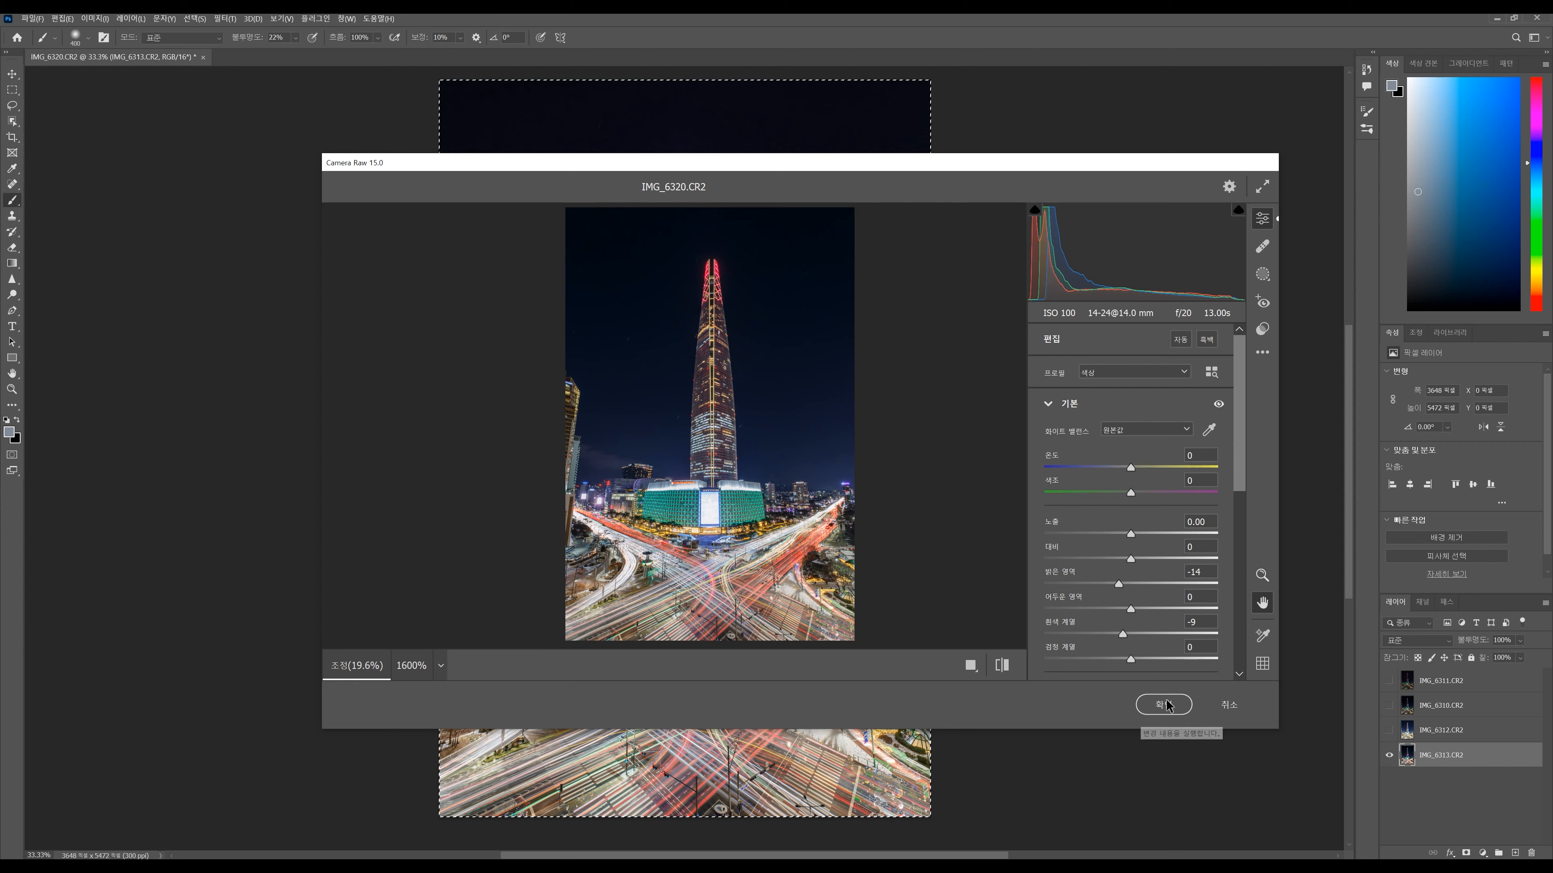
left_click(1163, 705)
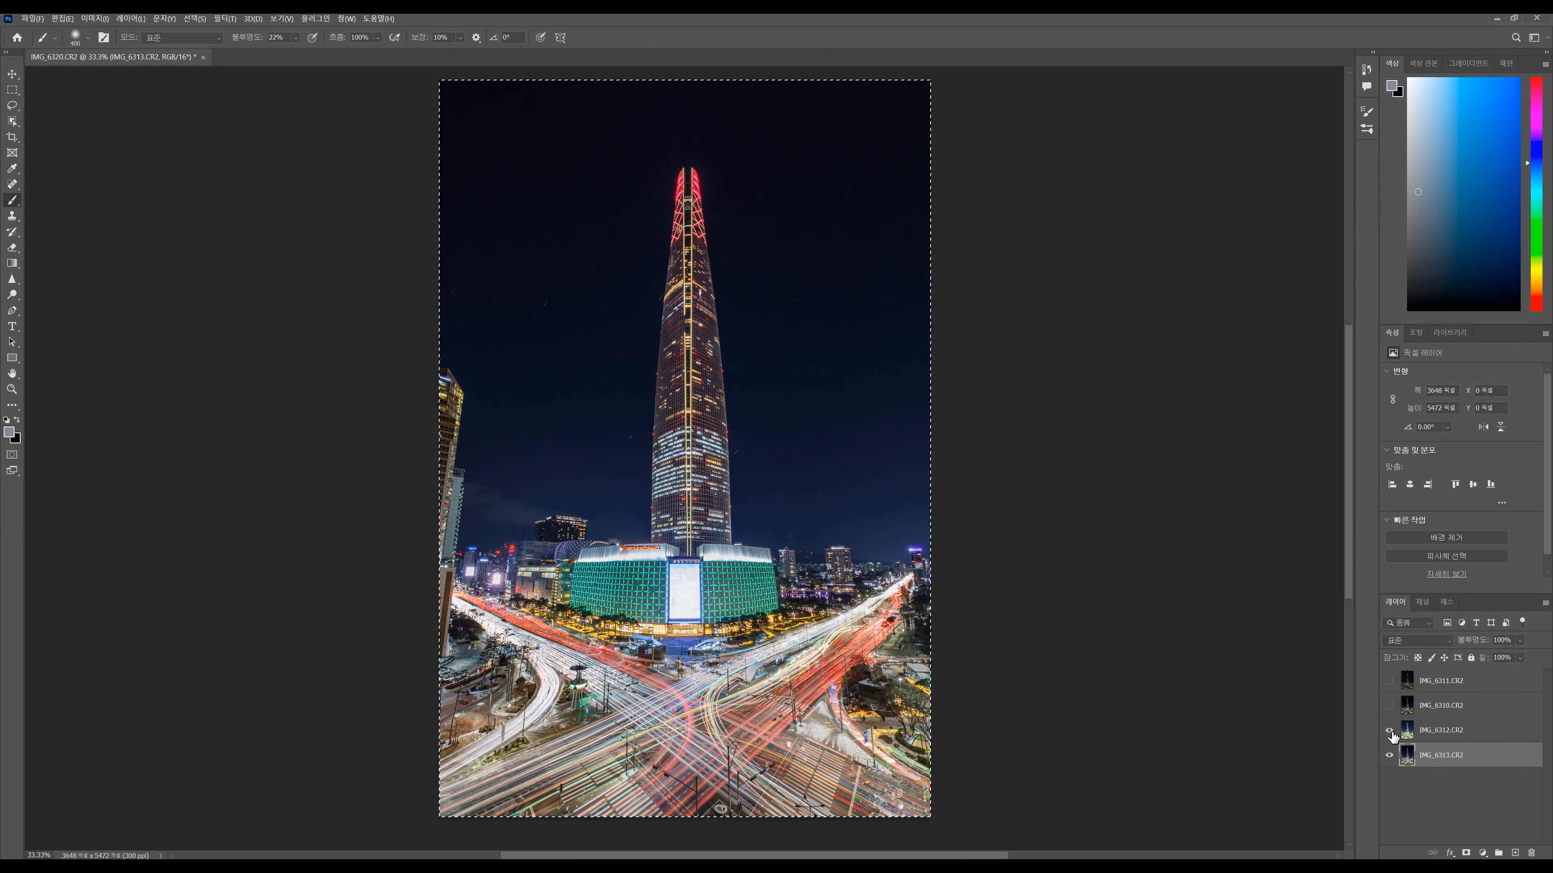
- Make the IMG_6310.CR2 and IMG_6311.CR2 layers visible and select the IMG_6311.CR2 layer
left_click_drag(1389, 707, 1388, 681)
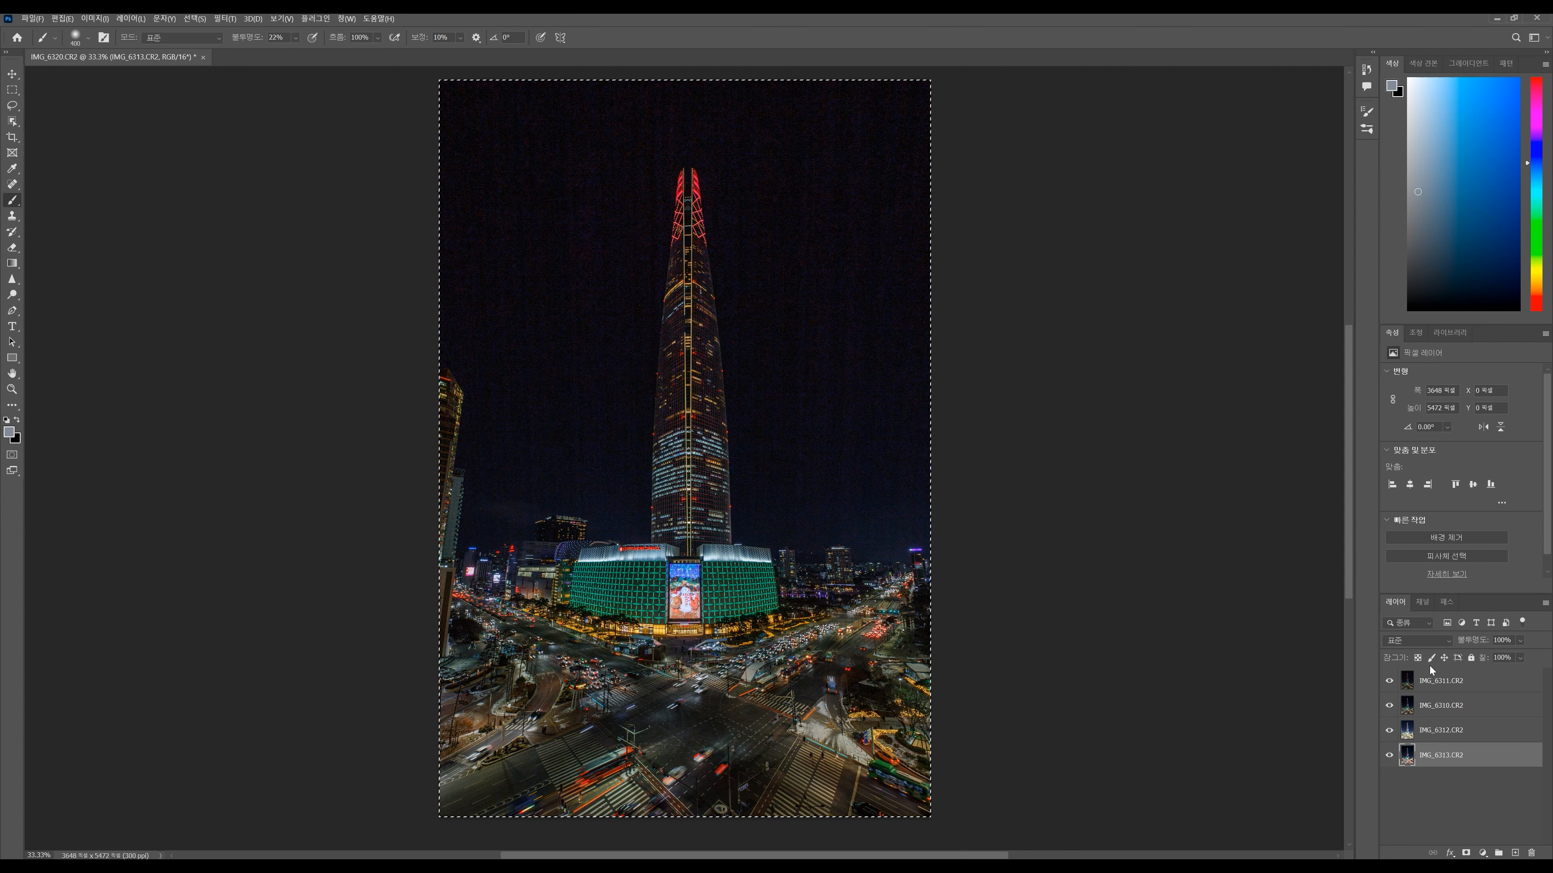
left_click(1461, 687)
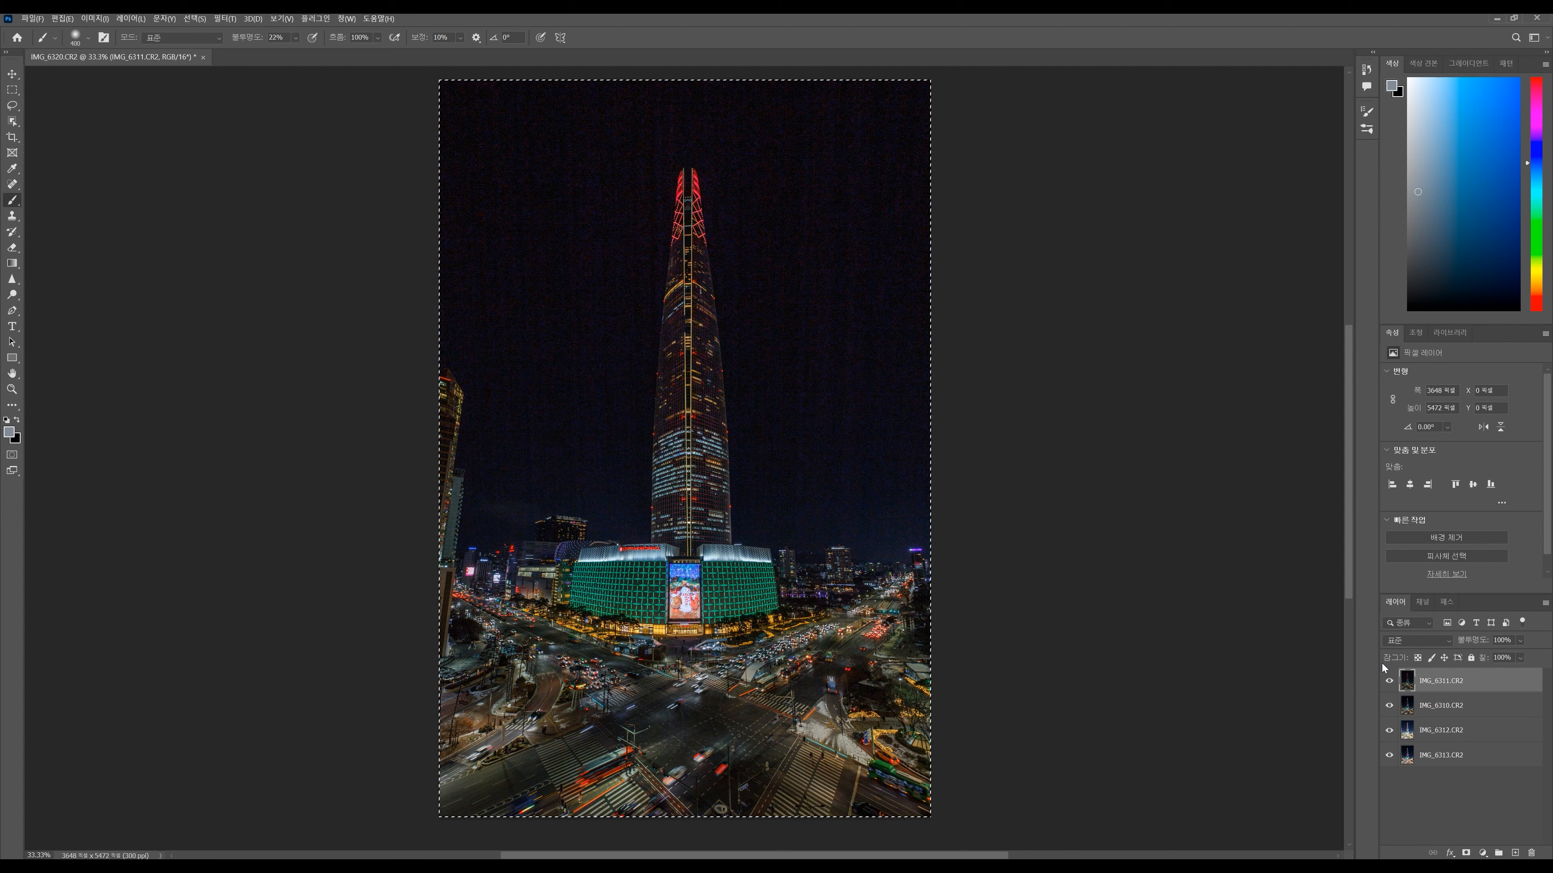
left_click(1450, 708)
left_click(1463, 690)
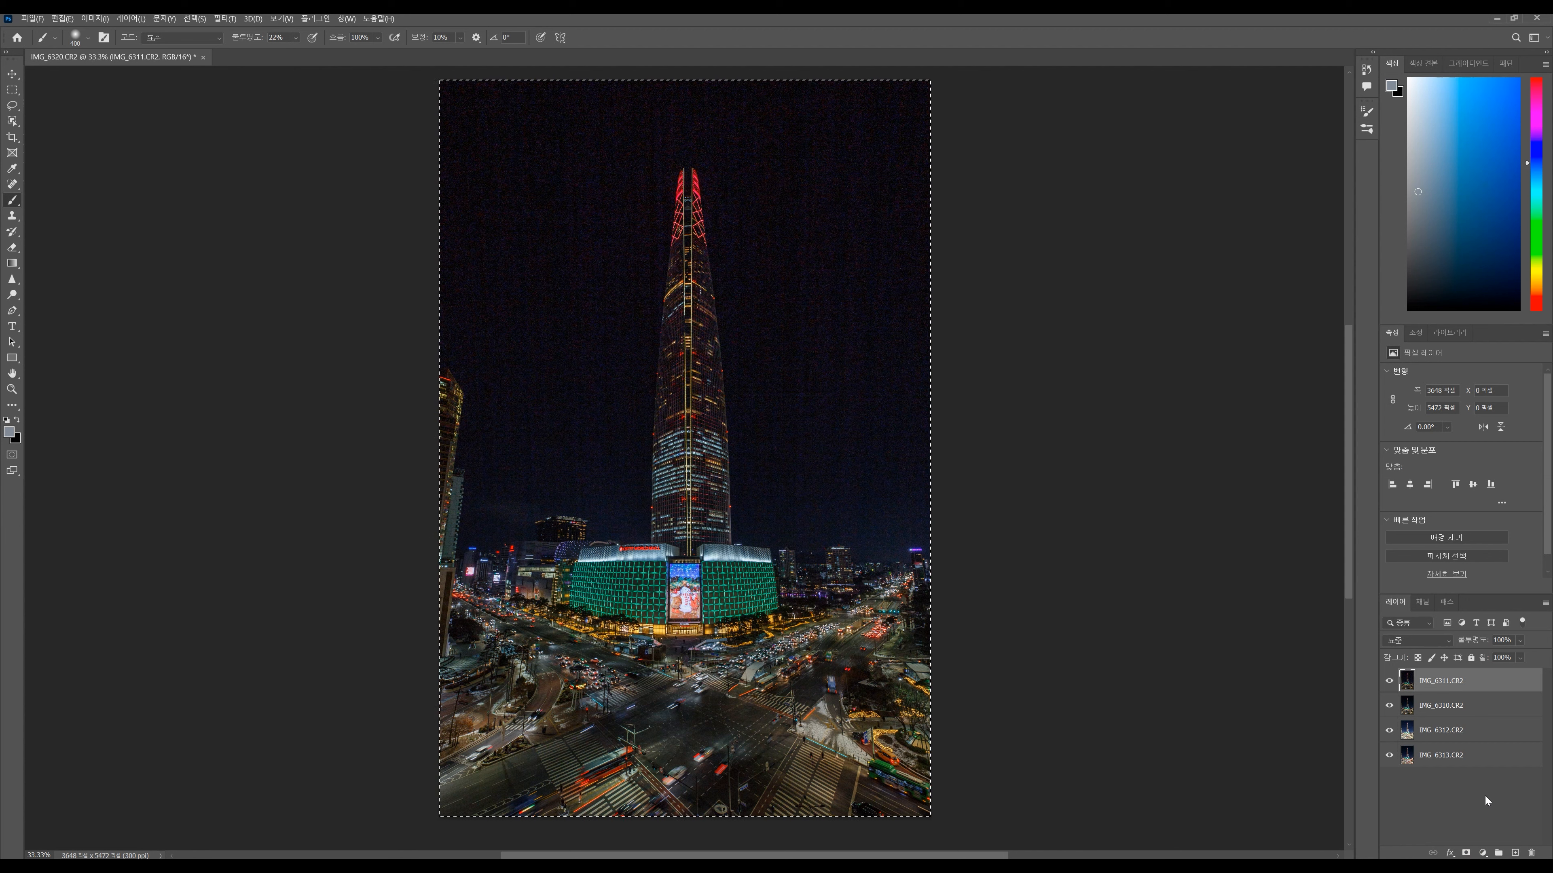
- Add a black layer mask to the IMG_6311.CR2 layer and another to the IMG_6310.CR2 layer
left_click(1465, 854)
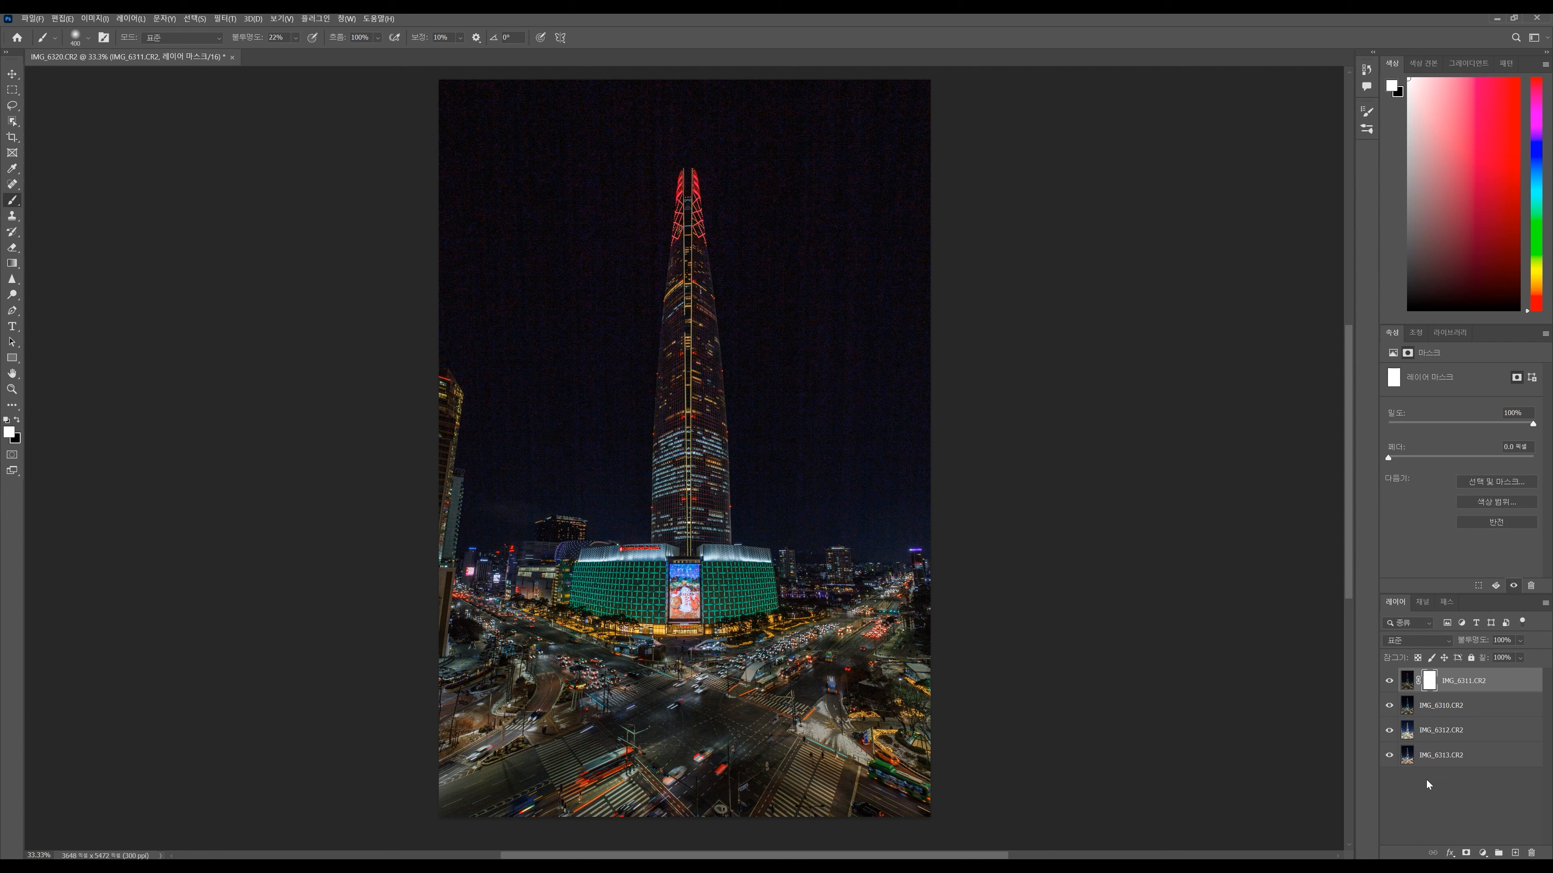
key("ctrl+z")
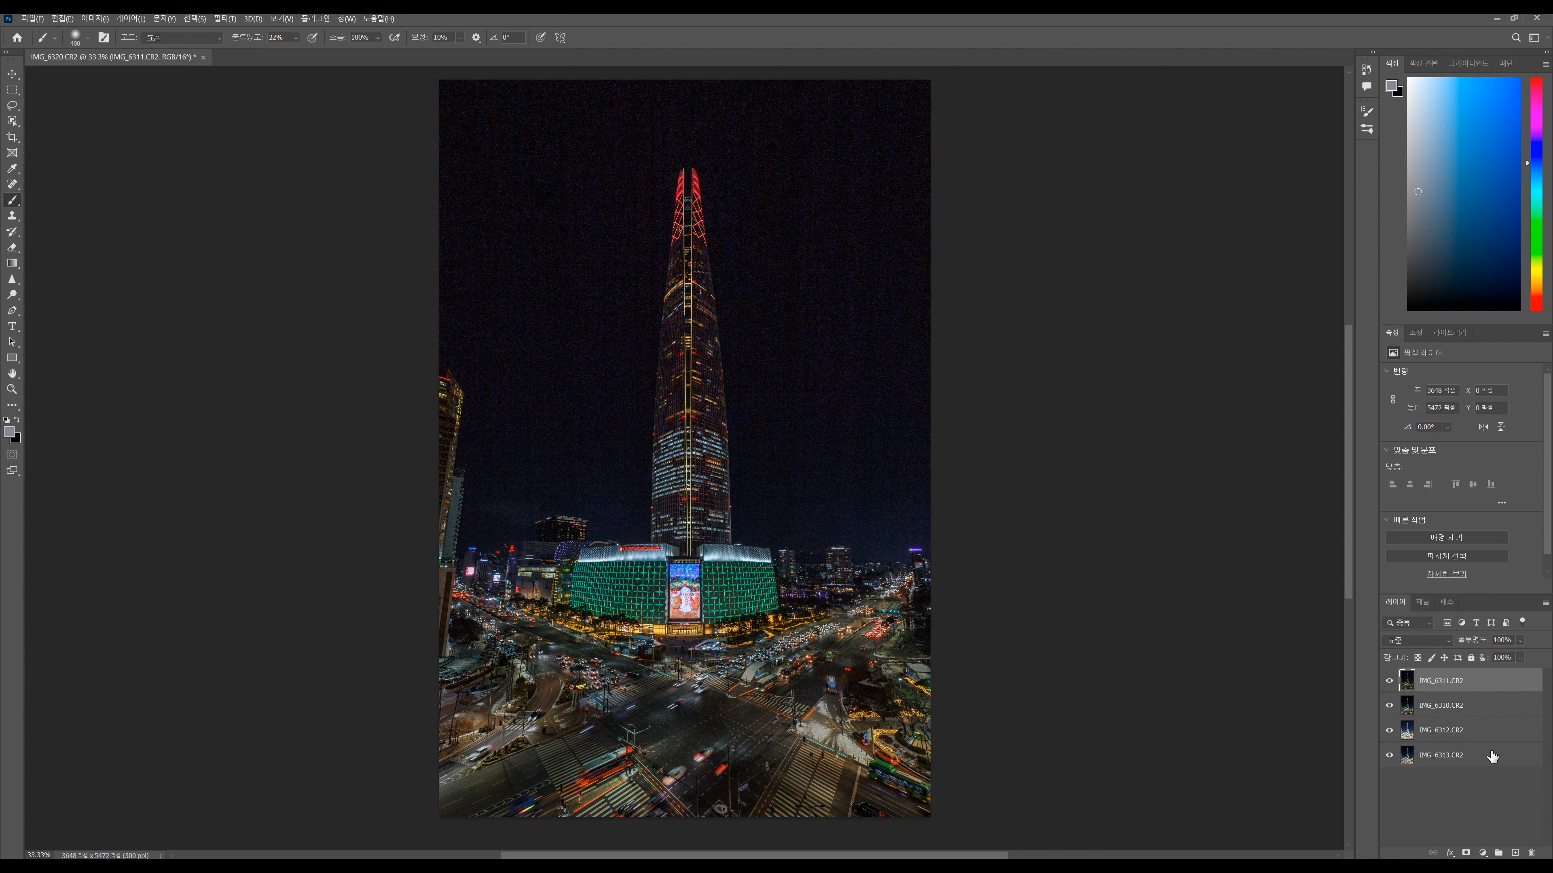
left_click(1466, 853, "alt")
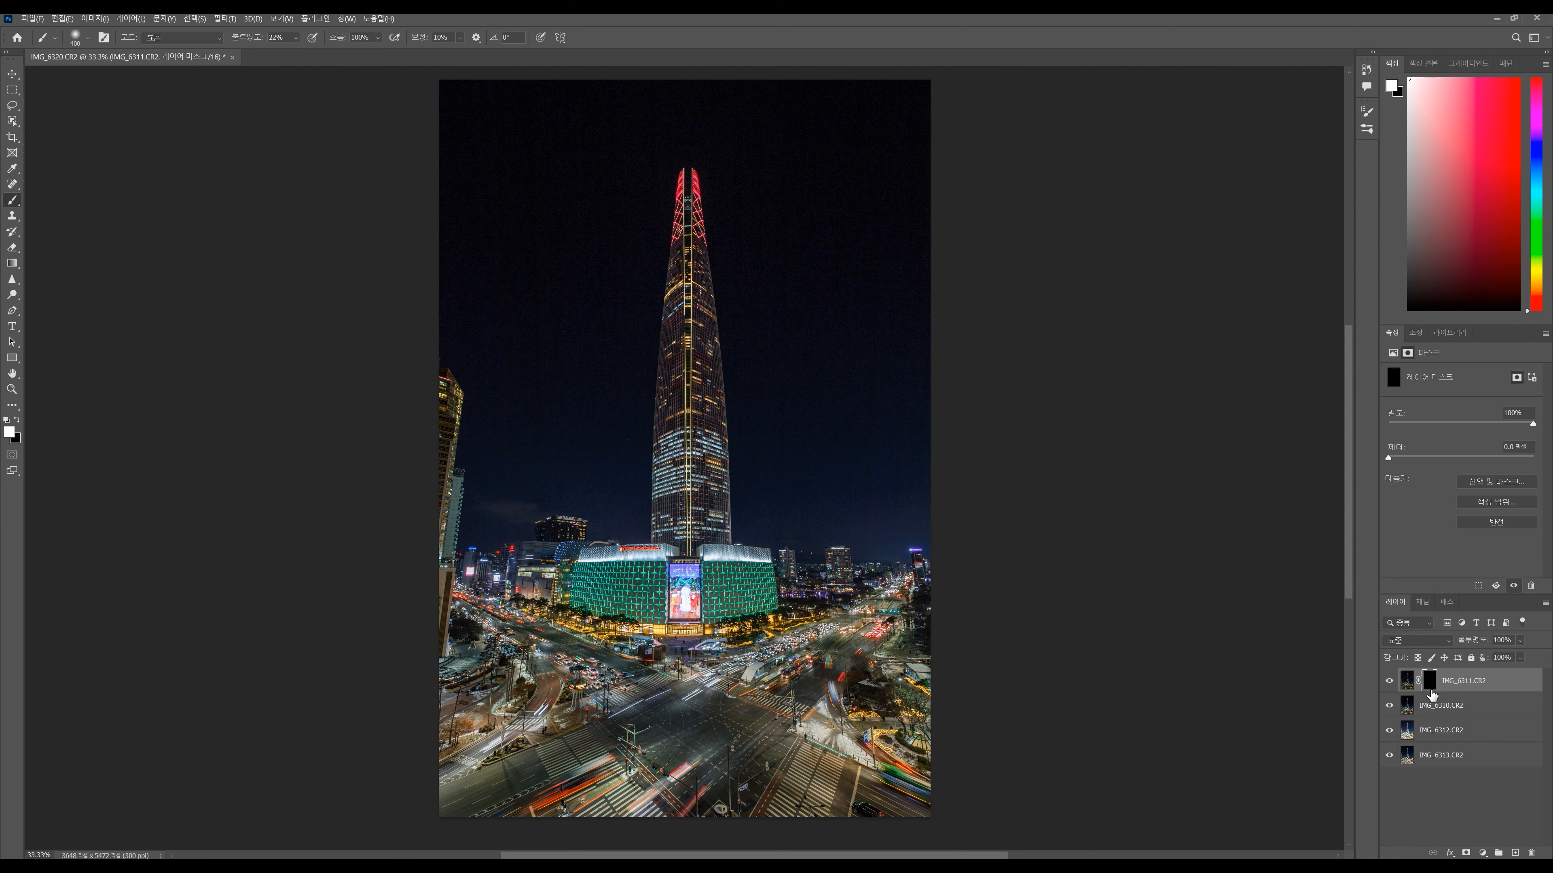
left_click(1460, 710)
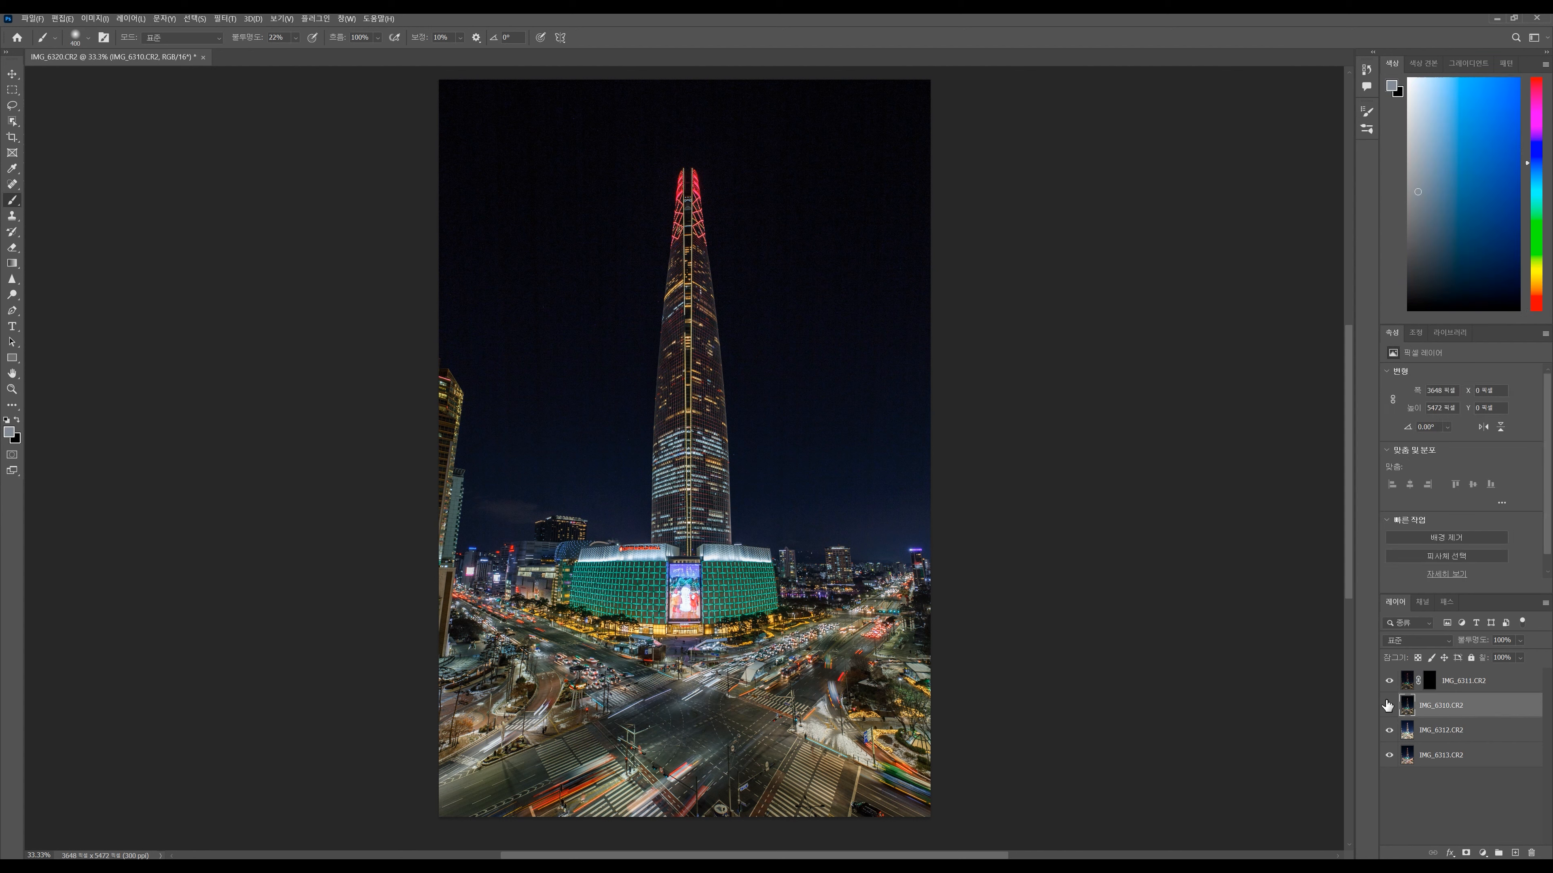
left_click(1466, 853, "alt")
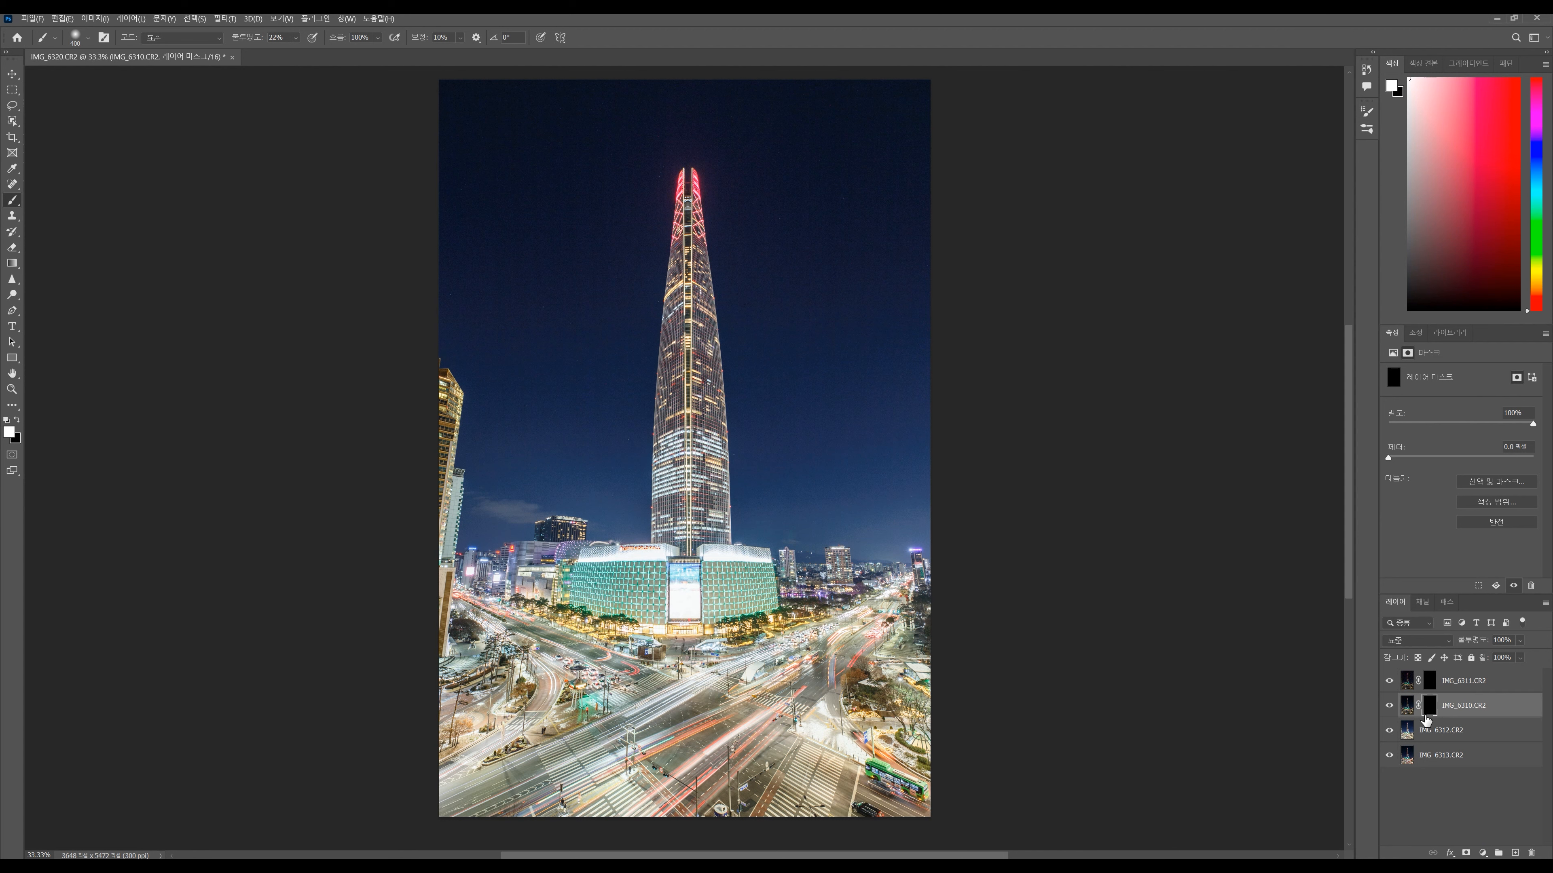
left_click(1437, 738)
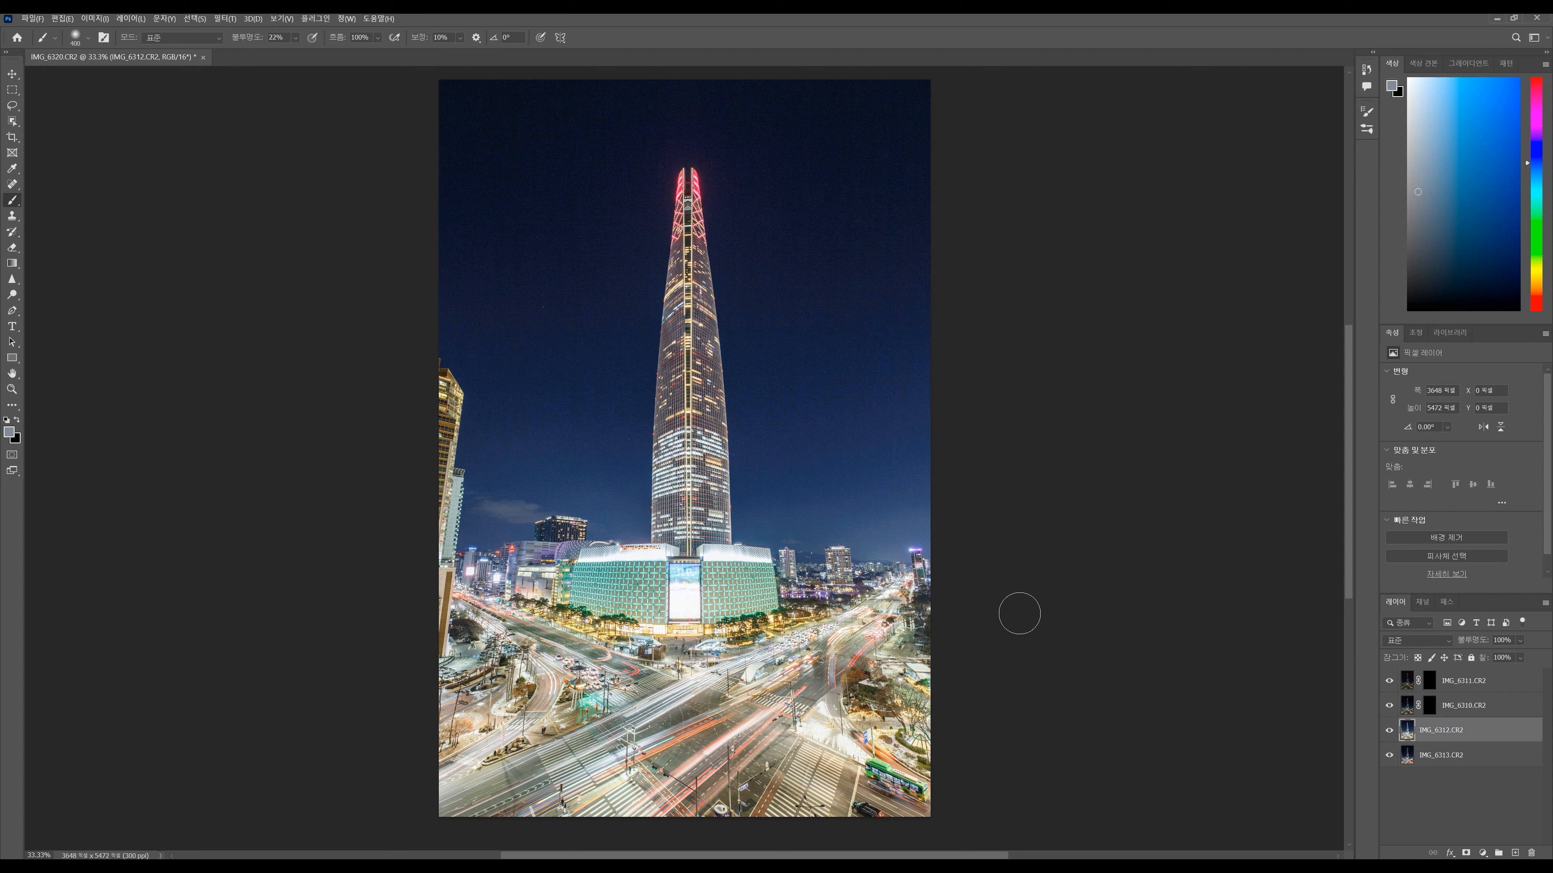
- Target the IMG_6310.CR2 mask and set the Brush tool to a soft round tip with 21% opacity
left_click(1430, 703)
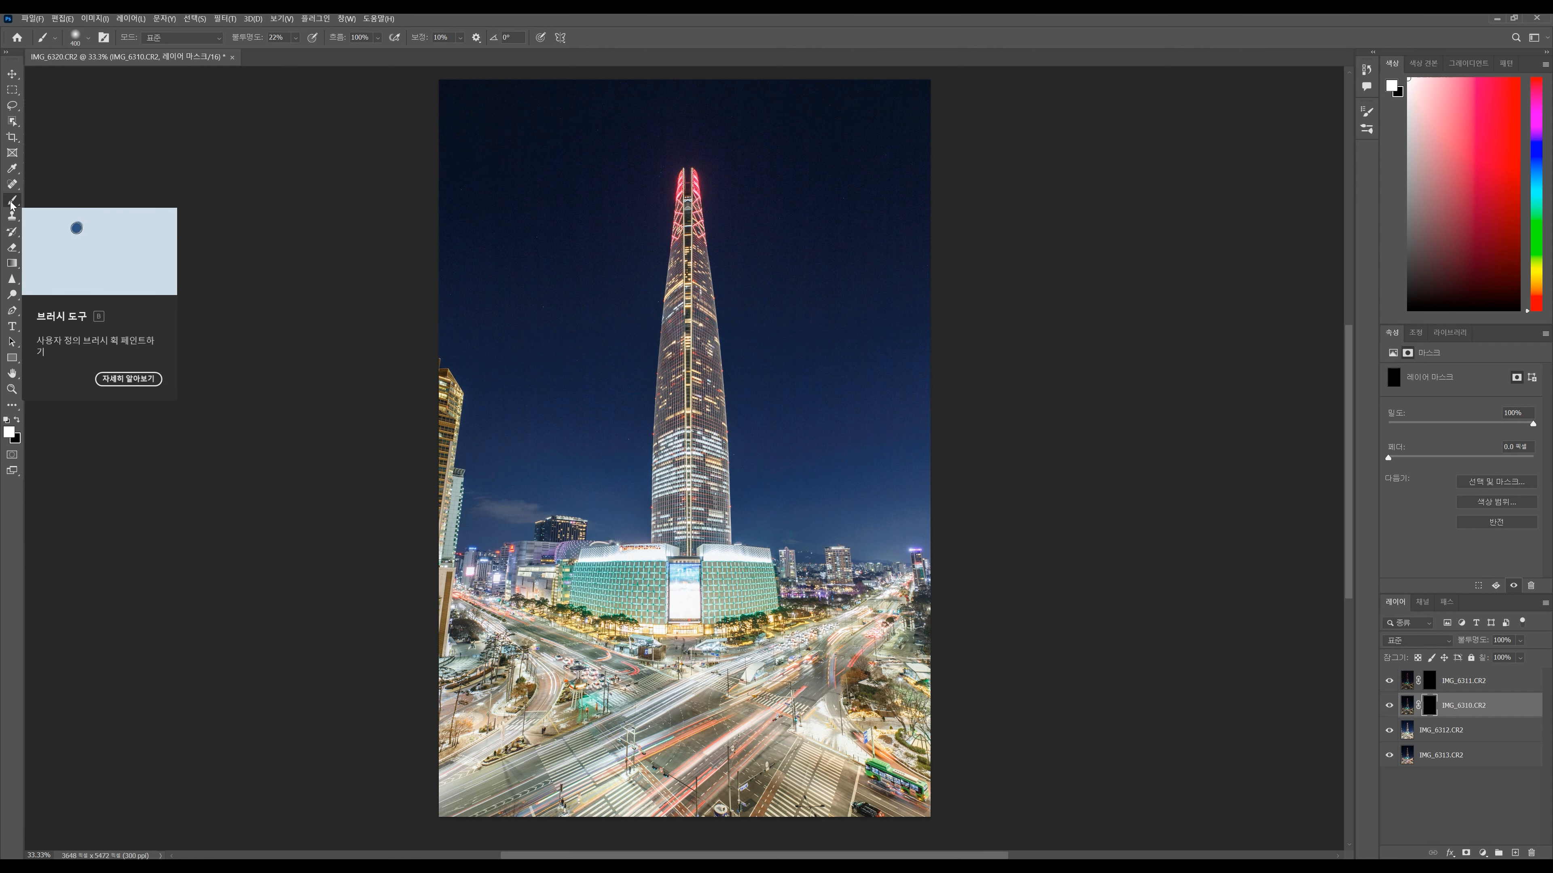
scroll(780, 487, "down", 2)
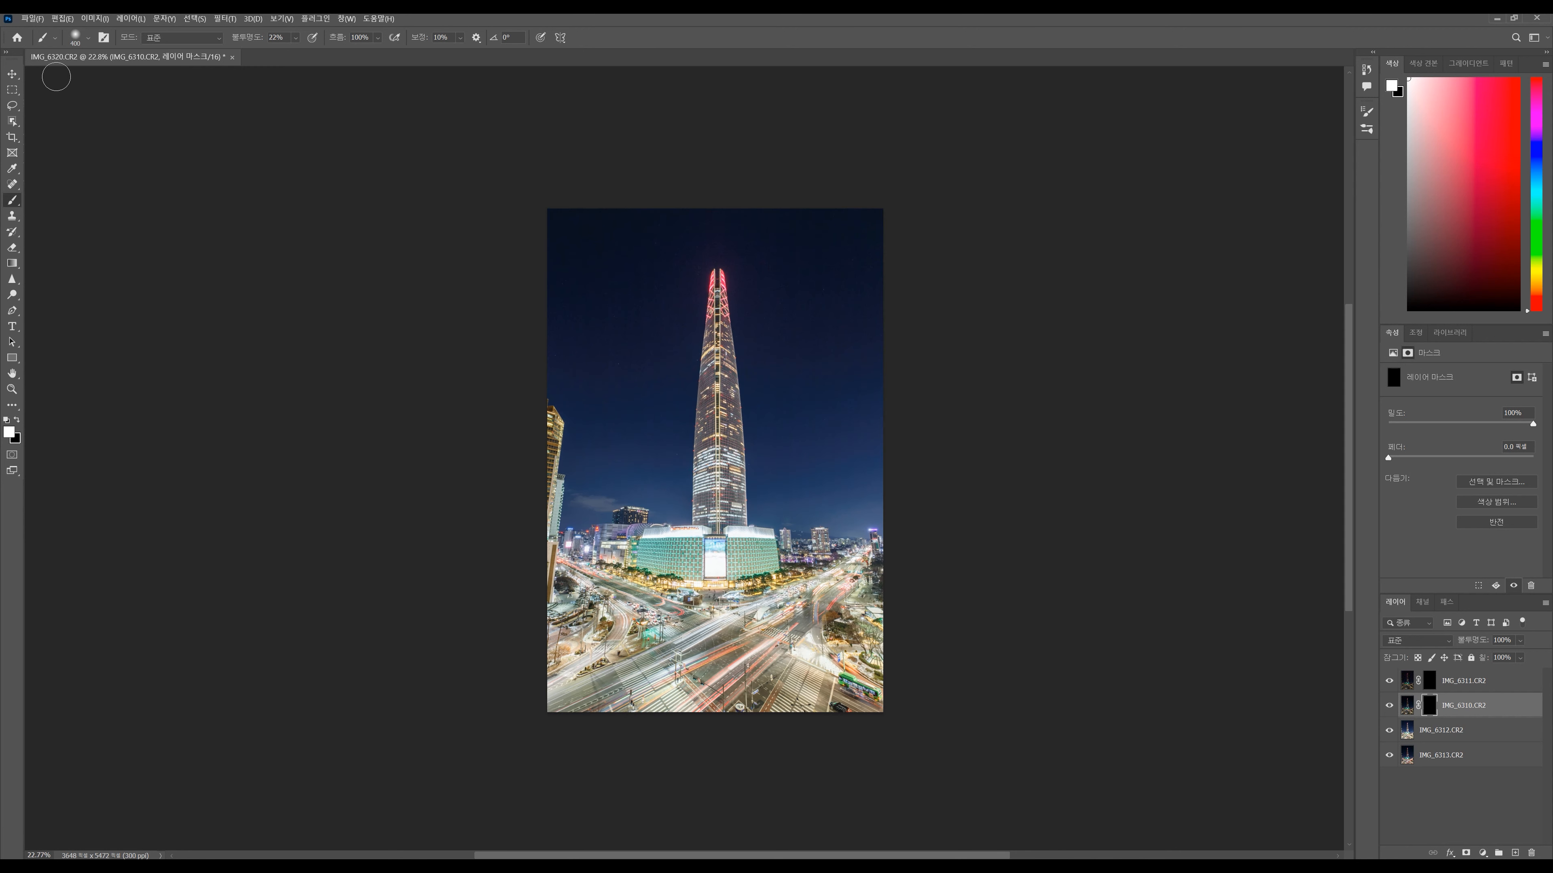
left_click(87, 40)
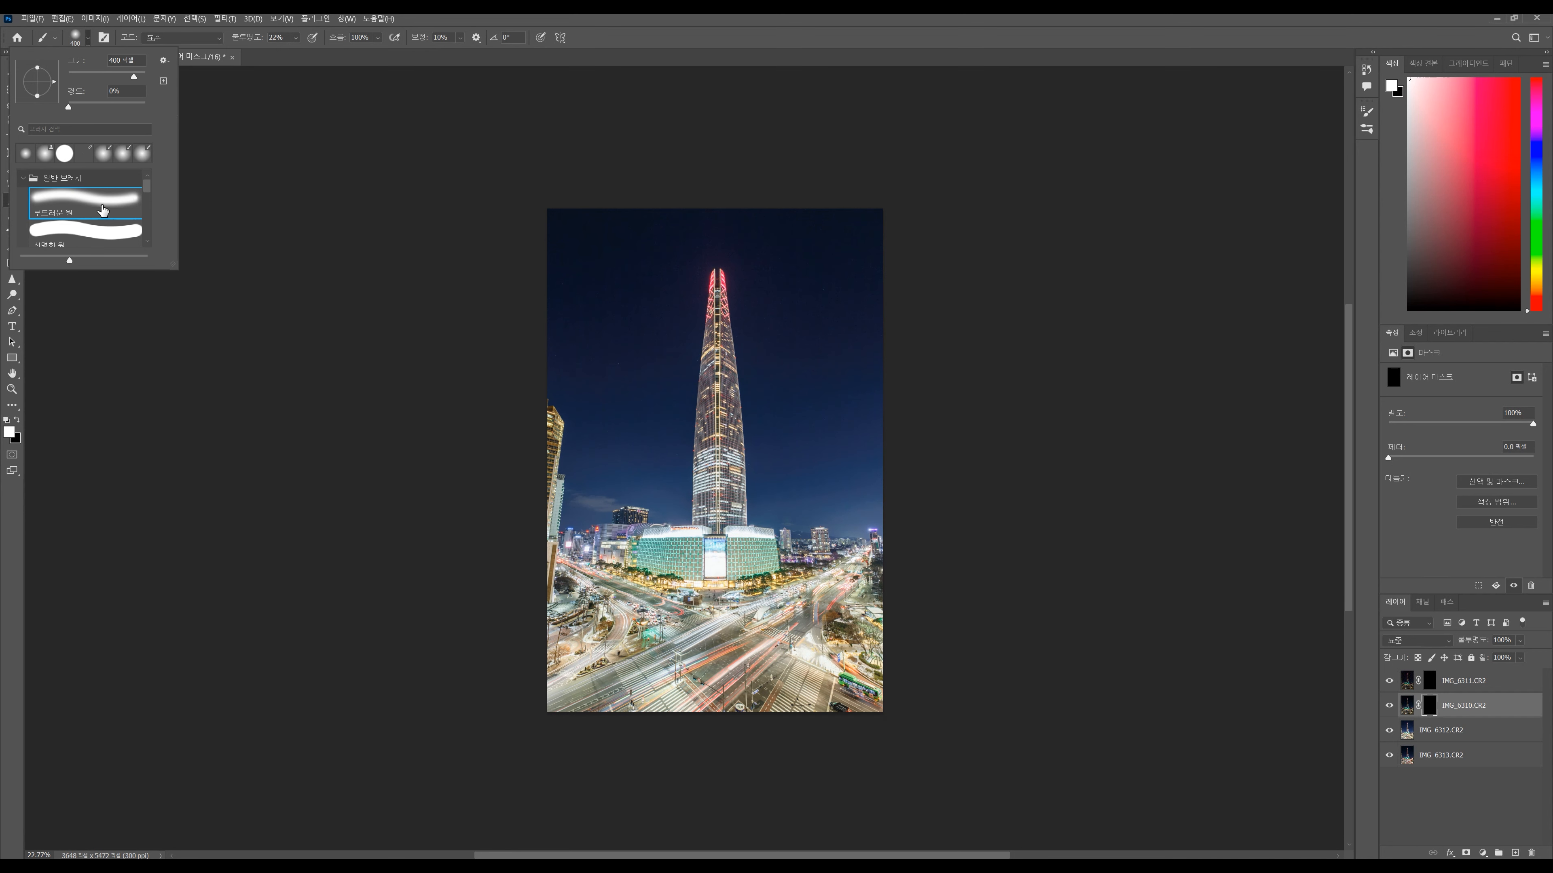
scroll(102, 215, "down", 1)
scroll(88, 206, "up", 1)
double_click(98, 202)
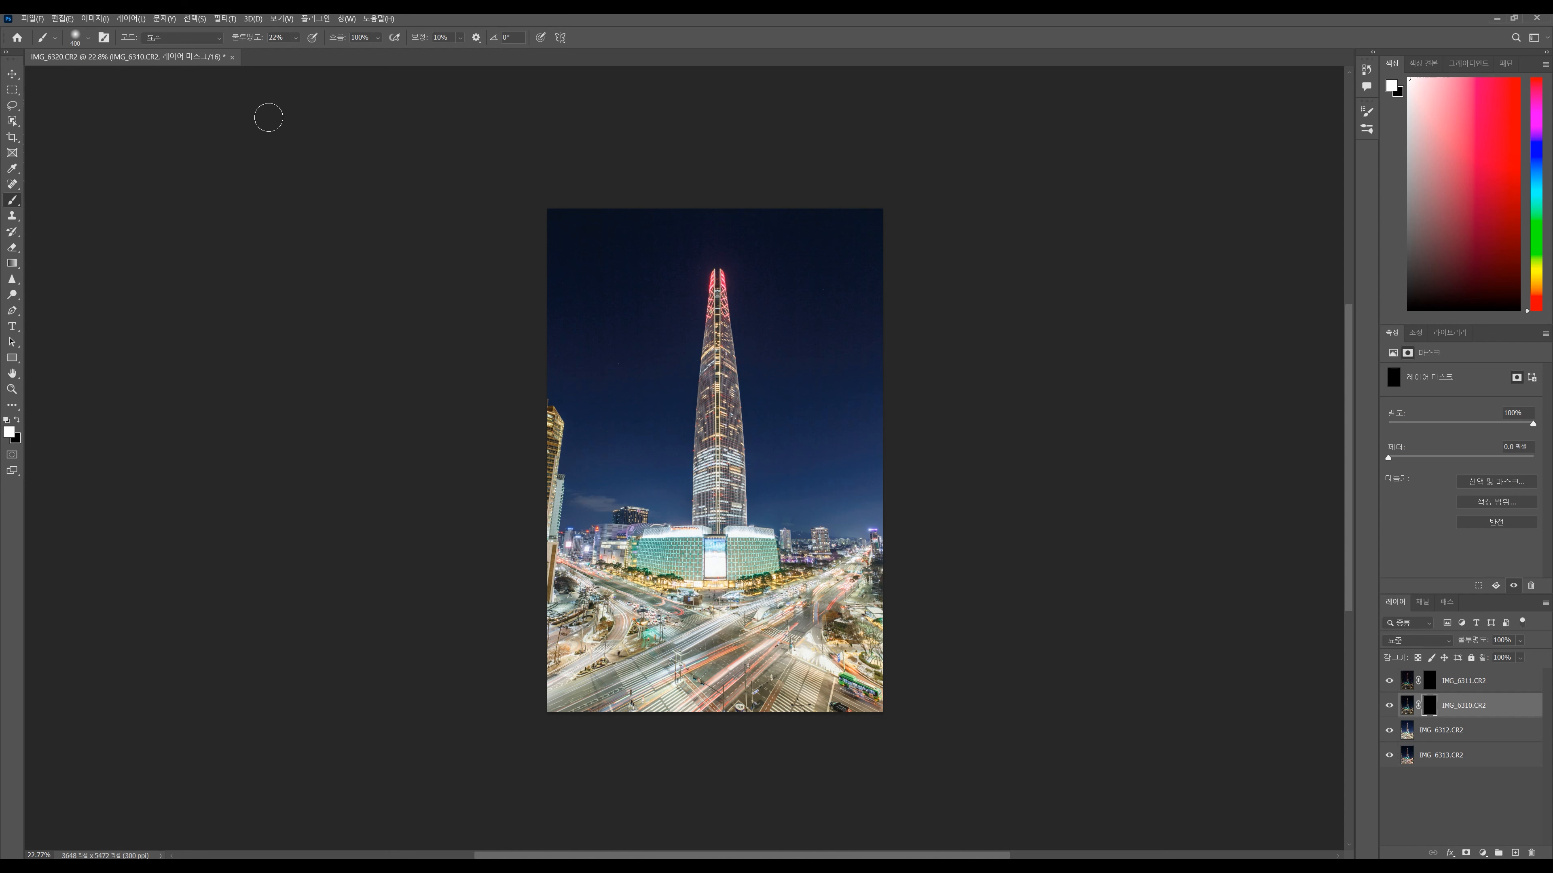
left_click(88, 38)
left_click(303, 174)
left_click(296, 38)
left_click_drag(301, 53, 302, 53)
- Enlarge the brush to 1700 px and paint white on the IMG_6310.CR2 mask over the streets and the skyline
scroll(736, 569, "up", 3)
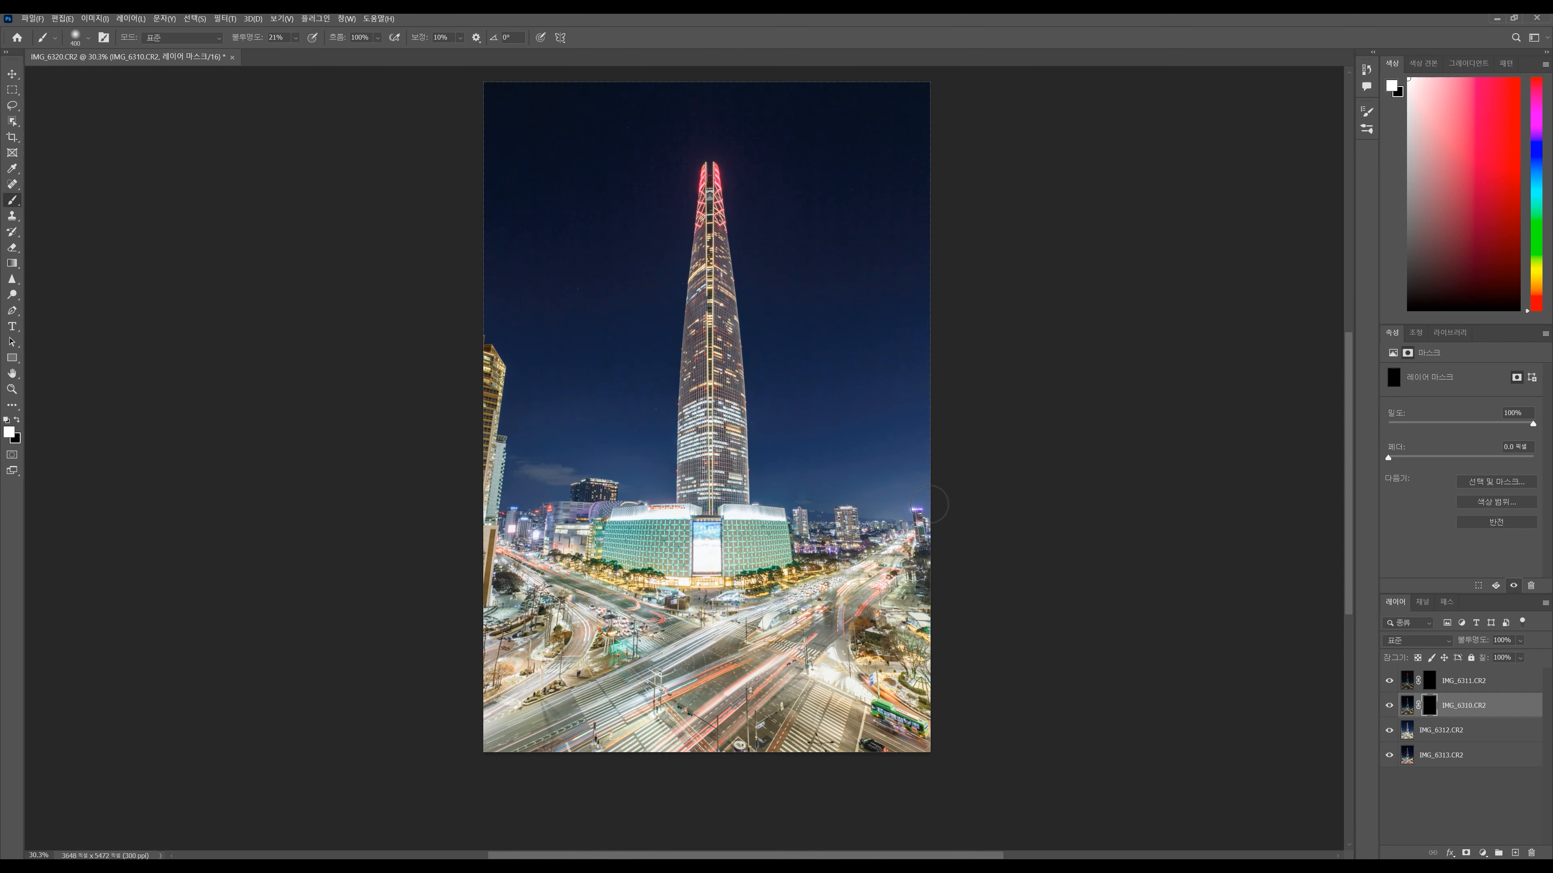
key("bracketright")
key("bracketright")
key("bracketright")
key("bracketright")
key("bracketright")
key("bracketright")
key("bracketright")
key("bracketright")
key("bracketright")
key("bracketright")
key("bracketright")
key("bracketright")
key("bracketright")
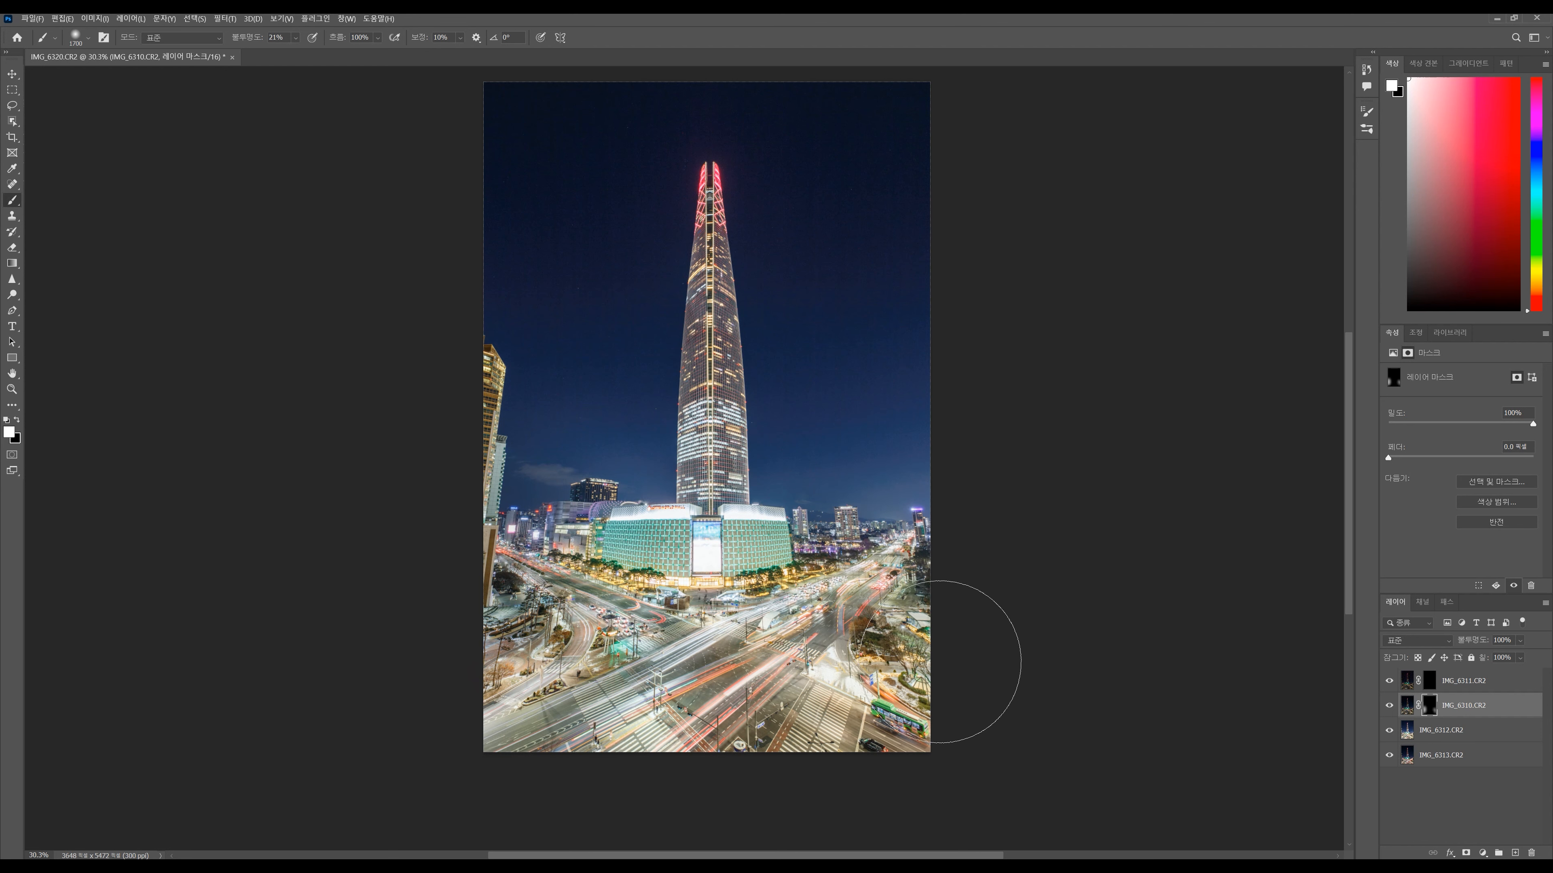
key("bracketleft")
key("bracketleft")
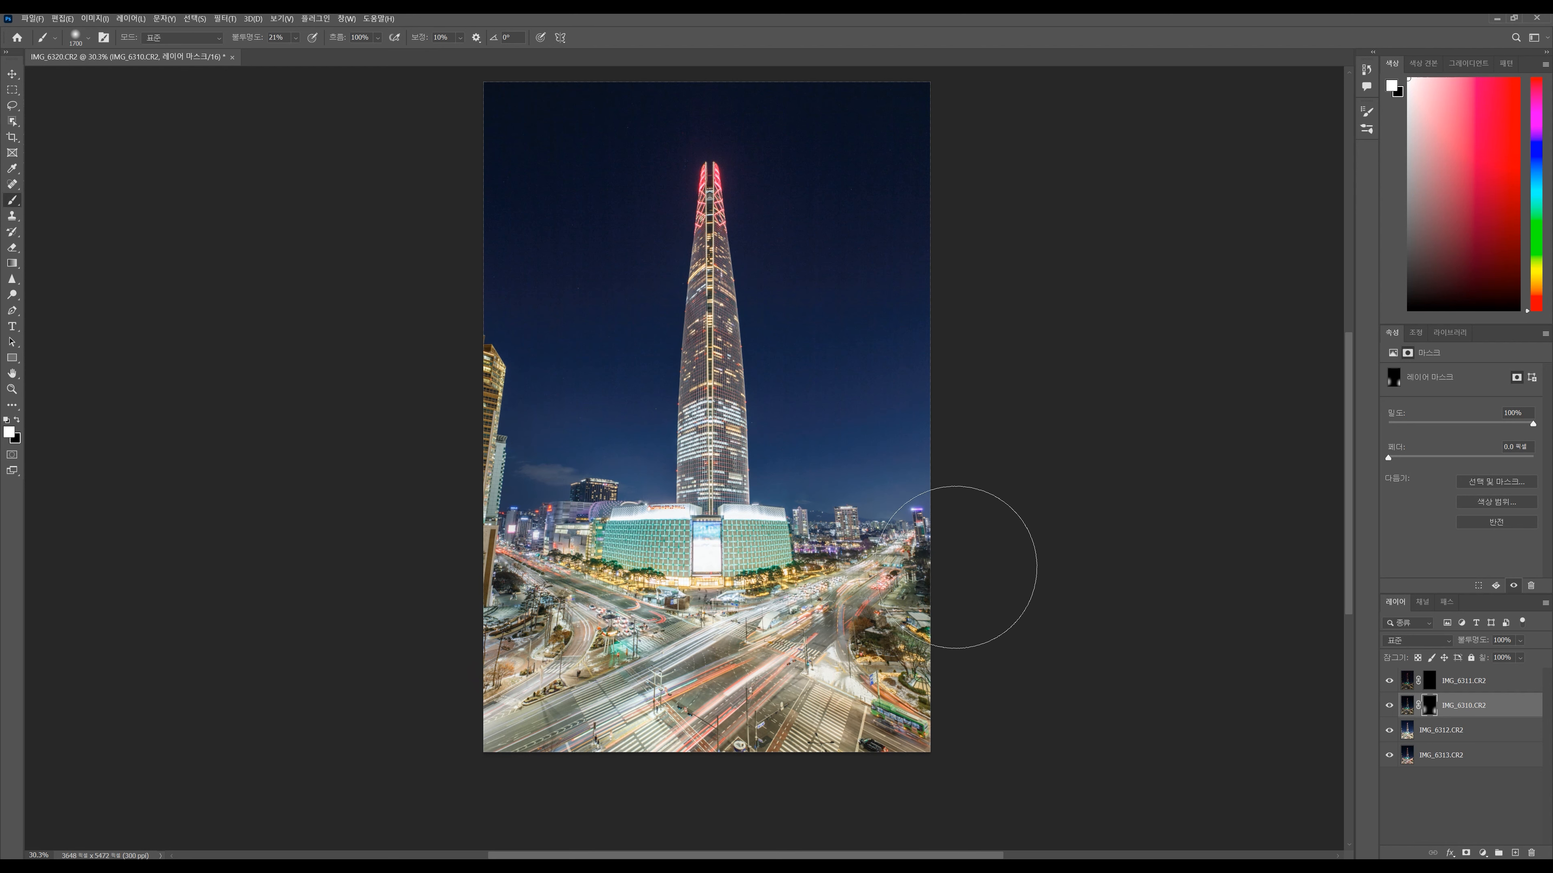
key("bracketright")
key("bracketright")
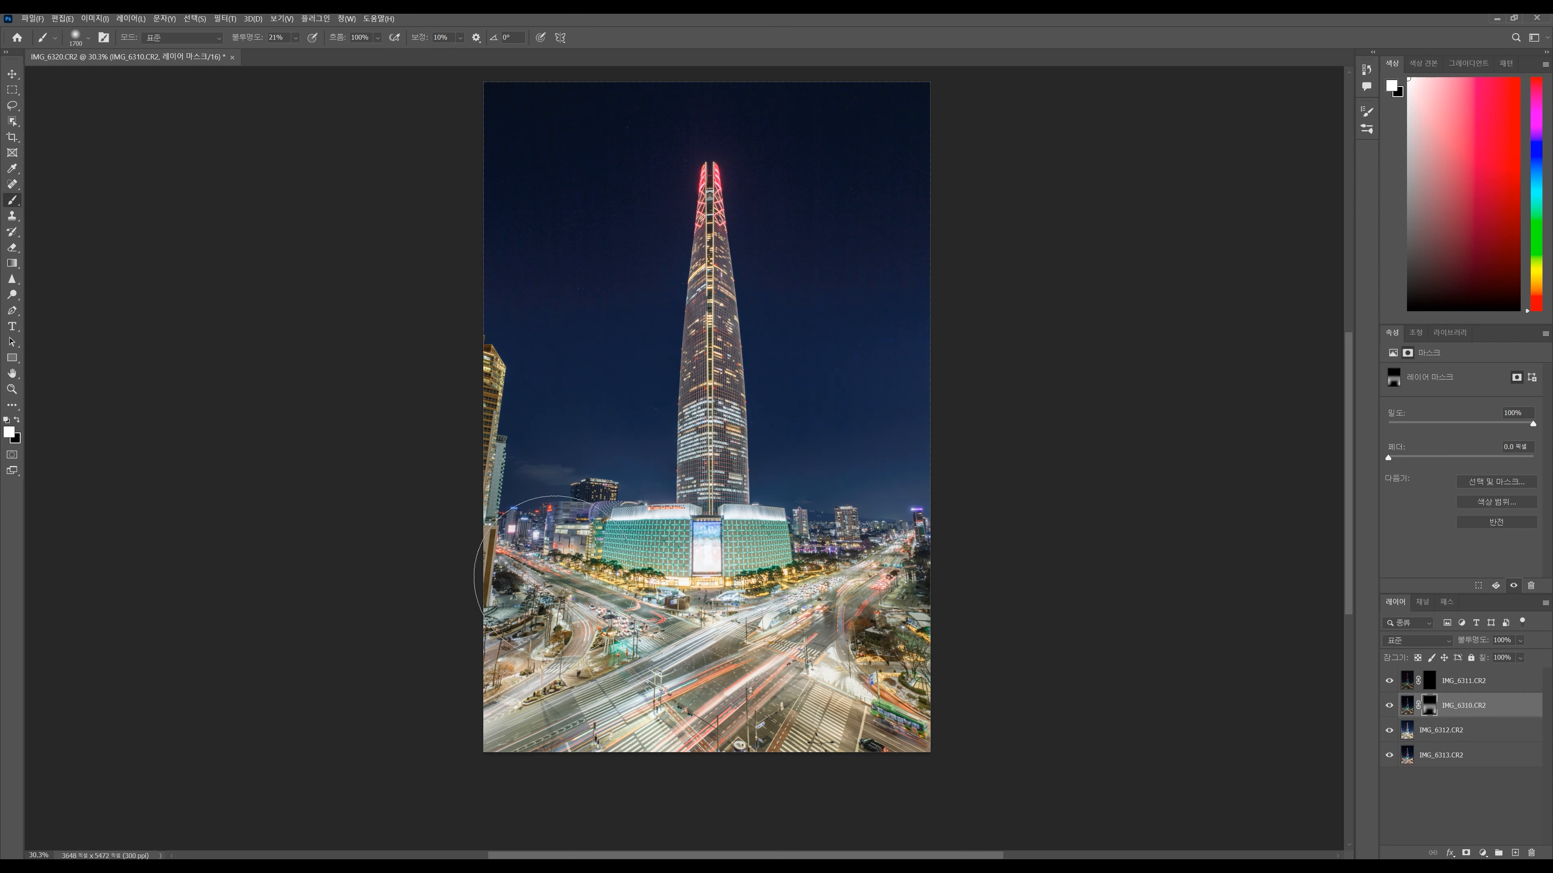
left_click_drag(404, 479, 1079, 488)
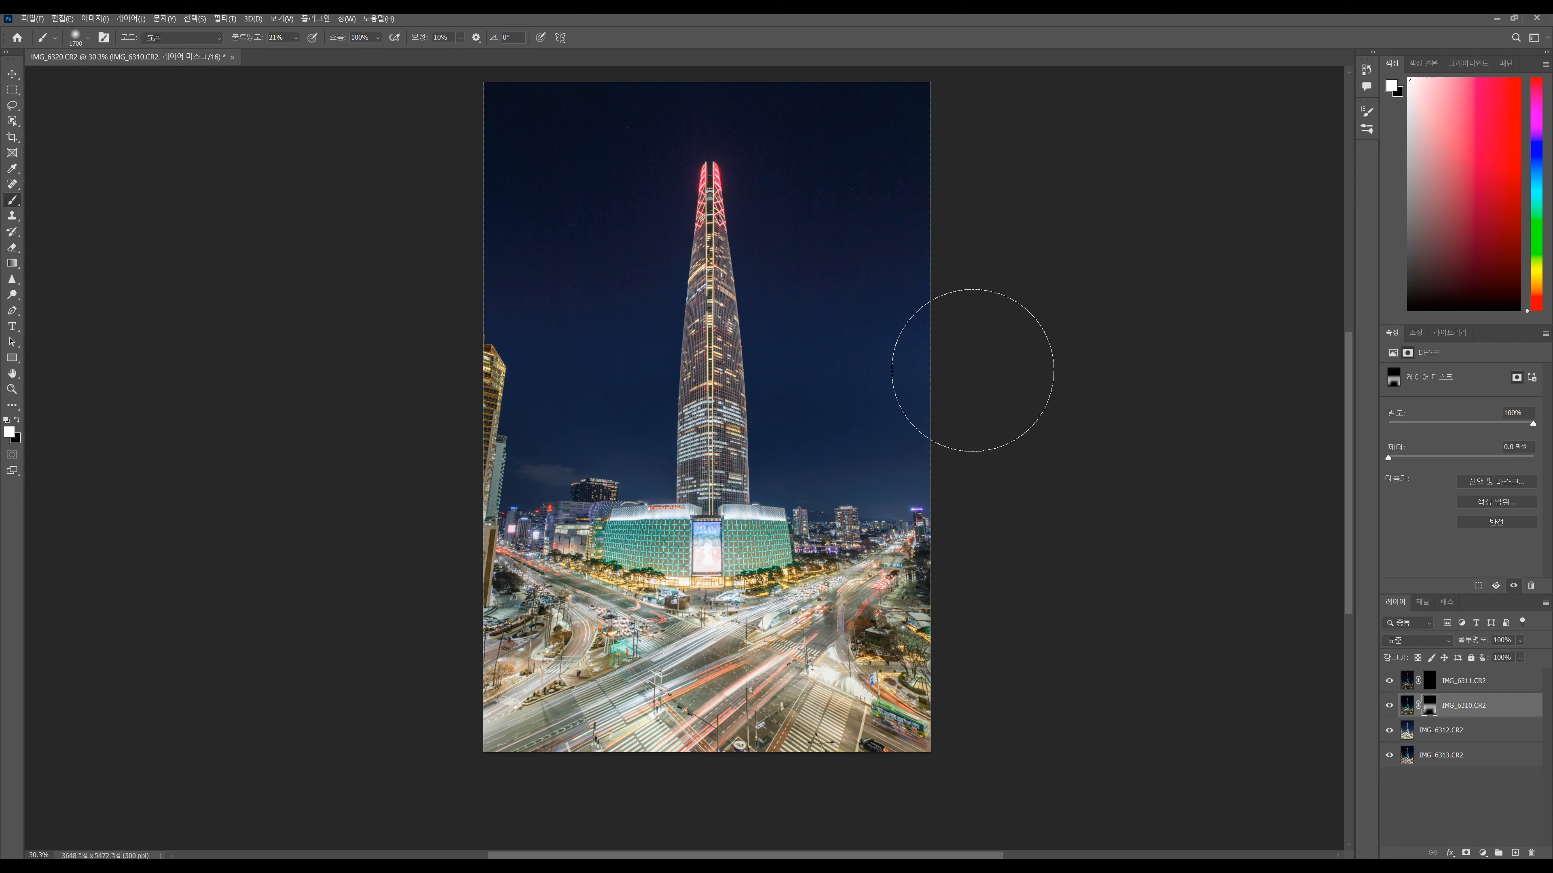
- Lower the brush opacity to 11% and paint across the sky at the tower's mid-height on the IMG_6310.CR2 mask
scroll(869, 581, "down", 3)
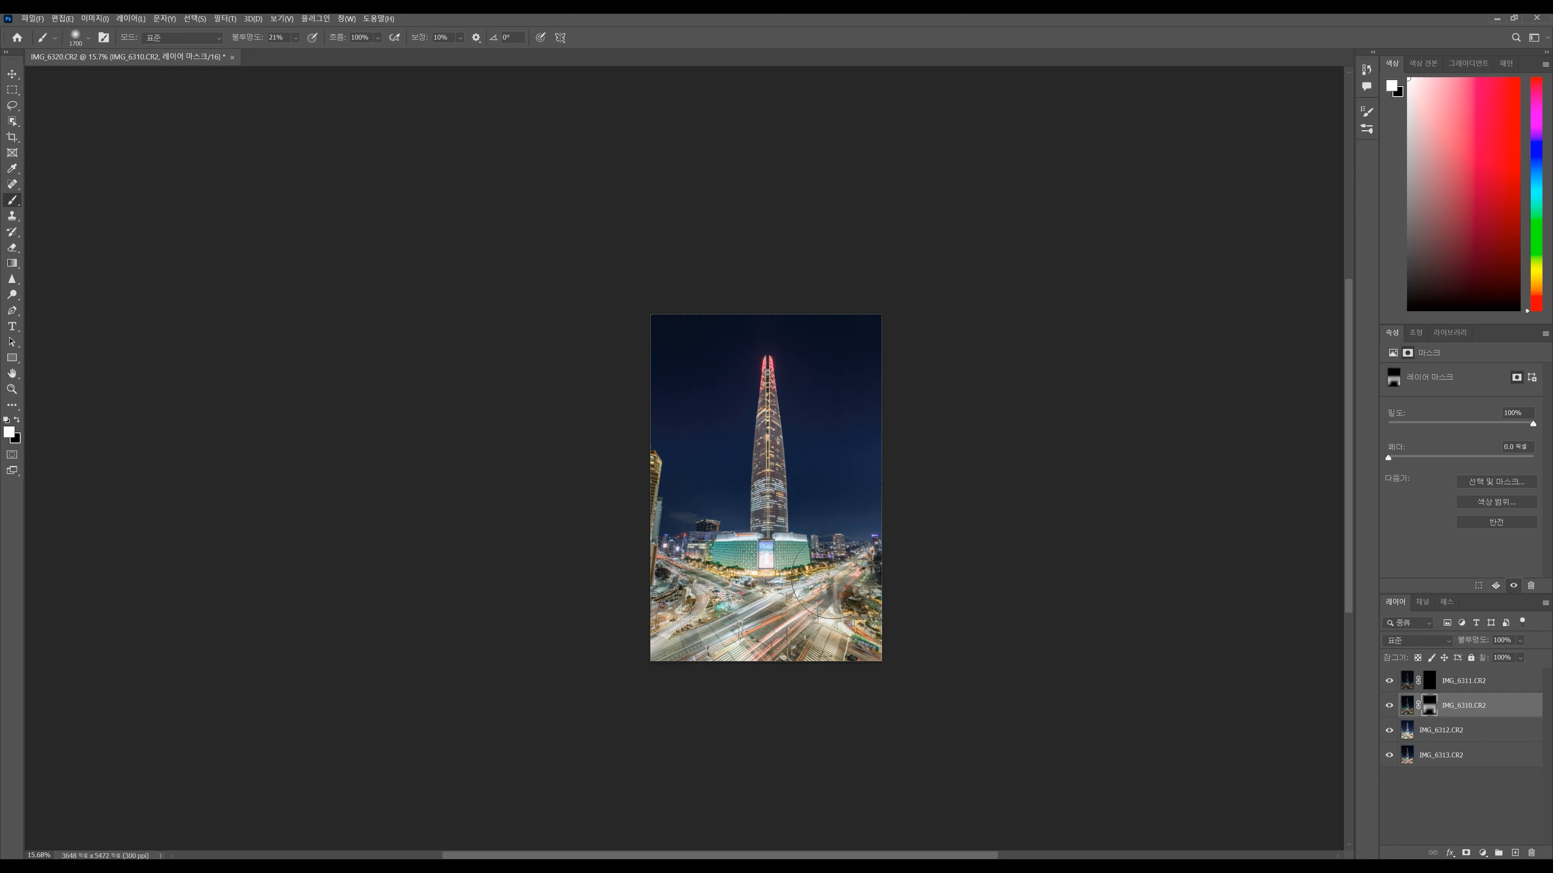
scroll(843, 598, "down", 1)
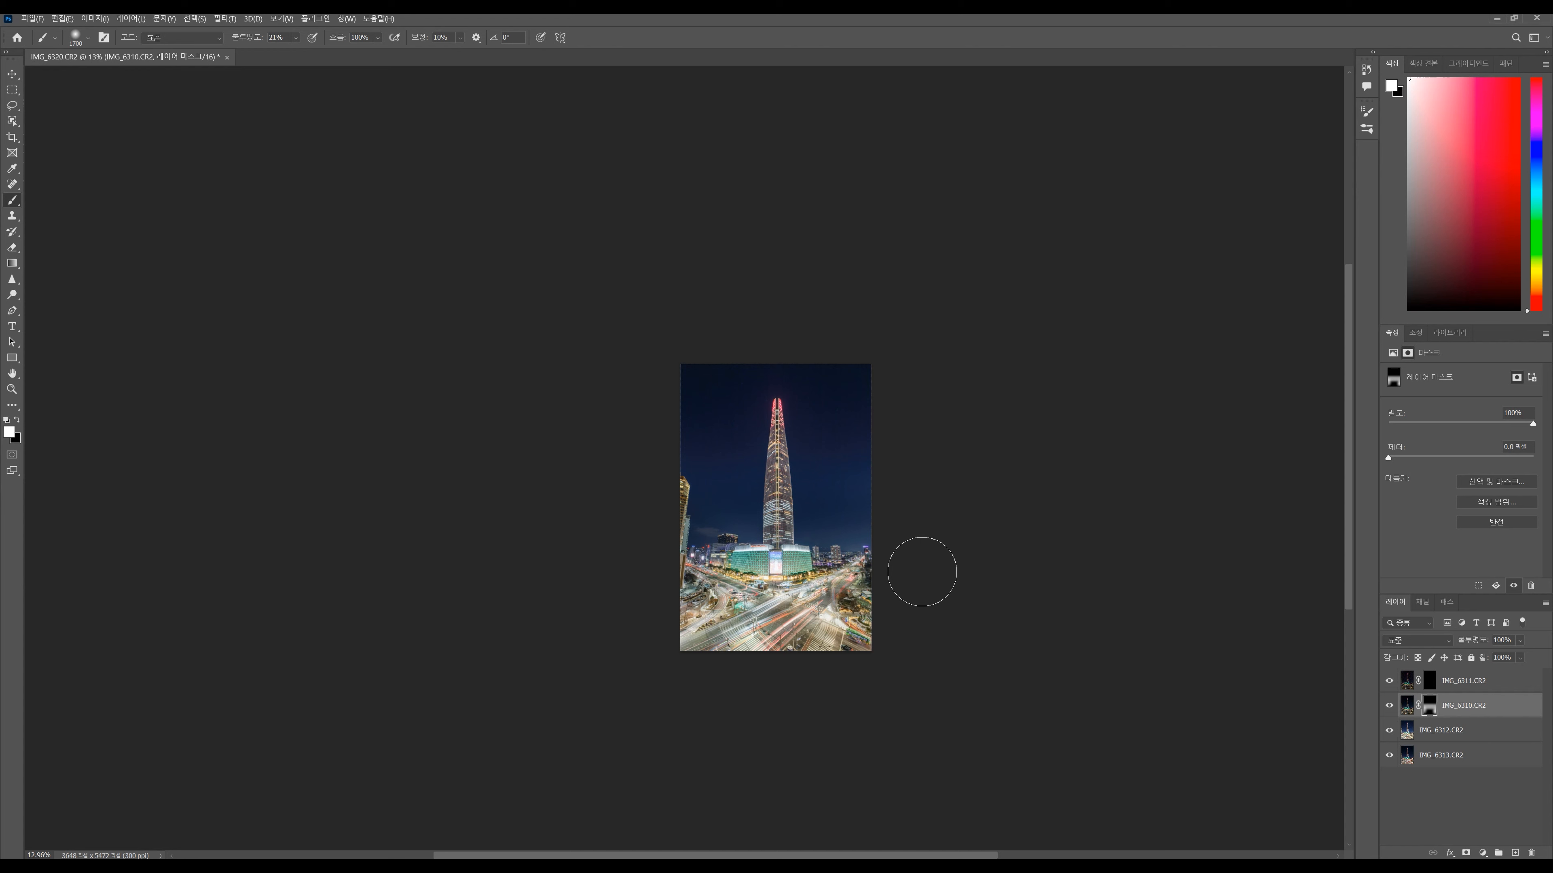
key("bracketleft")
key("bracketleft")
key("bracketleft")
key("bracketleft")
key("bracketleft")
key("bracketright")
key("bracketright")
key("bracketright")
key("bracketright")
key("bracketright")
key("bracketright")
key("bracketright")
key("bracketright")
key("bracketright")
key("bracketright")
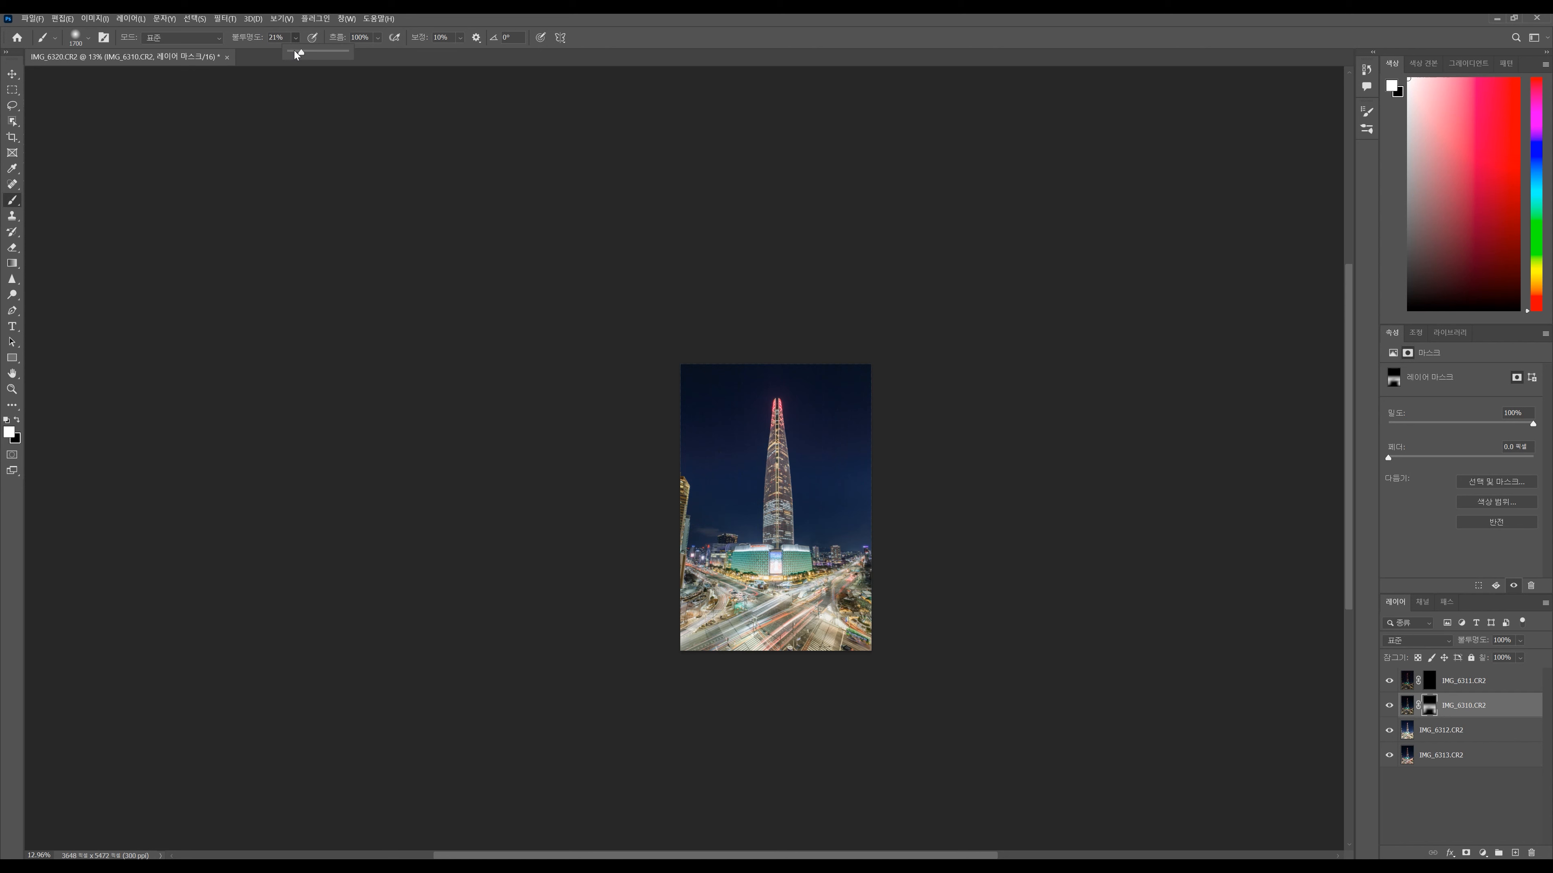
left_click_drag(651, 470, 976, 469)
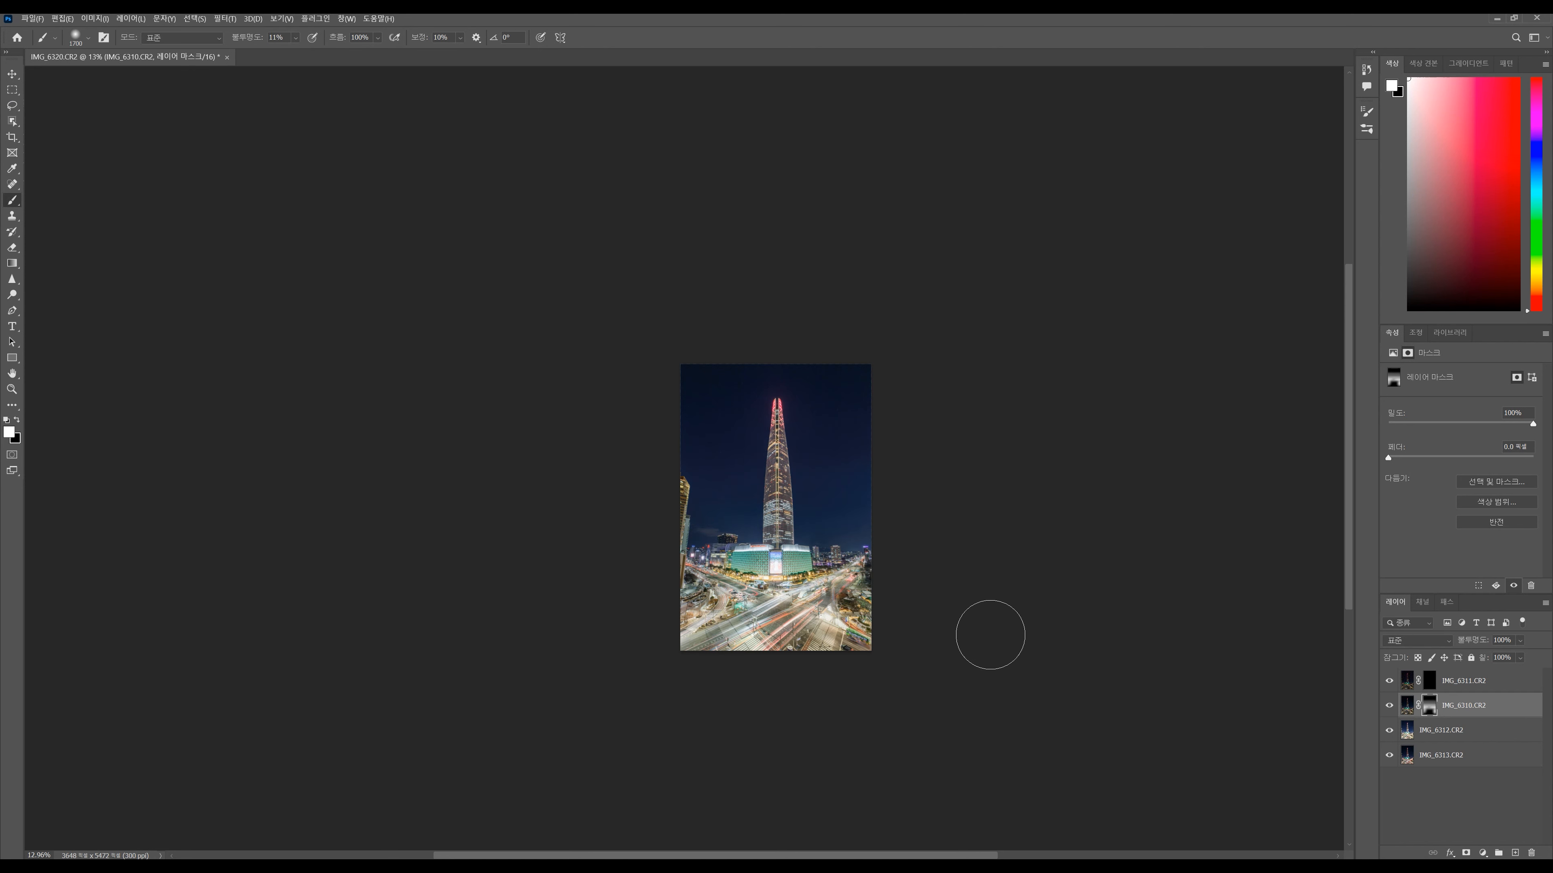
- Paint the mall's central billboard on the IMG_6311.CR2 mask with a 300 px white brush, raising the opacity to 22%
scroll(842, 624, "up", 6)
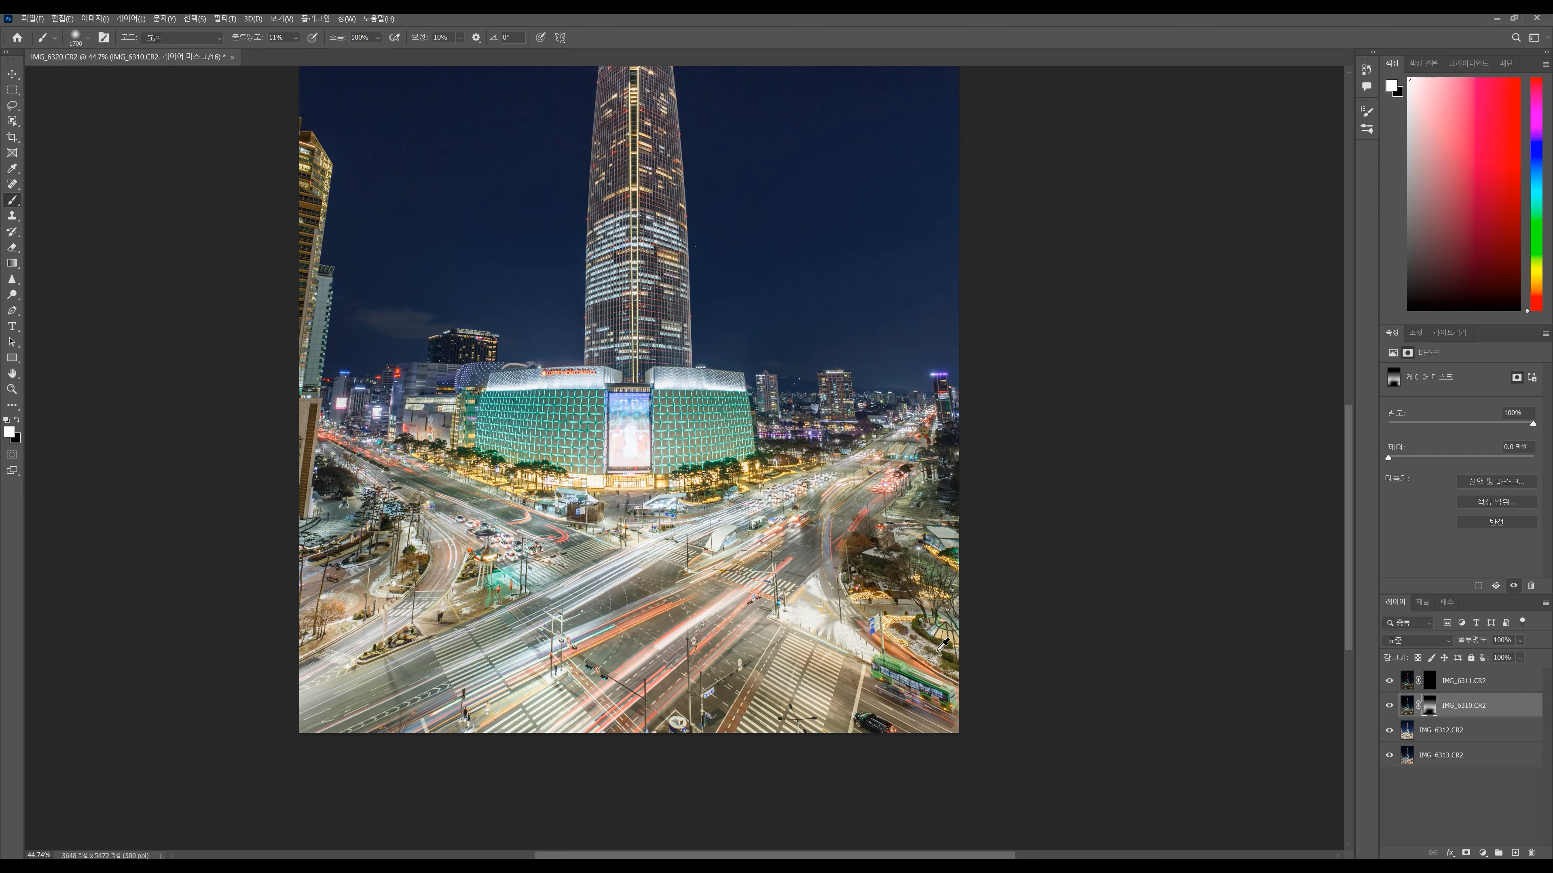
left_click(1430, 681)
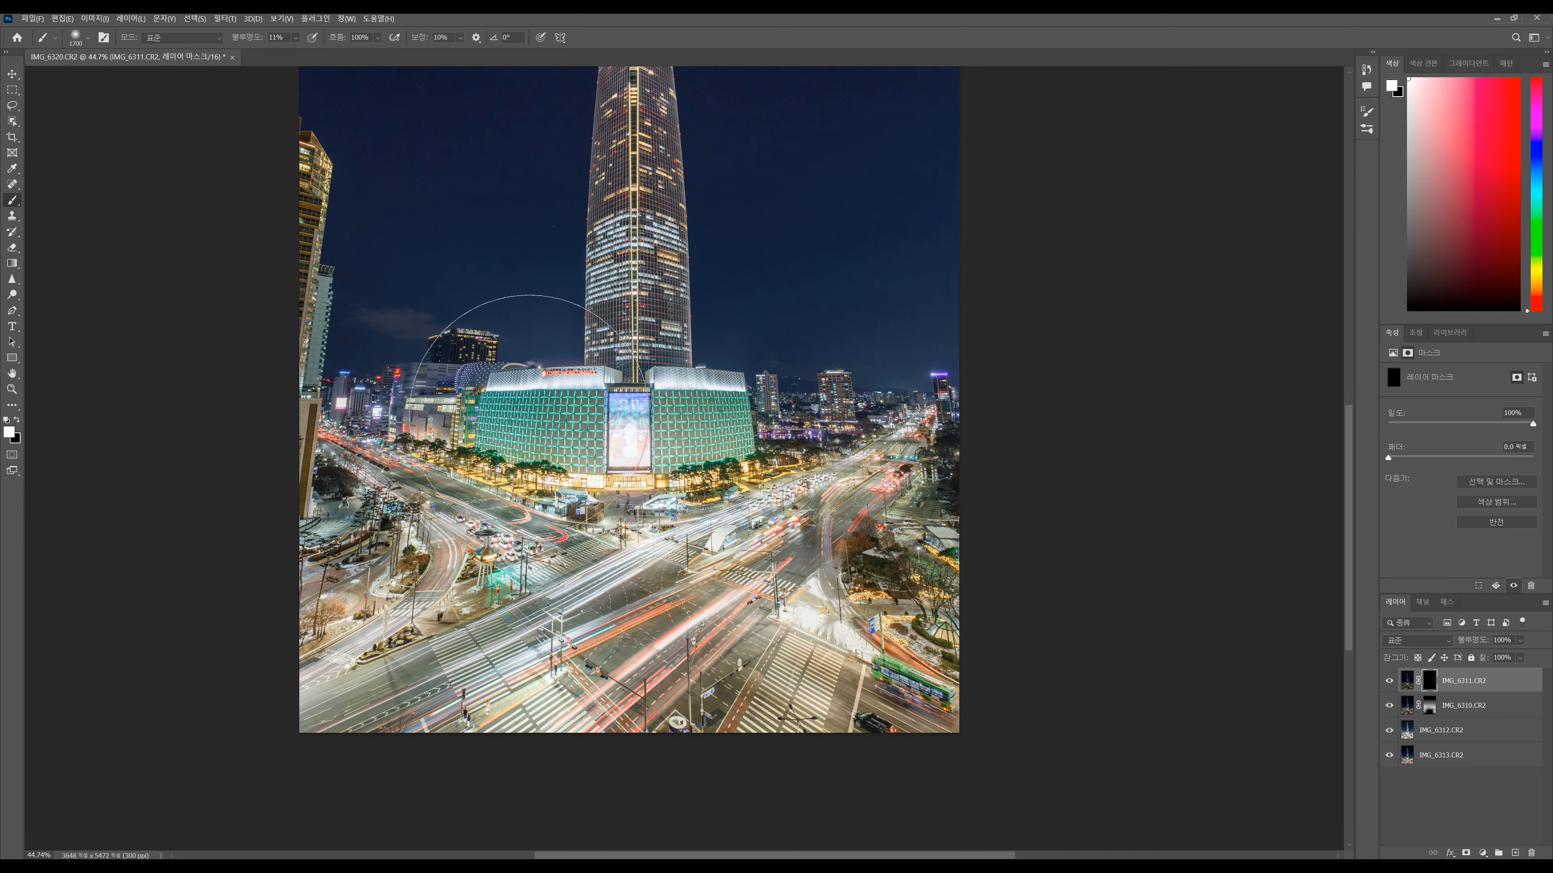
key("bracketleft")
key("bracketleft")
key("bracketleft")
key("bracketleft")
key("bracketleft")
key("bracketleft")
key("bracketleft")
key("bracketleft")
key("bracketleft")
key("bracketleft")
key("bracketleft")
key("bracketleft")
key("bracketleft")
key("bracketleft")
left_click(296, 39)
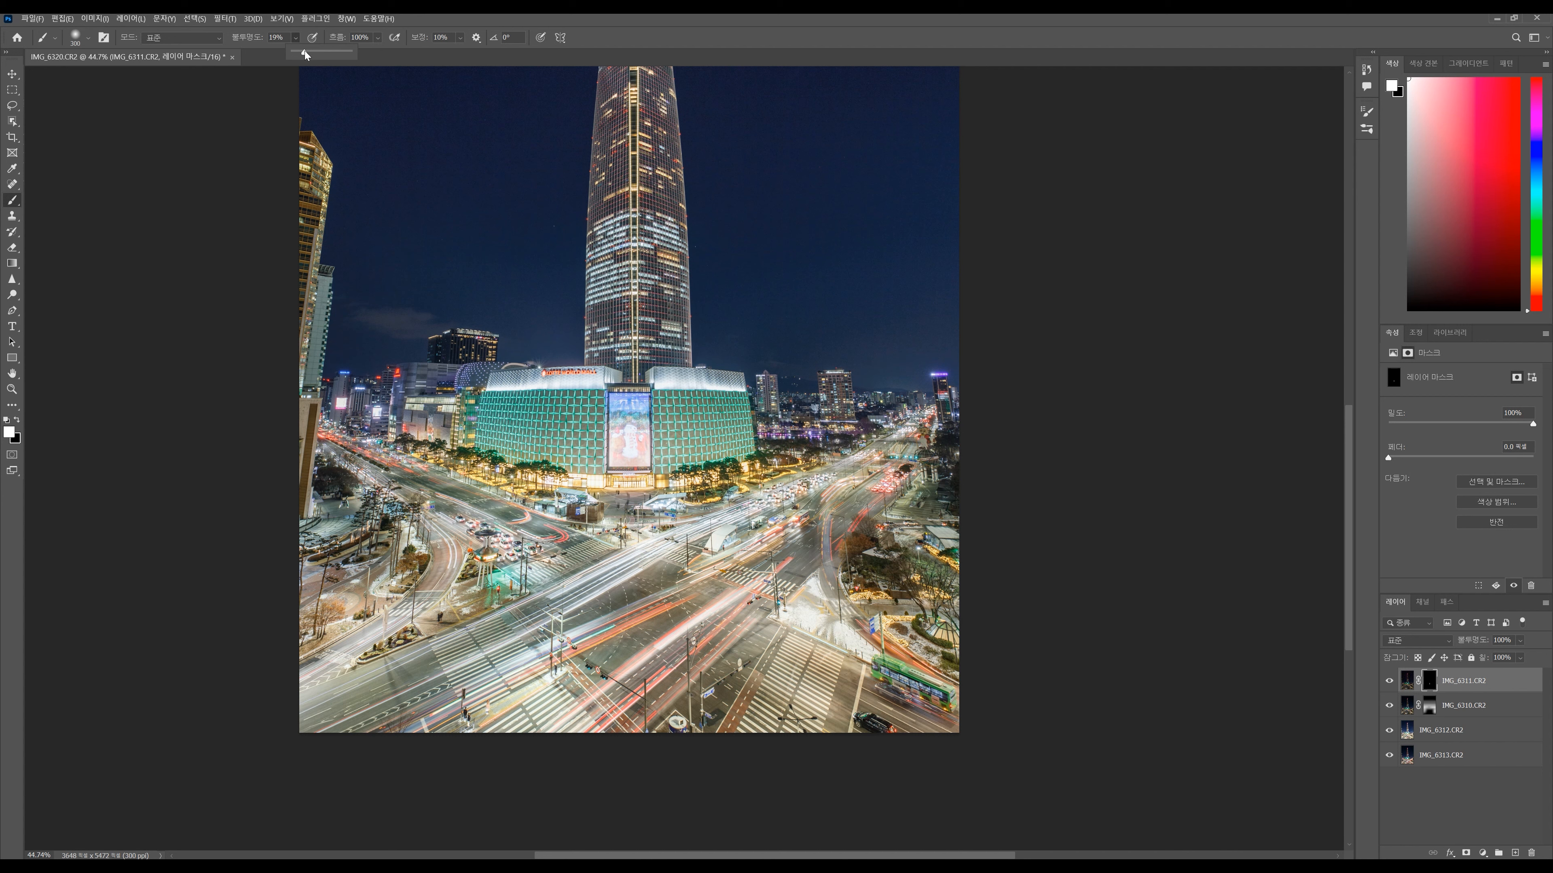
mouse_move(637, 415)
left_mouse_down()
mouse_move(632, 469)
mouse_move(623, 402)
mouse_move(638, 417)
mouse_move(618, 479)
mouse_move(630, 425)
left_mouse_up()
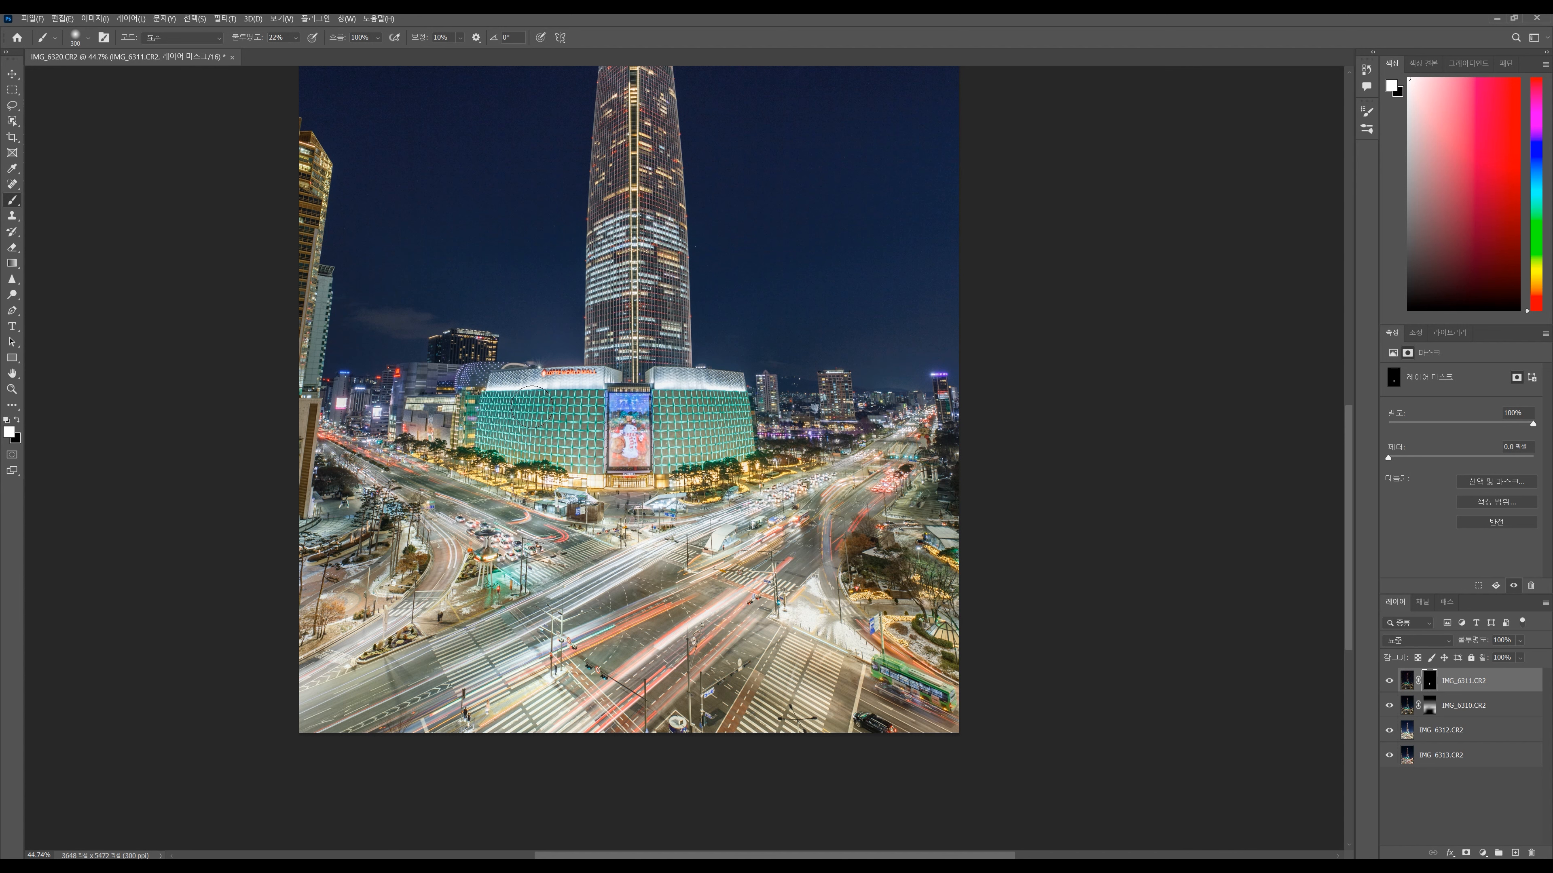
- Paint white over the mall's green facade and entrance on the IMG_6311.CR2 mask to bring back the darker exposure
mouse_move(480, 399)
left_mouse_down()
mouse_move(587, 394)
mouse_move(506, 392)
mouse_move(589, 401)
mouse_move(489, 414)
mouse_move(607, 430)
mouse_move(485, 437)
mouse_move(624, 470)
left_mouse_up()
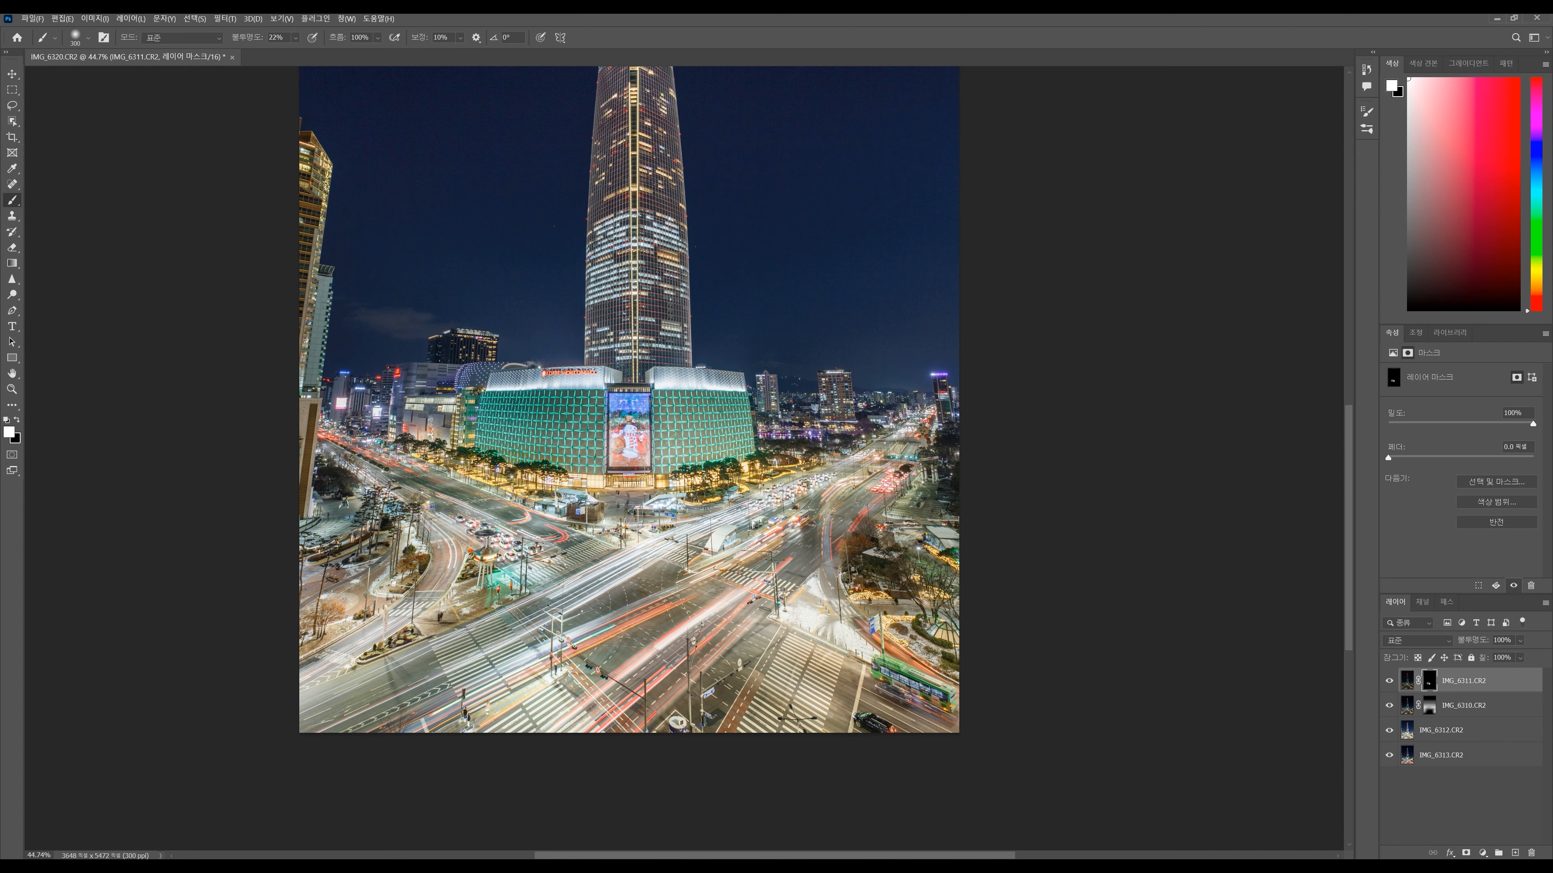
mouse_move(582, 402)
left_mouse_down()
mouse_move(598, 391)
mouse_move(594, 438)
mouse_move(496, 383)
left_mouse_up()
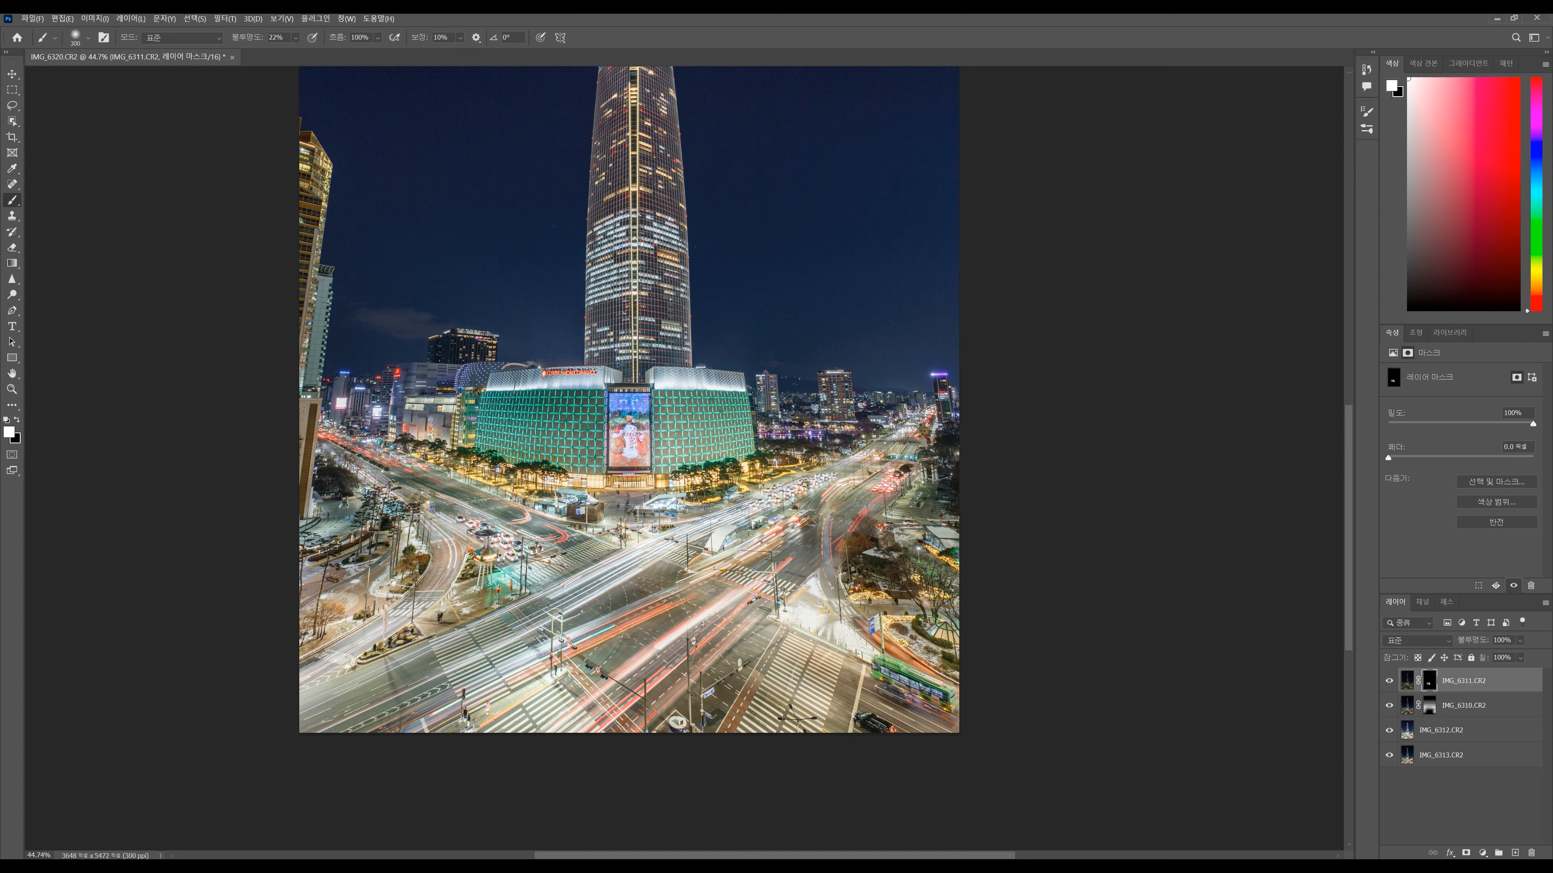
mouse_move(681, 393)
left_mouse_down()
mouse_move(738, 392)
mouse_move(653, 415)
mouse_move(730, 422)
mouse_move(662, 439)
mouse_move(665, 453)
mouse_move(741, 453)
mouse_move(663, 469)
mouse_move(688, 471)
mouse_move(554, 472)
mouse_move(609, 482)
mouse_move(462, 466)
mouse_move(556, 501)
mouse_move(515, 483)
left_mouse_up()
key("bracketright")
key("bracketright")
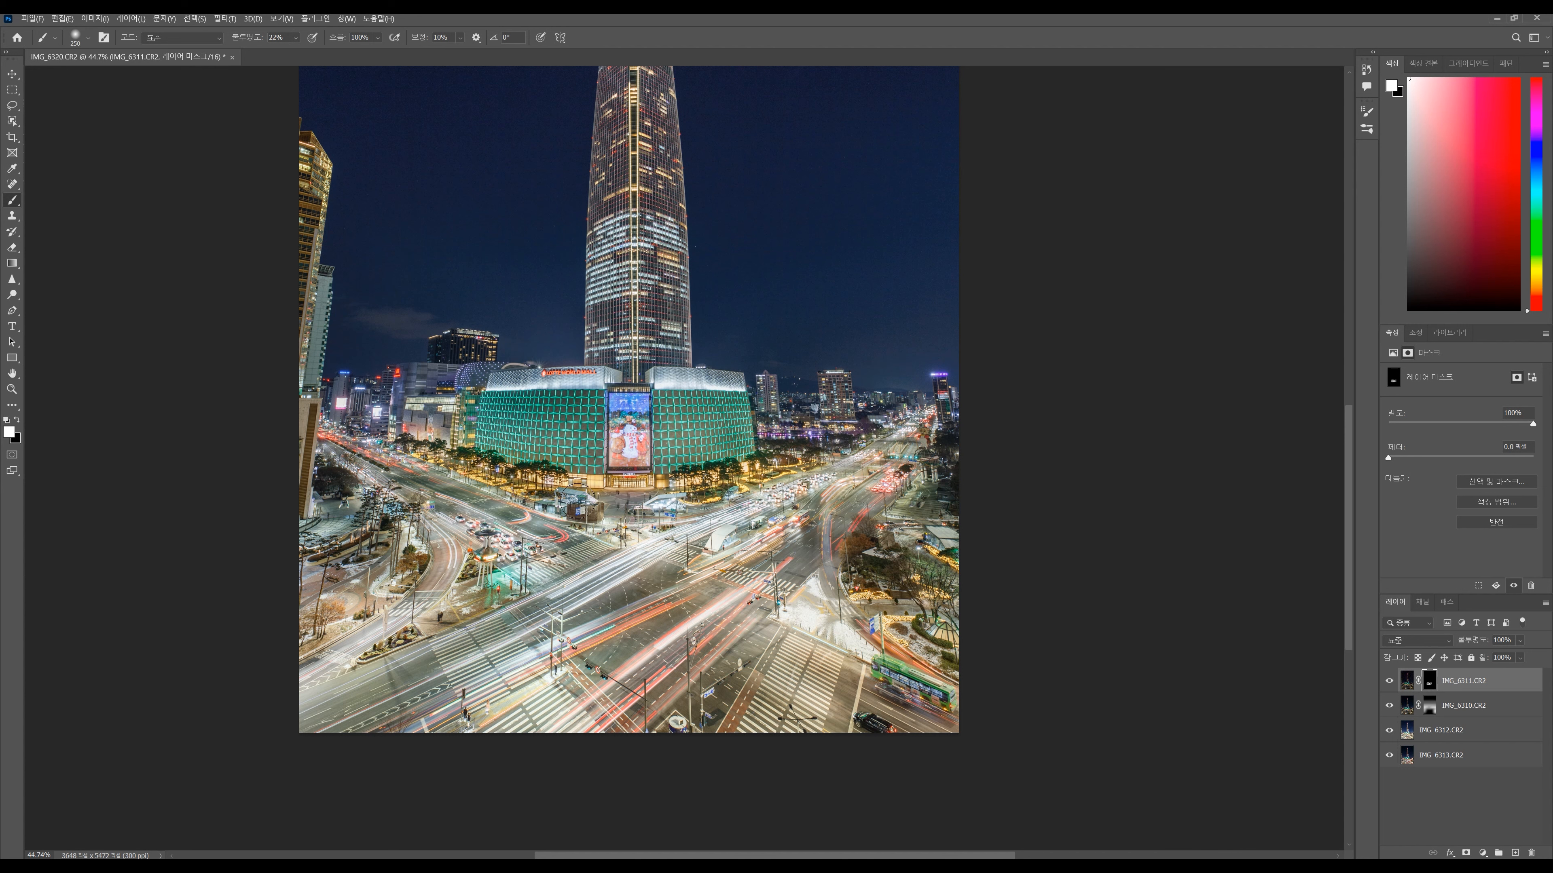
mouse_move(673, 505)
left_mouse_down()
mouse_move(790, 467)
mouse_move(601, 469)
mouse_move(746, 455)
mouse_move(613, 454)
mouse_move(700, 395)
mouse_move(672, 385)
mouse_move(741, 386)
mouse_move(675, 406)
mouse_move(678, 459)
mouse_move(697, 409)
mouse_move(707, 449)
mouse_move(727, 403)
mouse_move(737, 450)
left_mouse_up()
mouse_move(549, 397)
left_mouse_down()
mouse_move(574, 406)
mouse_move(569, 456)
left_mouse_up()
- Paint the bright signs and buildings left of the mall on the IMG_6311.CR2 mask with a smaller white brush
scroll(636, 439, "up", 3)
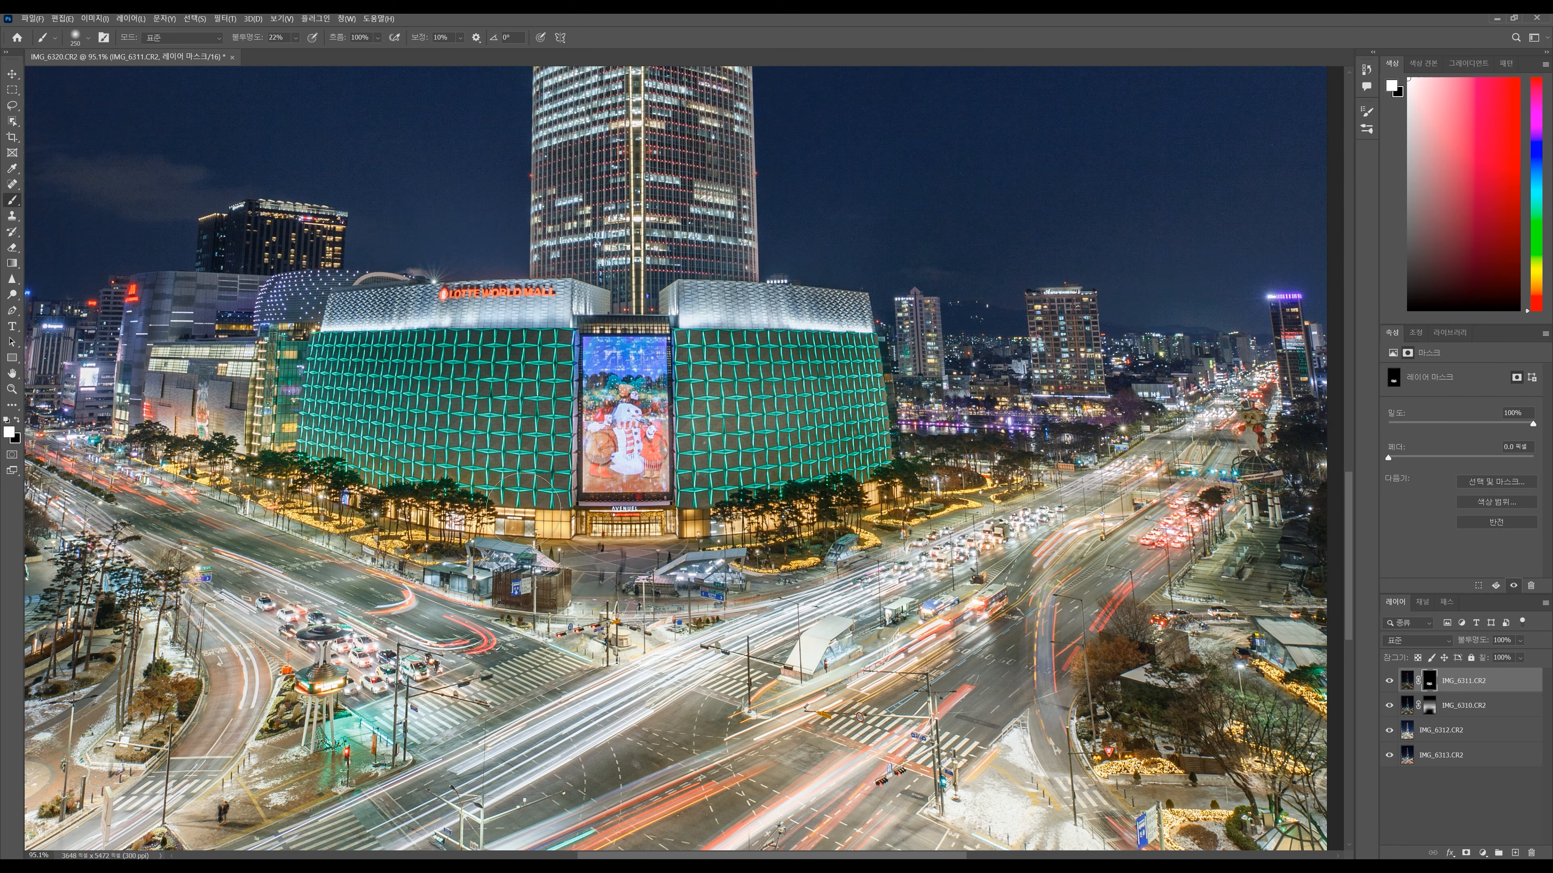
left_click_drag(247, 429, 724, 548)
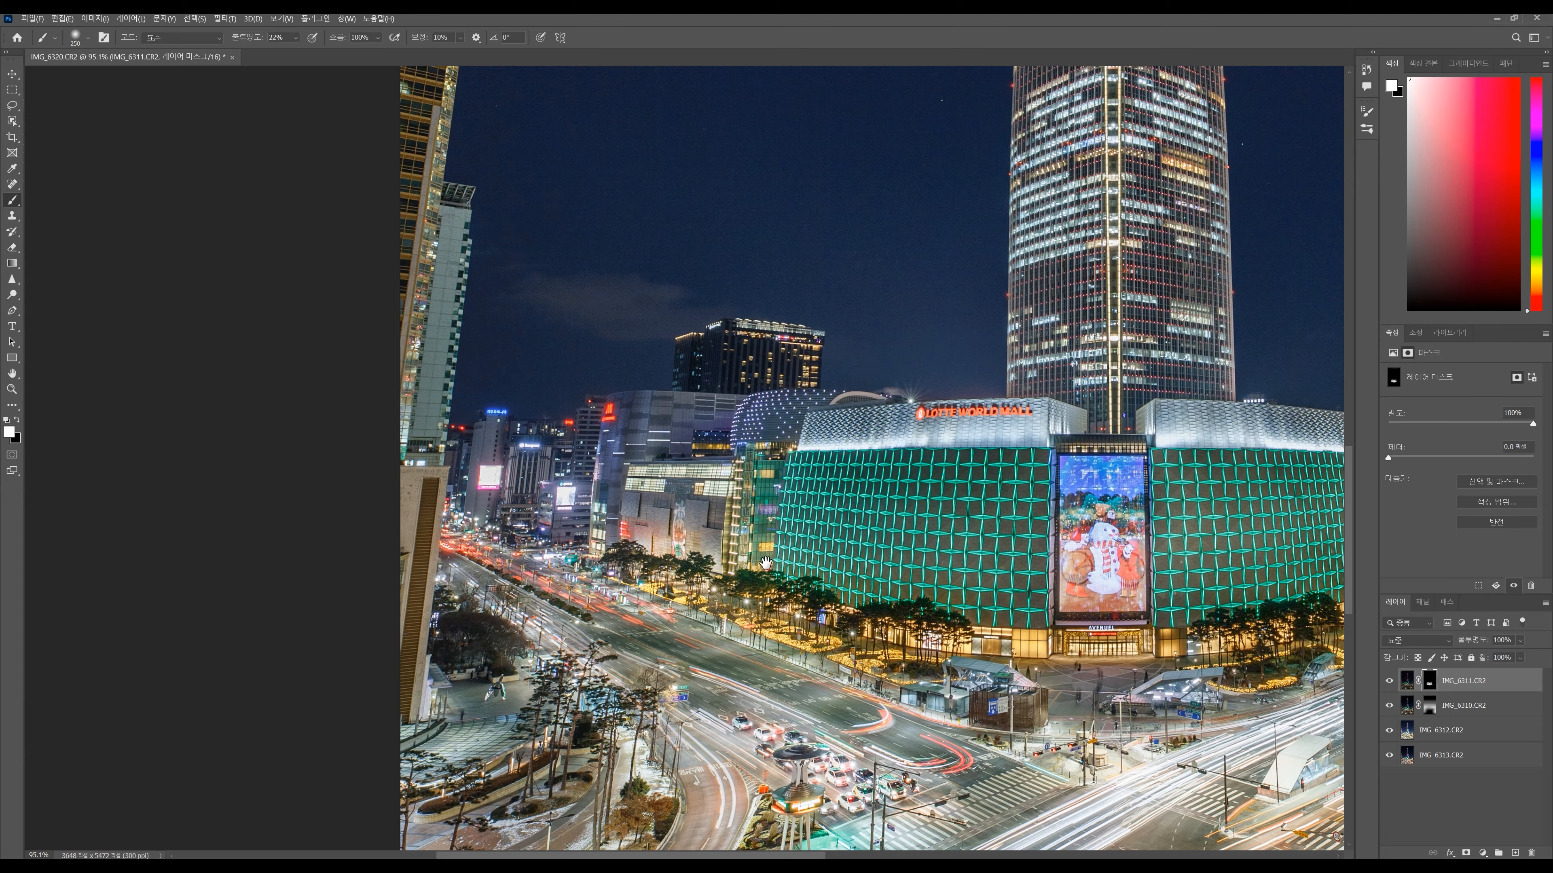
key("bracketleft")
key("bracketleft")
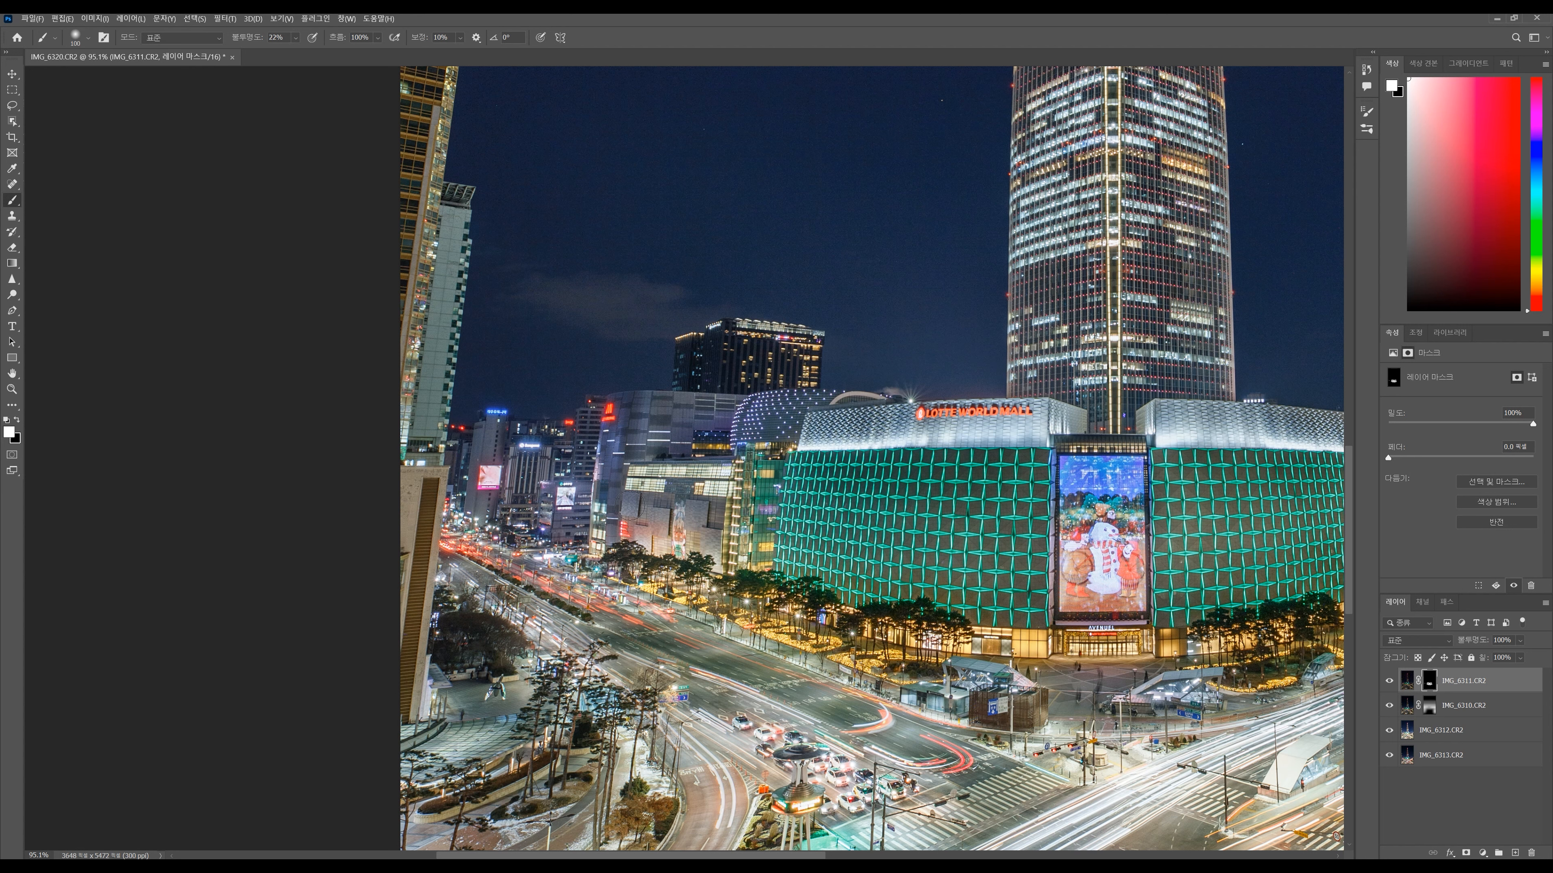
mouse_move(632, 483)
left_mouse_down()
mouse_move(744, 526)
mouse_move(764, 558)
mouse_move(710, 591)
left_mouse_up()
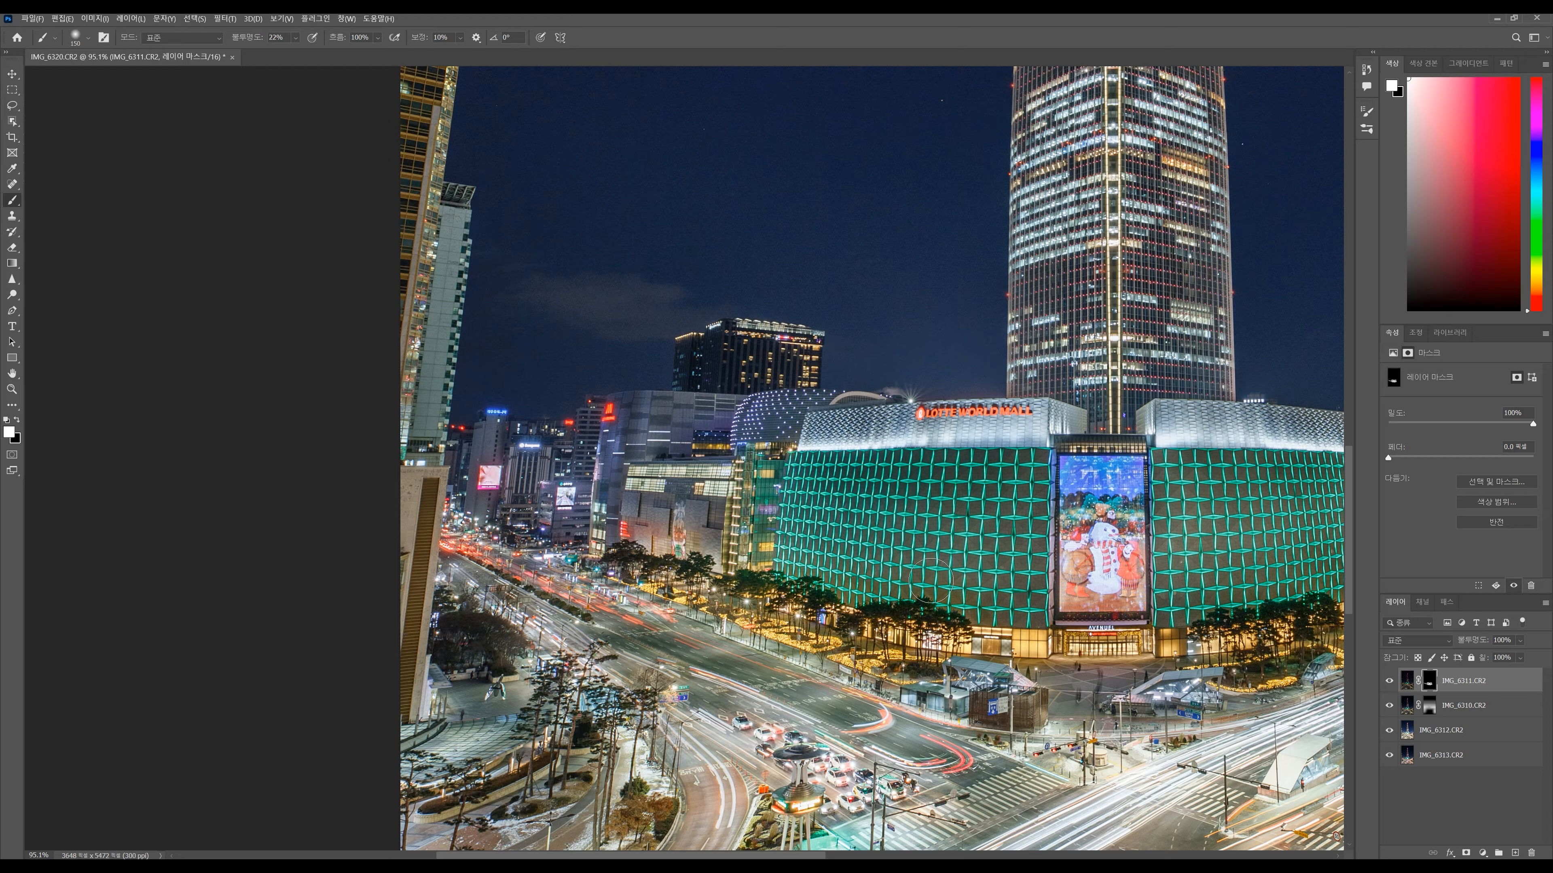
left_click_drag(1083, 639, 901, 456)
left_click_drag(1116, 495, 825, 517)
left_click_drag(1209, 433, 833, 511)
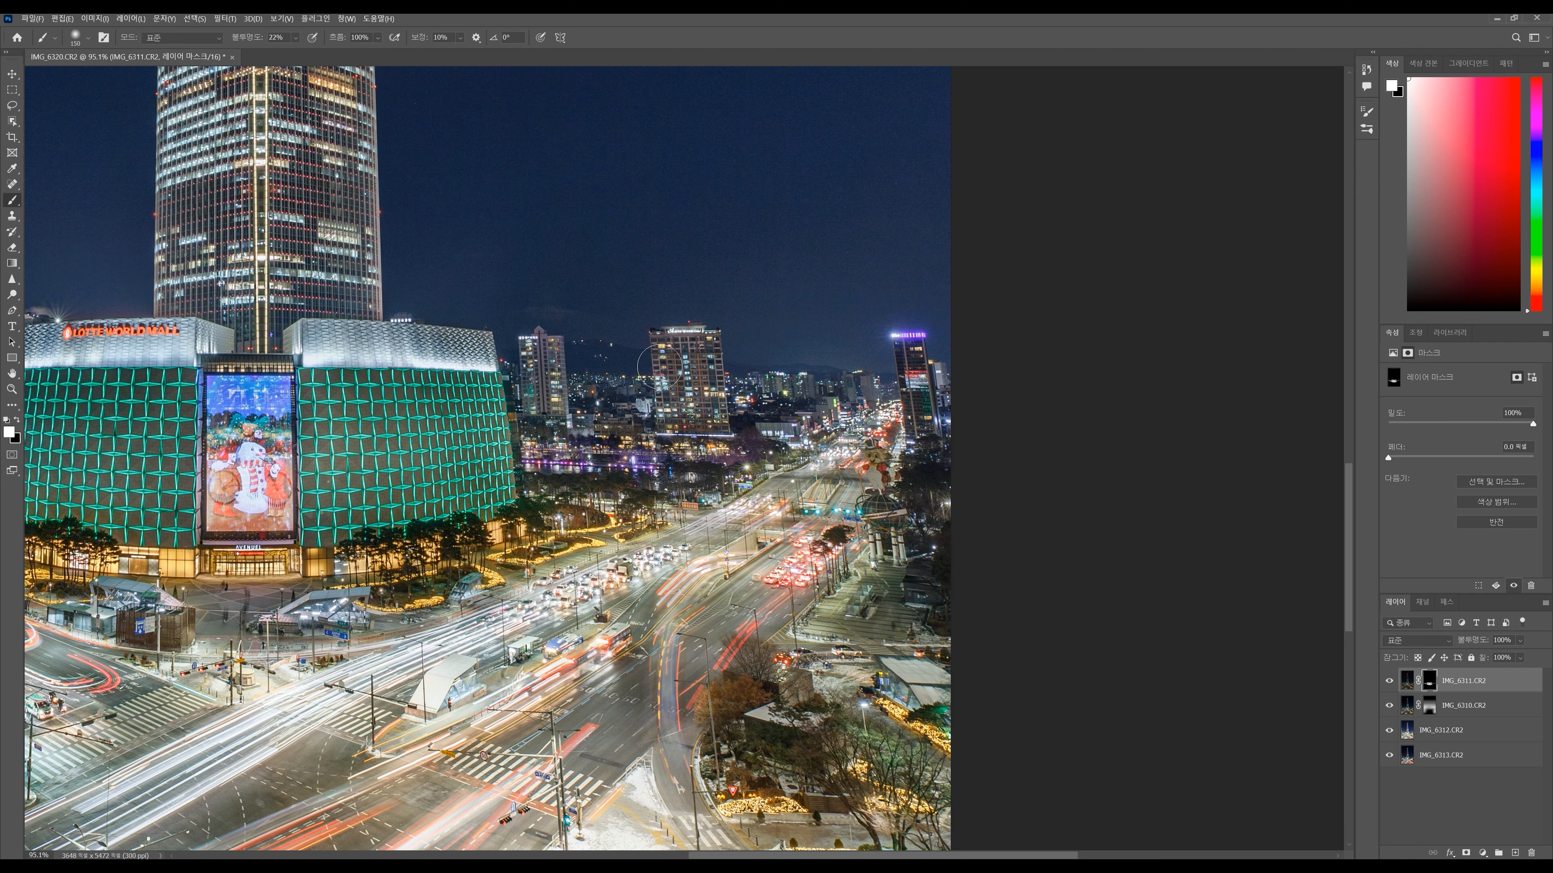
scroll(657, 587, "down", 5)
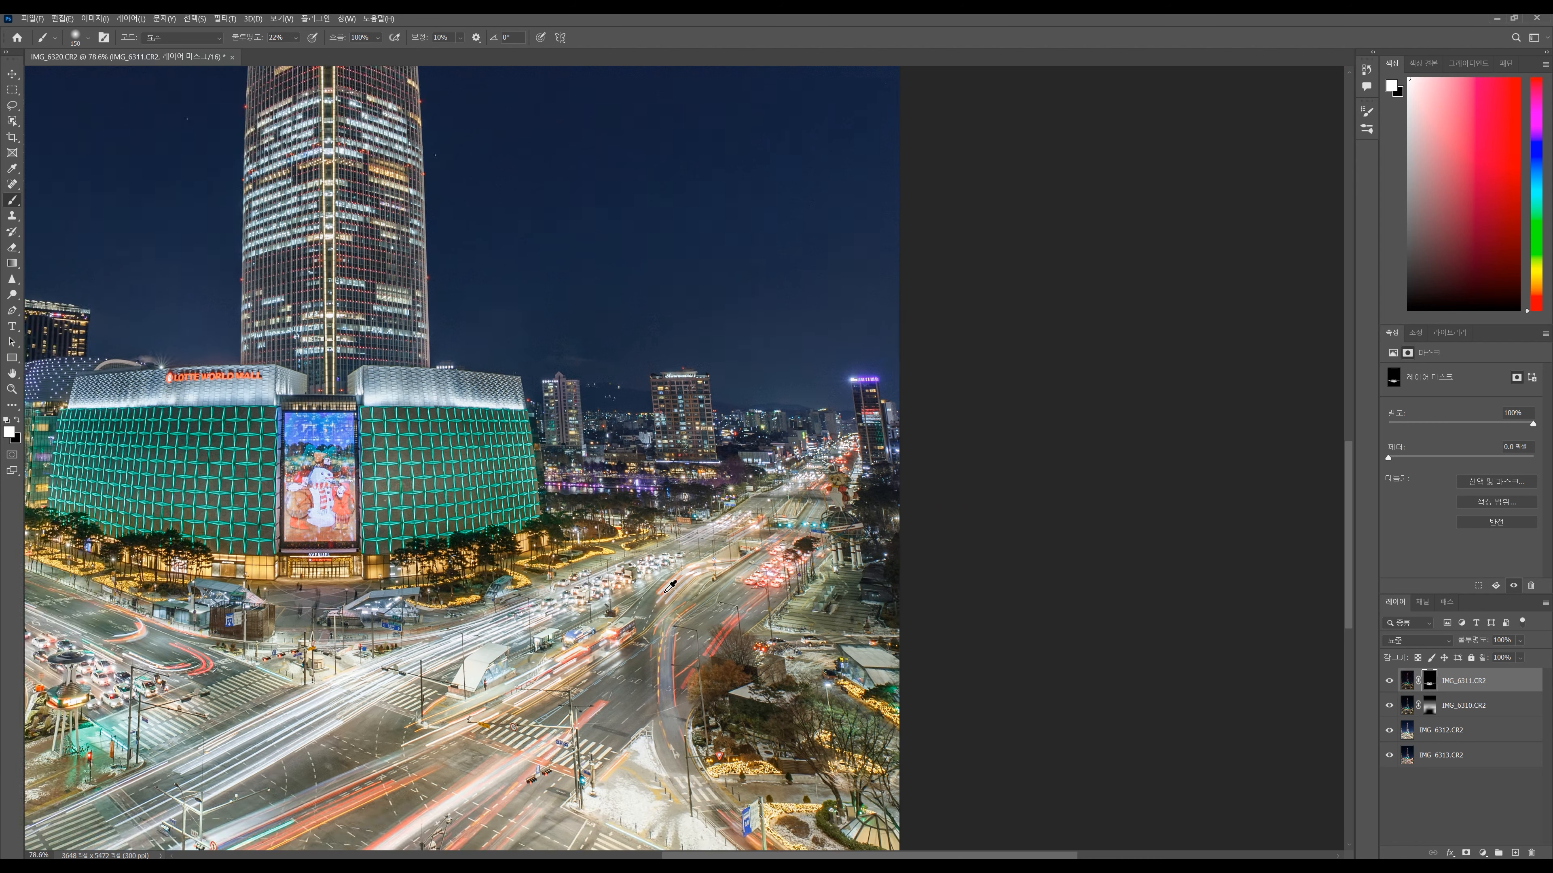
- Move the IMG_6313.CR2 light-trail layer above IMG_6312.CR2 and give it a black layer mask that hides it
left_click_drag(489, 627, 928, 612)
scroll(781, 575, "down", 5)
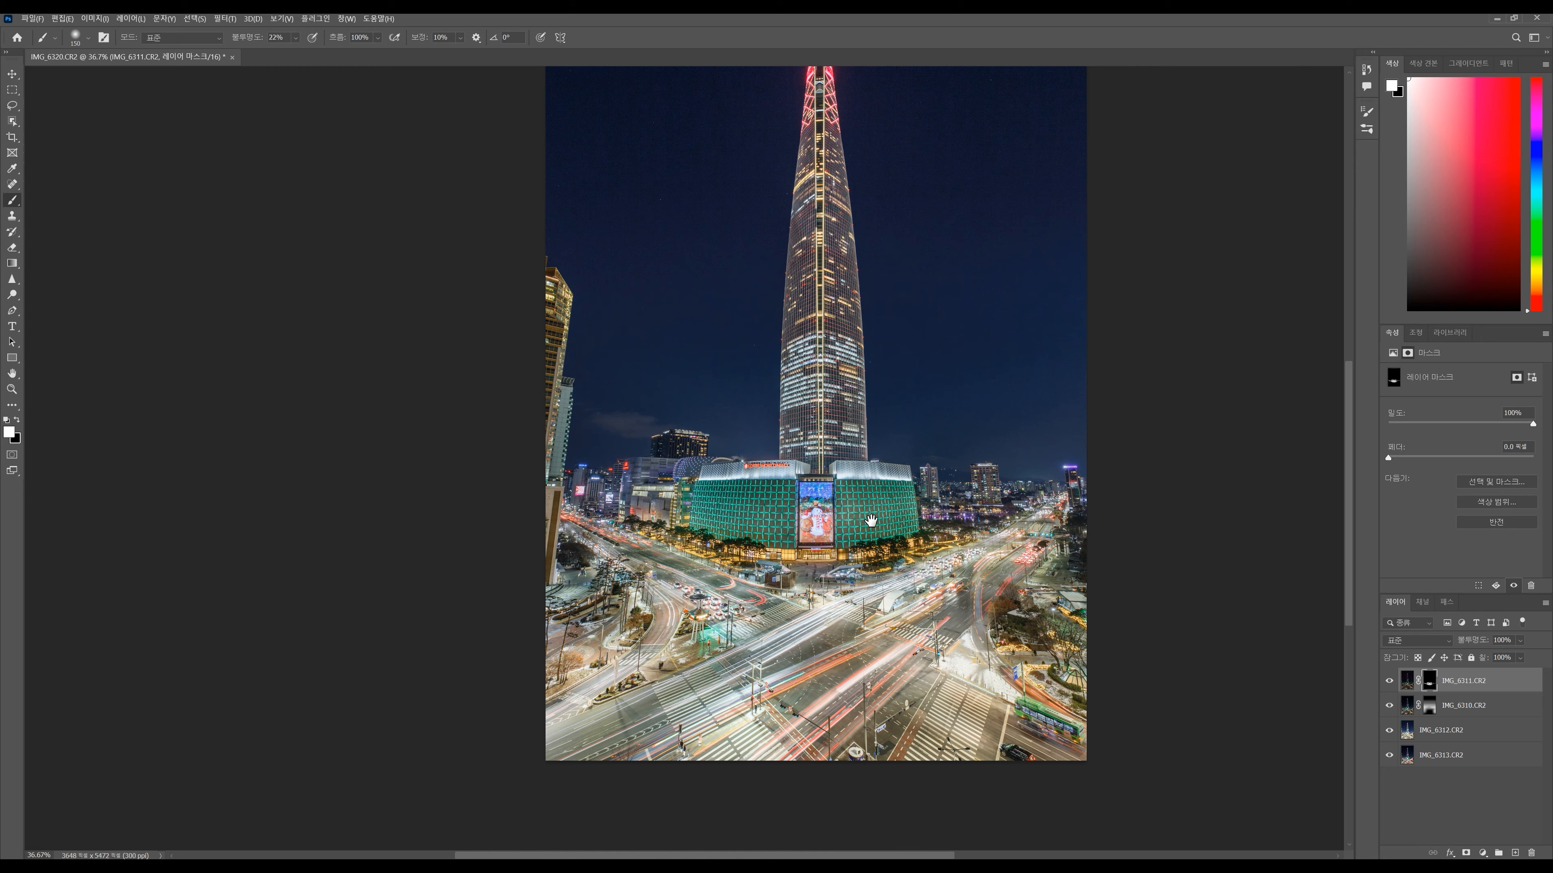
scroll(873, 527, "down", 3)
scroll(873, 527, "down", 1)
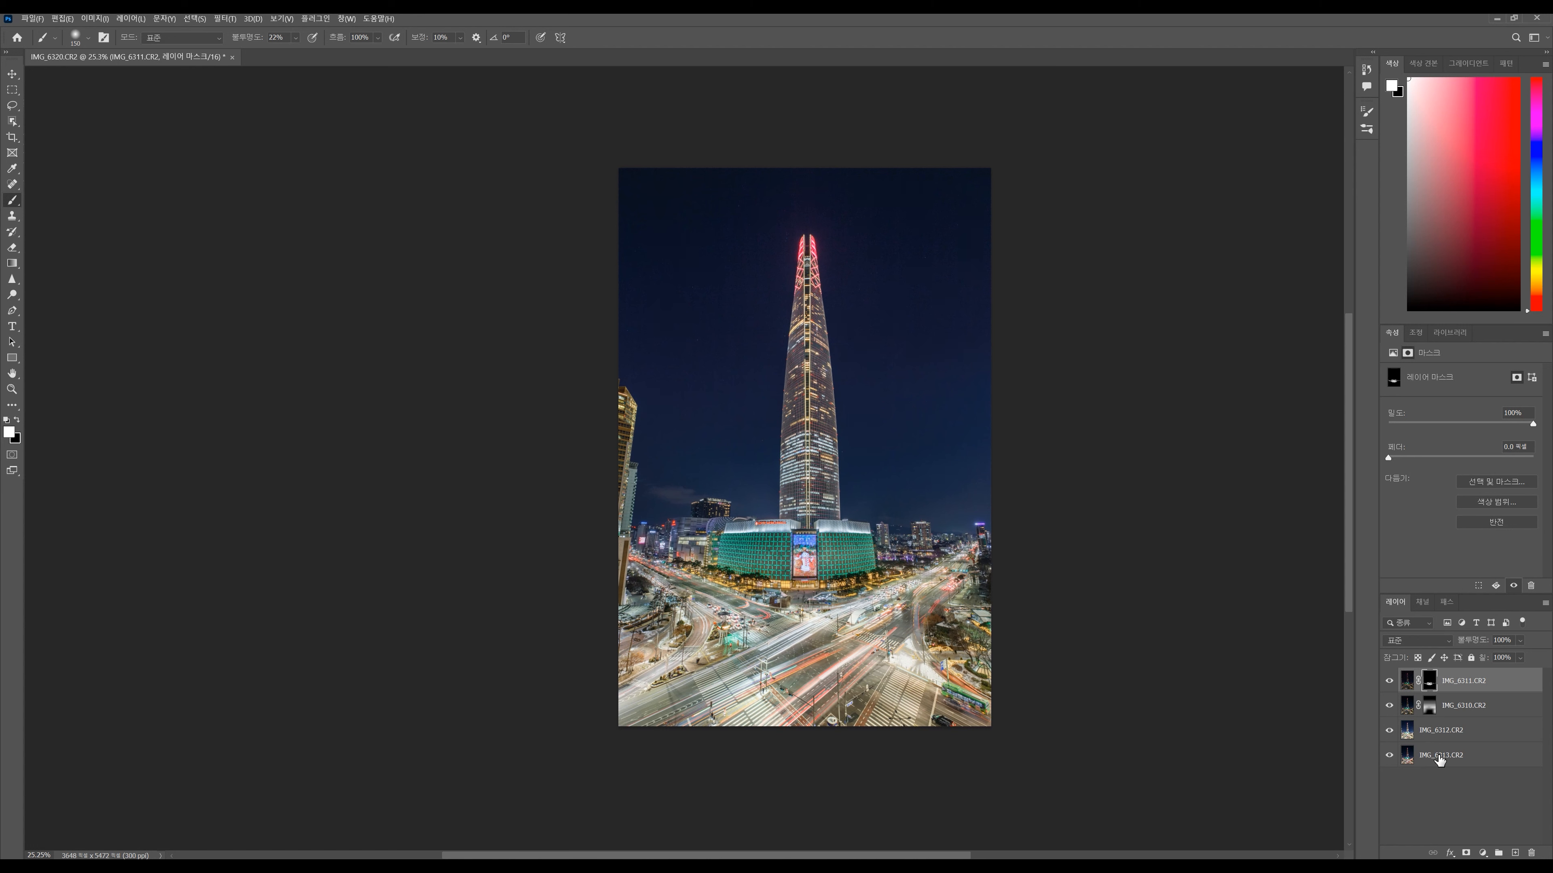
left_click(1482, 758)
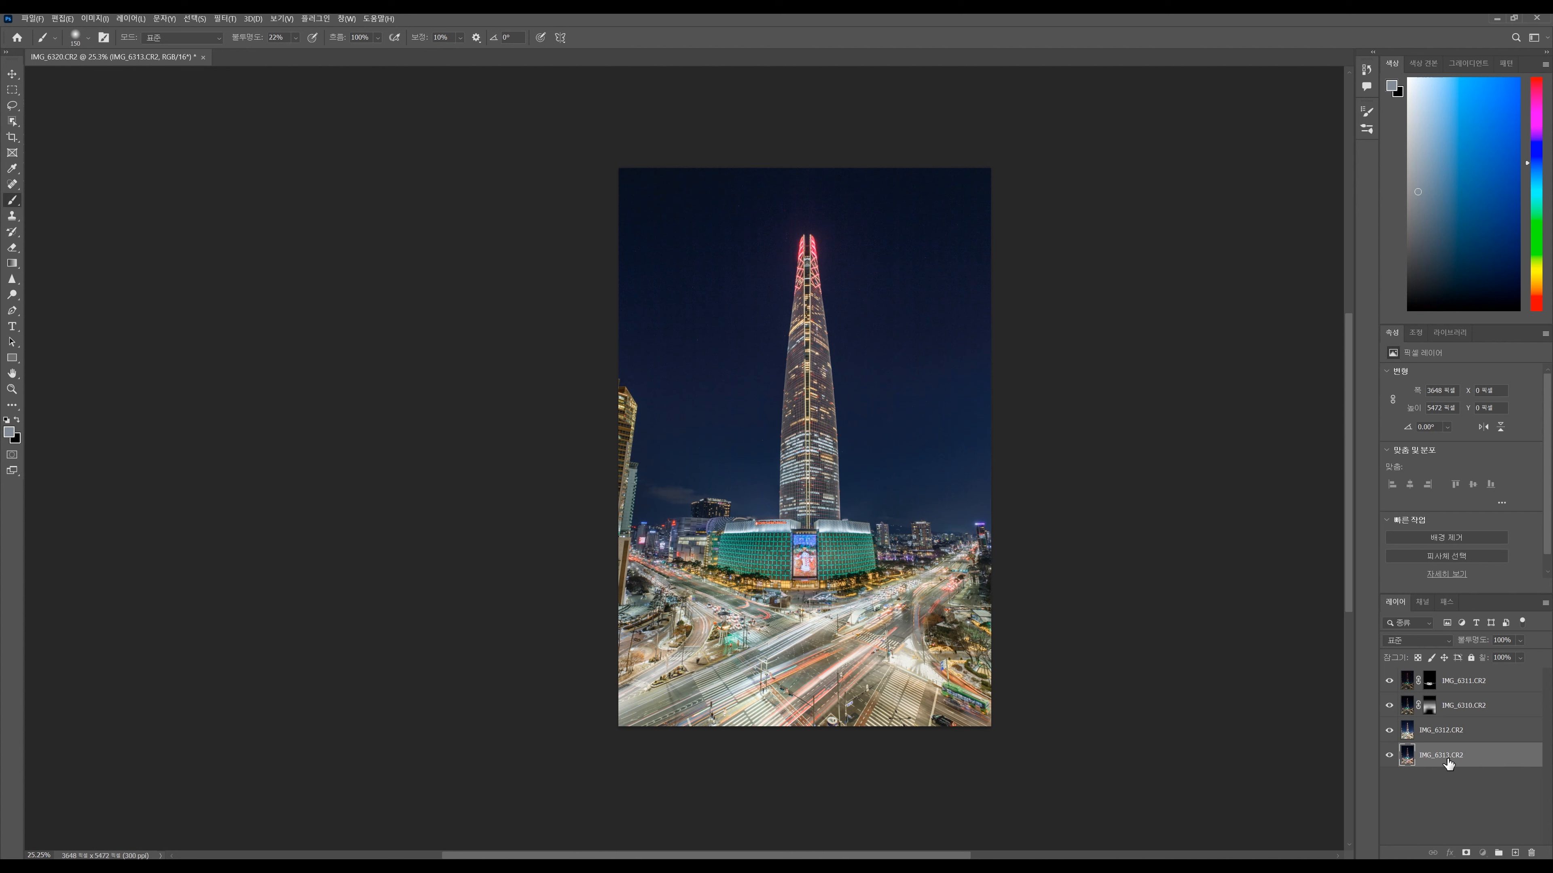
left_click_drag(1447, 763, 1451, 728)
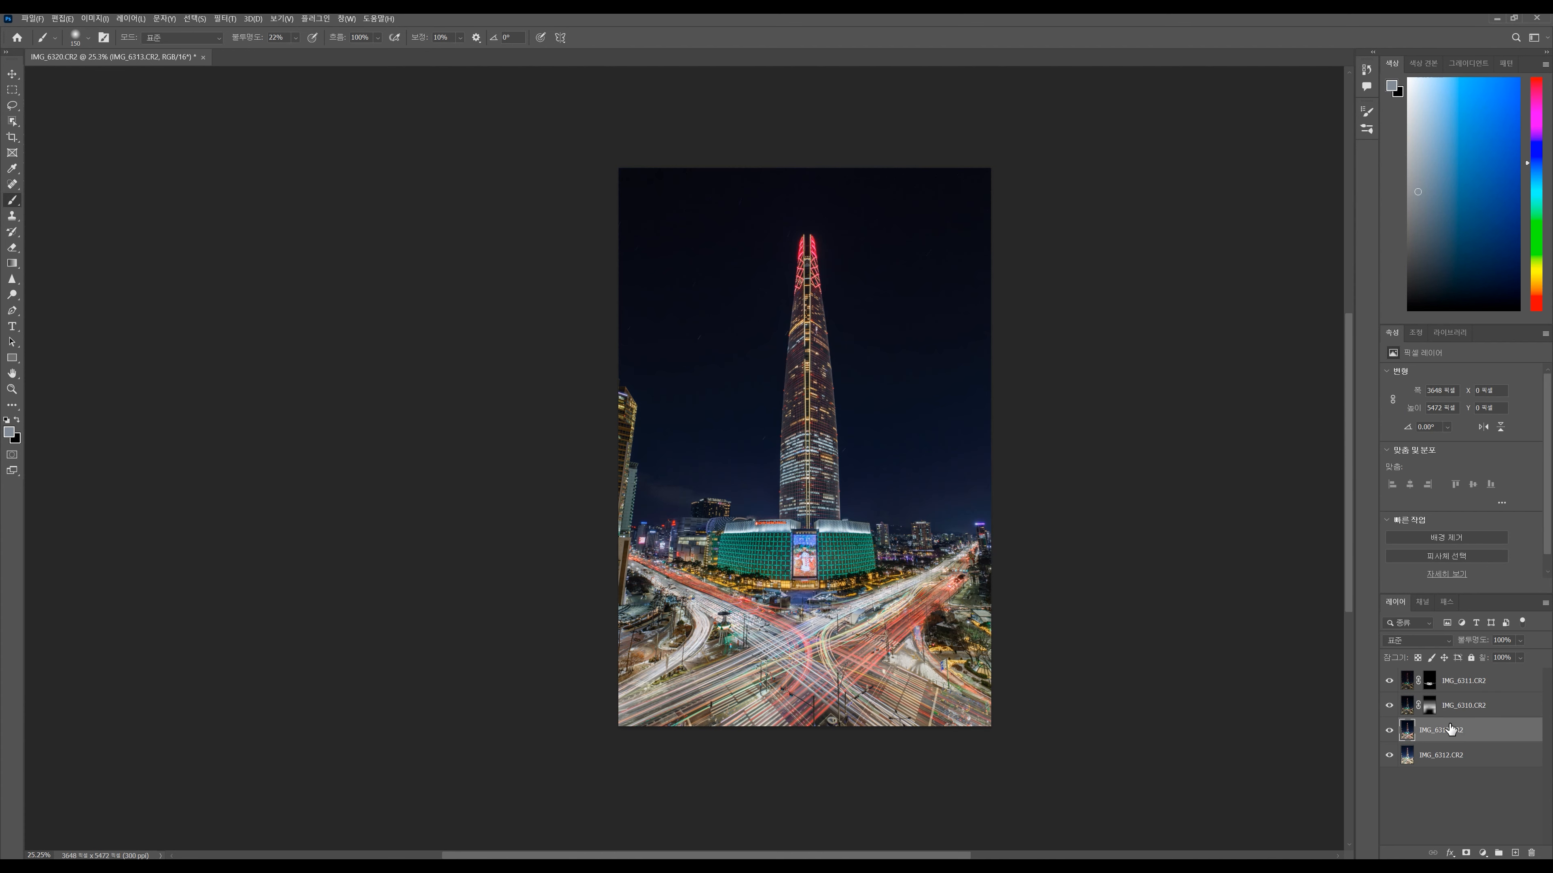
left_click(1467, 853, "alt")
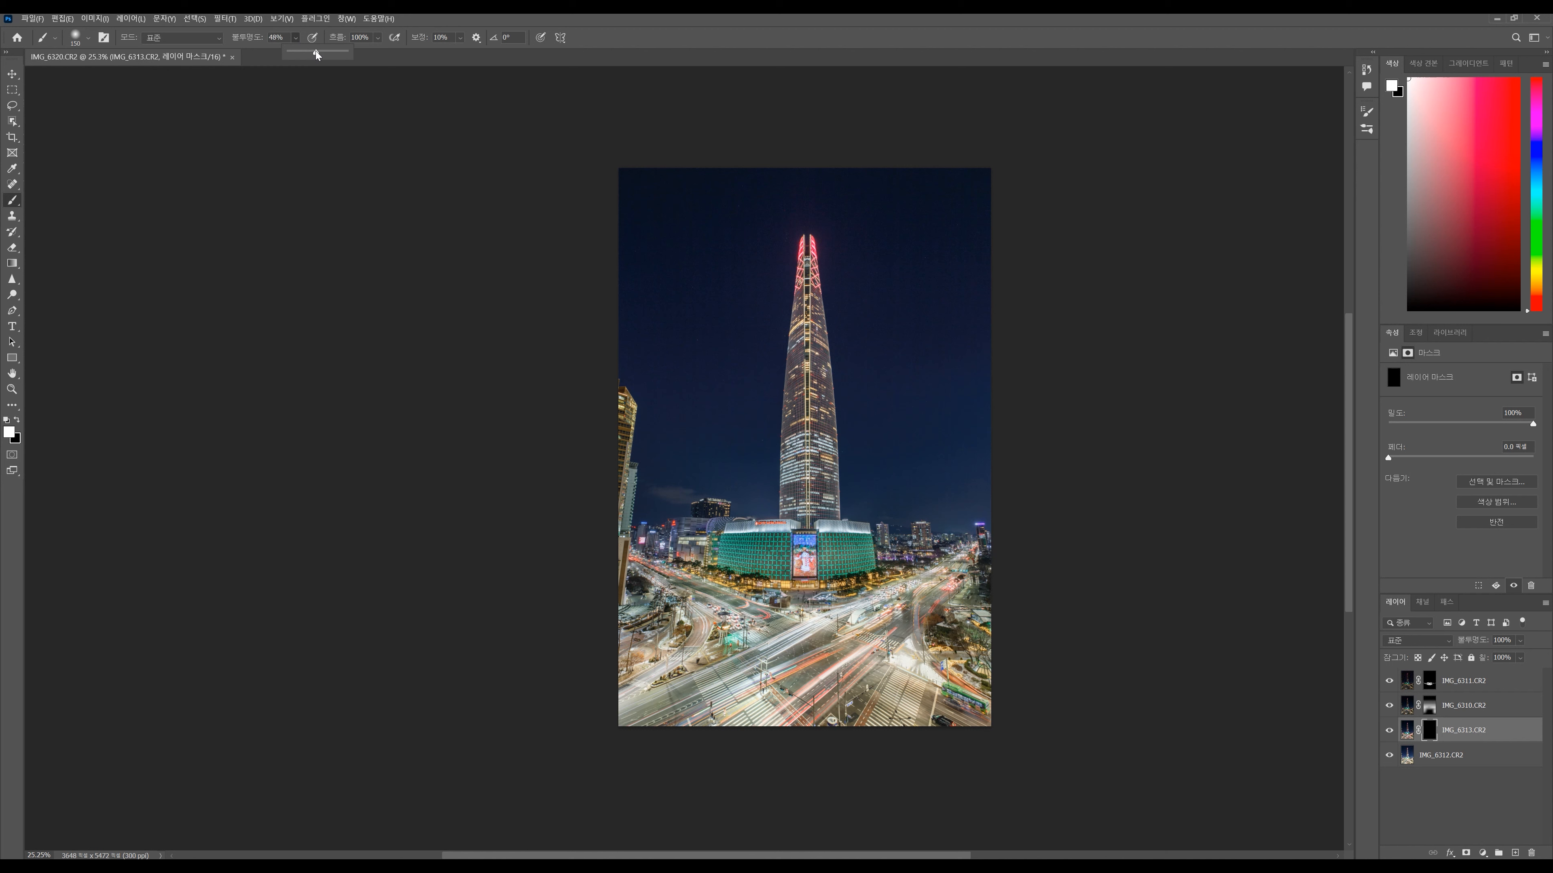
- Paint white across the foreground intersection on the IMG_6313.CR2 mask with a much larger brush at 48% opacity to reveal the light trails
key("bracketright")
key("bracketright")
key("bracketright")
key("bracketright")
left_click_drag(878, 636, 669, 753)
left_click_drag(813, 663, 626, 735)
mouse_move(569, 745)
left_mouse_down()
mouse_move(778, 654)
mouse_move(573, 722)
mouse_move(704, 669)
mouse_move(639, 696)
mouse_move(811, 671)
mouse_move(945, 751)
mouse_move(879, 691)
mouse_move(991, 739)
left_mouse_up()
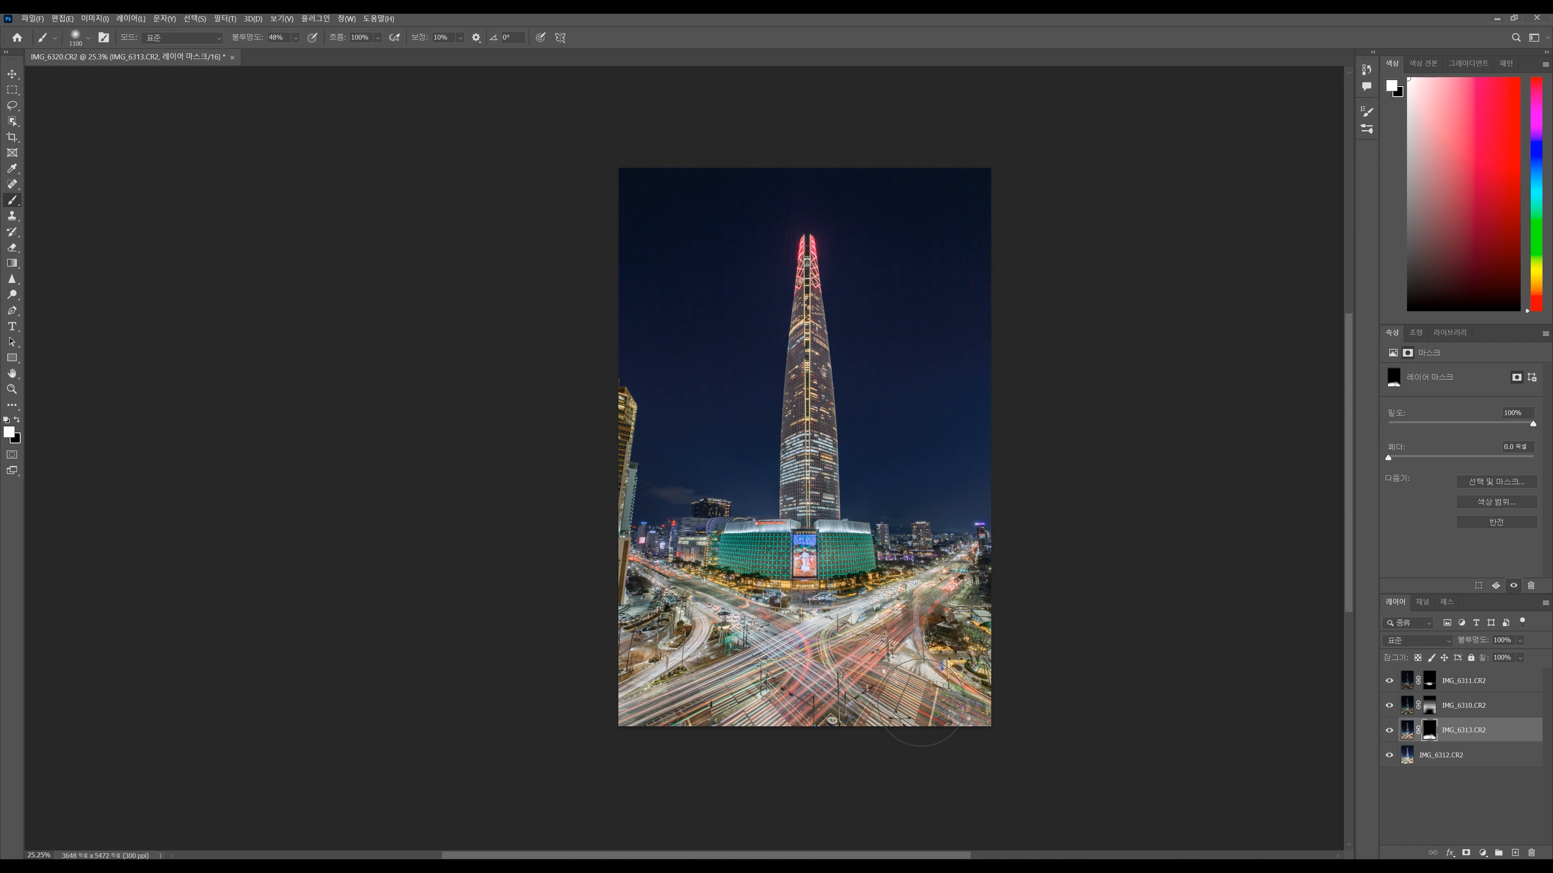
- Reduce the brush size and paint the light trails along the road left of the mall on the IMG_6313.CR2 mask
scroll(850, 672, "up", 5)
key("bracketleft")
key("bracketleft")
key("bracketleft")
key("bracketleft")
key("bracketleft")
key("bracketleft")
key("bracketleft")
key("bracketleft")
key("bracketleft")
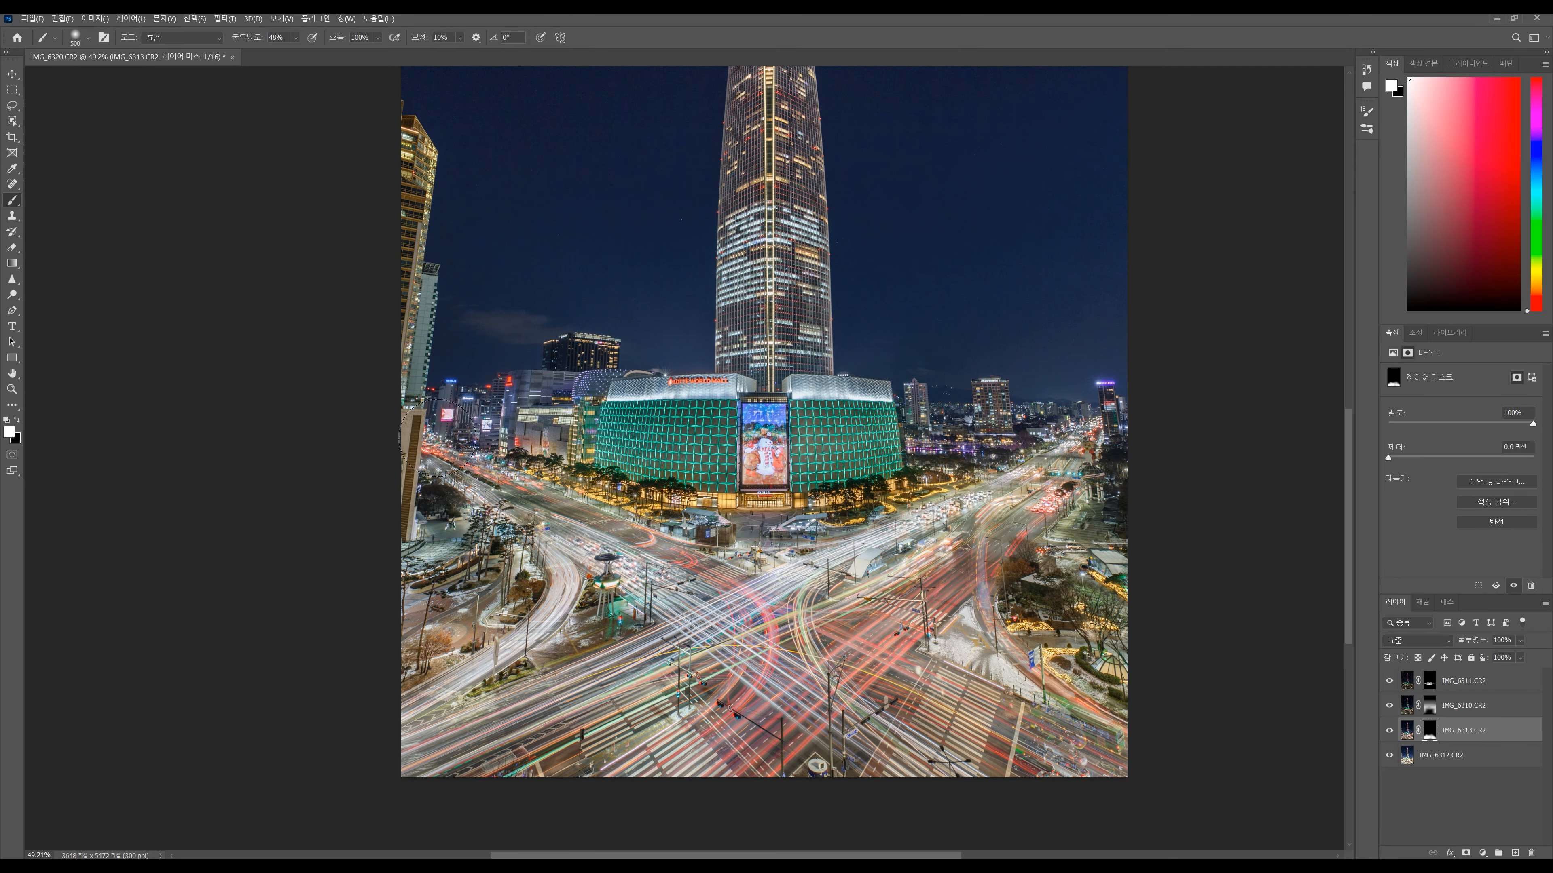
left_click_drag(544, 518, 646, 600)
left_click_drag(520, 488, 737, 605)
- Paint both avenues in front of the mall on the IMG_6313.CR2 mask with a slightly larger white brush to strengthen the light trails
key("bracketright")
key("bracketright")
mouse_move(445, 460)
left_mouse_down()
mouse_move(630, 541)
mouse_move(798, 565)
left_mouse_up()
left_click_drag(990, 513, 822, 564)
key("bracketleft")
key("bracketleft")
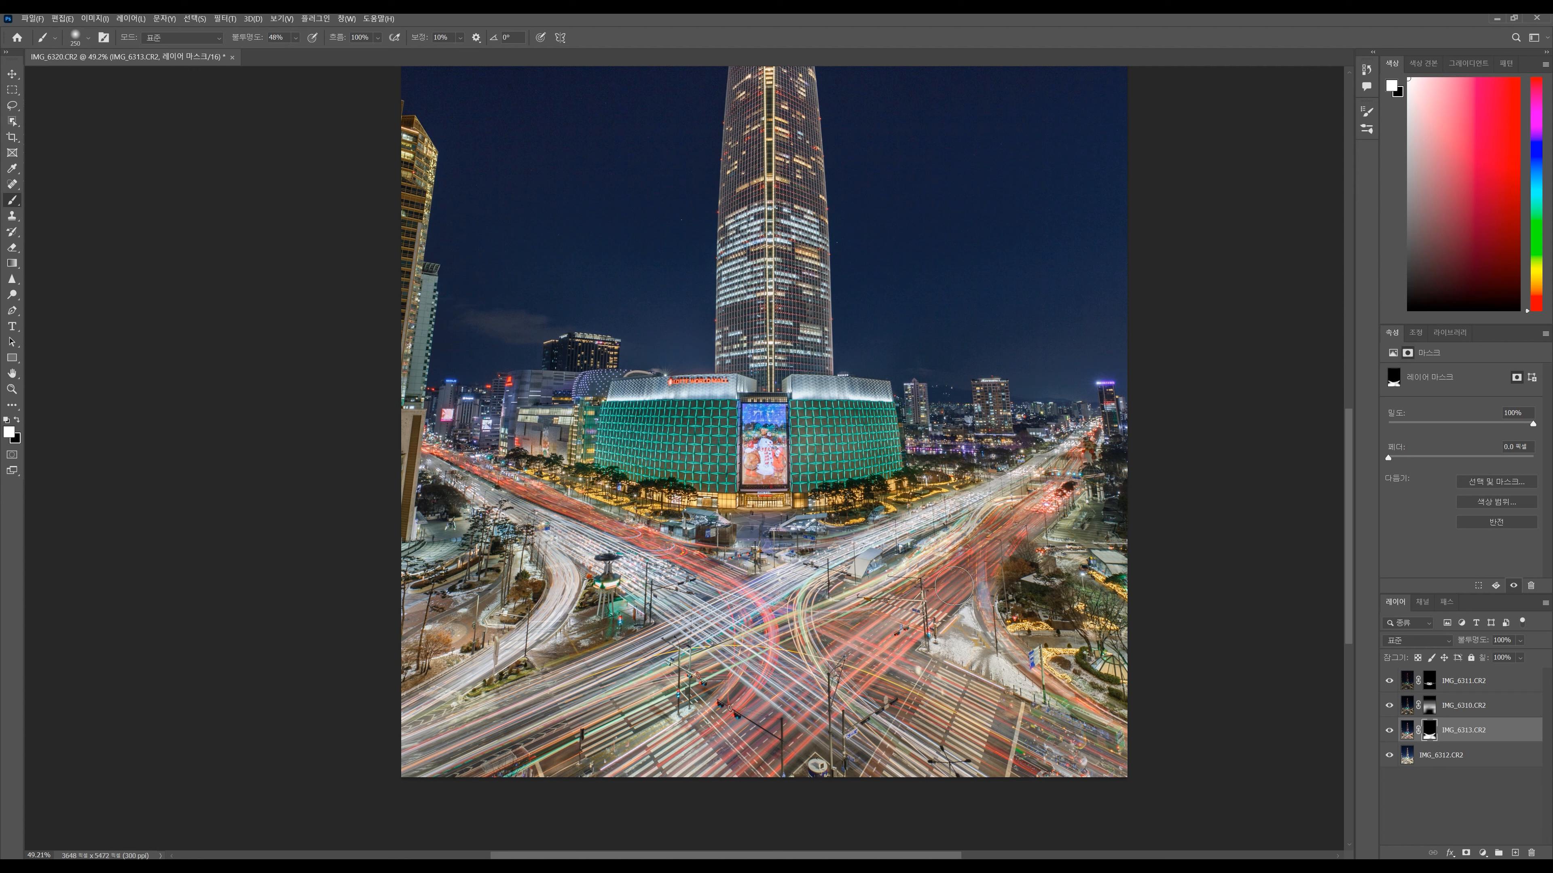
key("bracketright")
key("bracketright")
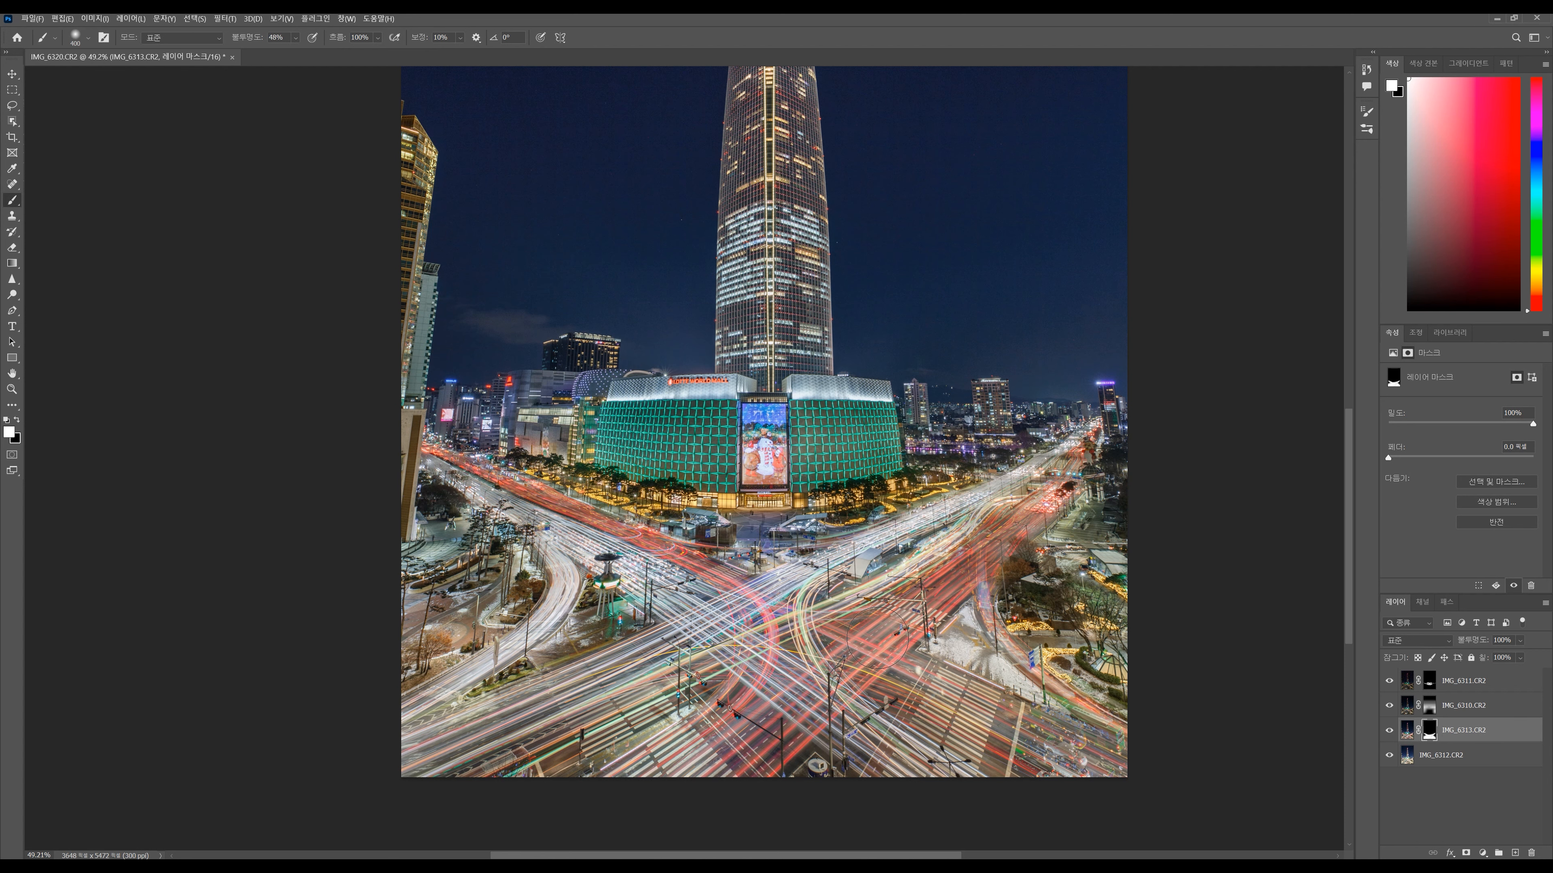
- Check the blended light trails and merge all visible layers into a single layer
scroll(1028, 630, "down", 3)
scroll(868, 480, "down", 1)
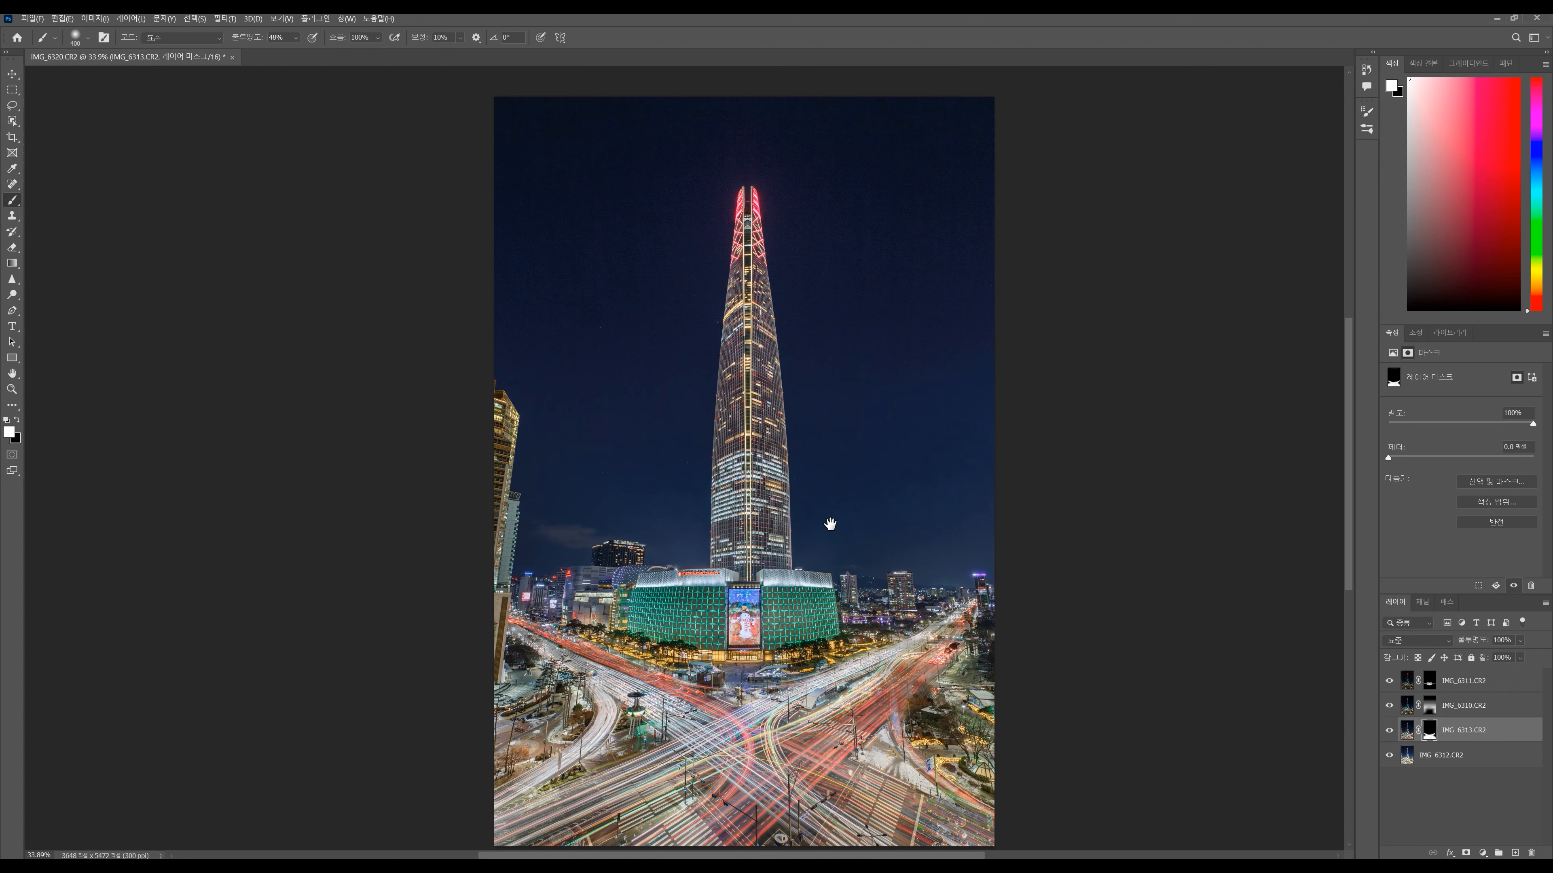
scroll(783, 633, "down", 2)
left_click_drag(799, 706, 893, 631)
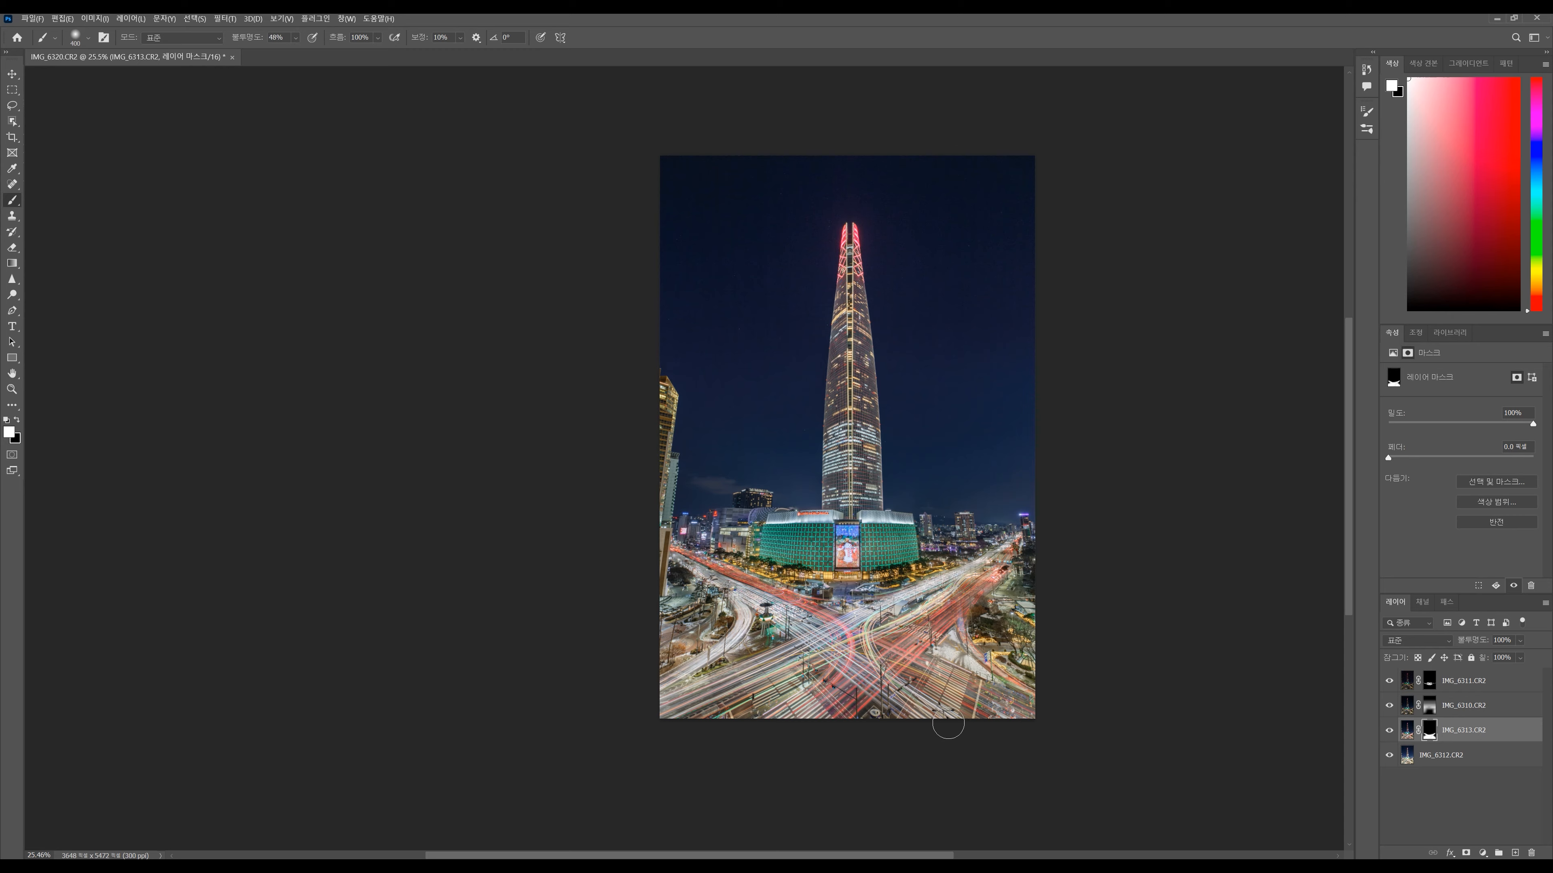
scroll(952, 710, "up", 5)
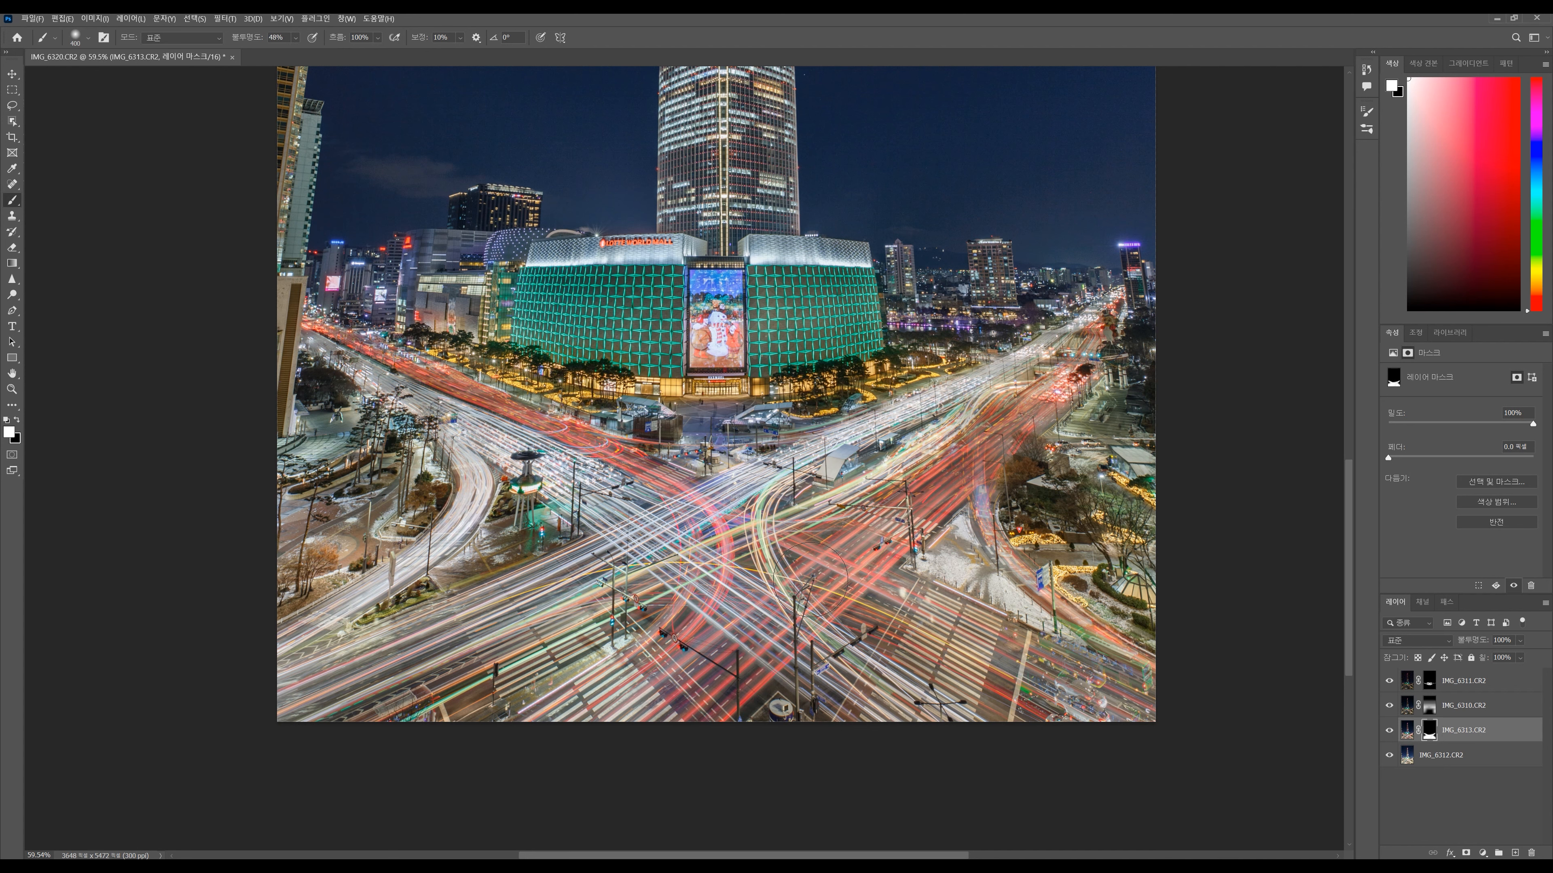
scroll(787, 514, "down", 5)
left_click_drag(735, 386, 730, 511)
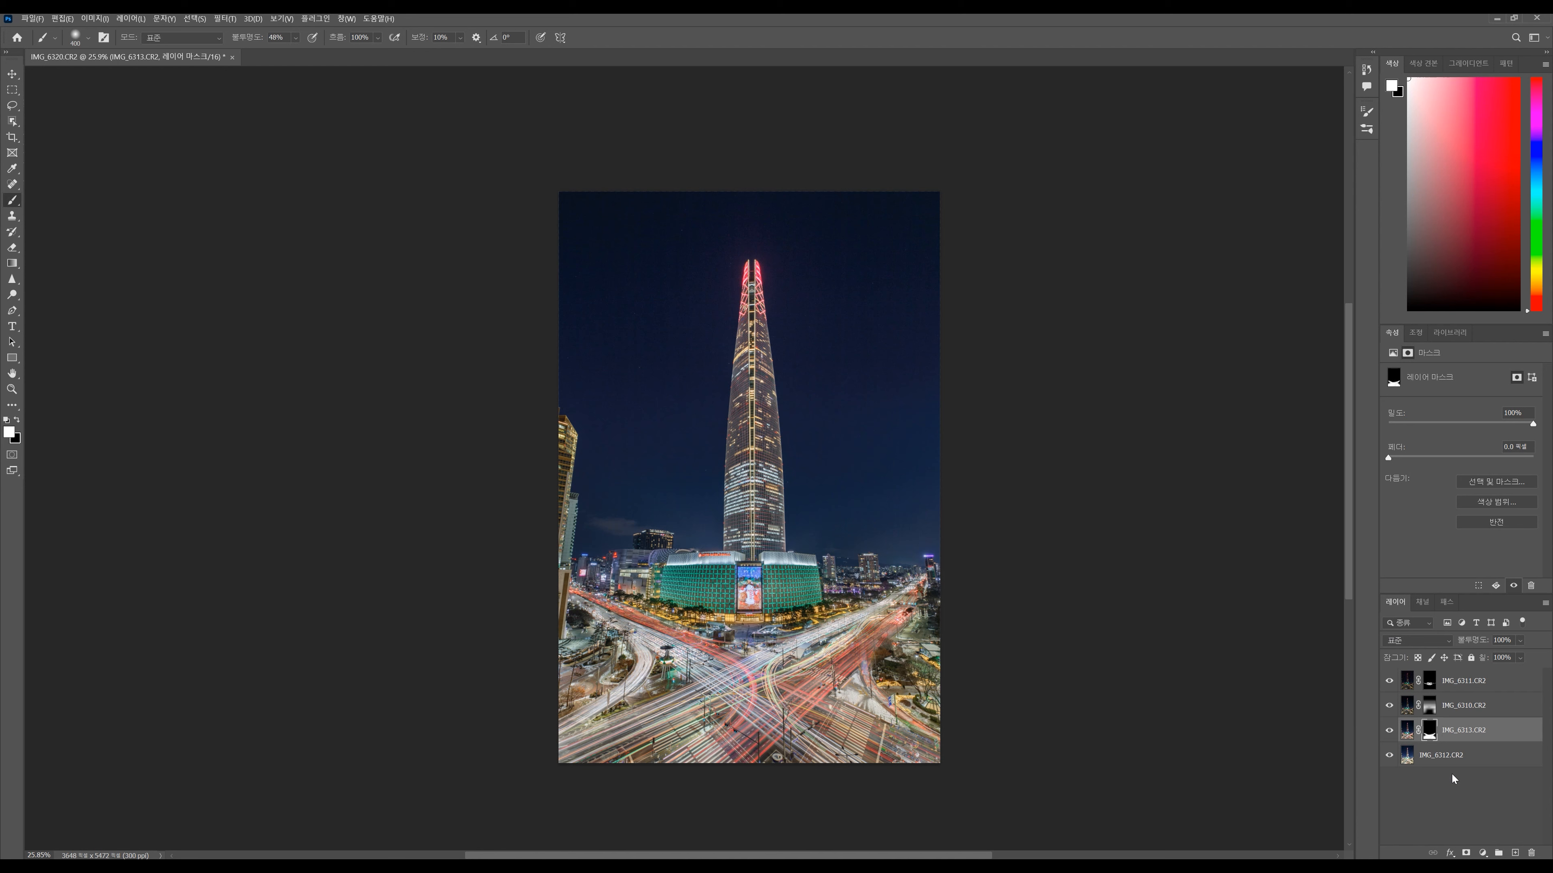
key("ctrl+shift+e")
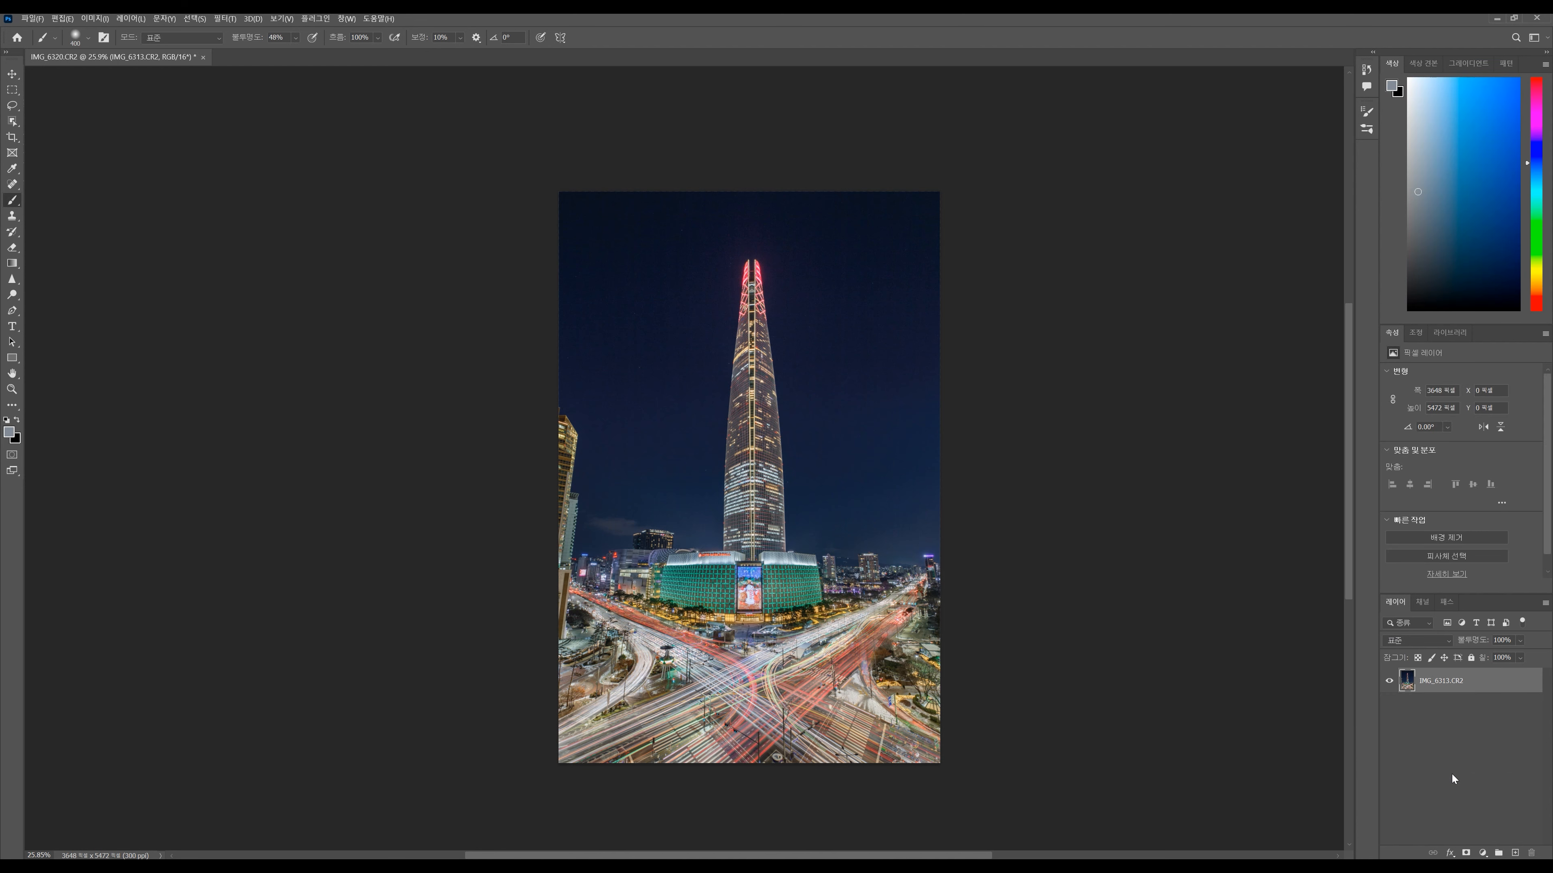